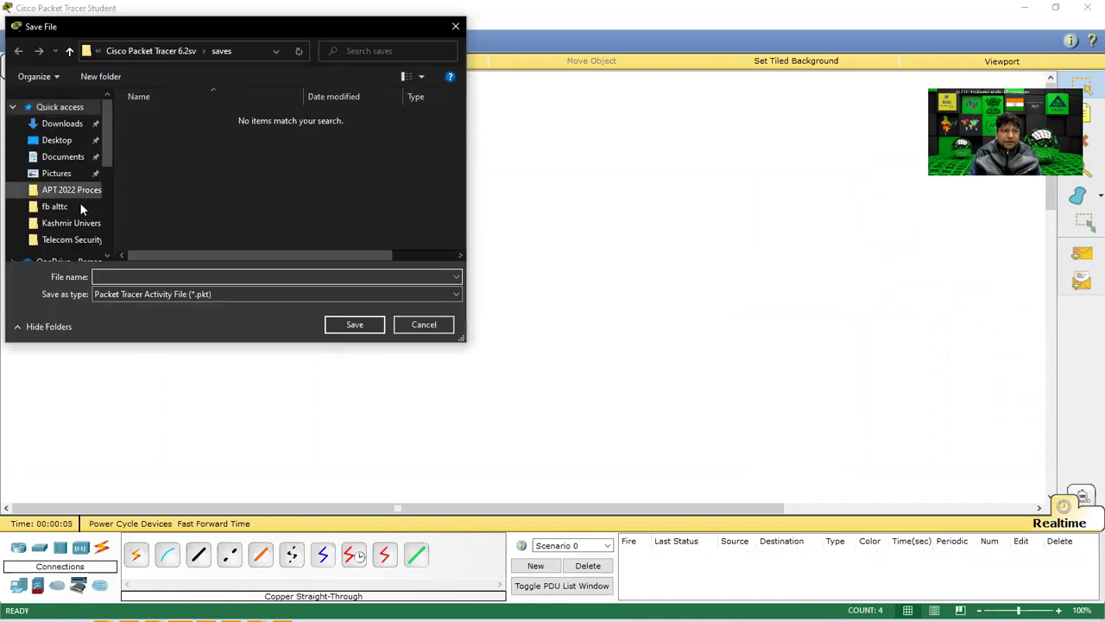
Save the blank network as 'IP phone' in the Desktop's Kashmir University folder.
click(68, 145)
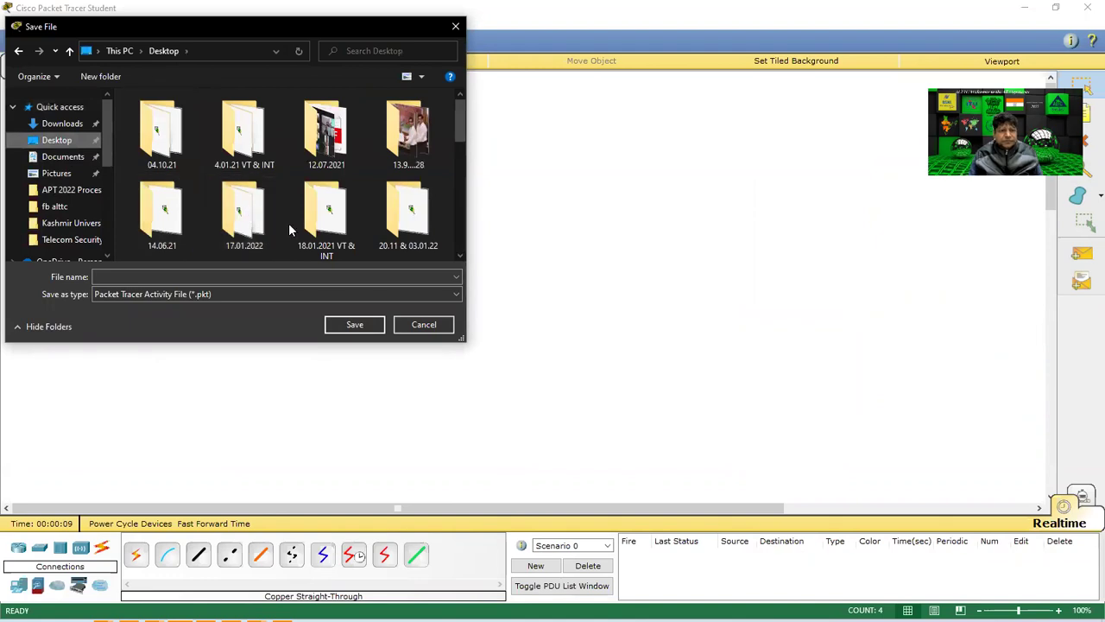
scroll(288, 223, down, 5)
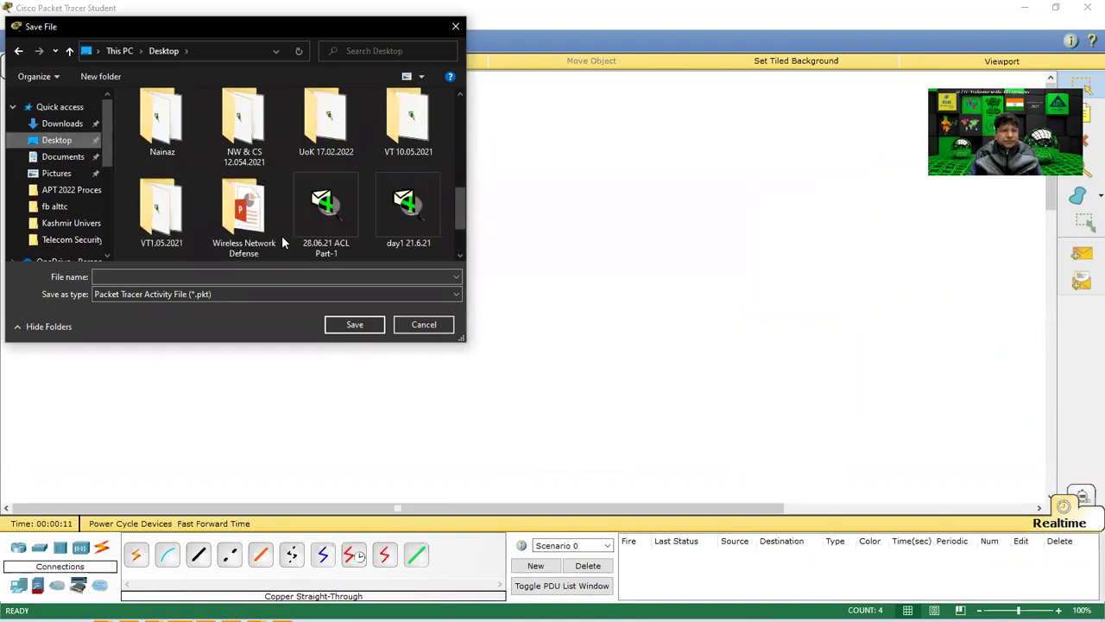
scroll(282, 234, up, 5)
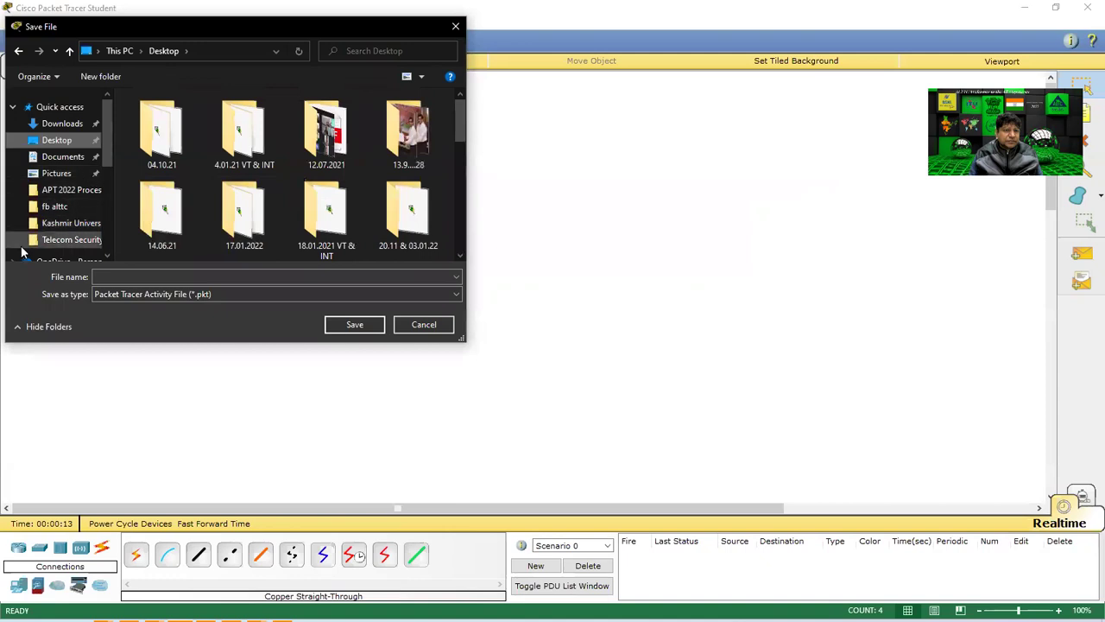
scroll(74, 225, down, 1)
click(76, 197)
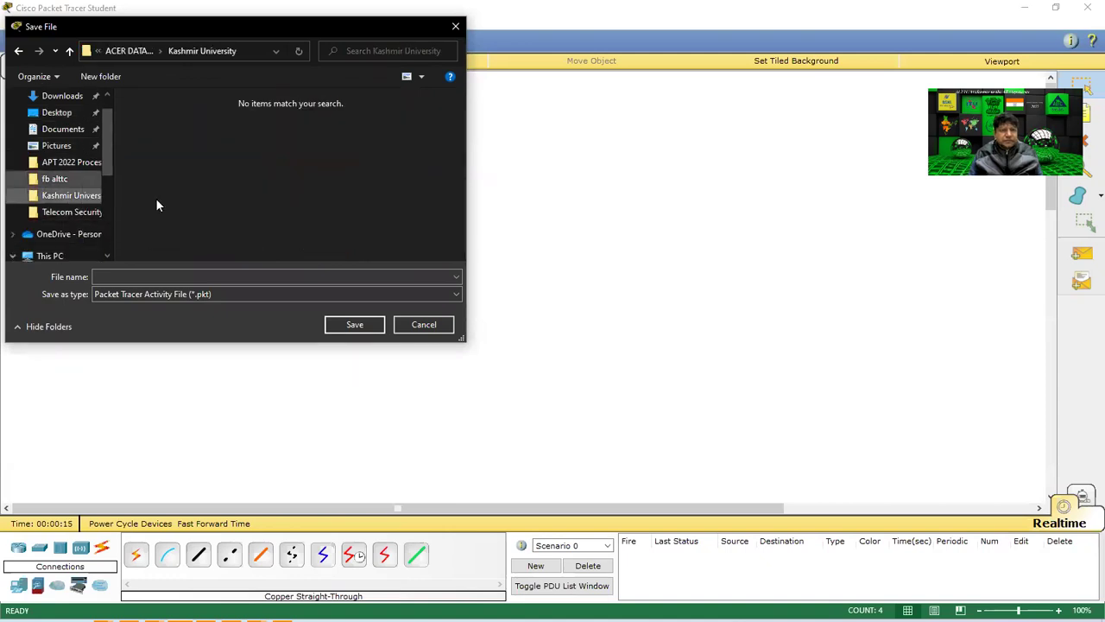
click(153, 276)
text(IP)
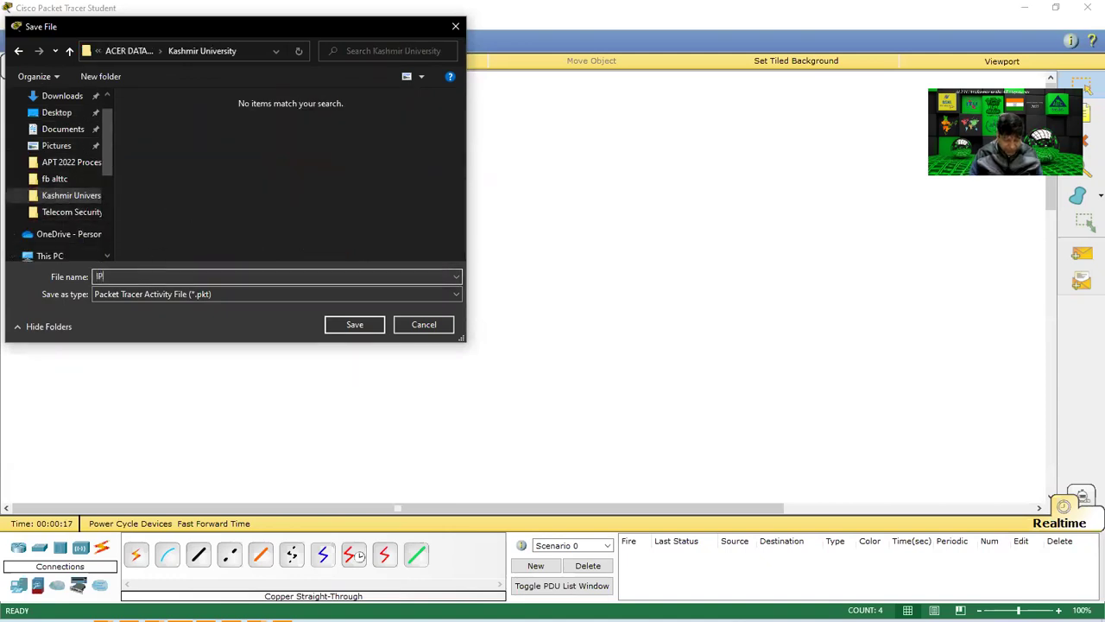
text( phone)
key(Return)
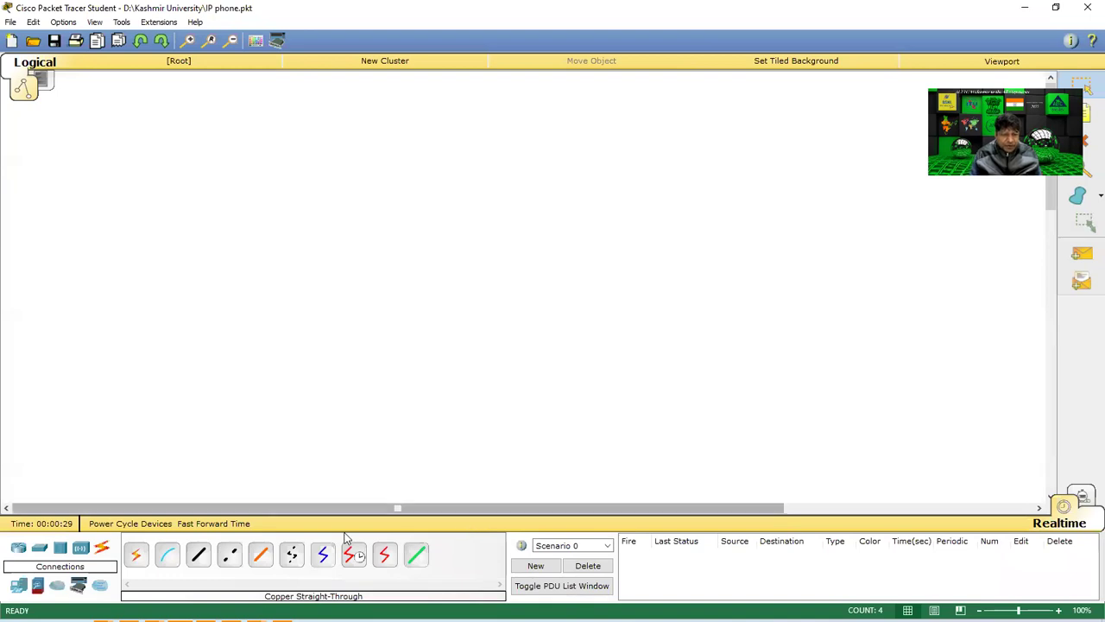
Place a 2811 router on the canvas and a 2950-24 switch to its left.
click(18, 548)
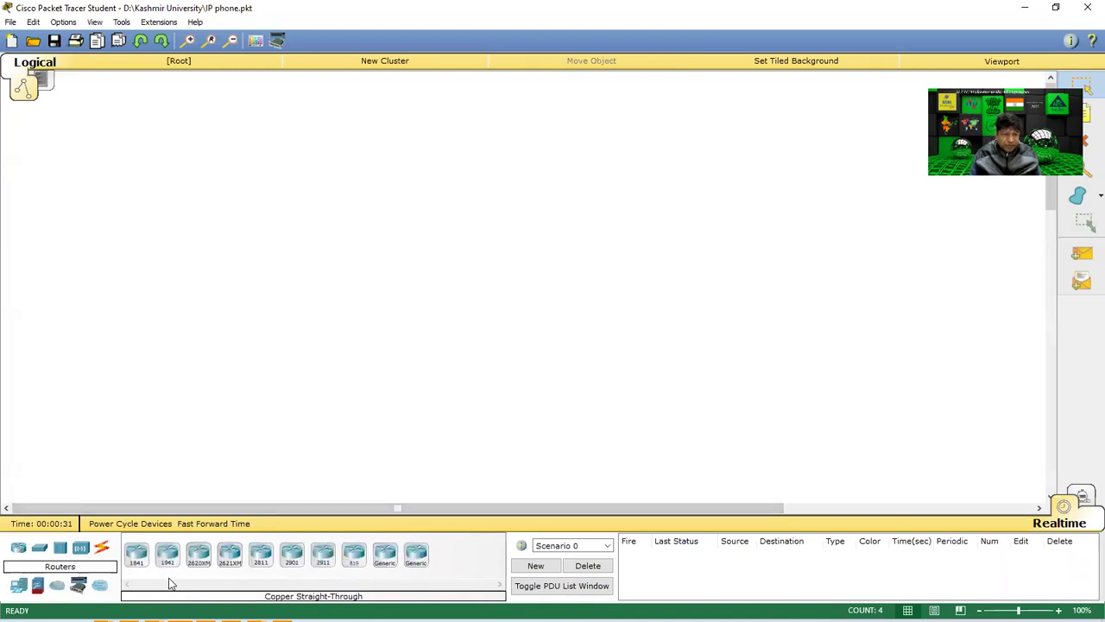
click(261, 560)
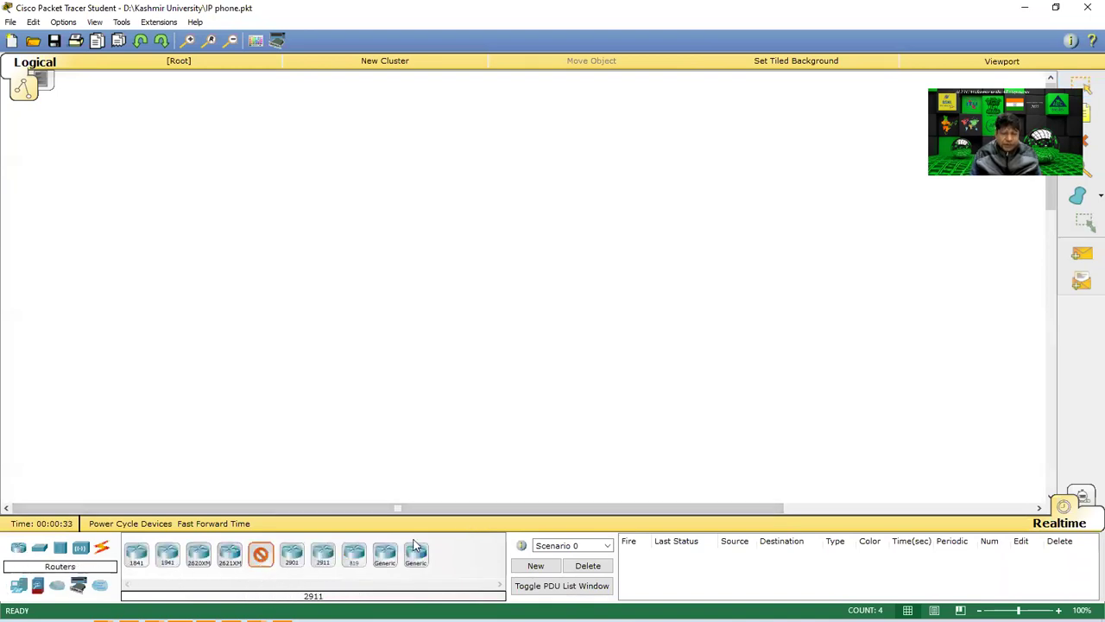
click(629, 255)
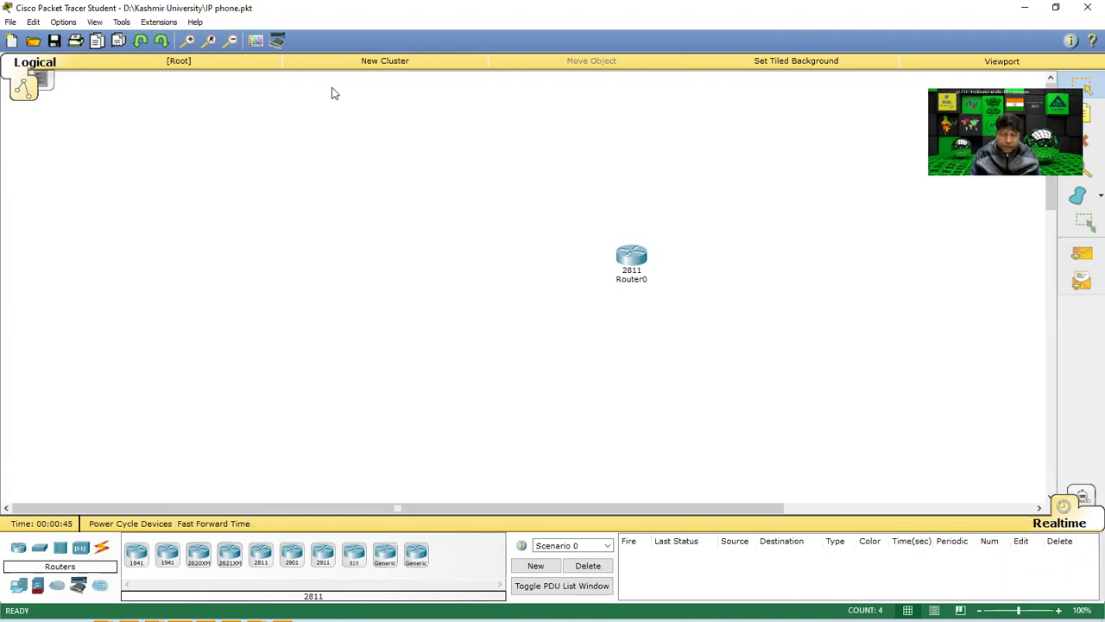
click(41, 557)
click(136, 557)
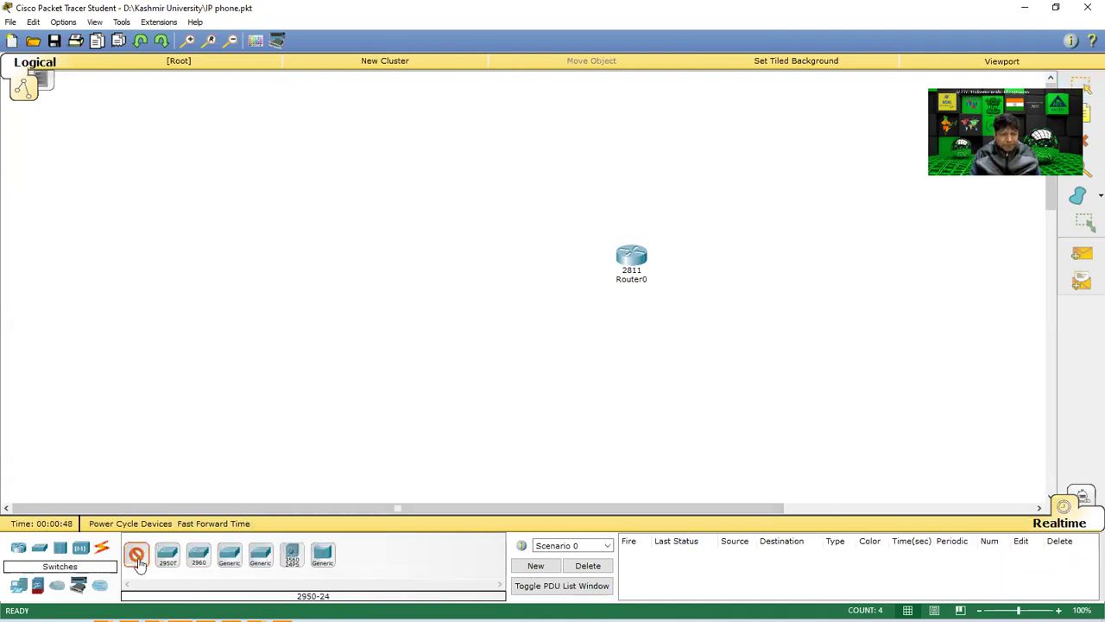
click(440, 255)
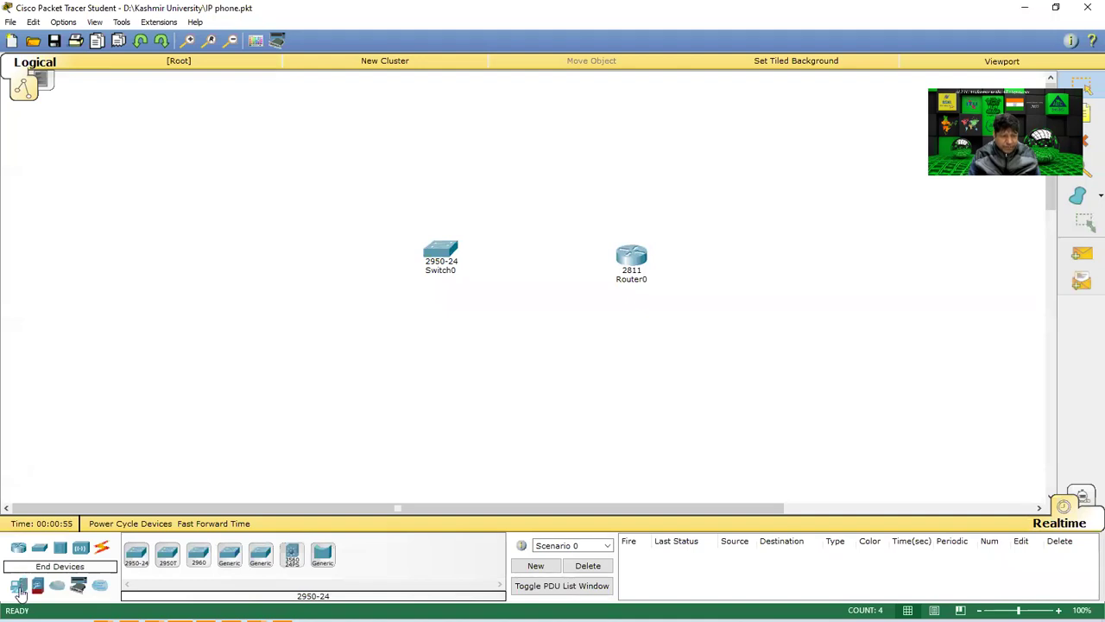
Place two 7960 IP phones, one upper left and one lower left of the canvas.
click(19, 589)
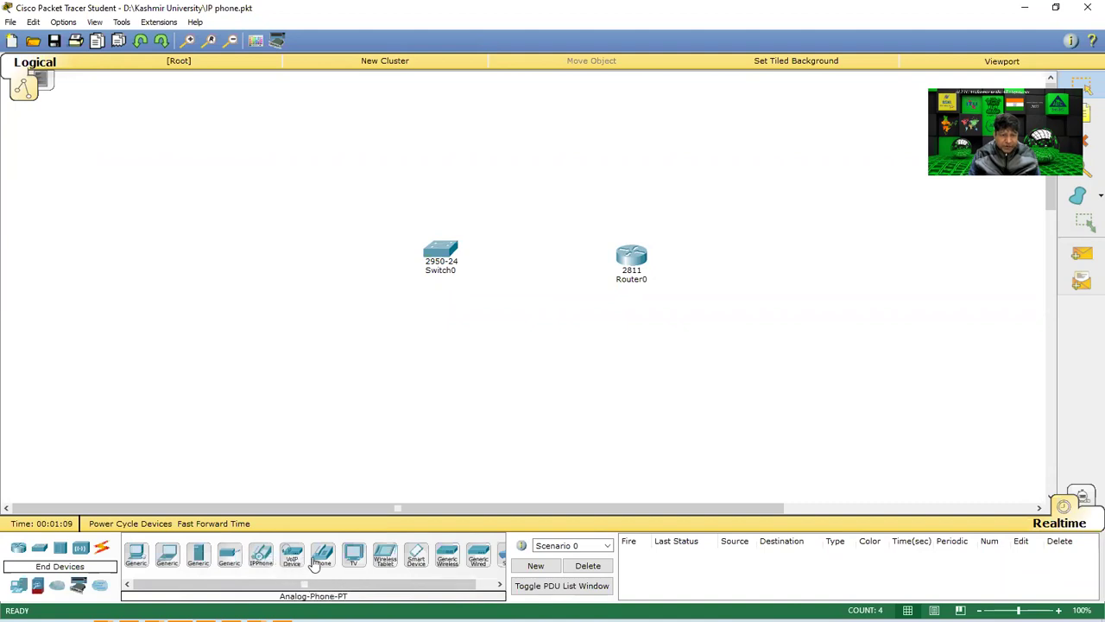
click(256, 562)
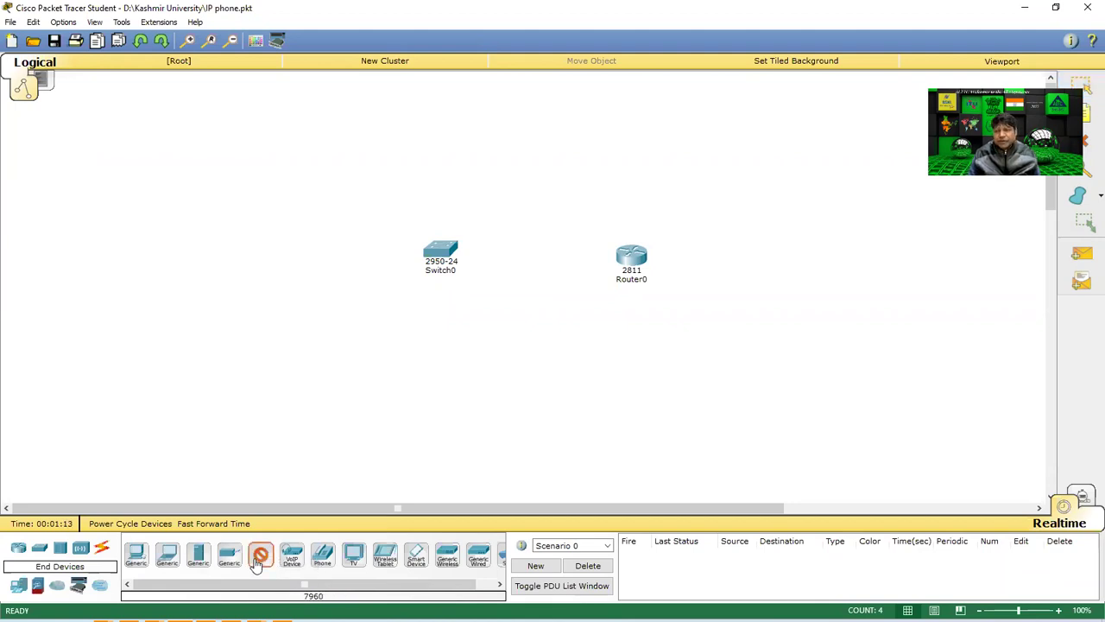
click(277, 148)
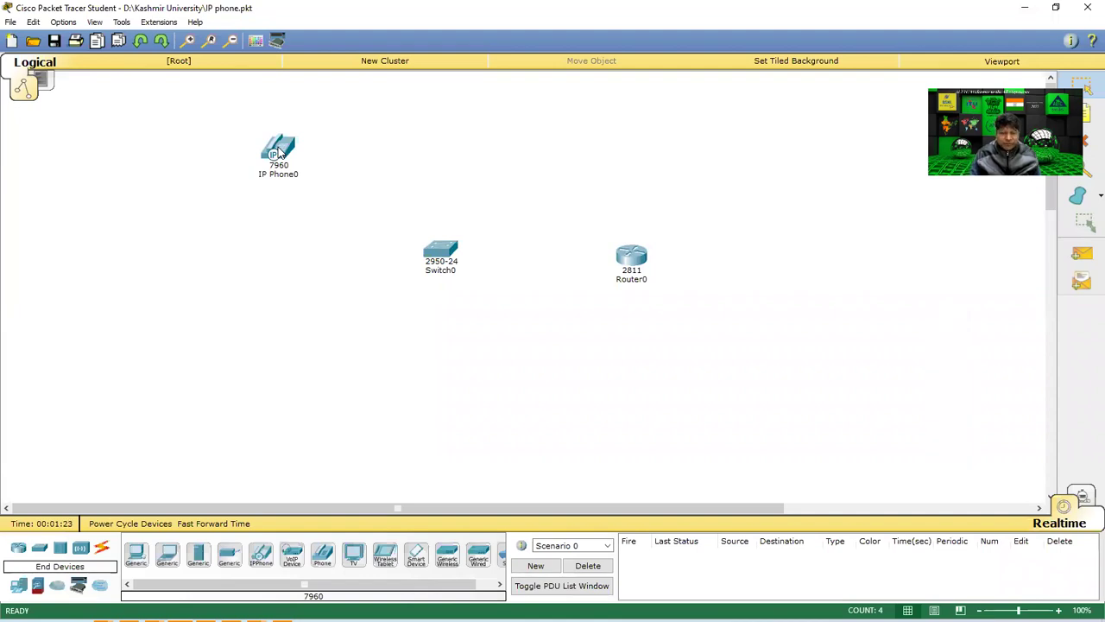
click(260, 557)
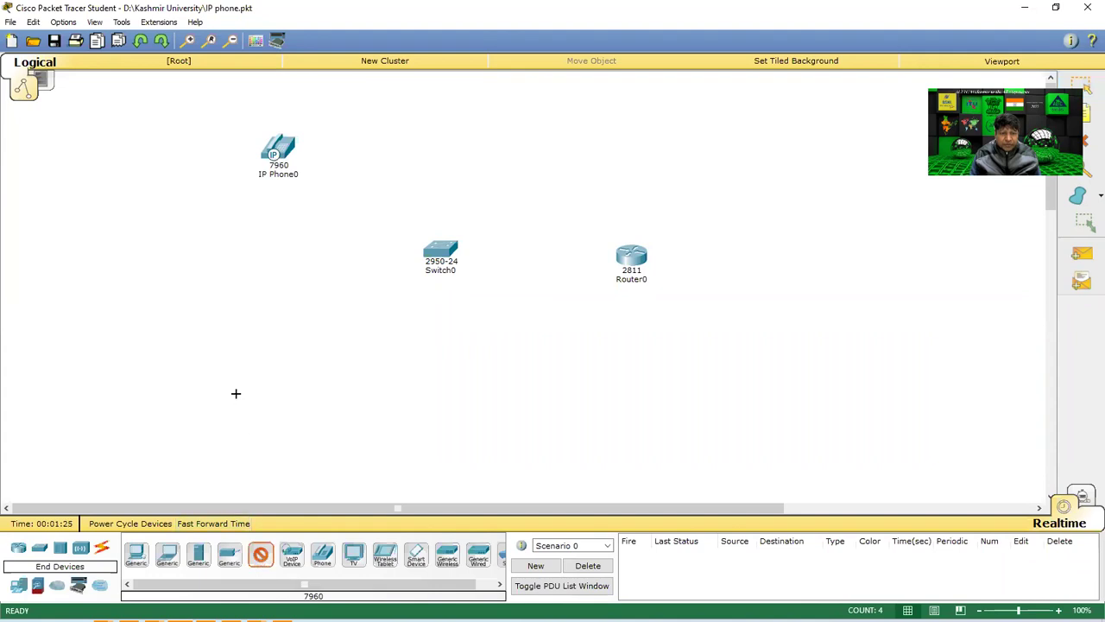
click(236, 393)
Reposition IP Phone1 and IP Phone0 beside the switch and select each device in turn.
drag(255, 397, 295, 373)
drag(278, 139, 279, 164)
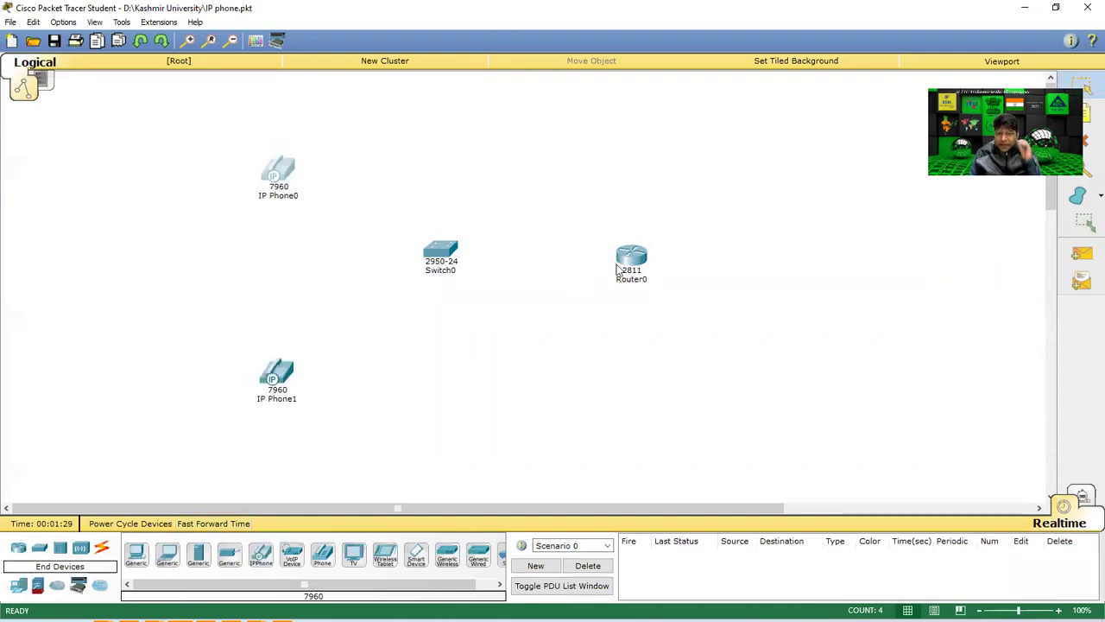
drag(691, 197, 566, 373)
drag(528, 222, 383, 308)
drag(348, 141, 259, 253)
drag(324, 345, 207, 497)
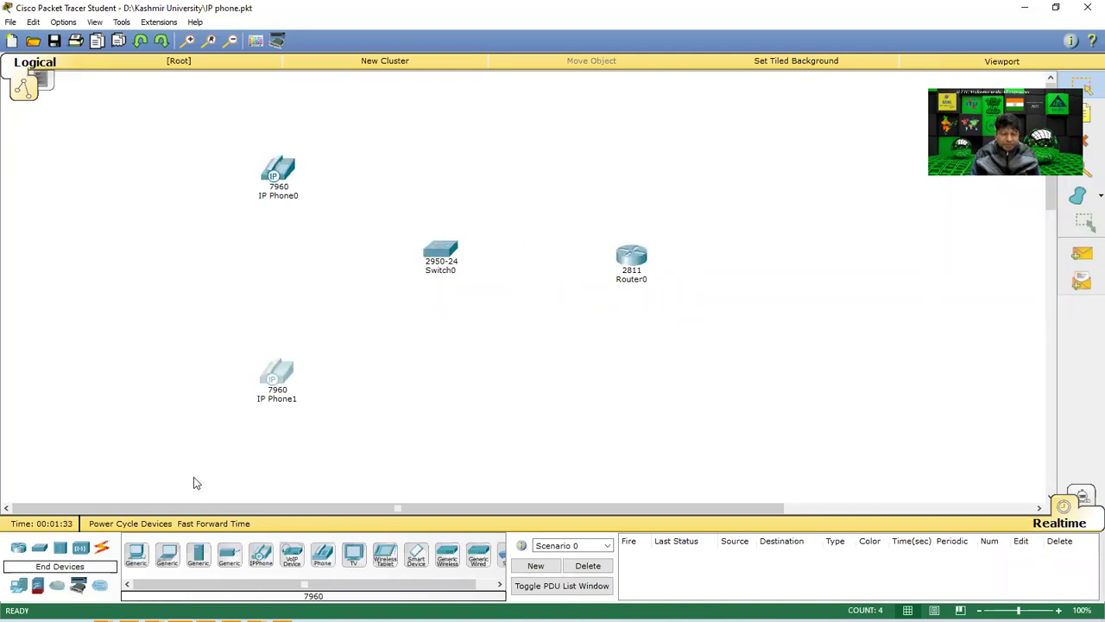
Place a generic PC0 at the upper left of the canvas.
click(138, 555)
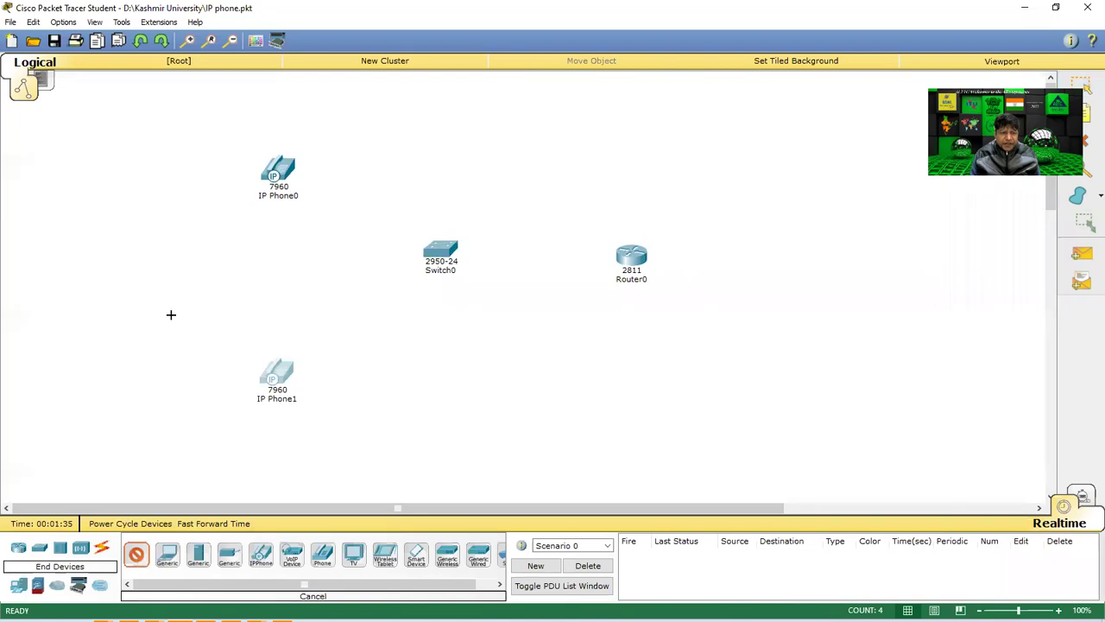
click(138, 158)
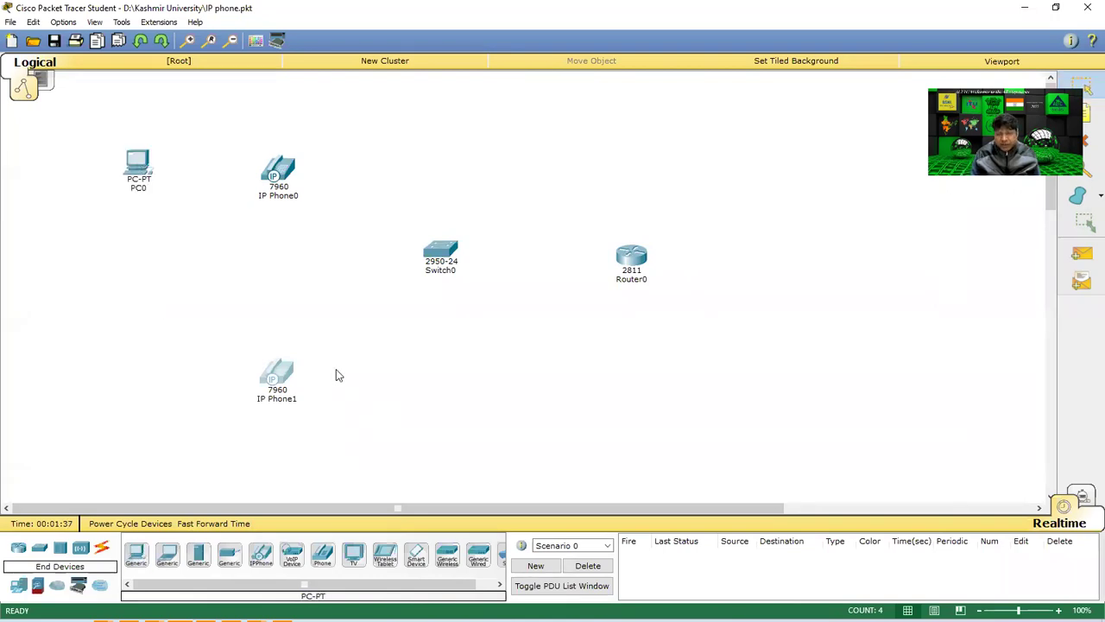
click(102, 550)
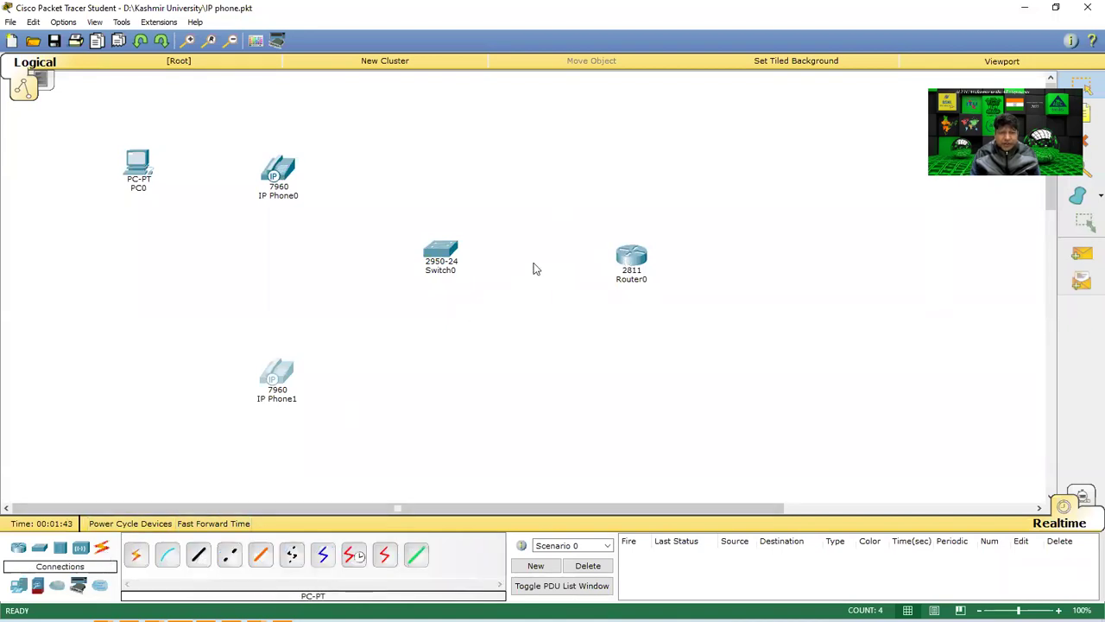
Cable Router0's FastEthernet0/1 to Switch0's FastEthernet0/1 with a copper straight-through cable.
click(198, 554)
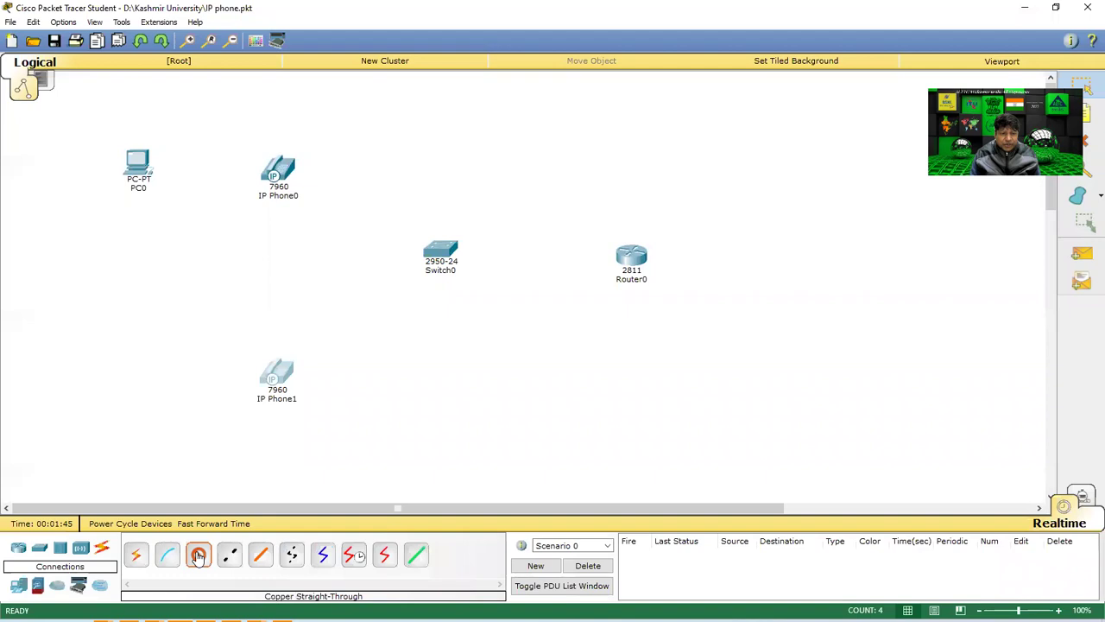
click(623, 259)
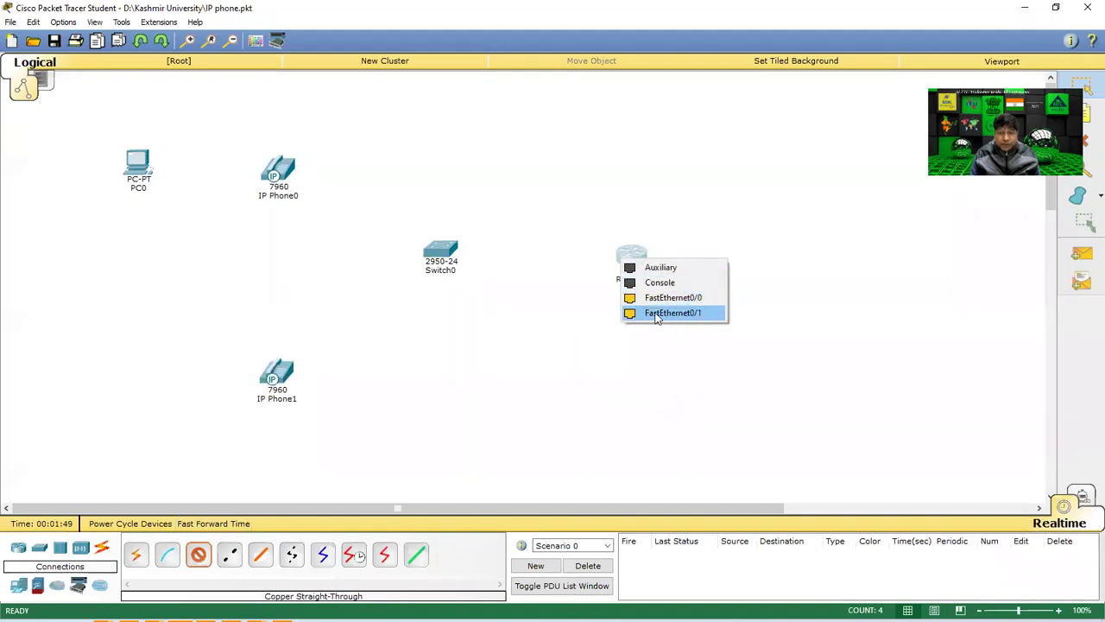
click(660, 312)
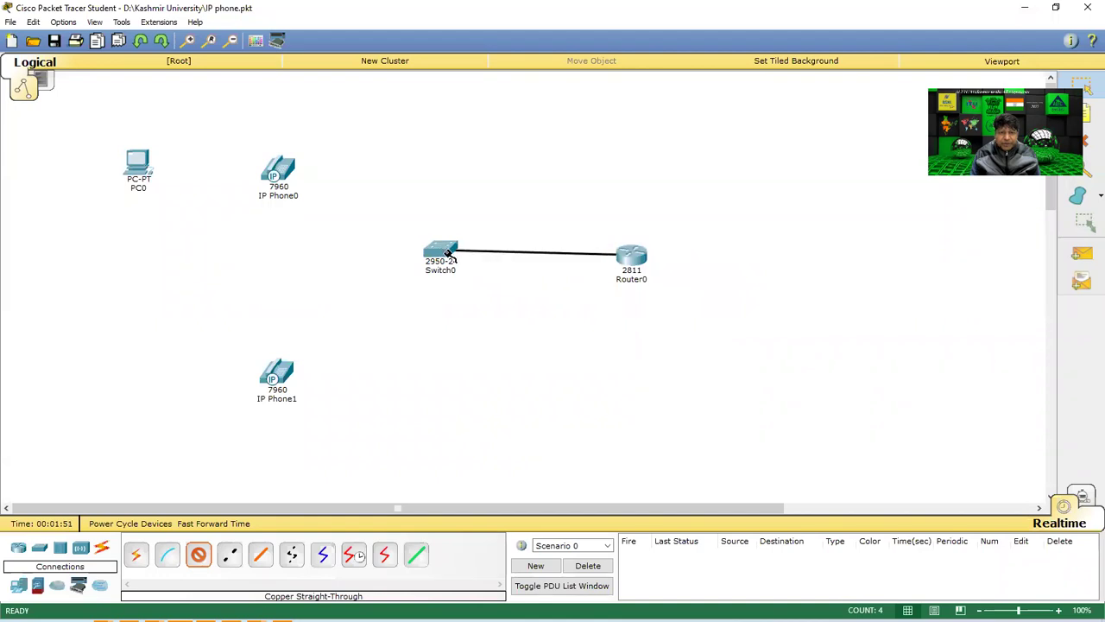
click(437, 252)
click(498, 24)
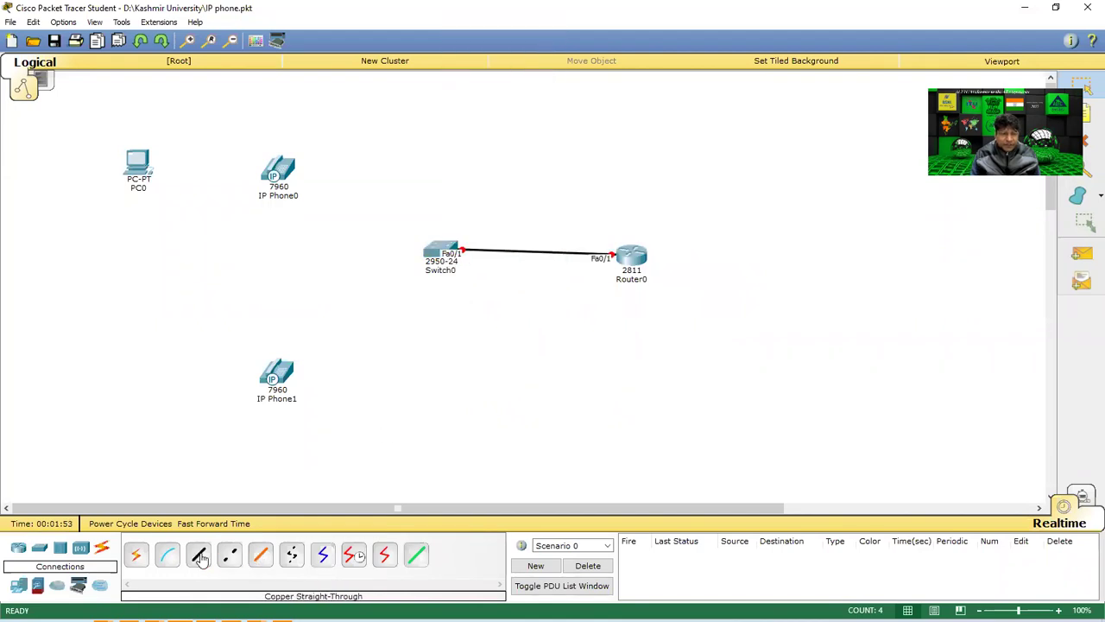
Connect IP Phone0 and IP Phone1 Switch ports to Switch0's FastEthernet0/2 and 0/3.
click(199, 555)
click(279, 173)
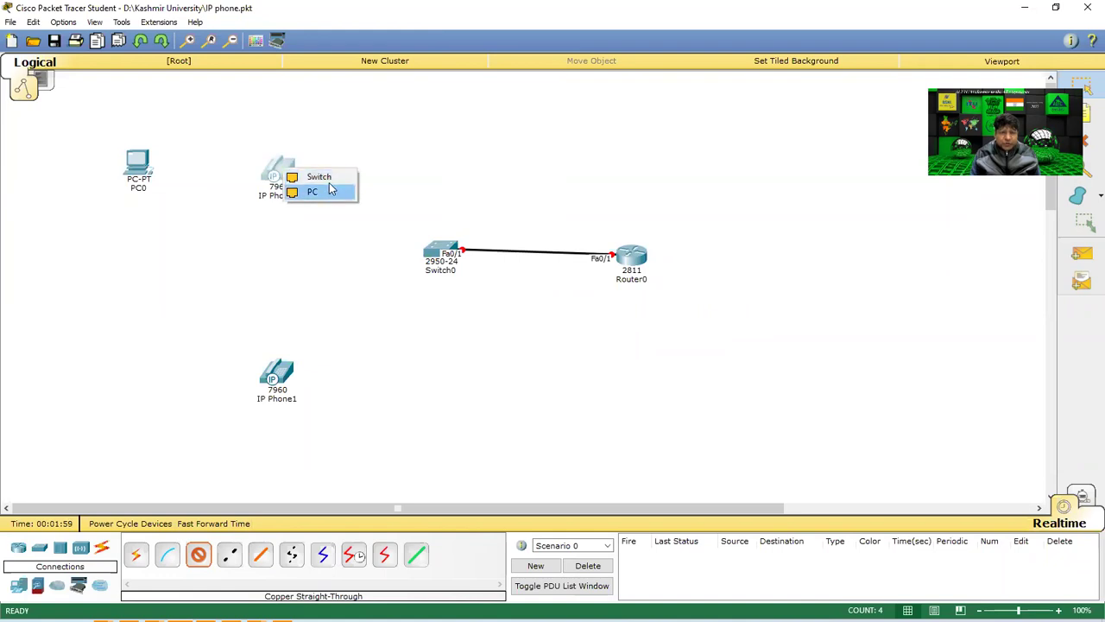
click(320, 177)
click(436, 257)
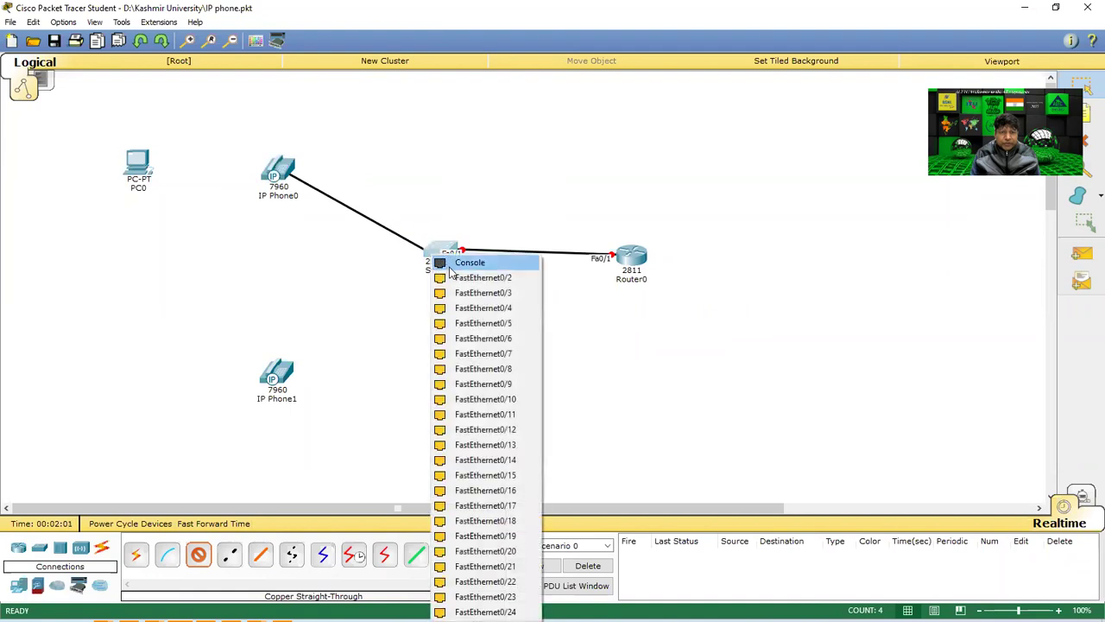
click(467, 277)
click(198, 554)
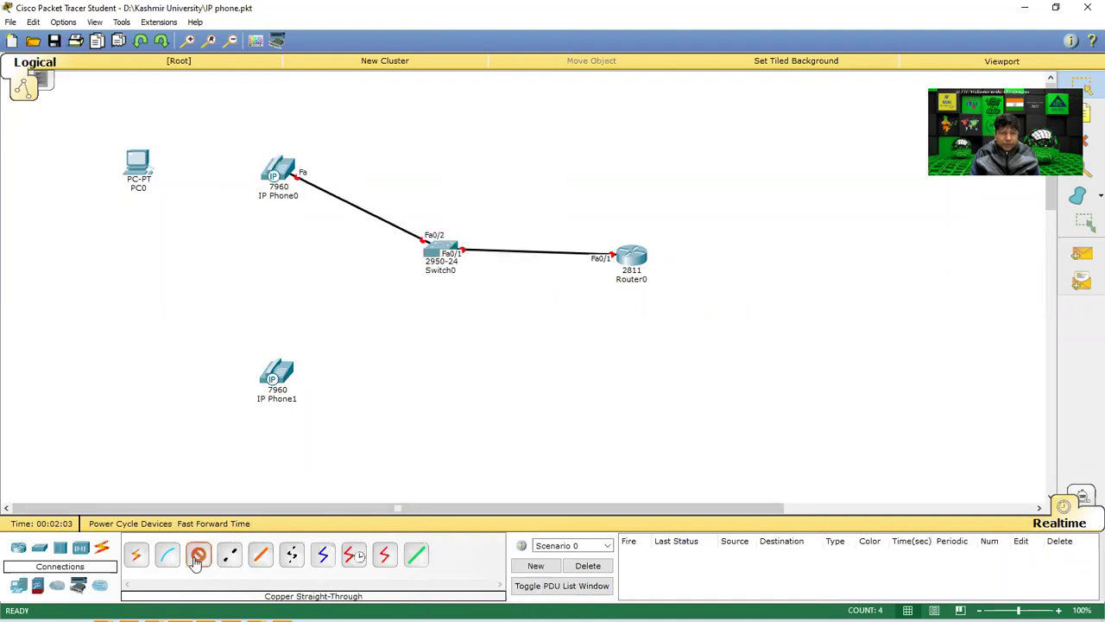
click(278, 376)
click(295, 383)
click(441, 258)
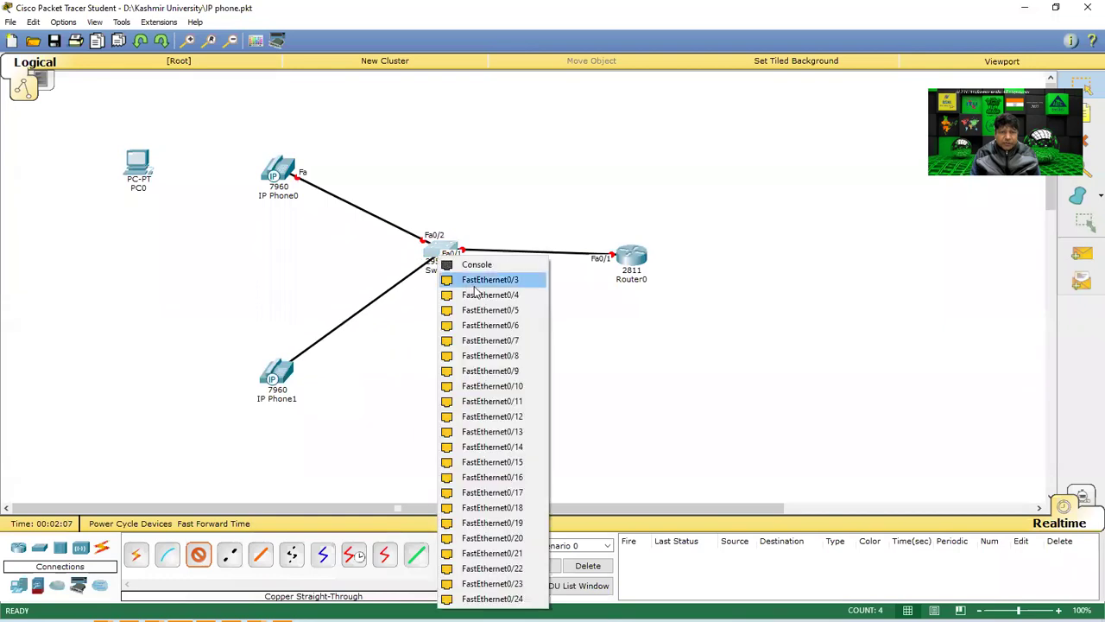
click(474, 280)
Cable PC0's FastEthernet0 to IP Phone0's PC port.
drag(166, 135, 96, 223)
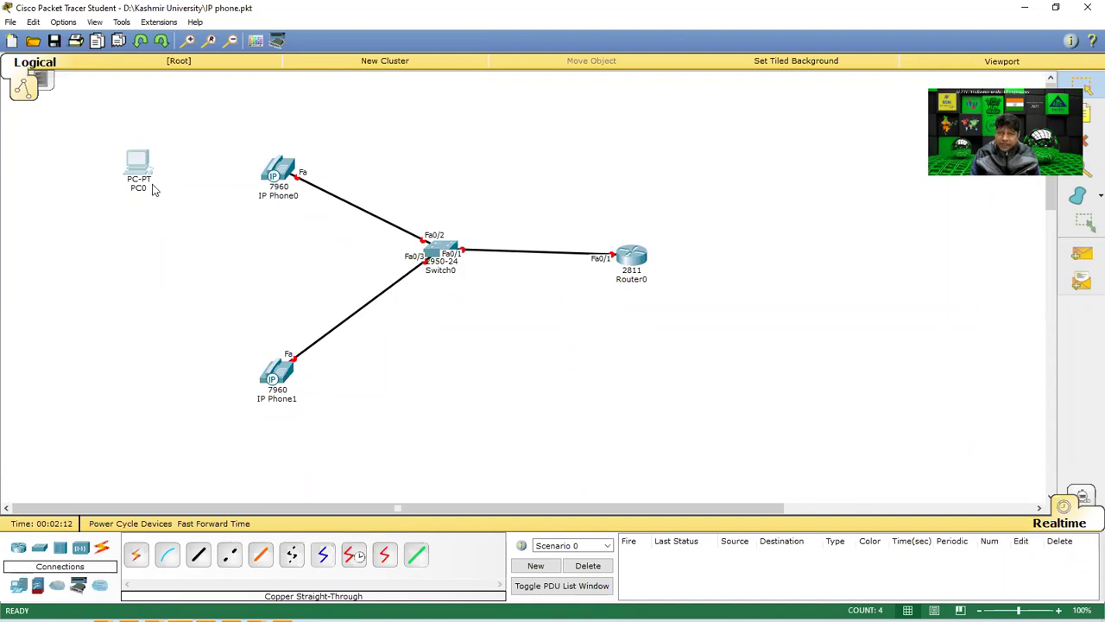
mouse_move(153, 190)
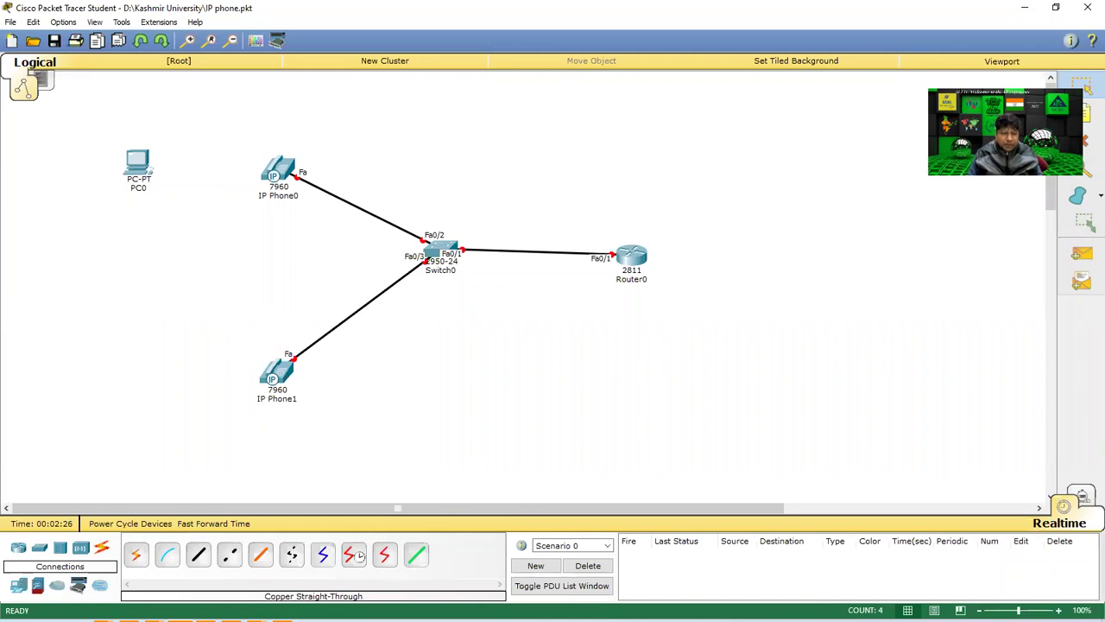
click(198, 554)
click(143, 169)
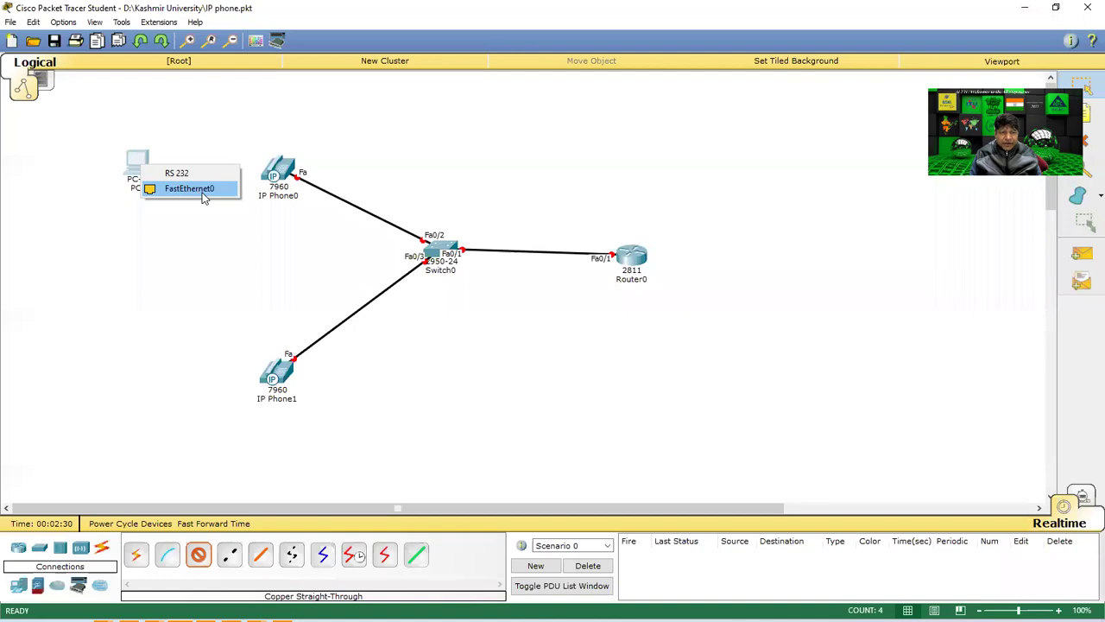
click(261, 176)
click(139, 160)
click(178, 186)
click(271, 174)
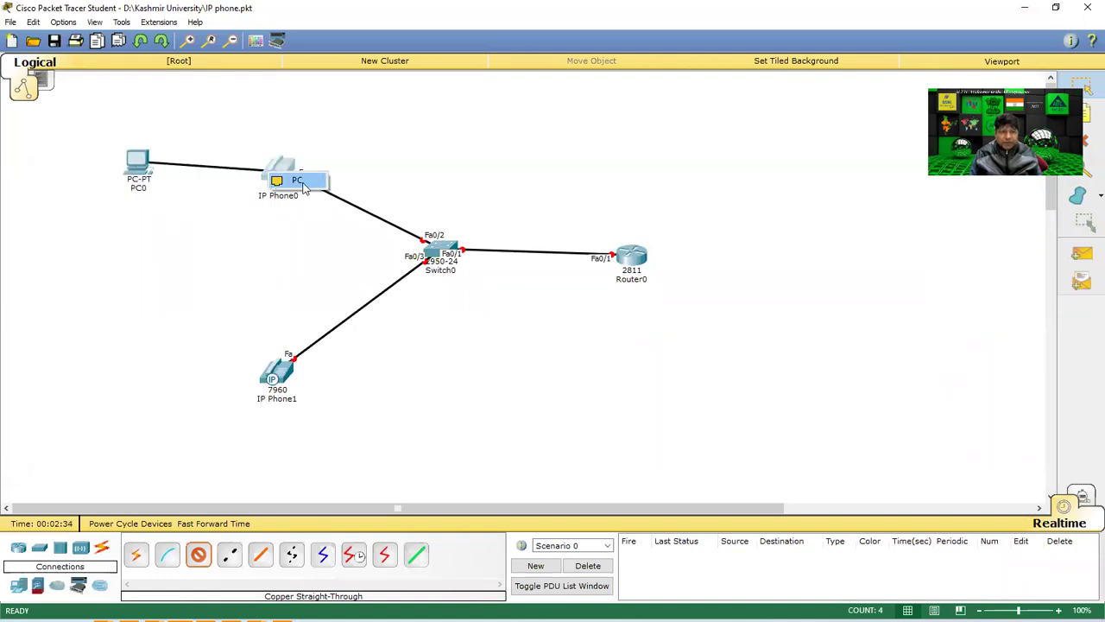
click(302, 183)
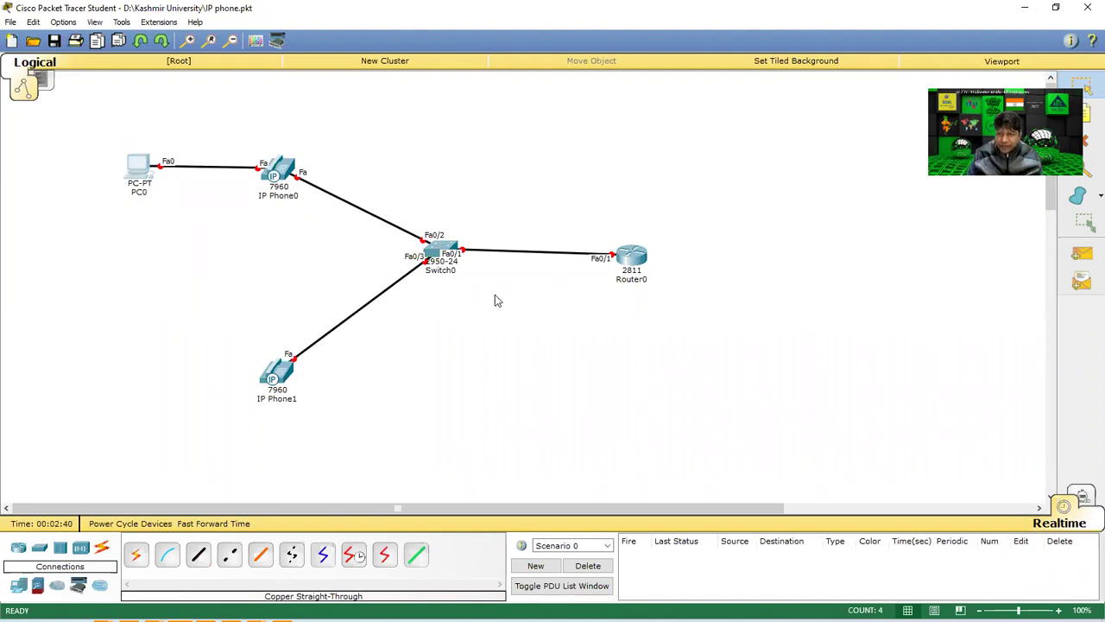
drag(49, 124, 585, 461)
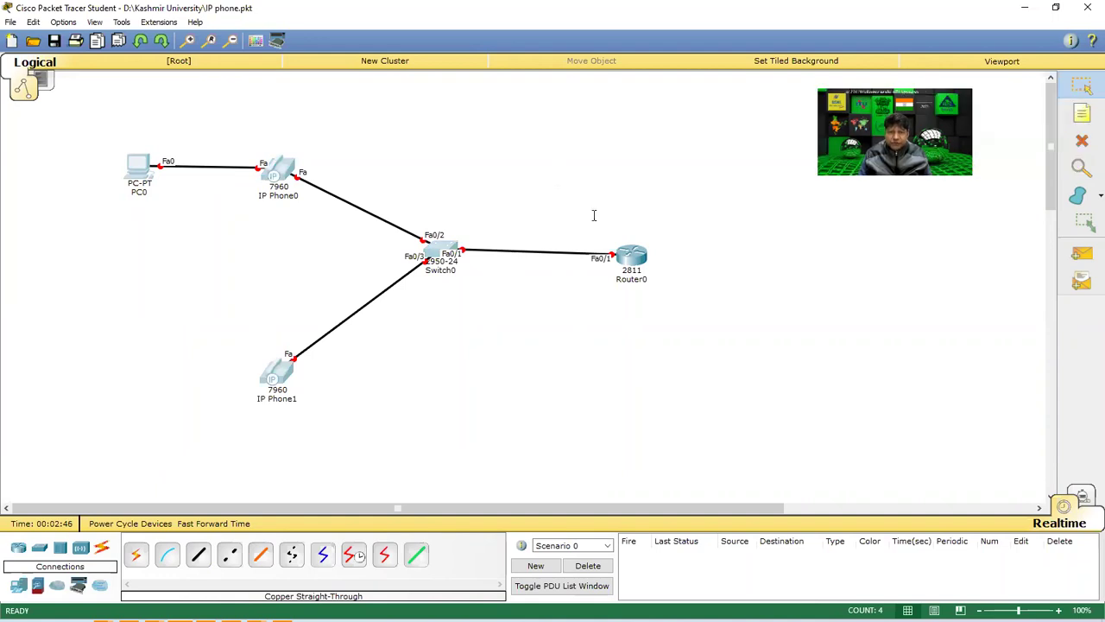
Add a canvas note giving the network ID 10.0.0.0/8.
click(551, 190)
text(NW ID 10.0.0.0/8)
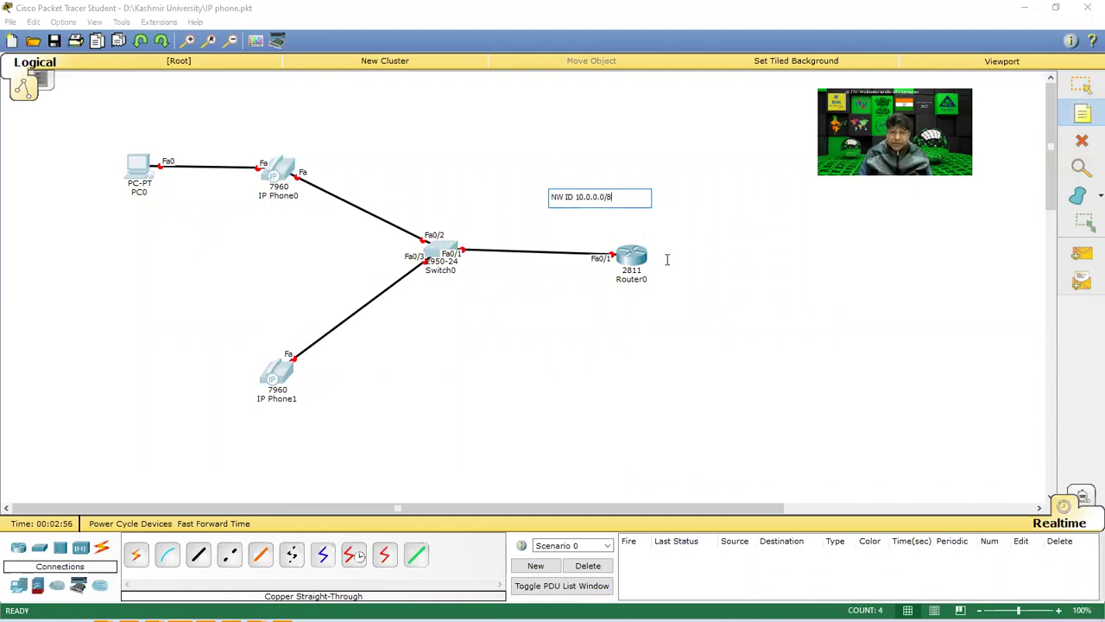
click(693, 265)
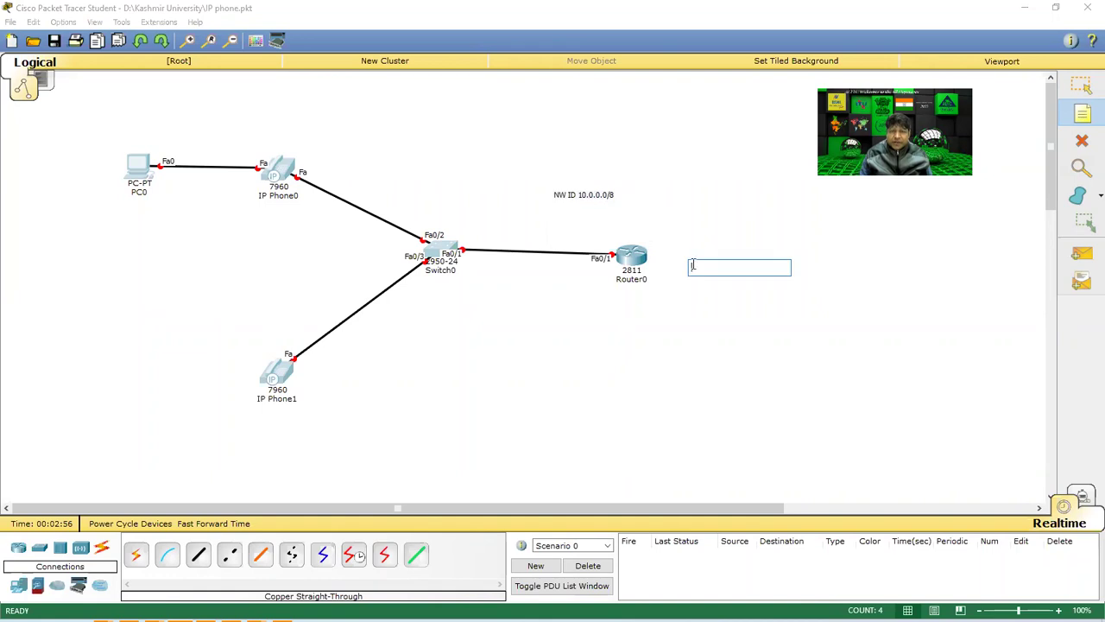
Start a note right of Router0 with step 1: router config, IP allotment, port link up.
click(726, 181)
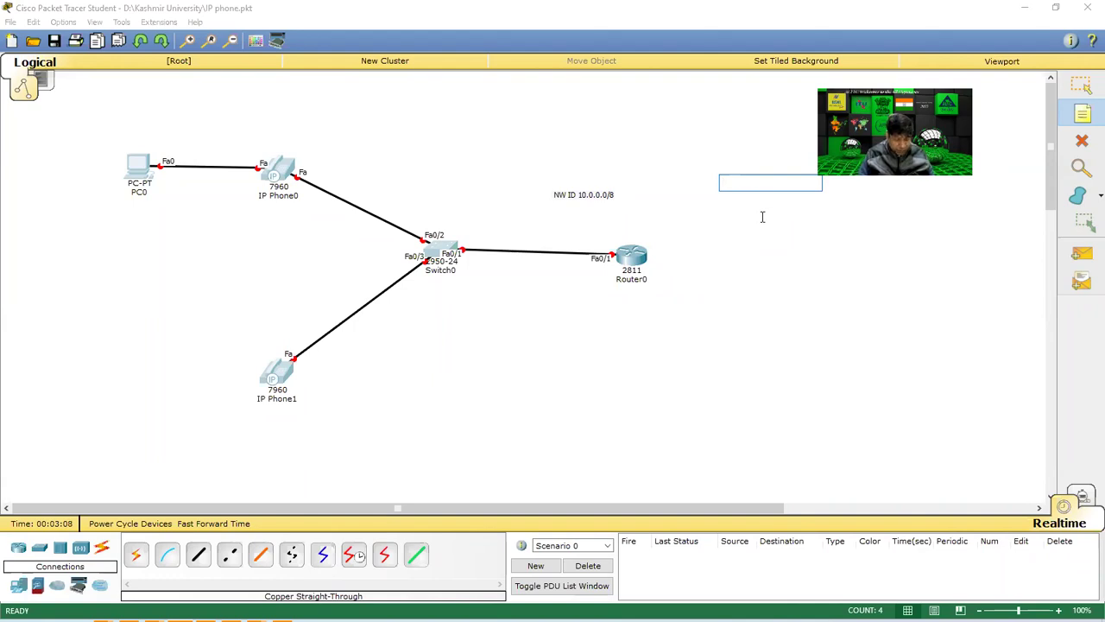
text(1. Router)
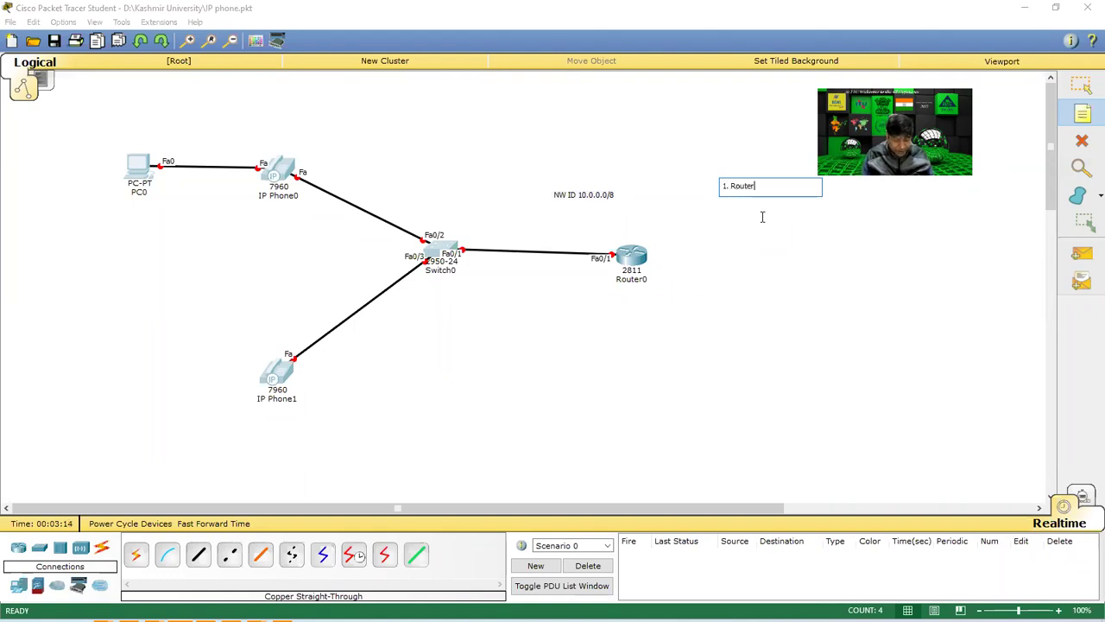
text(Config)
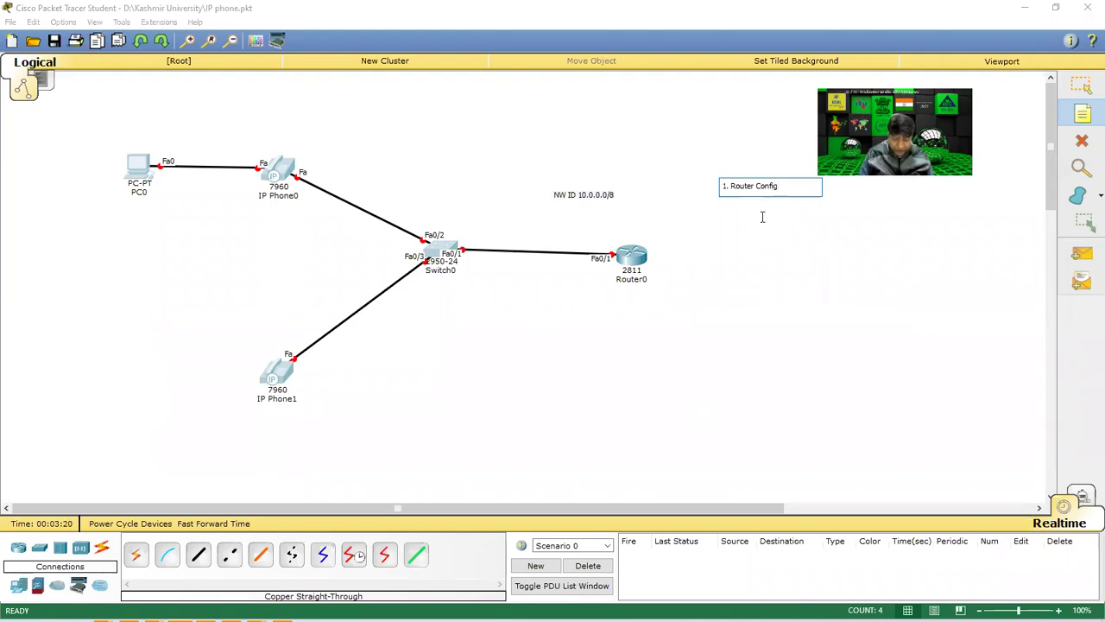
text(--- All)
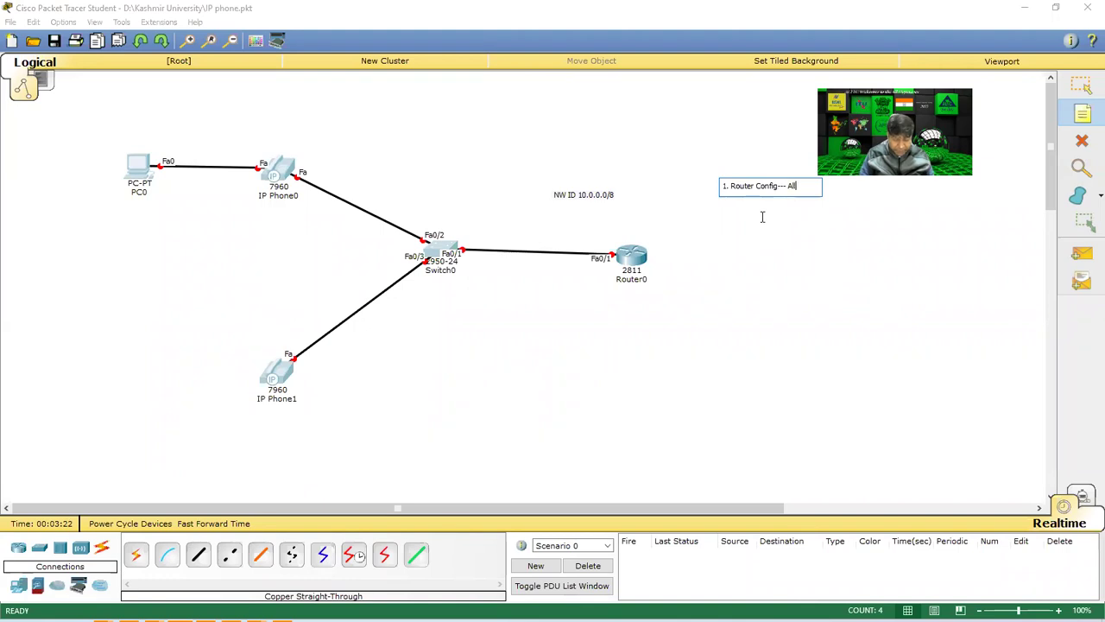
text(ot of IP)
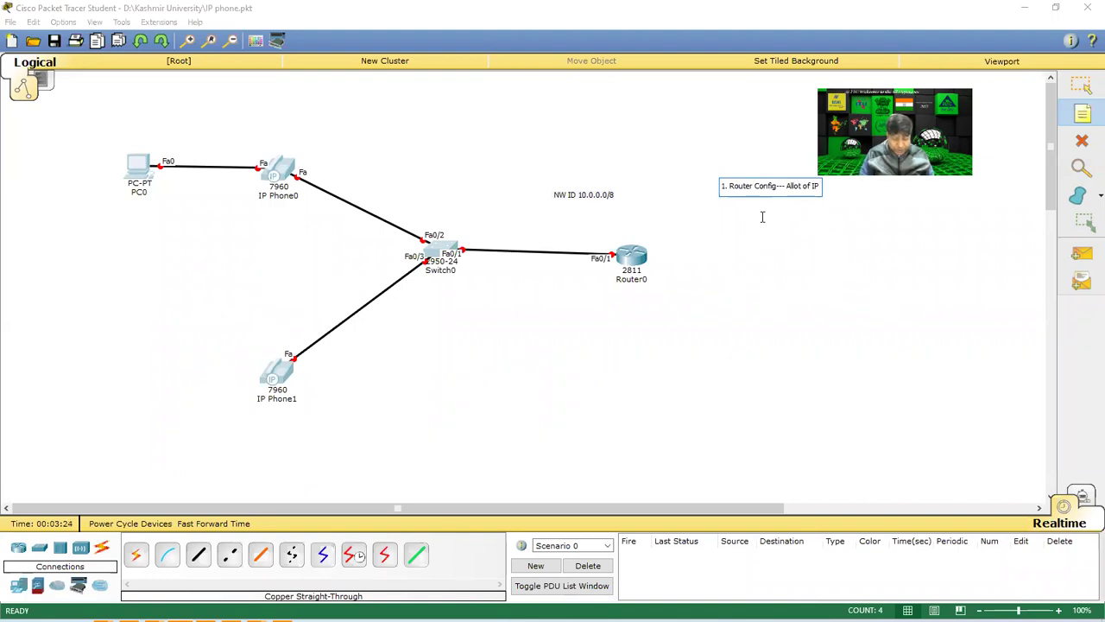
text( to Route)
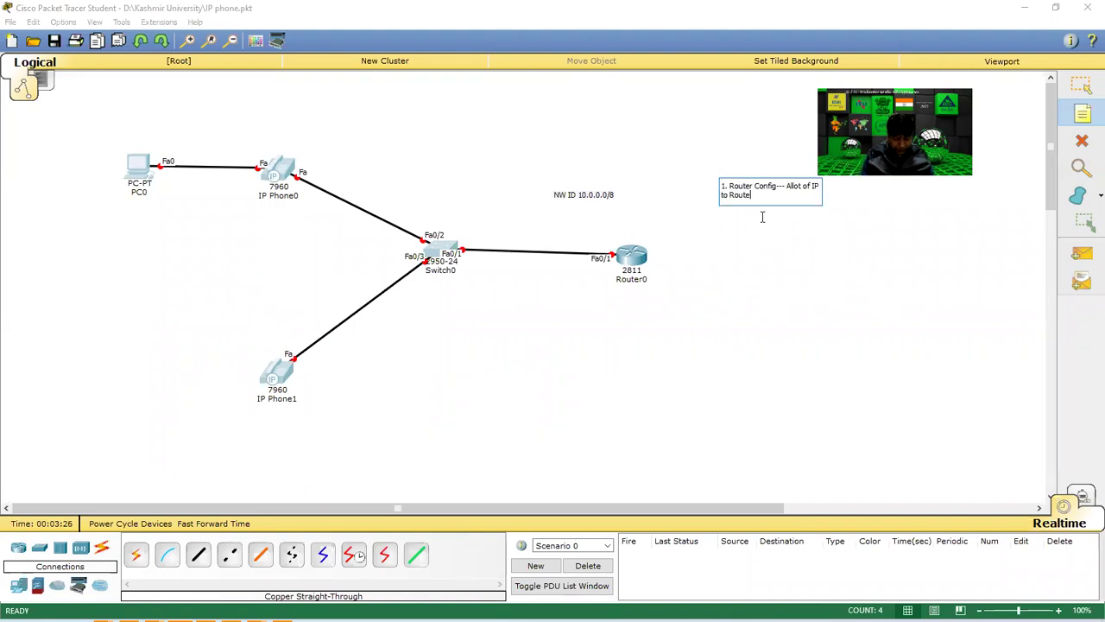
text(r & Po)
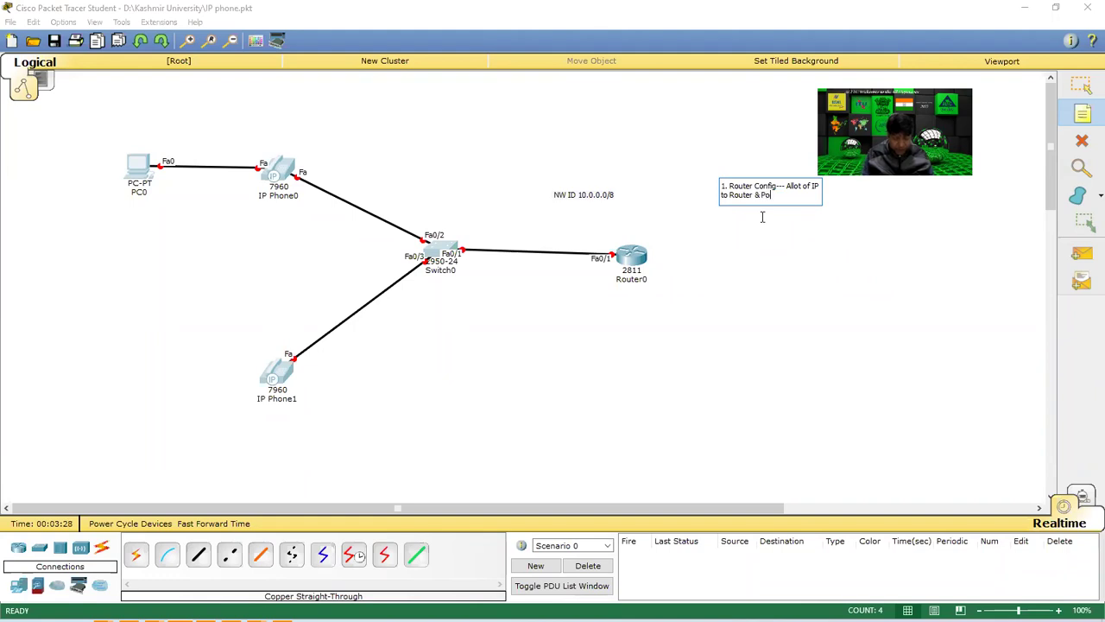
text(rt Link UP)
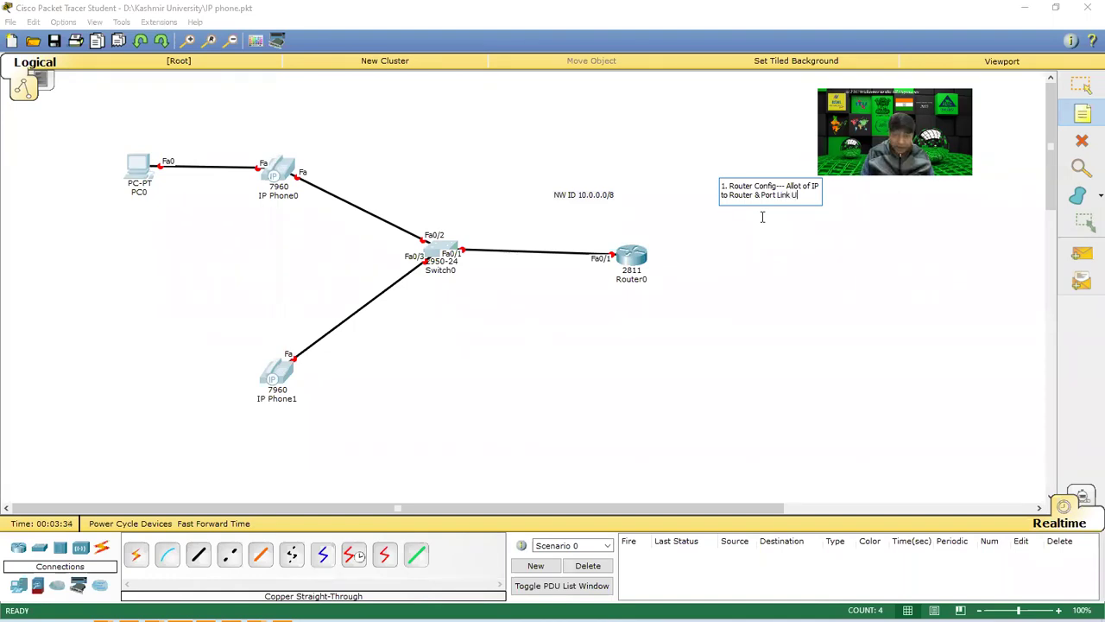
key(Return)
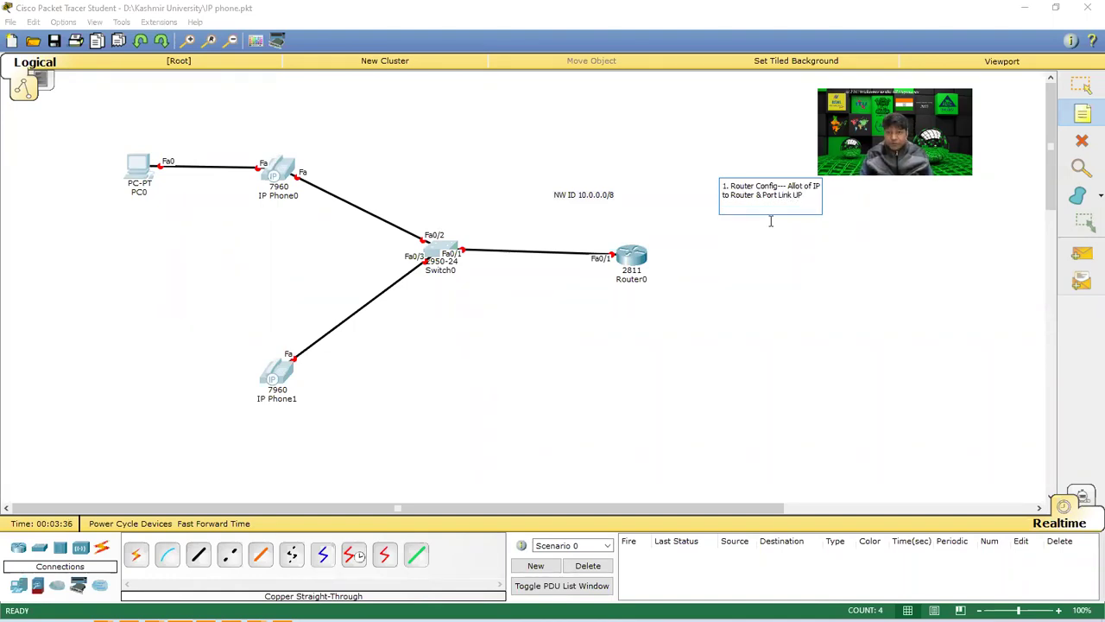
Add step 2 'DHCP Service Phone' and step 3 'Telephonic Service' to the note.
text(2.)
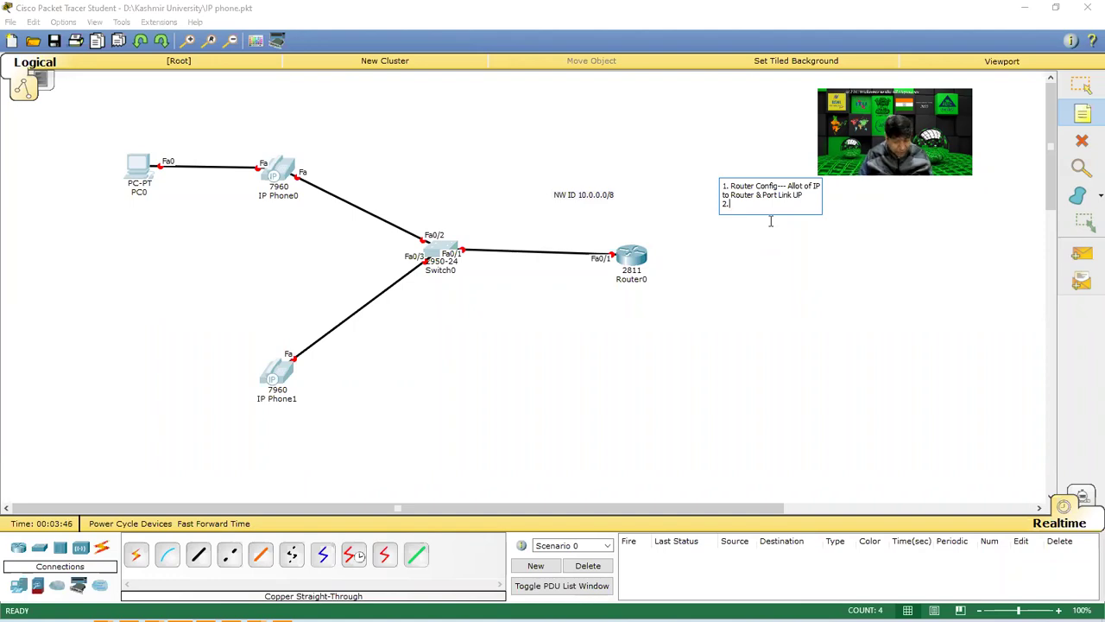
text(DHCP Sevice)
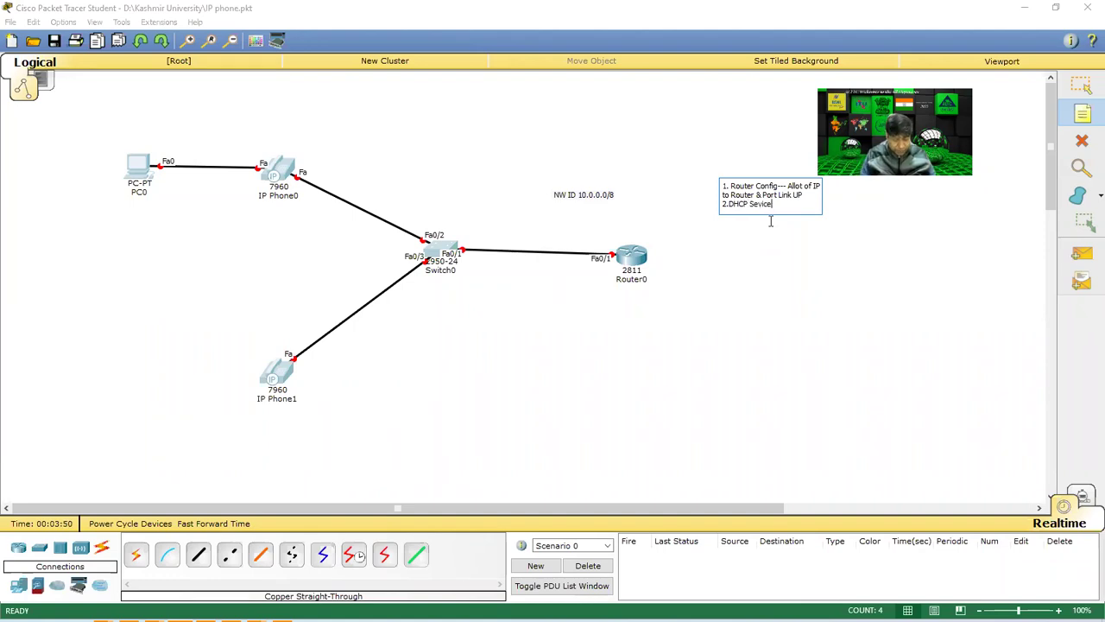
text( PHone)
key(Return)
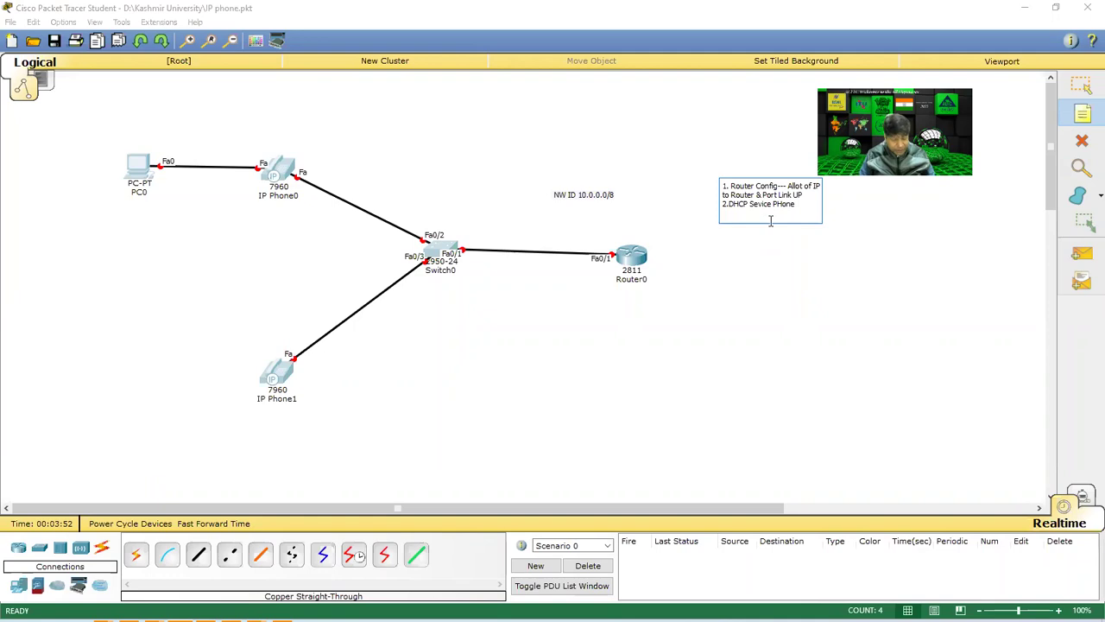
text(3.)
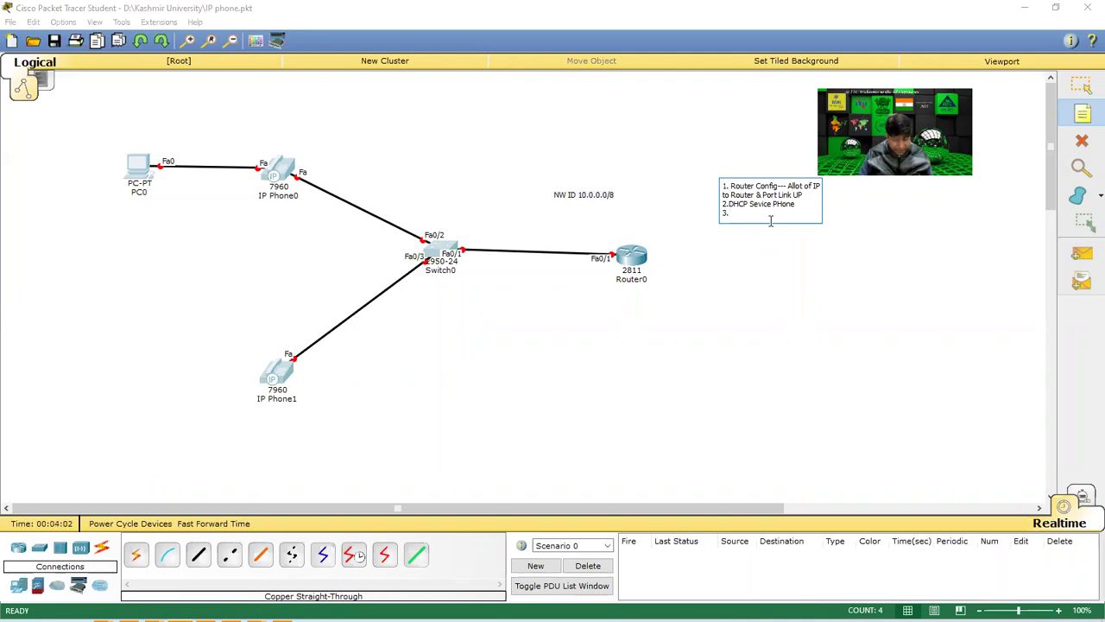
text(Telep)
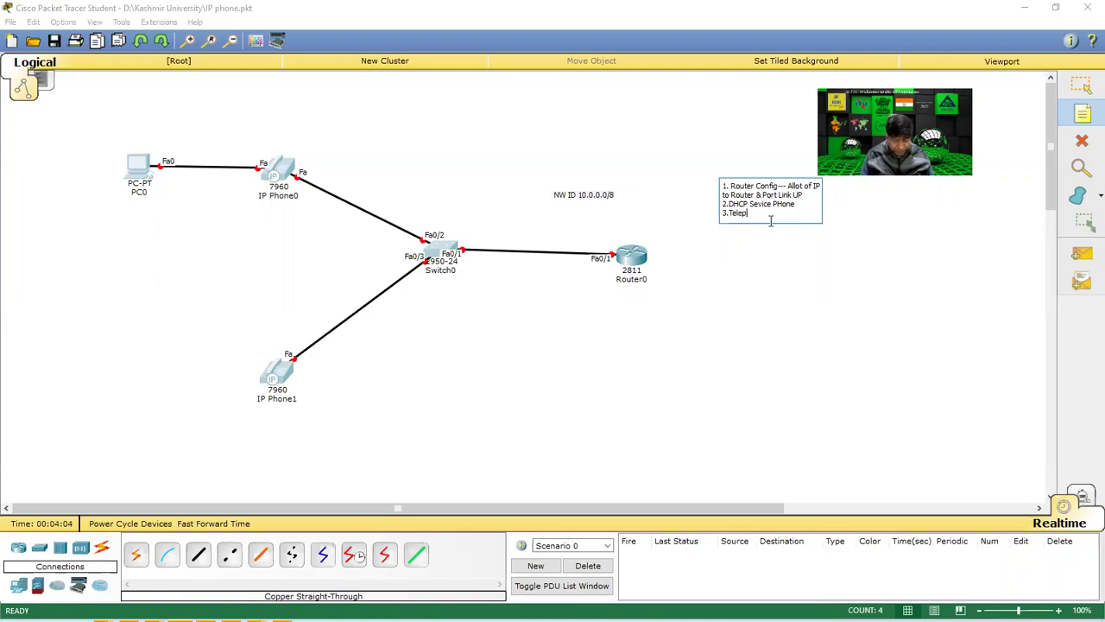
text(ho)
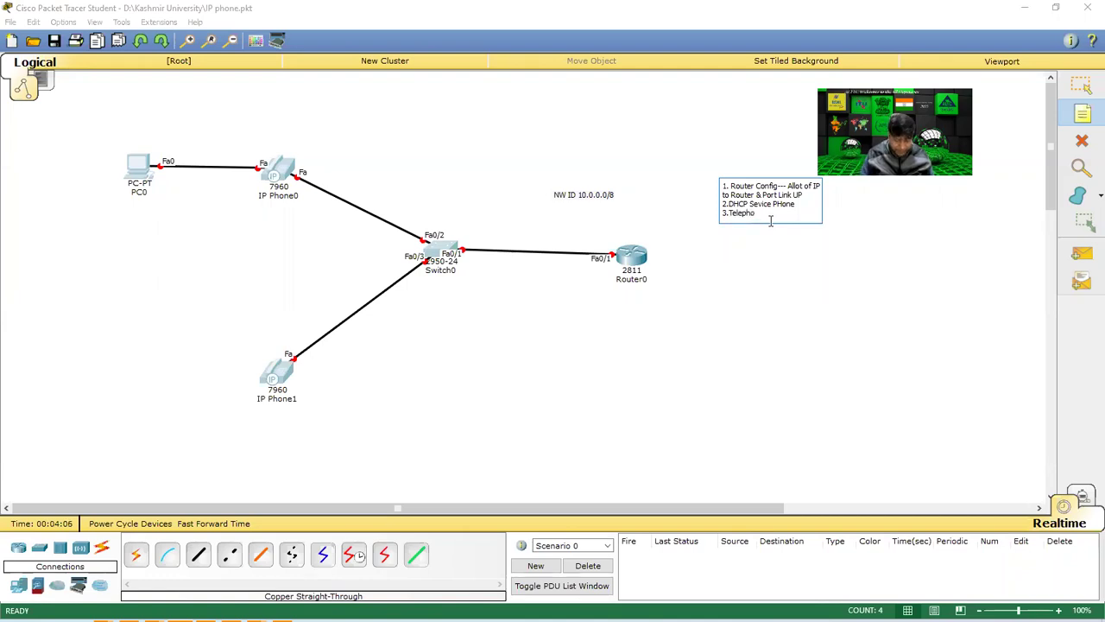
text(nic Service)
key(Return)
Add step 4 'allotment of Phone' and step 5 'switch enable telephone service', then commit the note.
text(4)
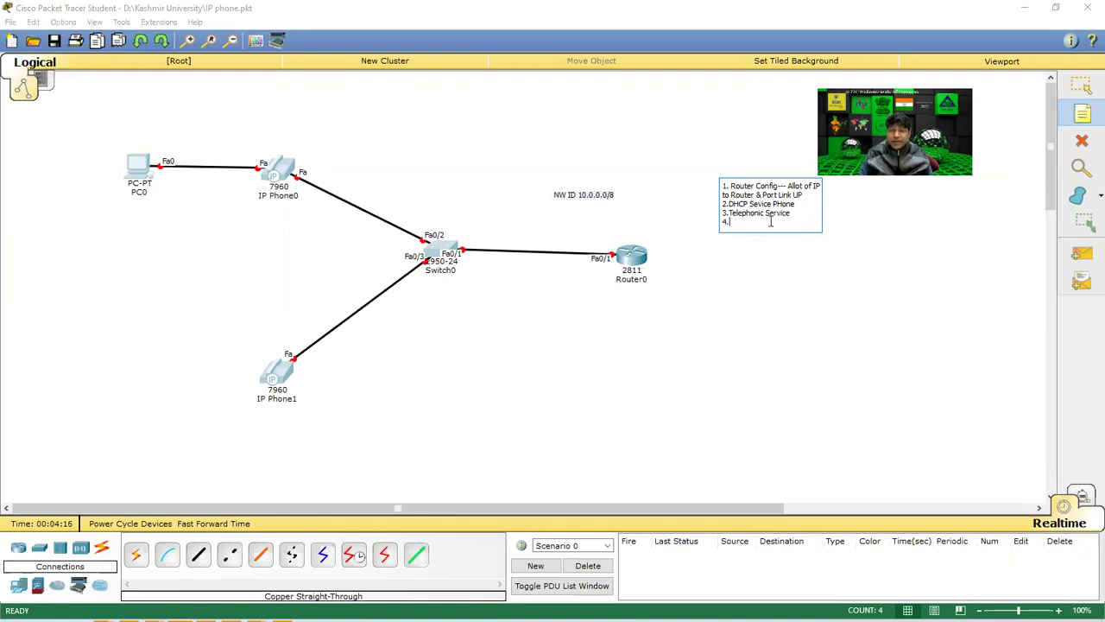
text(.allotment )
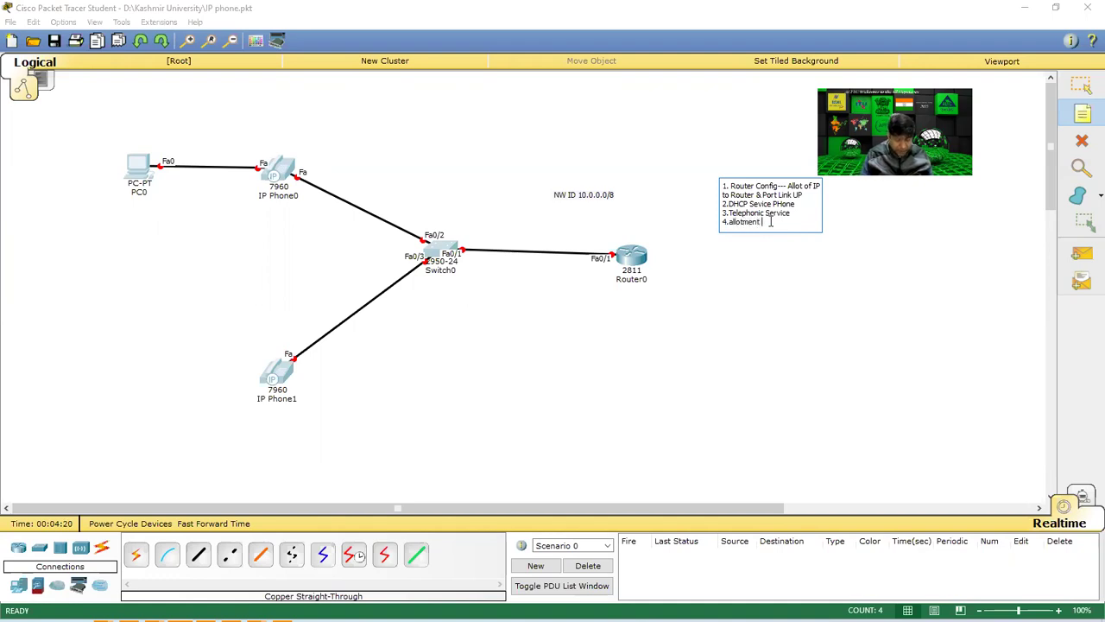
text(of Phobne)
key(BackSpace)
key(BackSpace)
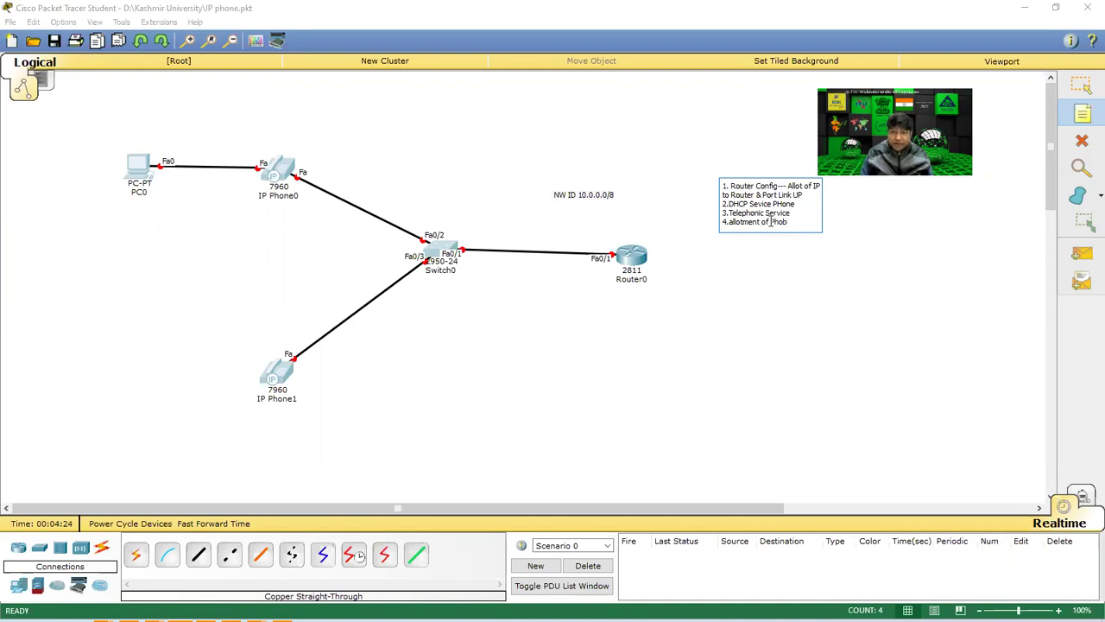
text(n)
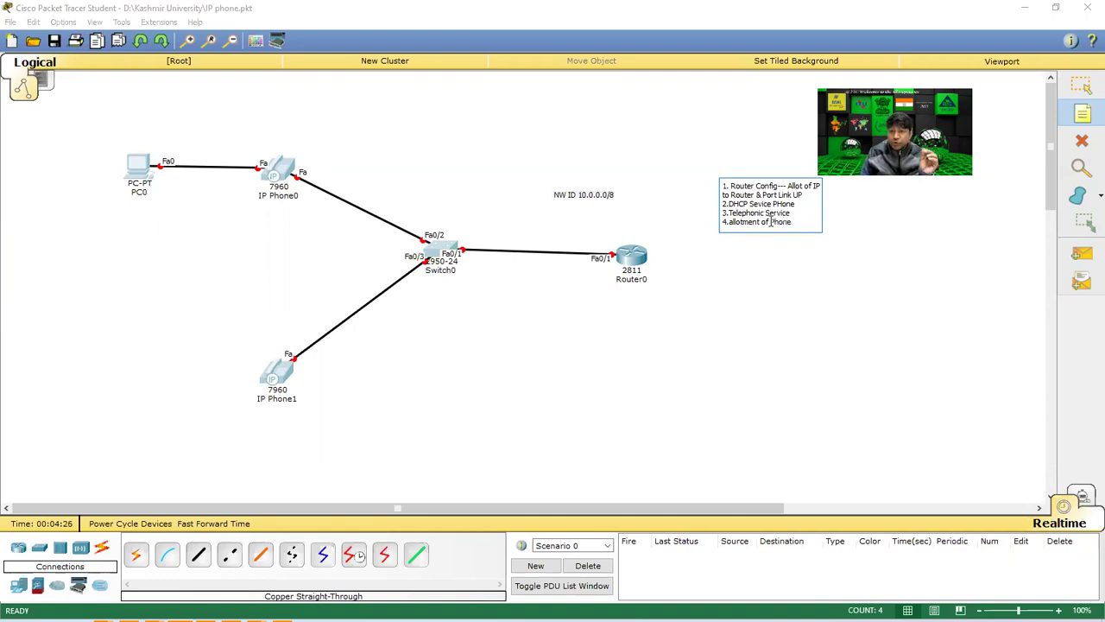
text(e)
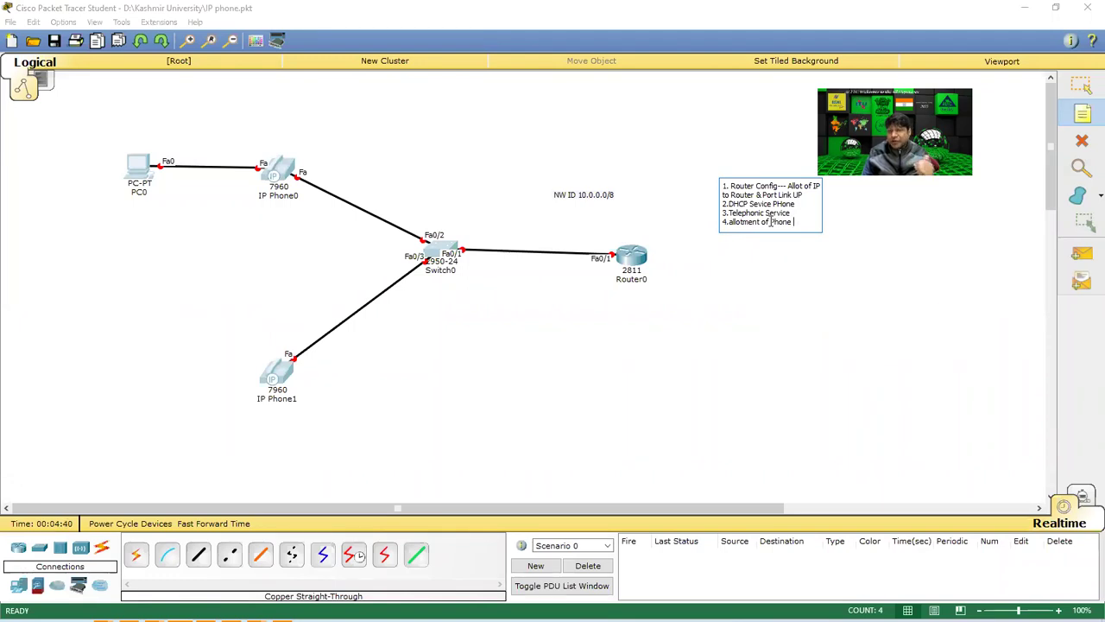
key(Return)
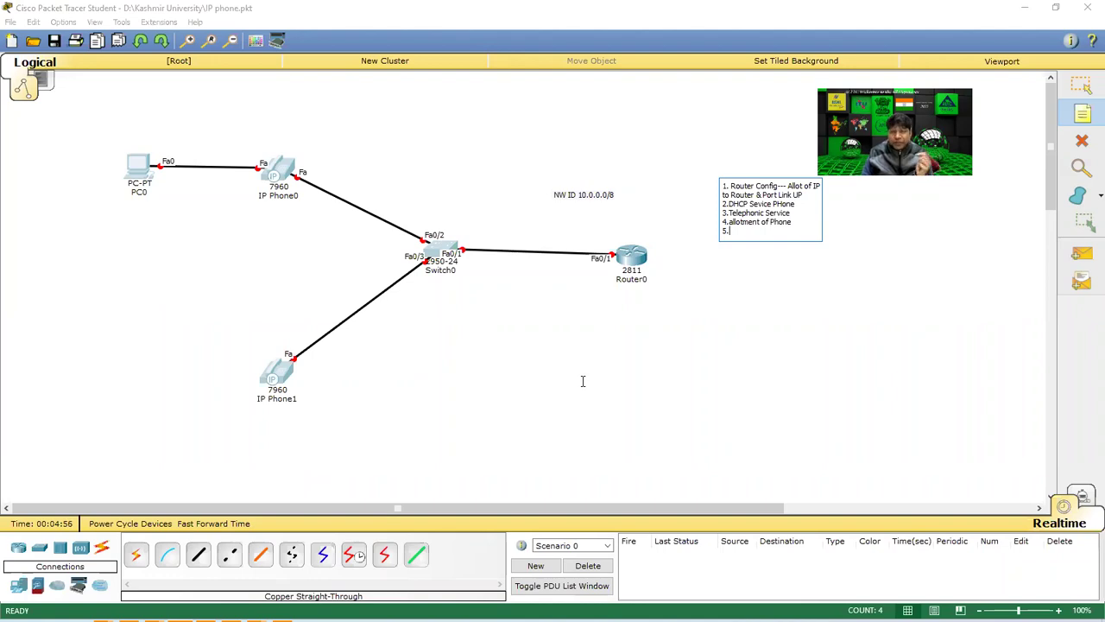
text(wi)
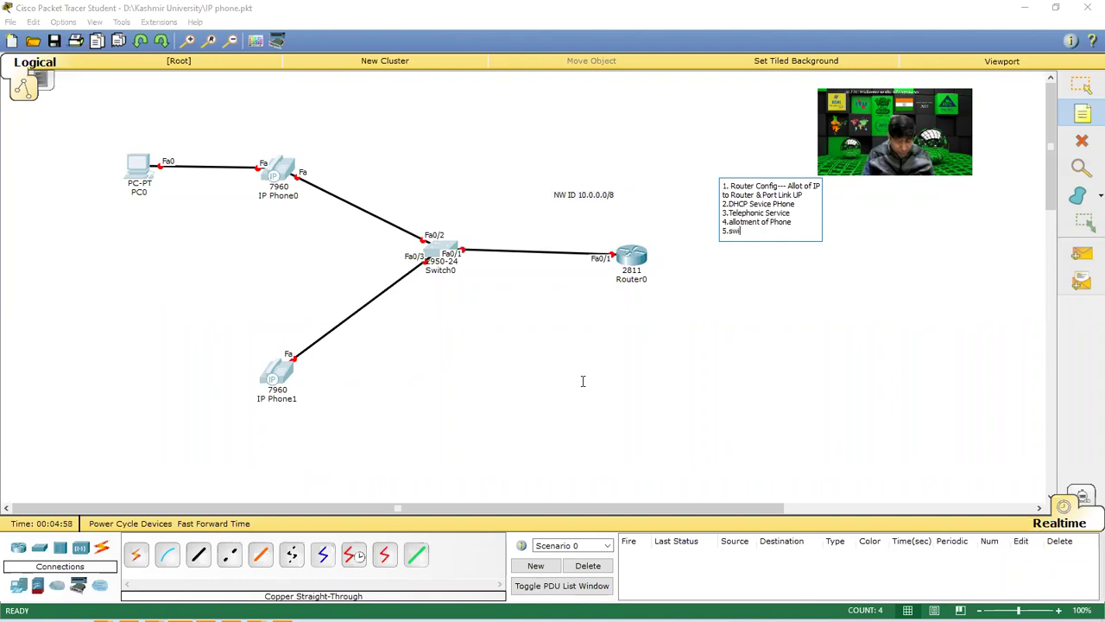
text(tch telephone)
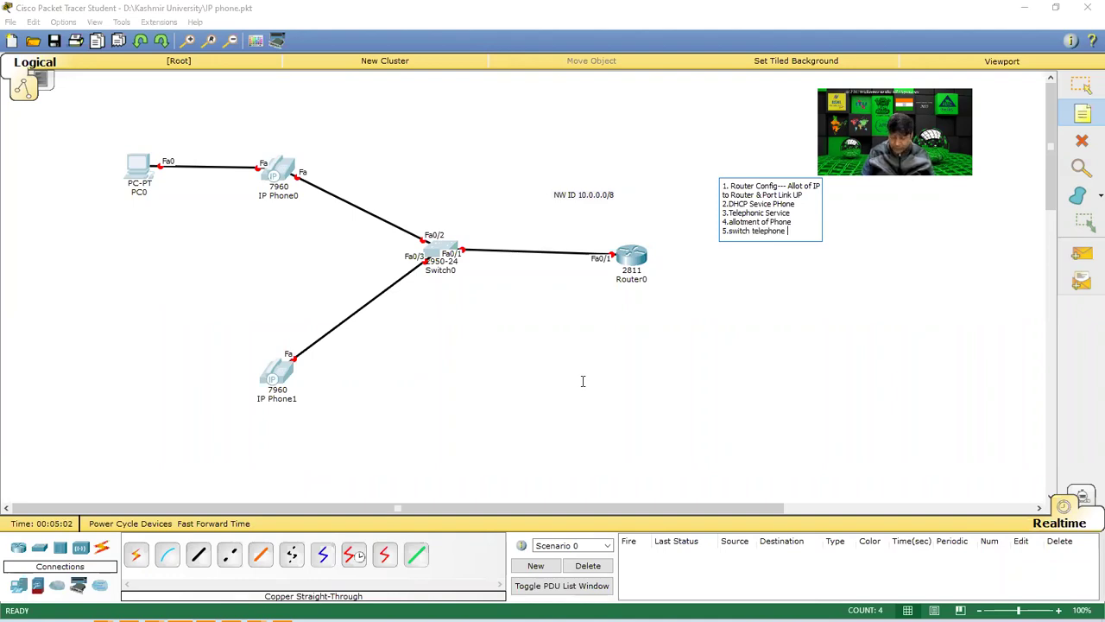
key(Left)
key(Left)
key(Left)
key(Left)
text(enable telephone )
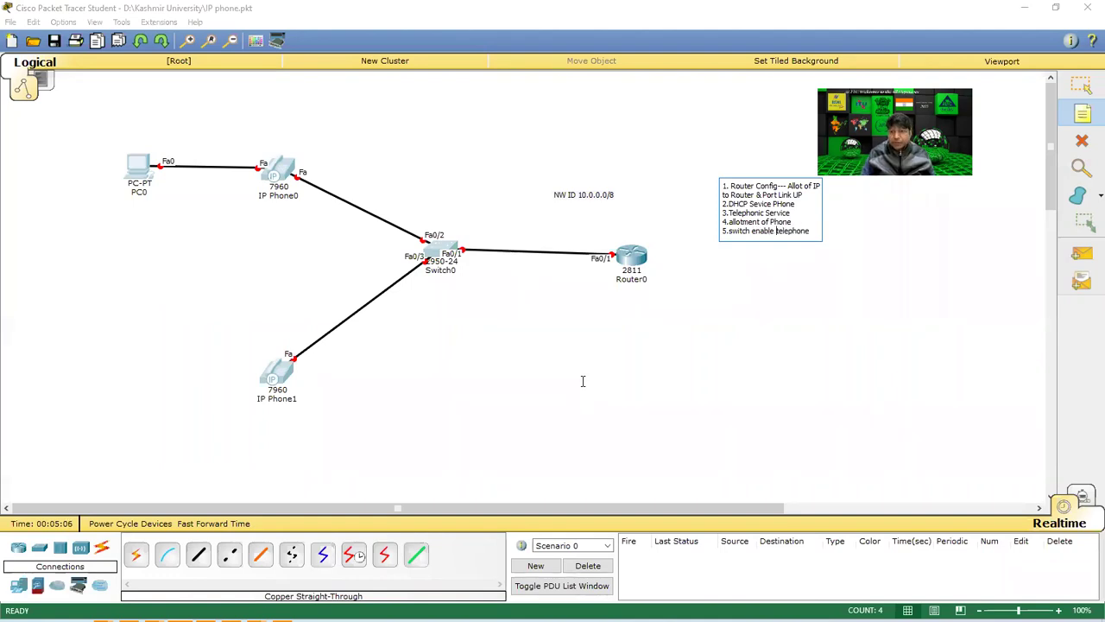
text(se)
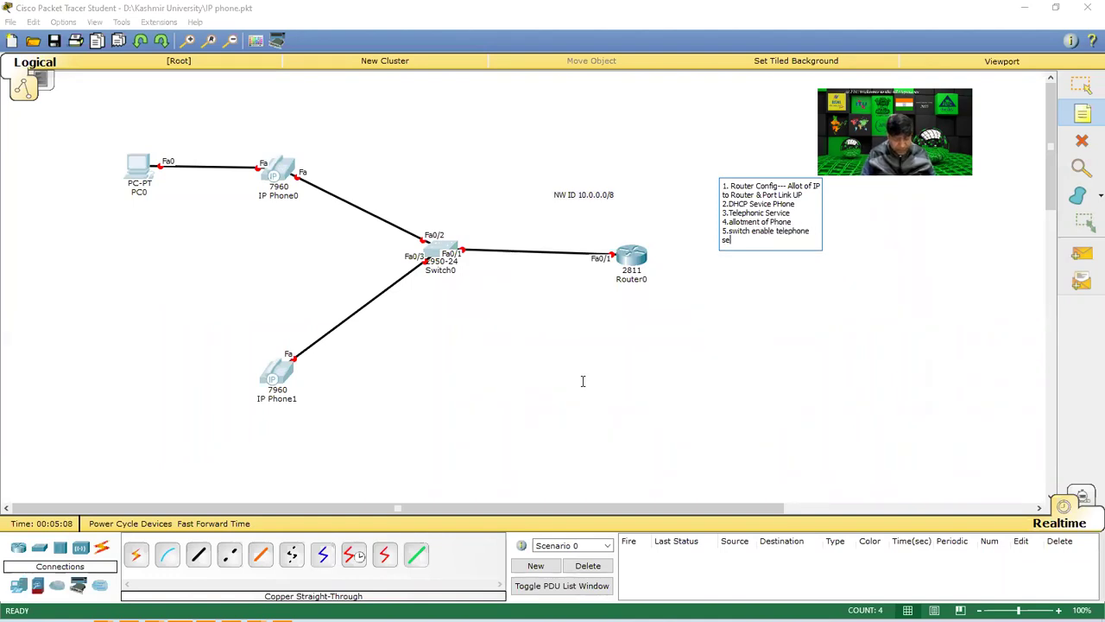
text(rvice)
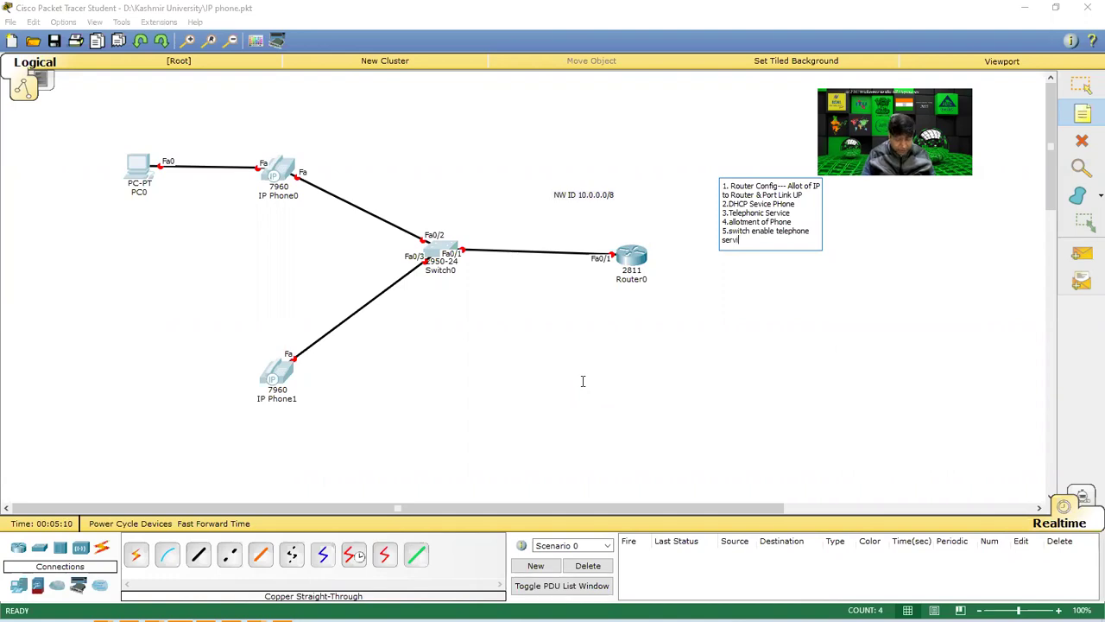
click(823, 395)
click(1083, 82)
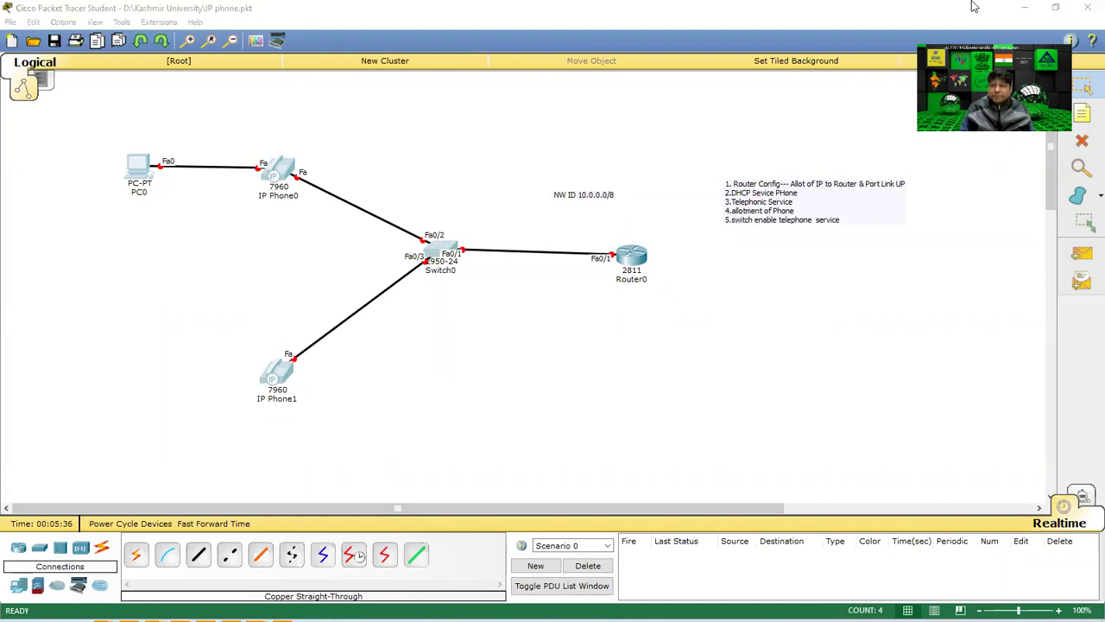
Drag the NW ID 10.0.0.0/8 note down-left, then open Router0's device window.
click(739, 373)
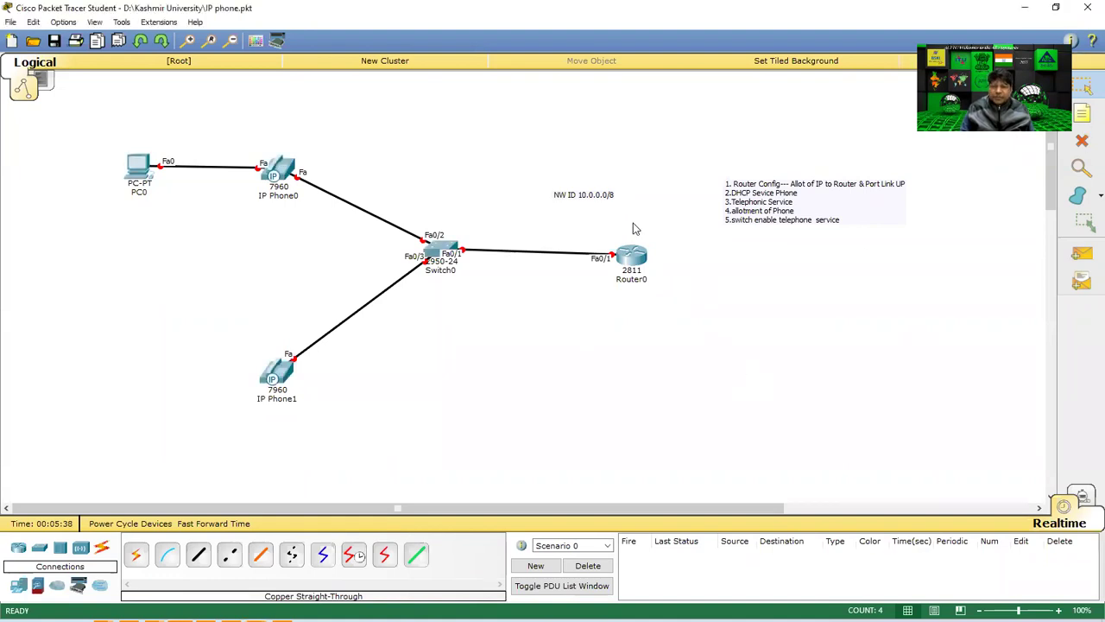
drag(592, 200, 565, 221)
drag(624, 183, 508, 247)
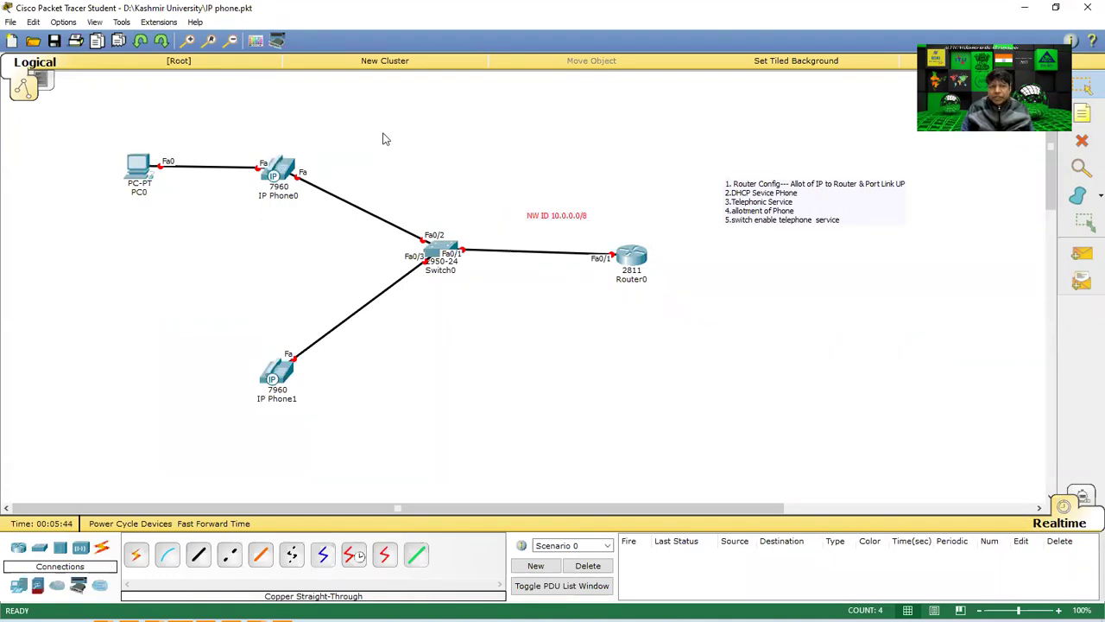
click(628, 259)
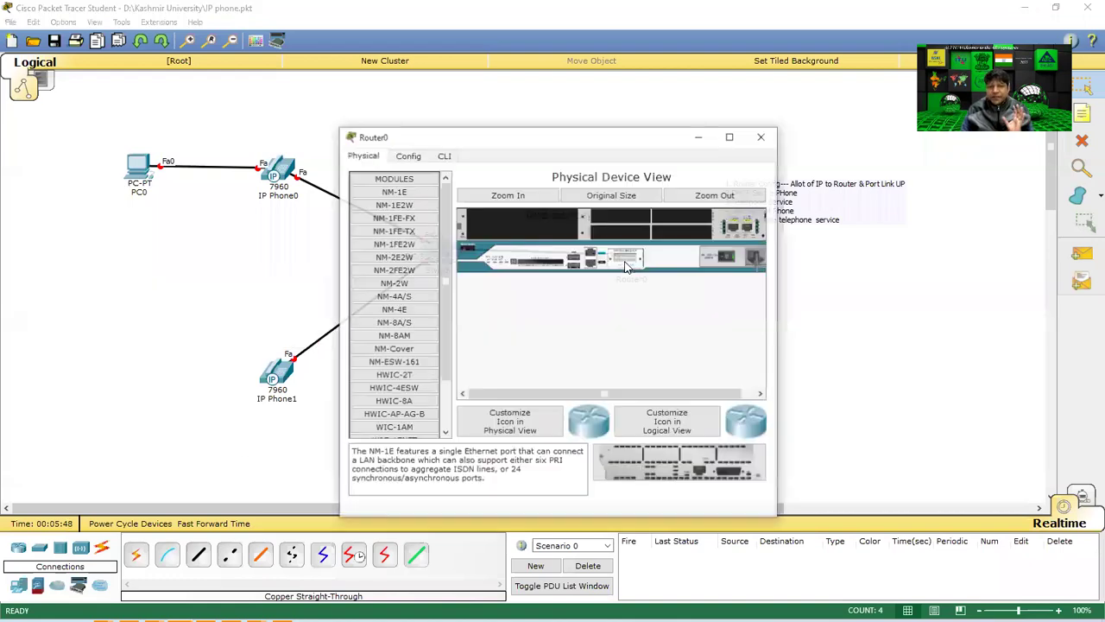
In Router0's CLI, answer 'no' to the initial configuration dialog.
drag(506, 151, 238, 115)
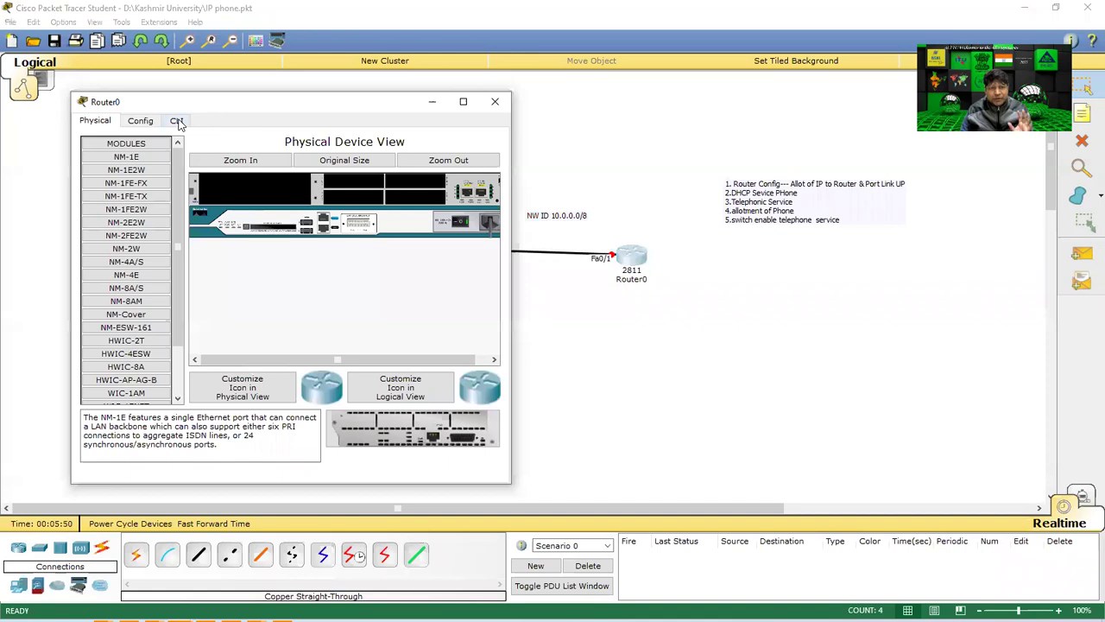
click(178, 120)
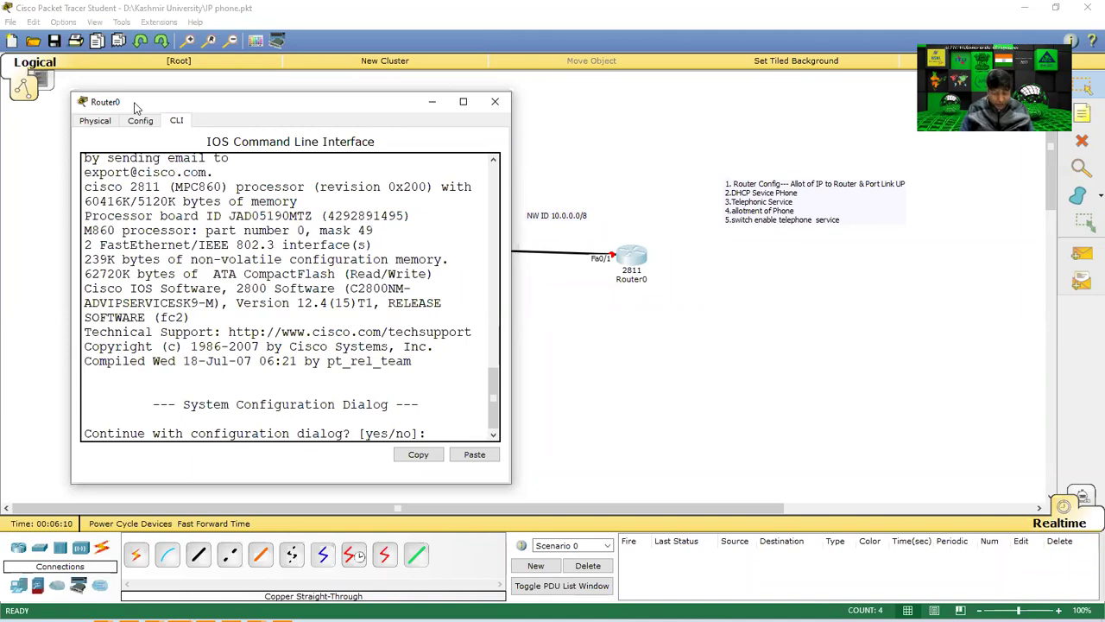
text(no)
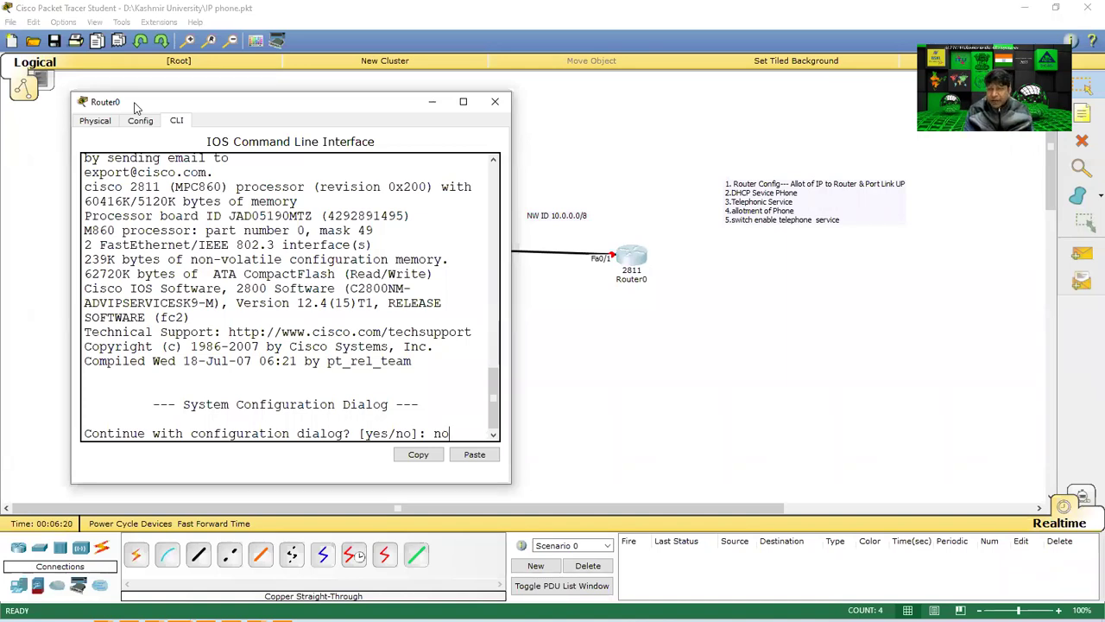
key(Return)
key(Return)
key(Return)
key(Return)
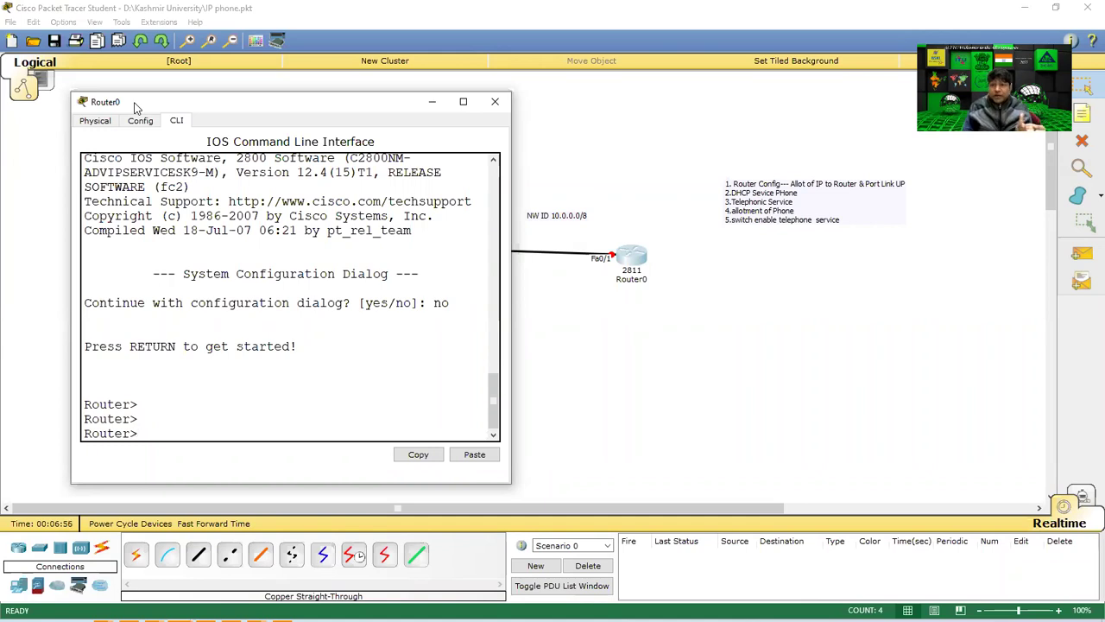
Enter privileged and global configuration mode and select interface fa0/1.
text(enable)
key(Return)
text(conf t)
key(Return)
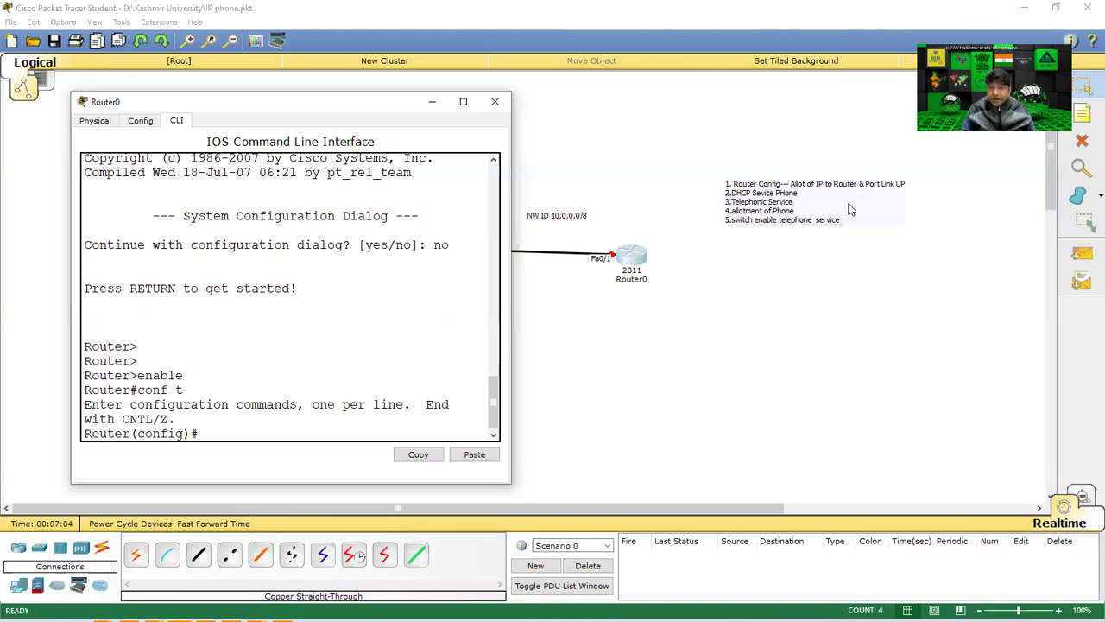
text(int fa0/1)
key(Return)
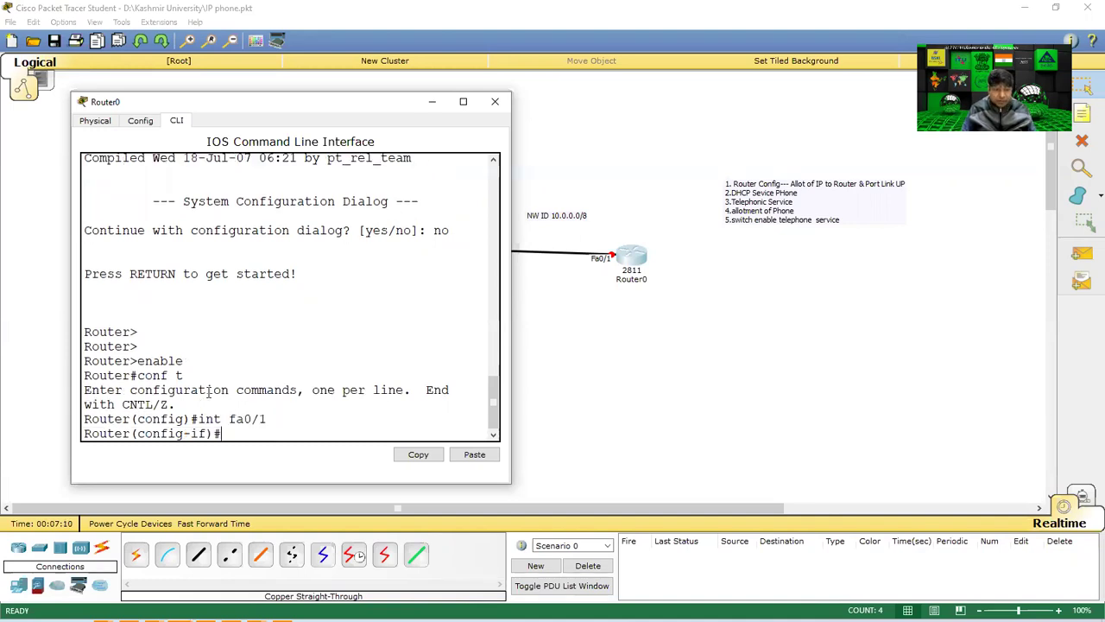
Assign 10.0.0.1 255.0.0.0 to fa0/1, bring it up with no shut, and save with do wr.
text(ip add)
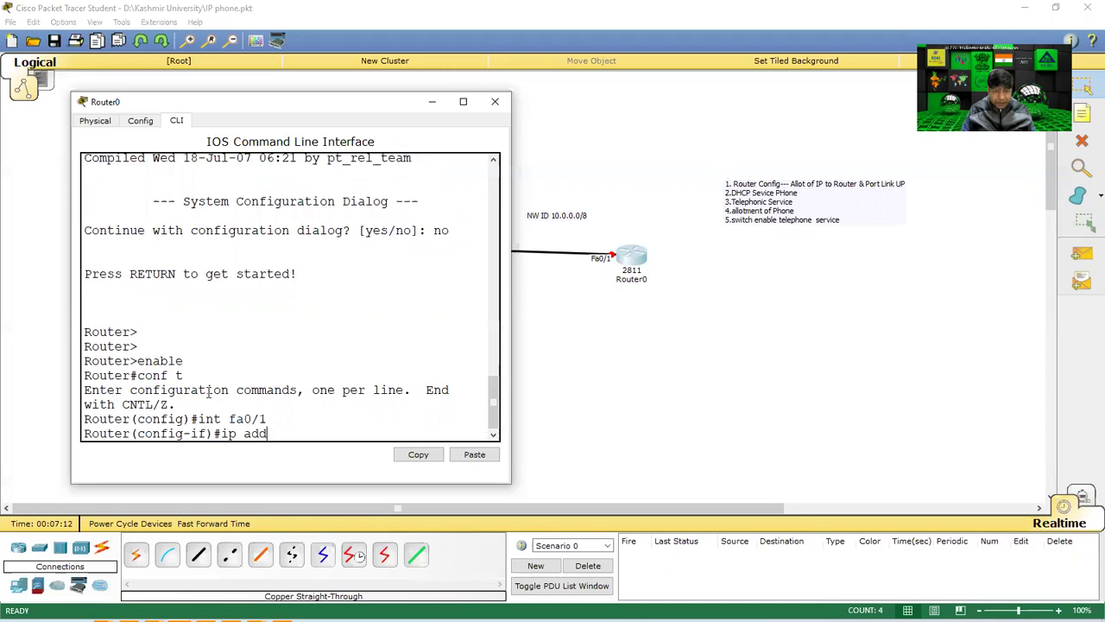
text( 10.0.0.1)
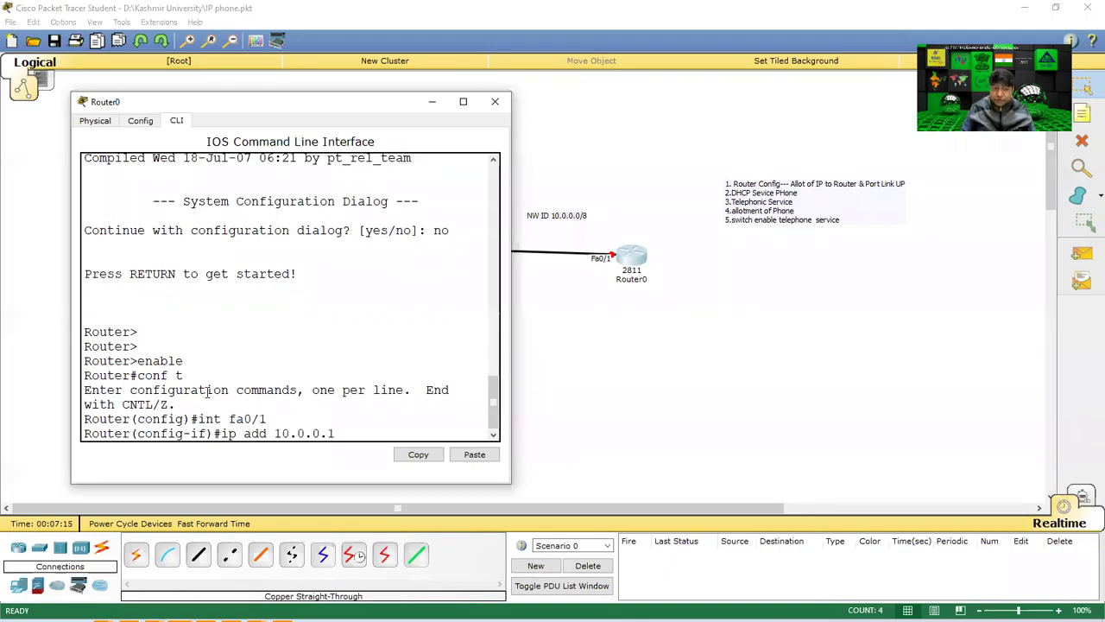
text( 255.0.0.0)
key(Return)
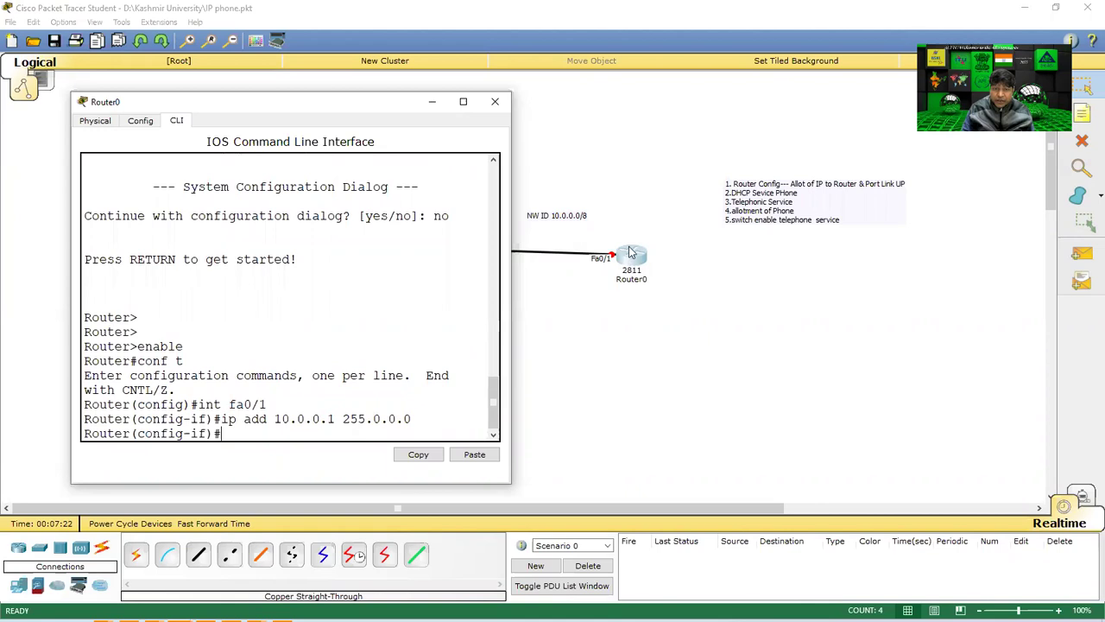
text(no shut)
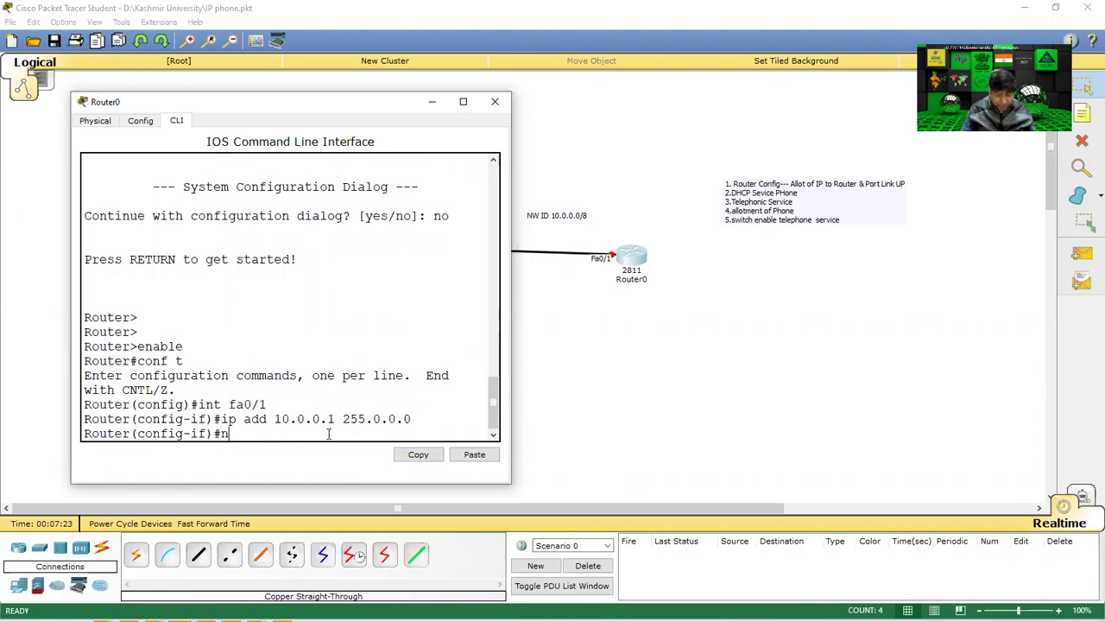
key(Return)
key(Return)
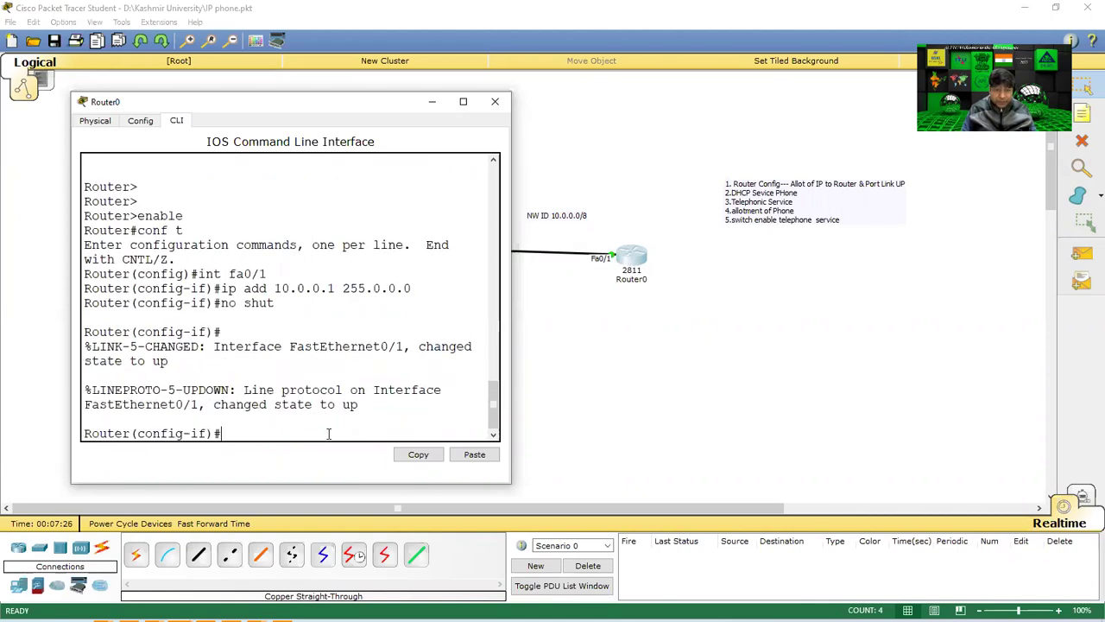
text(do wr)
key(Return)
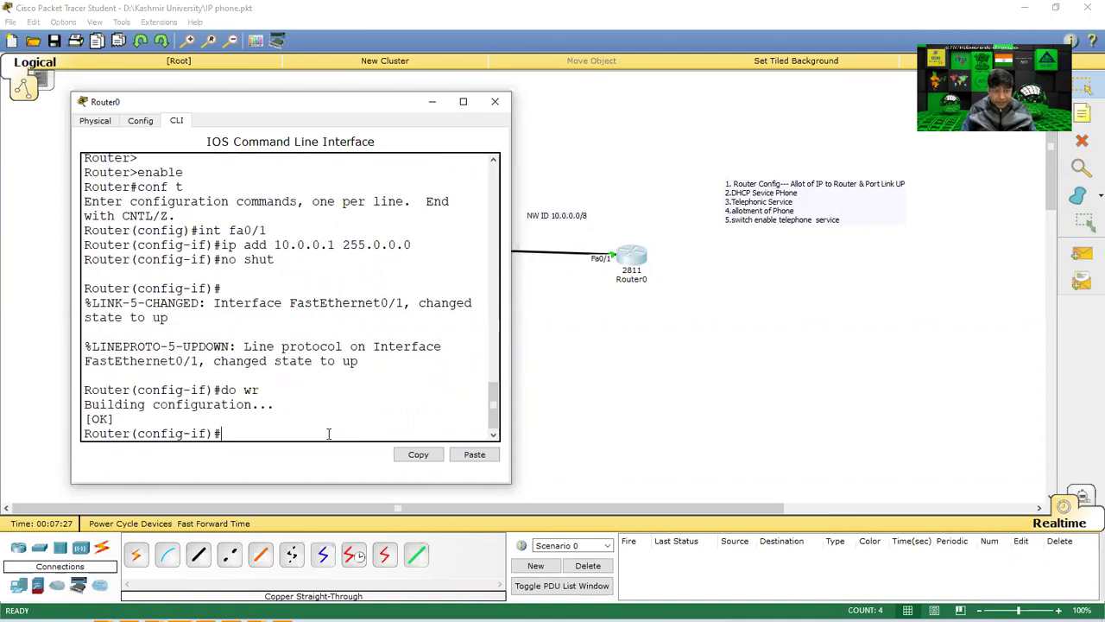
text(exit)
key(Return)
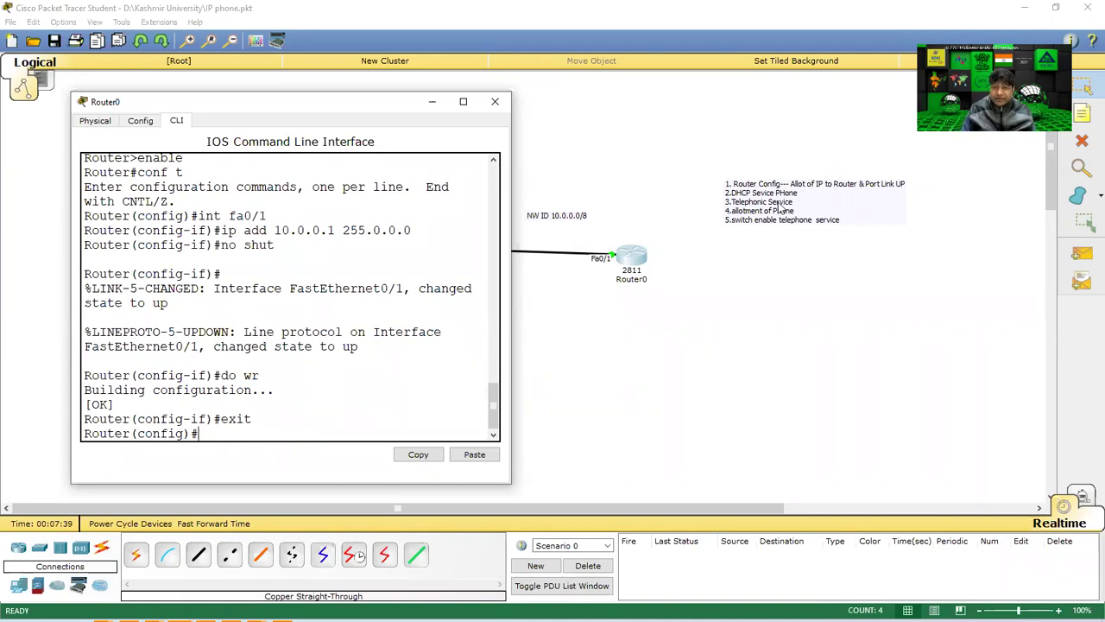
Create a DHCP pool named phone with ip dhcp pool phone.
drag(308, 107, 615, 116)
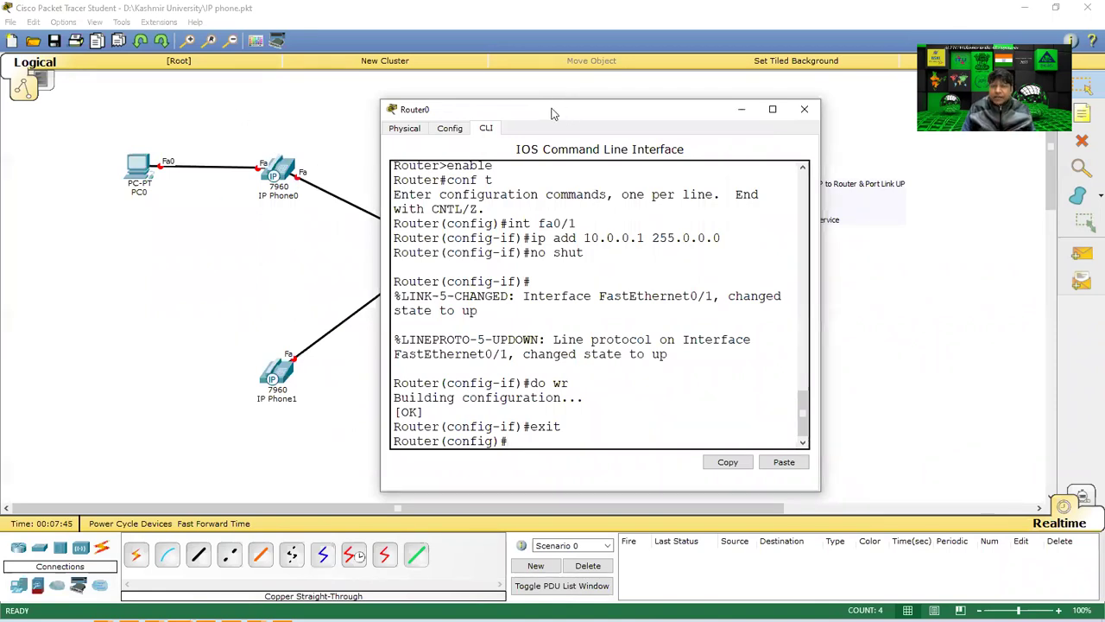
drag(554, 113, 426, 97)
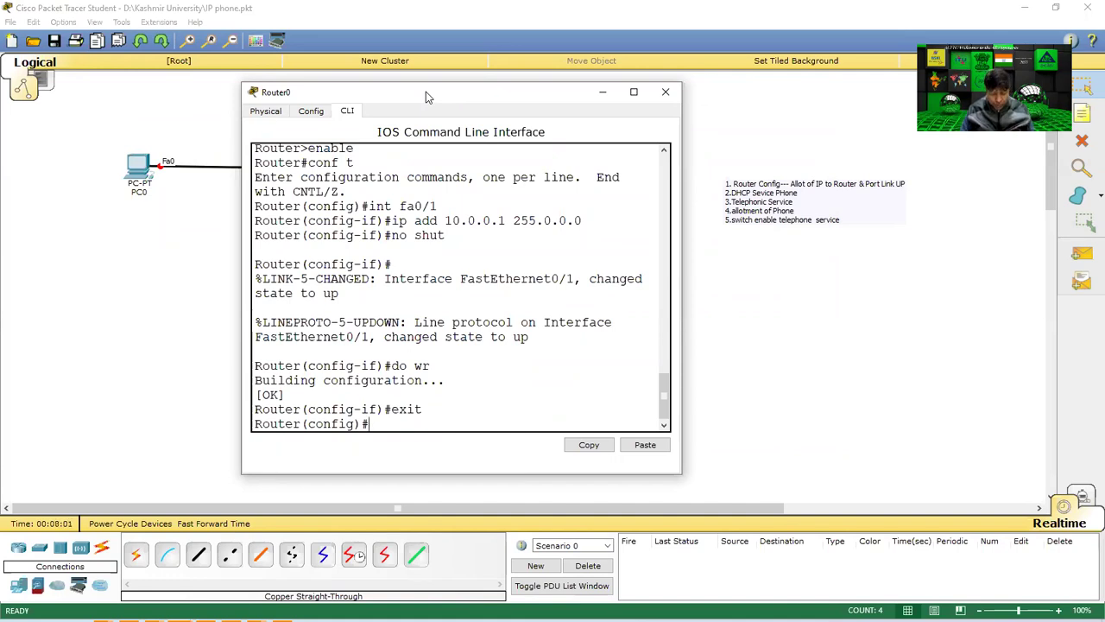
text(ip dhcp)
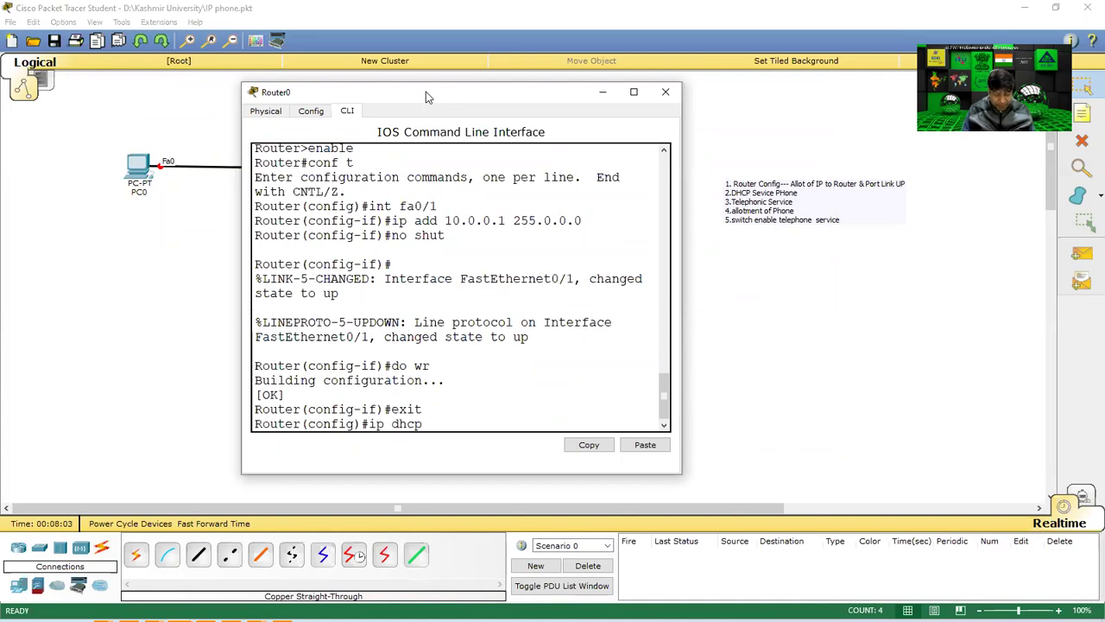
text( pool phone)
key(Return)
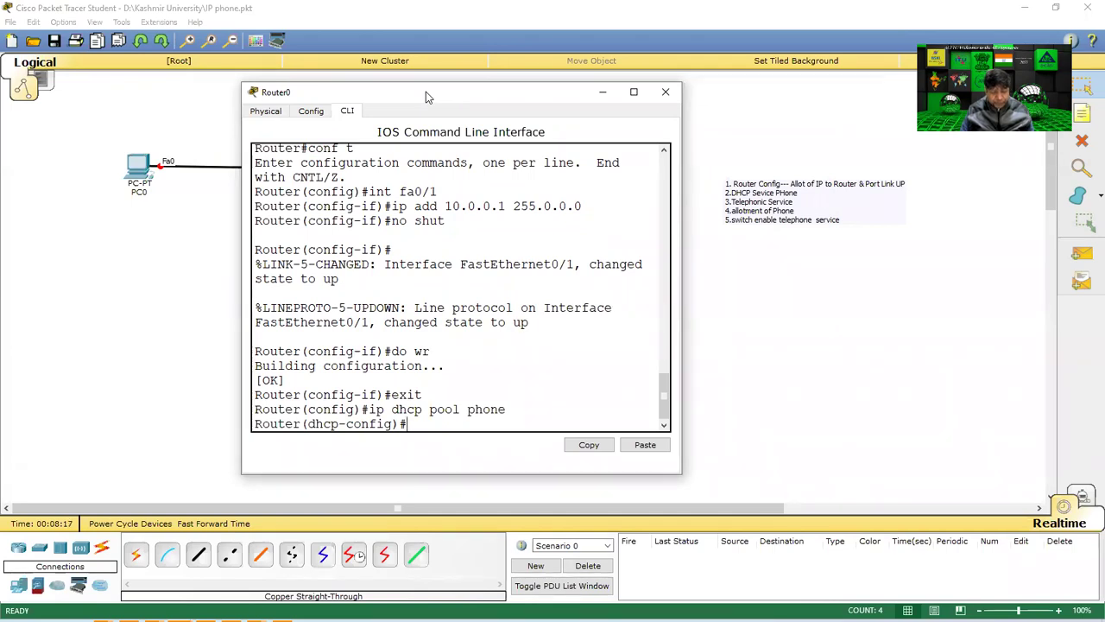
click(490, 80)
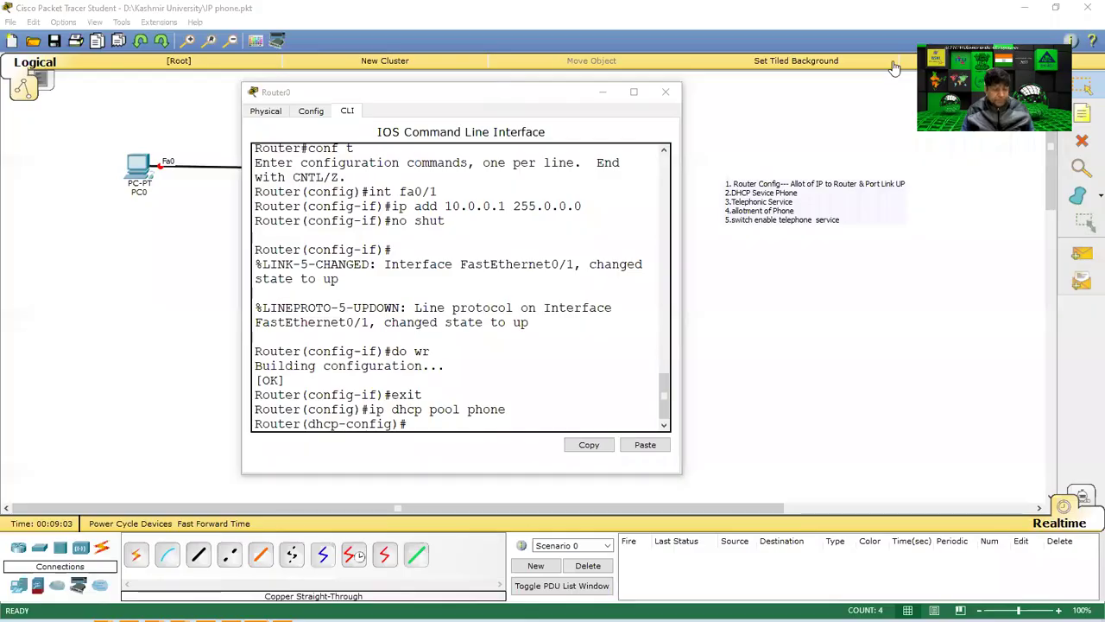
click(426, 425)
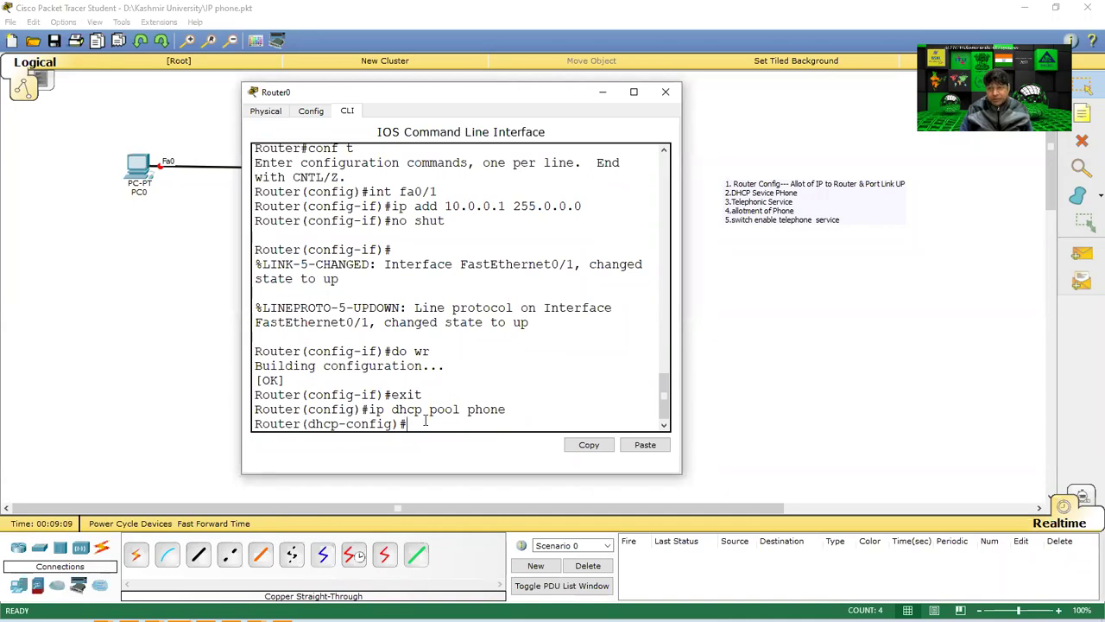
Set the pool's default-router to 10.0.0.1 and network to 10.0.0.0 255.0.0.0.
text(defau)
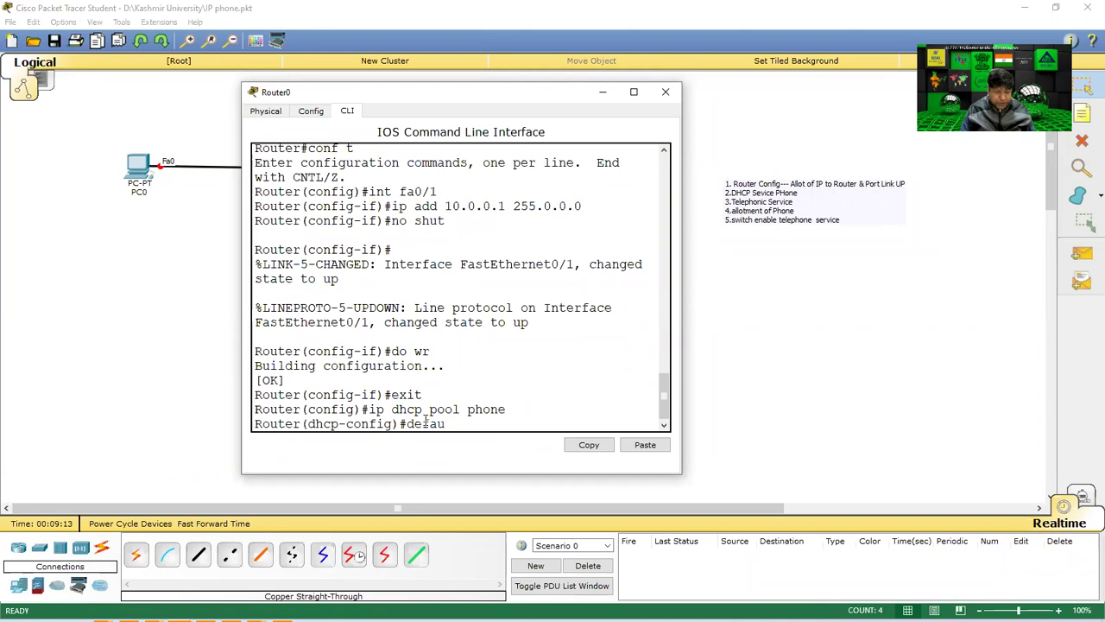
key(Tab)
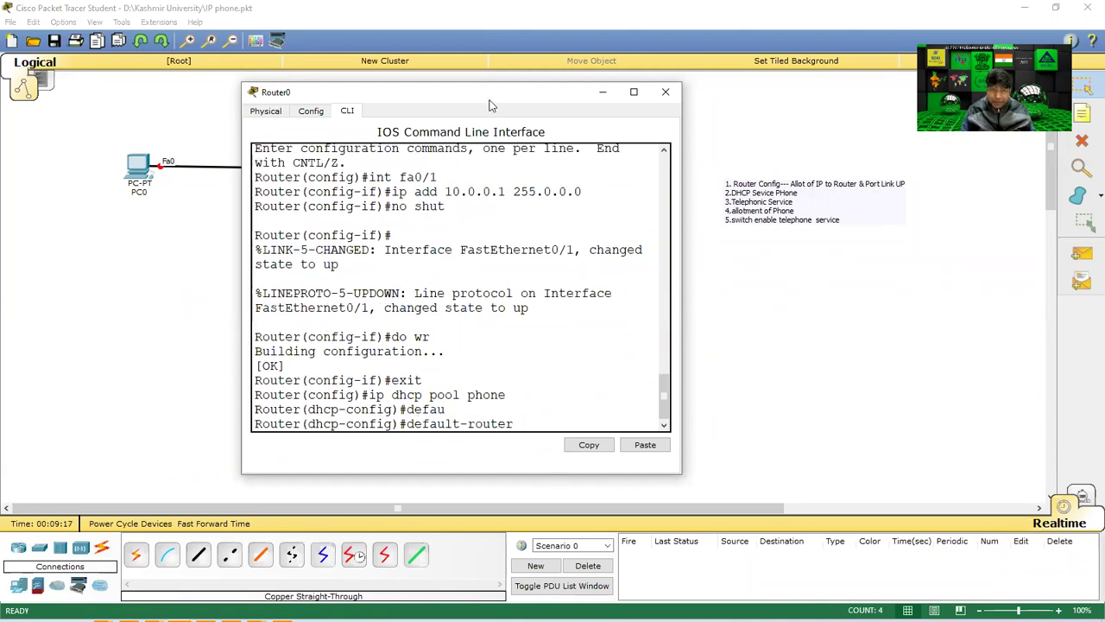
drag(352, 98, 204, 86)
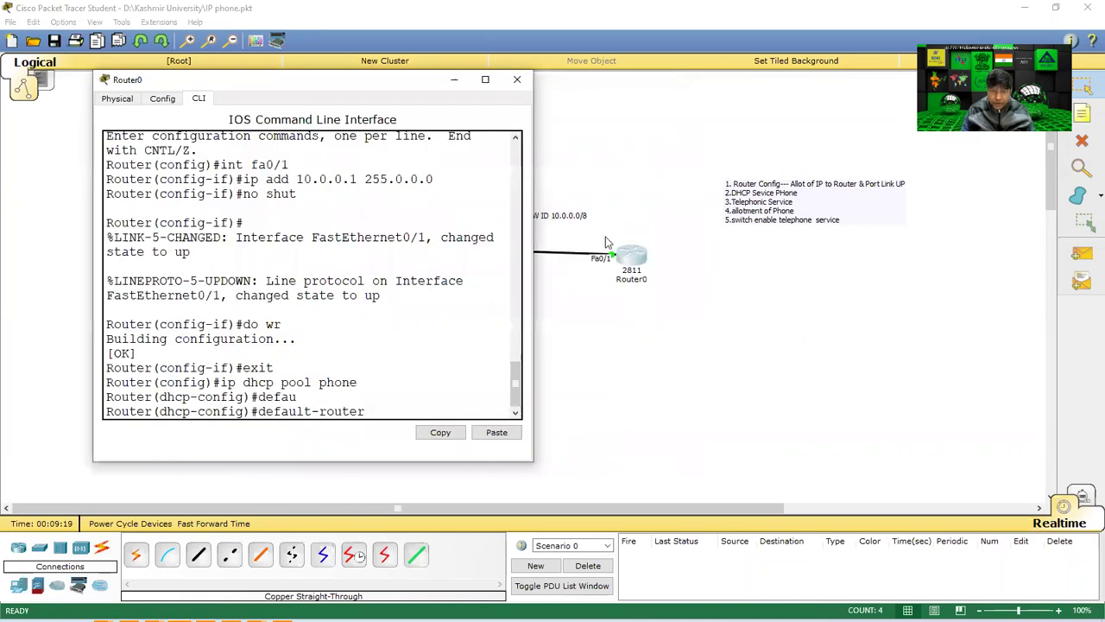
text(10.0.0.1)
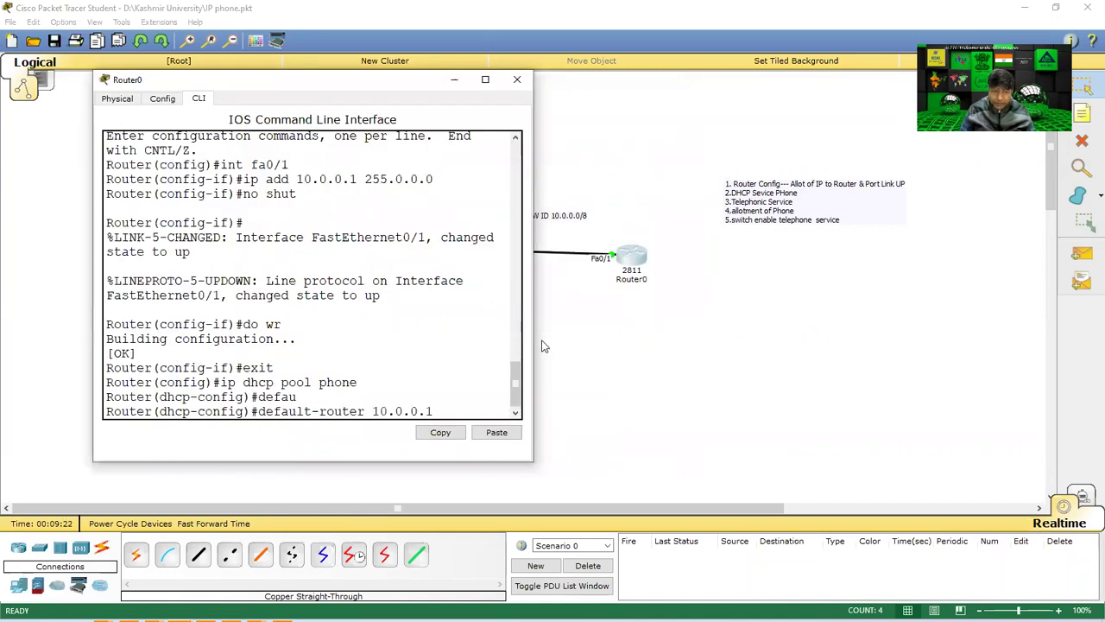
key(Return)
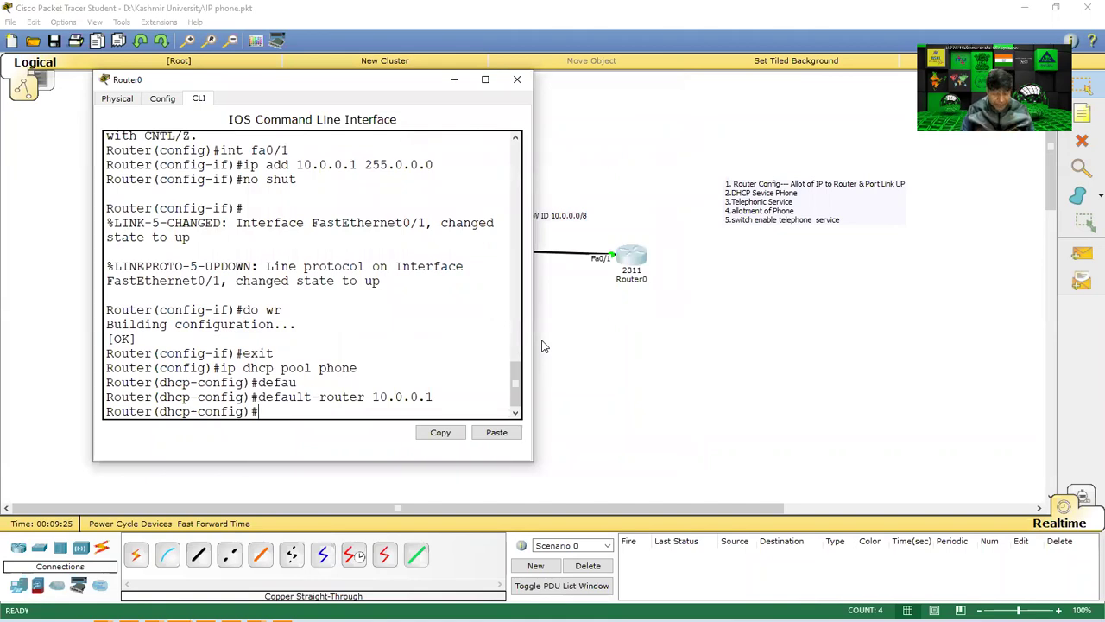
text(network )
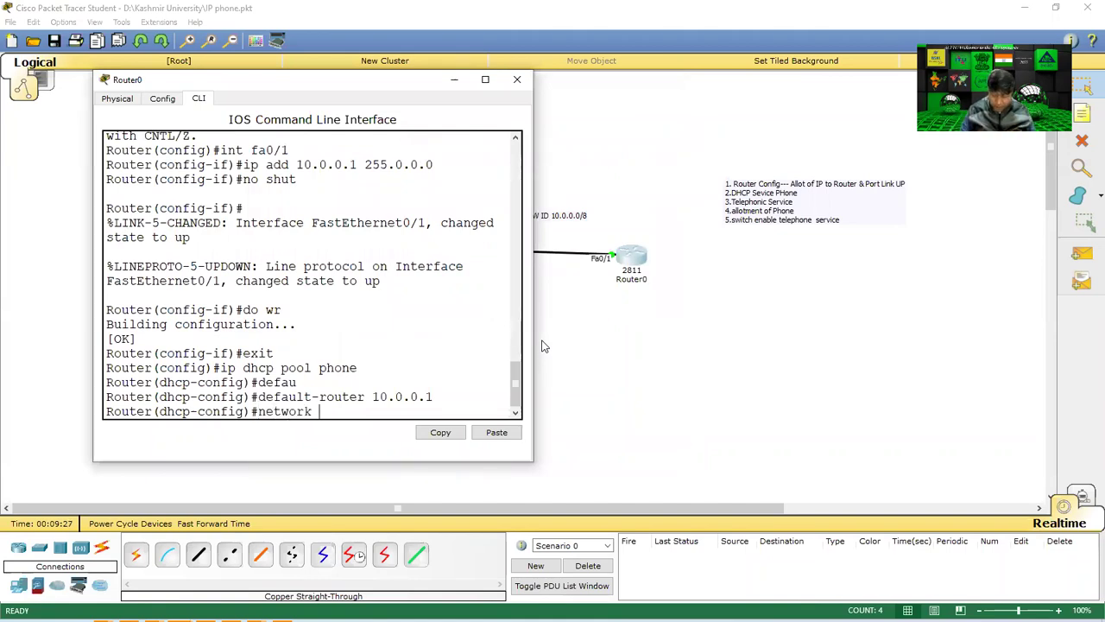
text(10.0.0.0 )
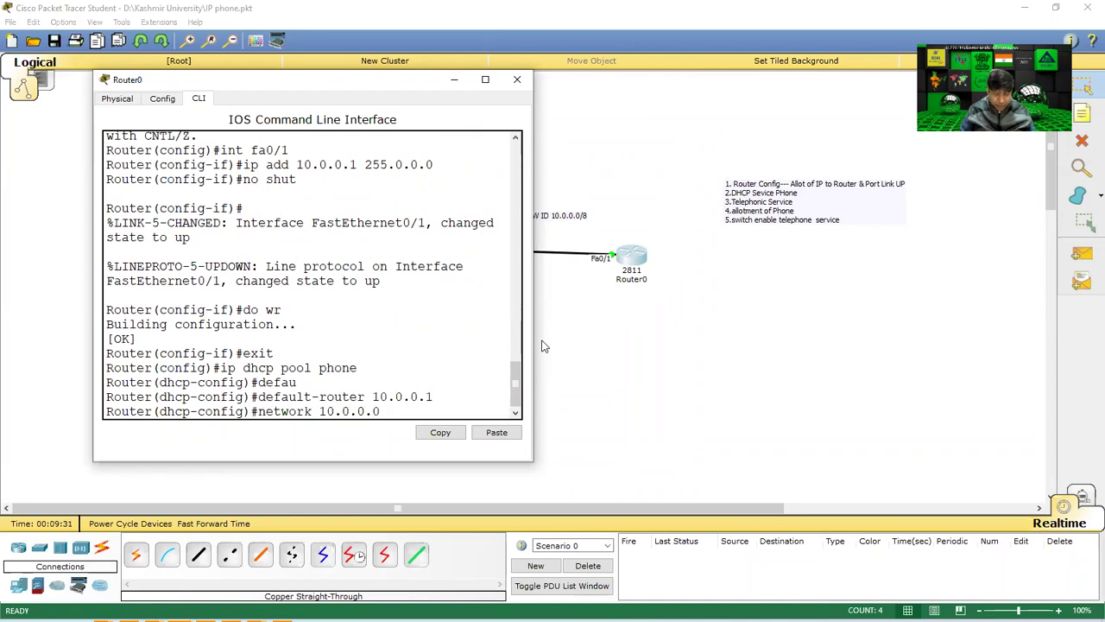
text(255.0)
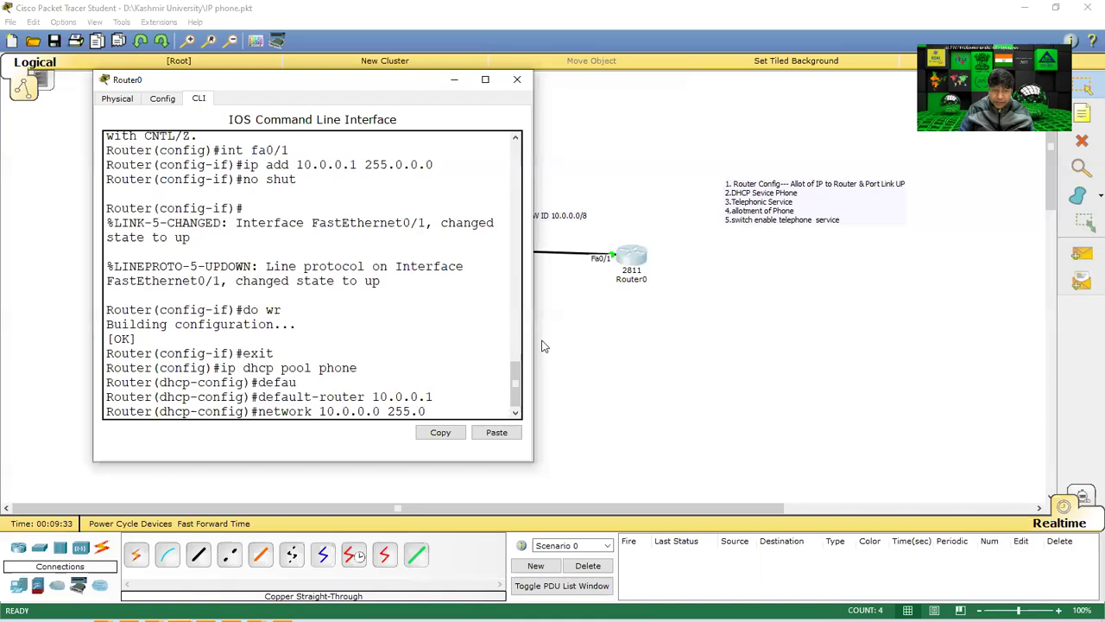
text(.0.0)
key(Return)
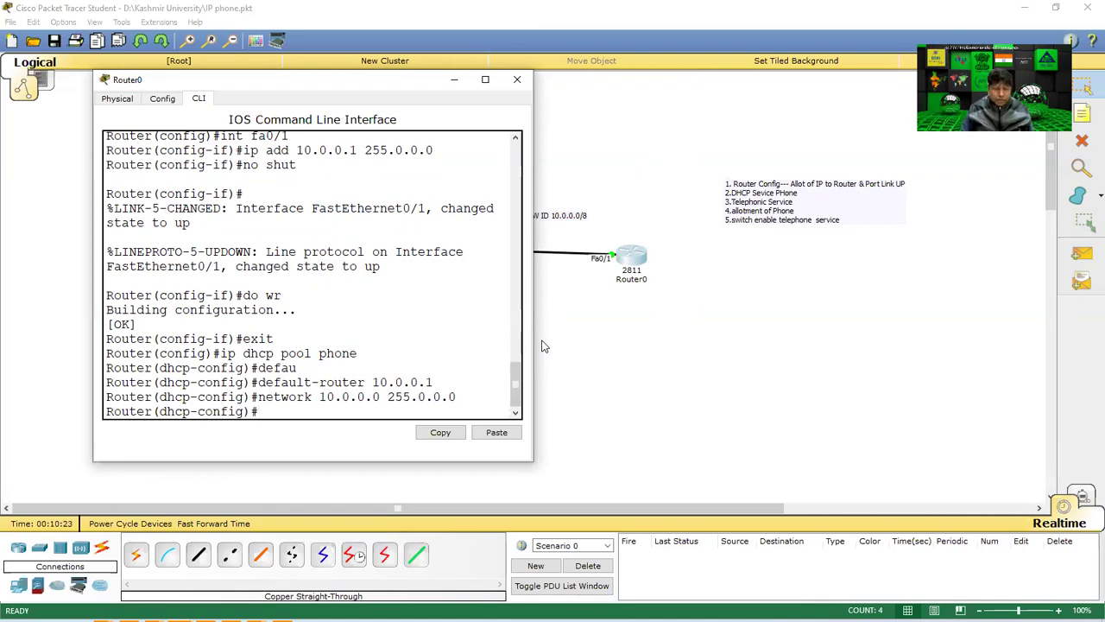
Add option 150 ip 10.0.0.1 to the phone pool, save with do wr, and exit.
text(op)
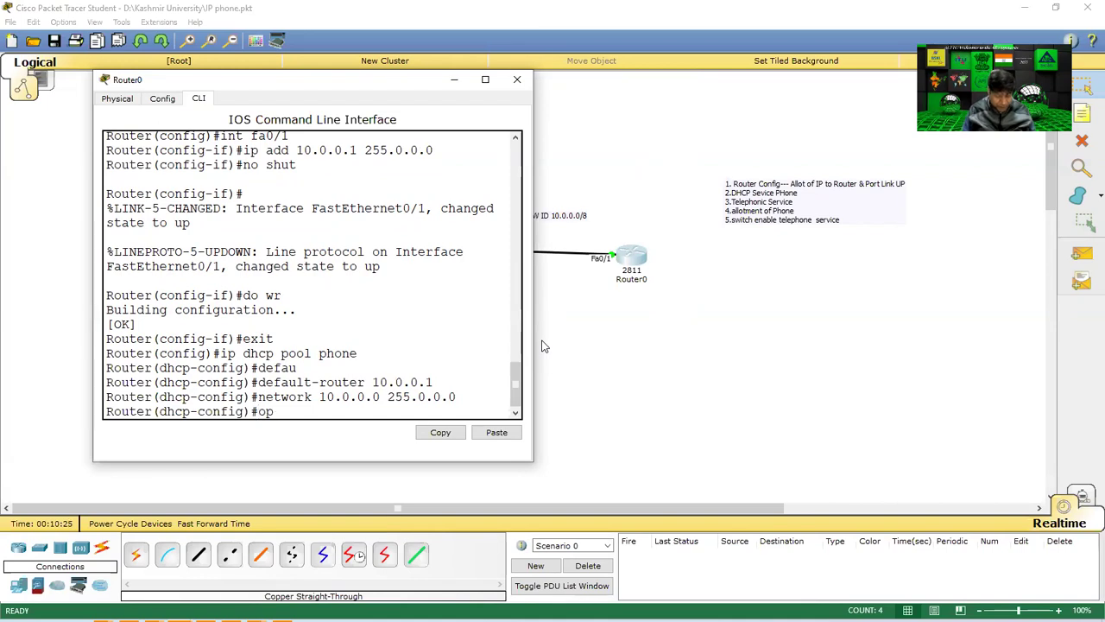
text(tion n150)
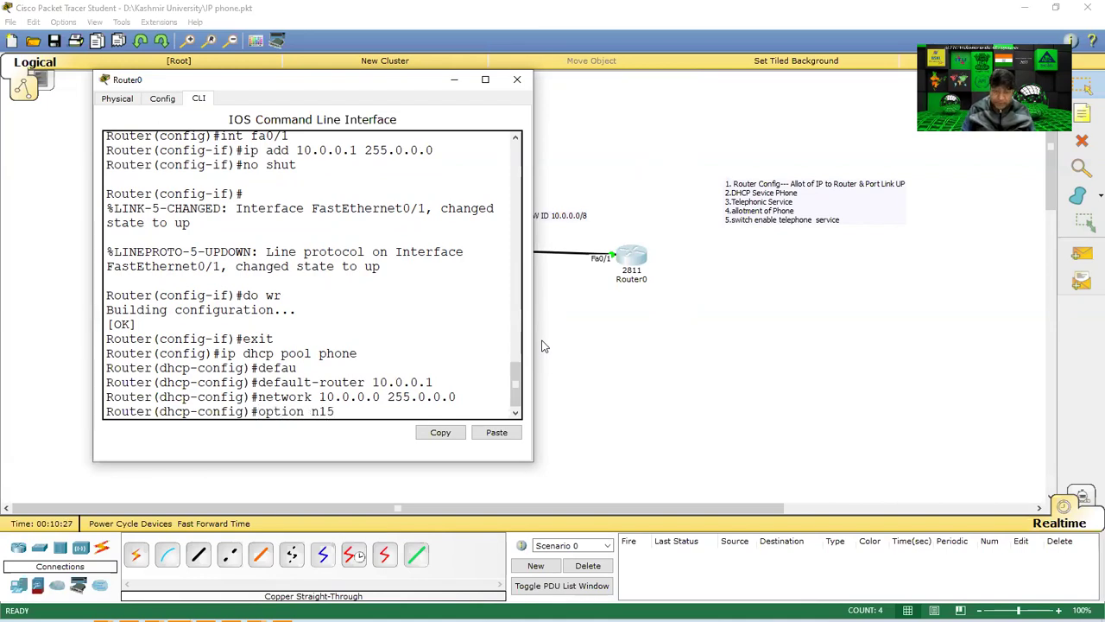
key(BackSpace)
key(BackSpace)
key(BackSpace)
key(BackSpace)
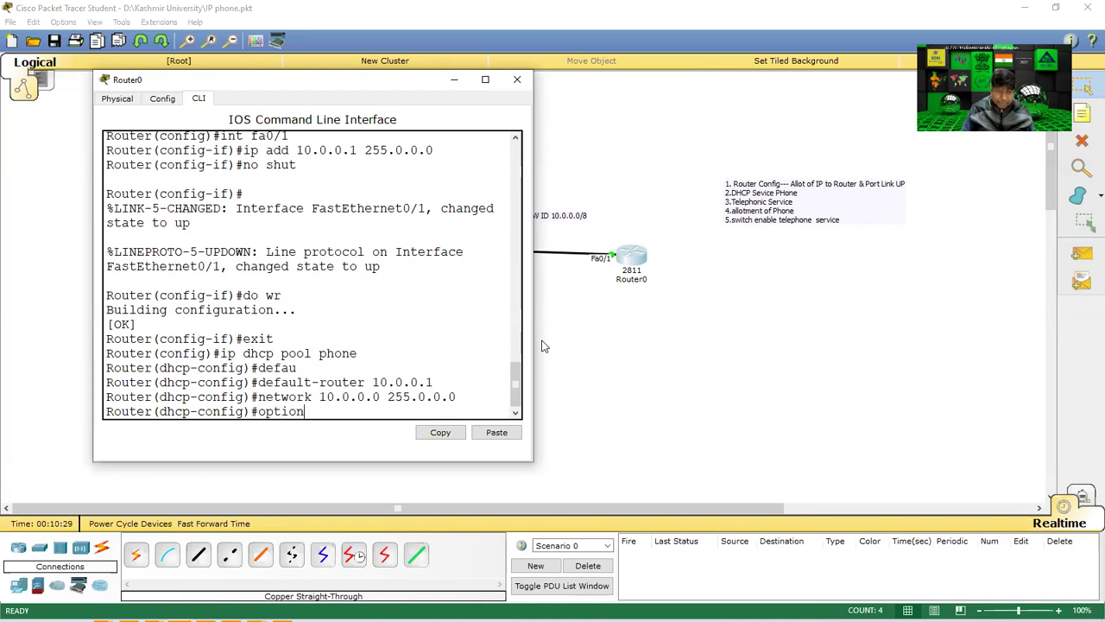
text(150)
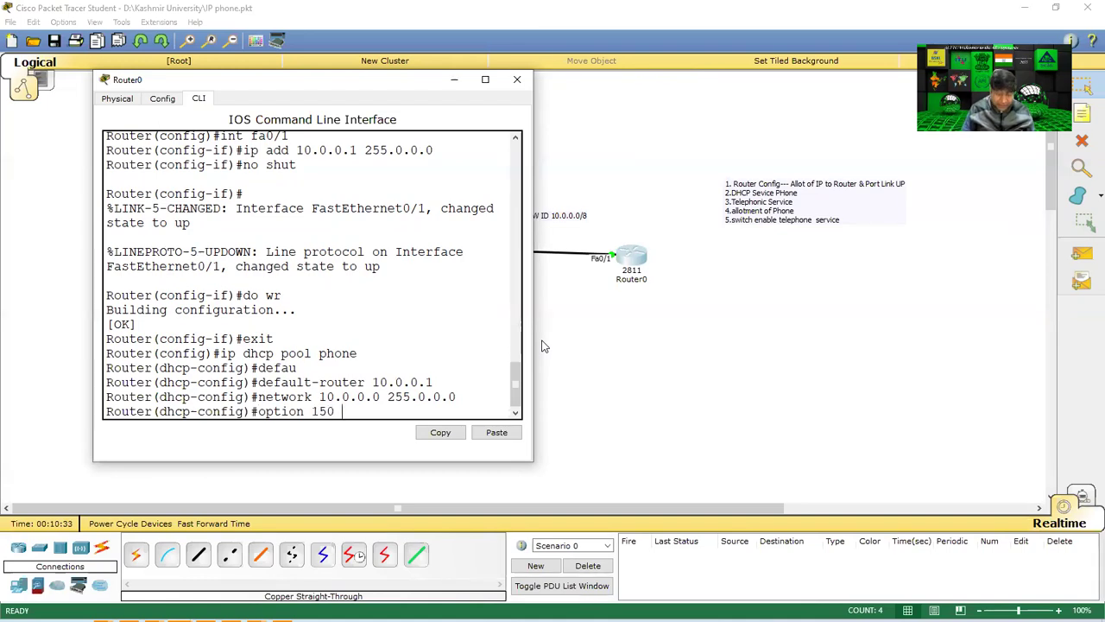
text( ip )
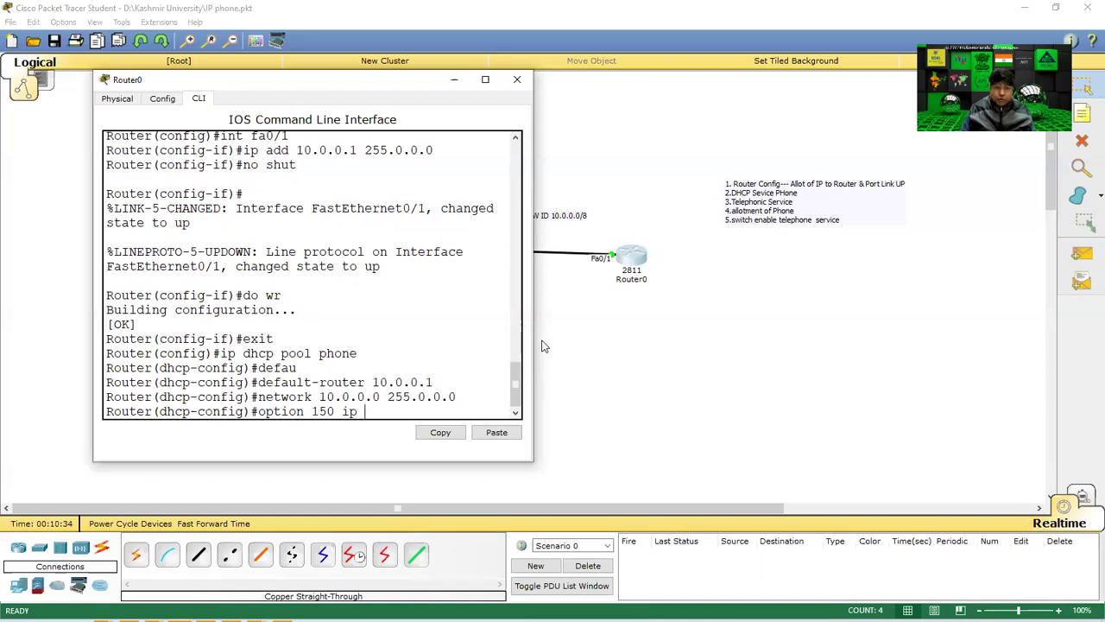
text(10.0.0.1)
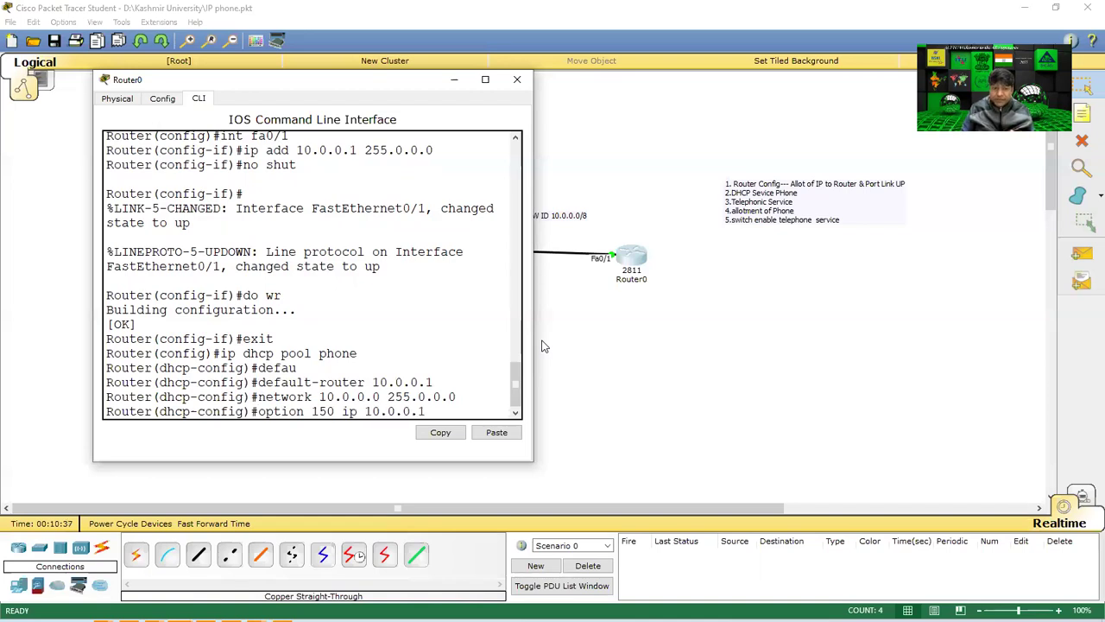
key(Return)
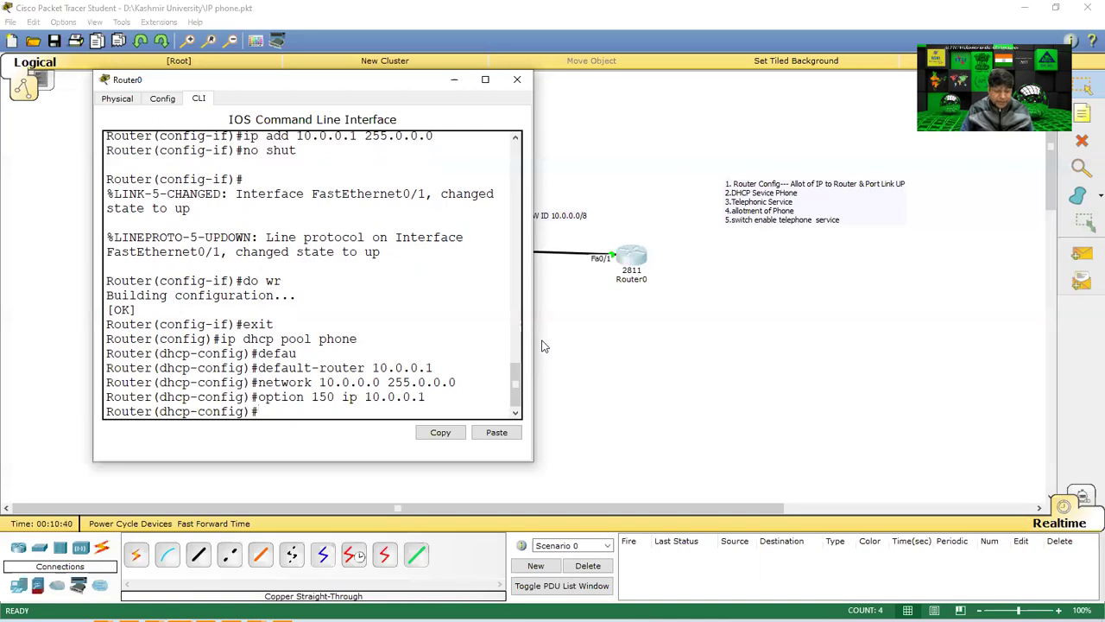
text(do wr)
key(Return)
text(exit)
key(Return)
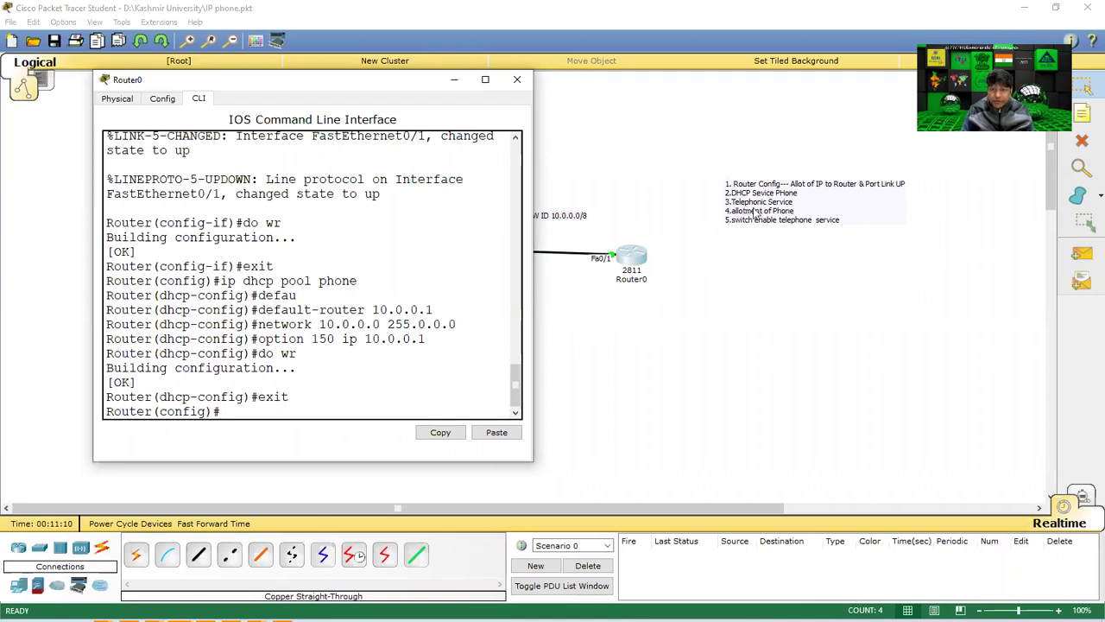
text(tele)
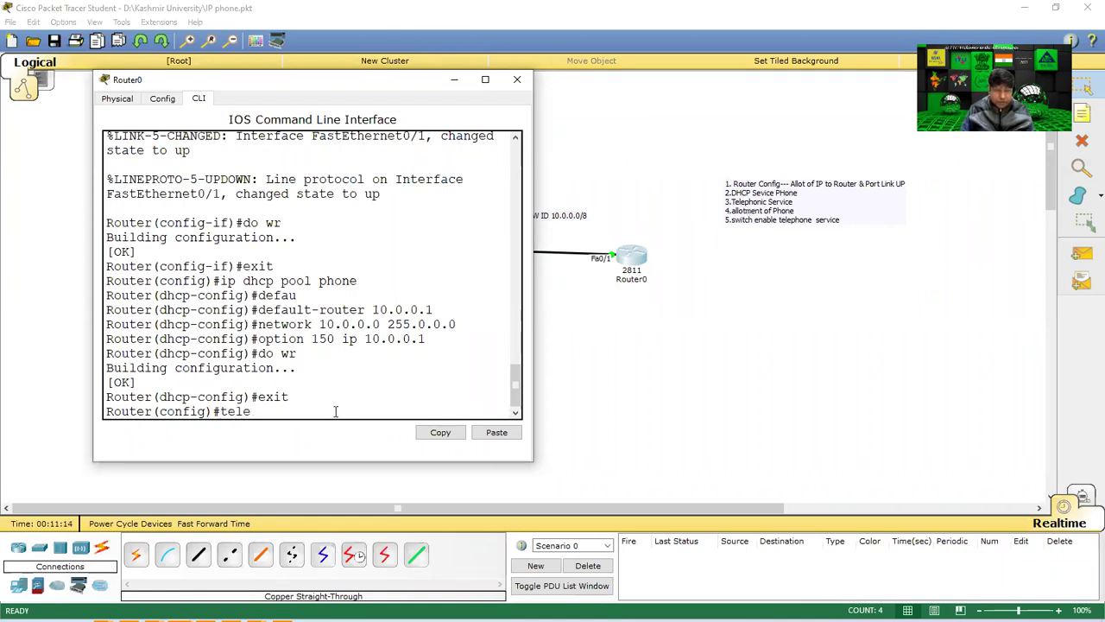
Enable telephony-service on Router0 with max-ephones 5 and max-dn 5.
key(Tab)
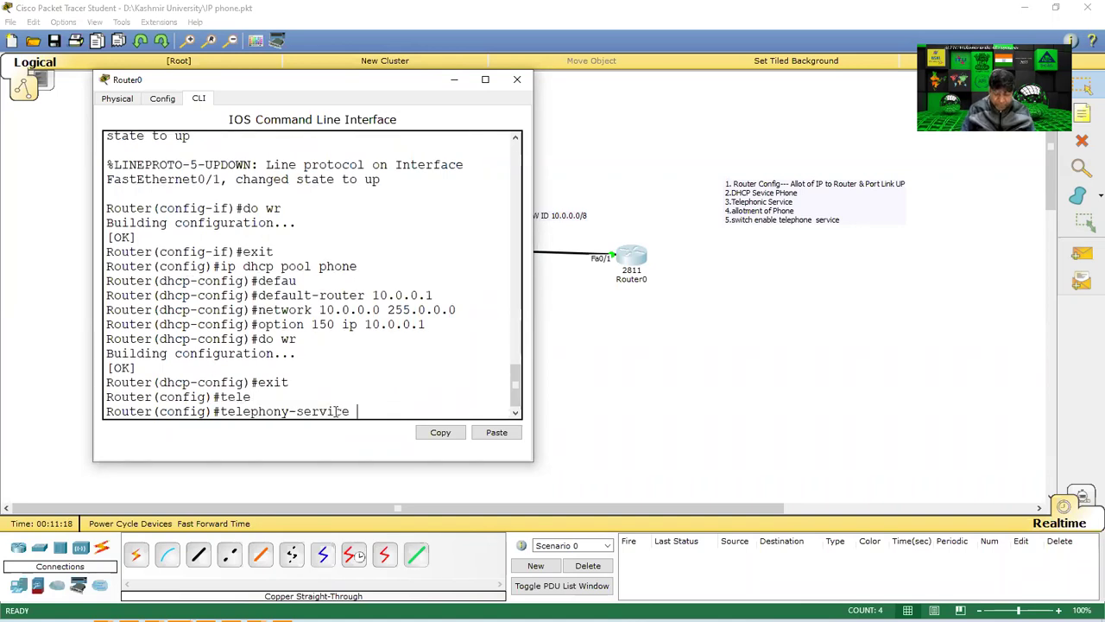
key(Return)
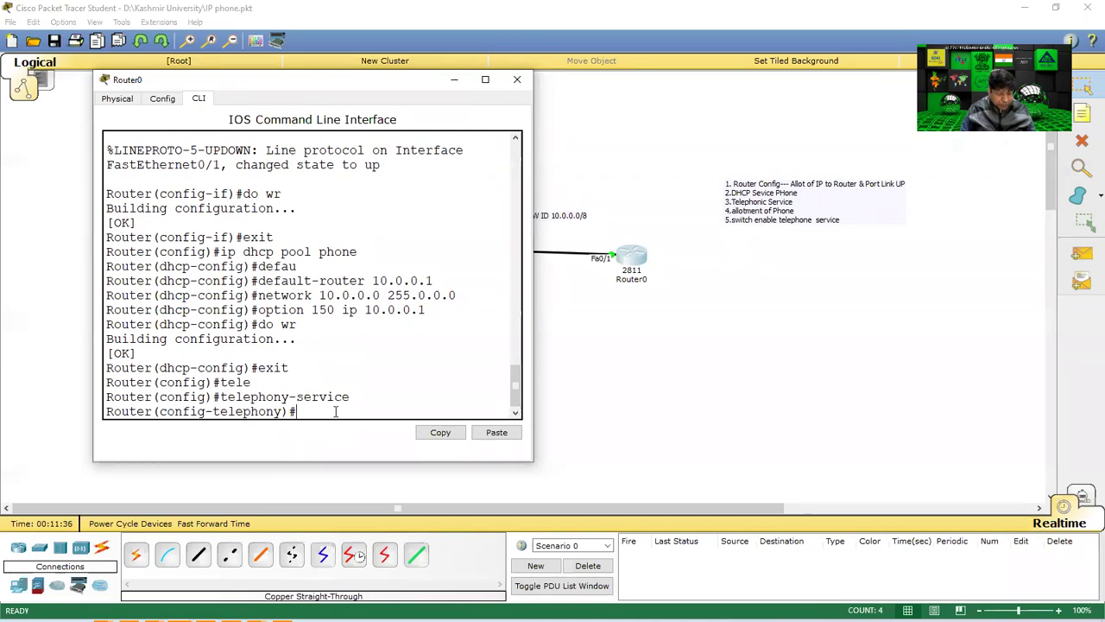
text(max)
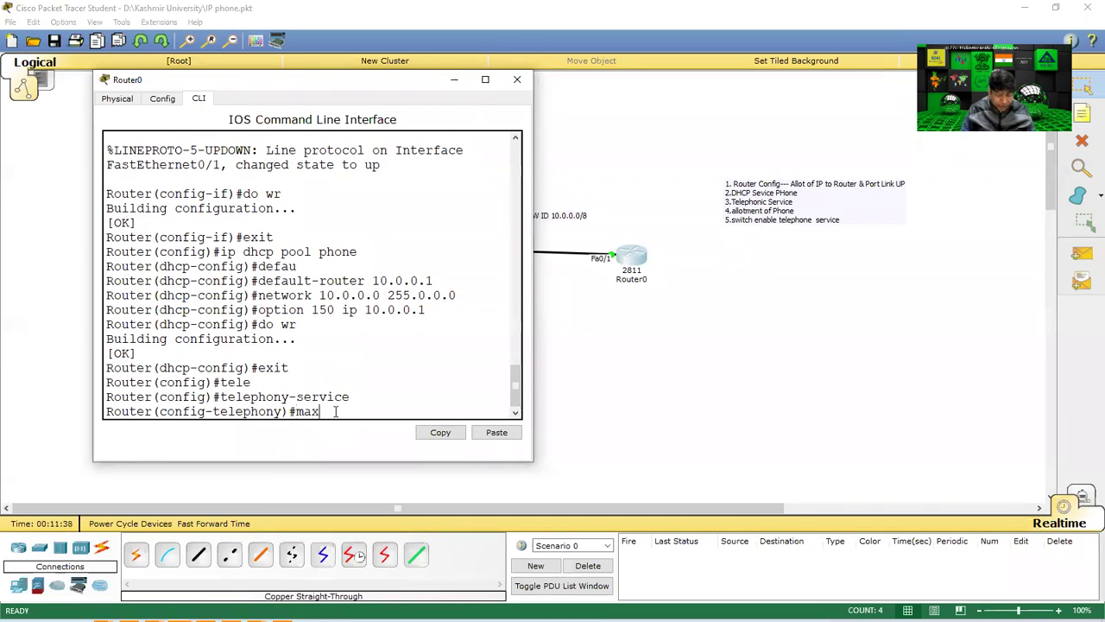
text(-ephon)
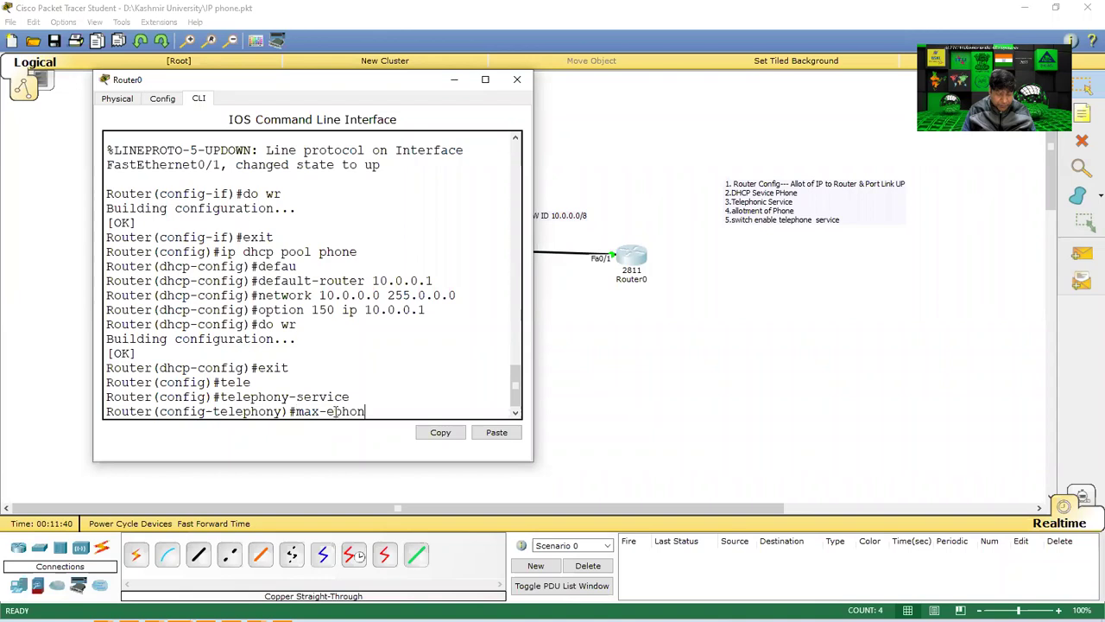
text(es 5)
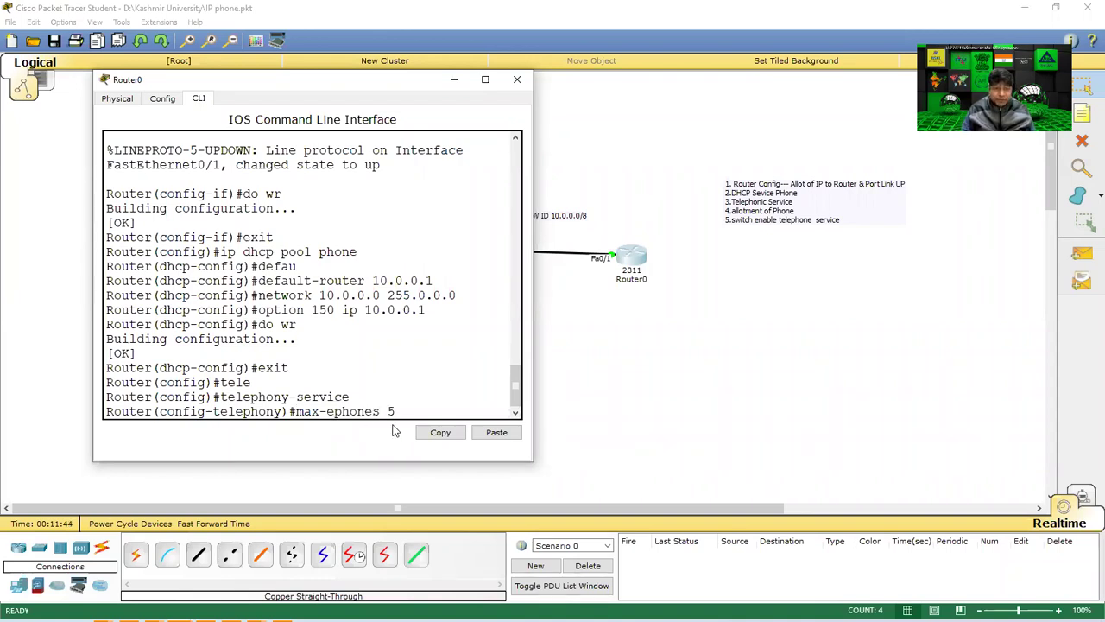
key(Return)
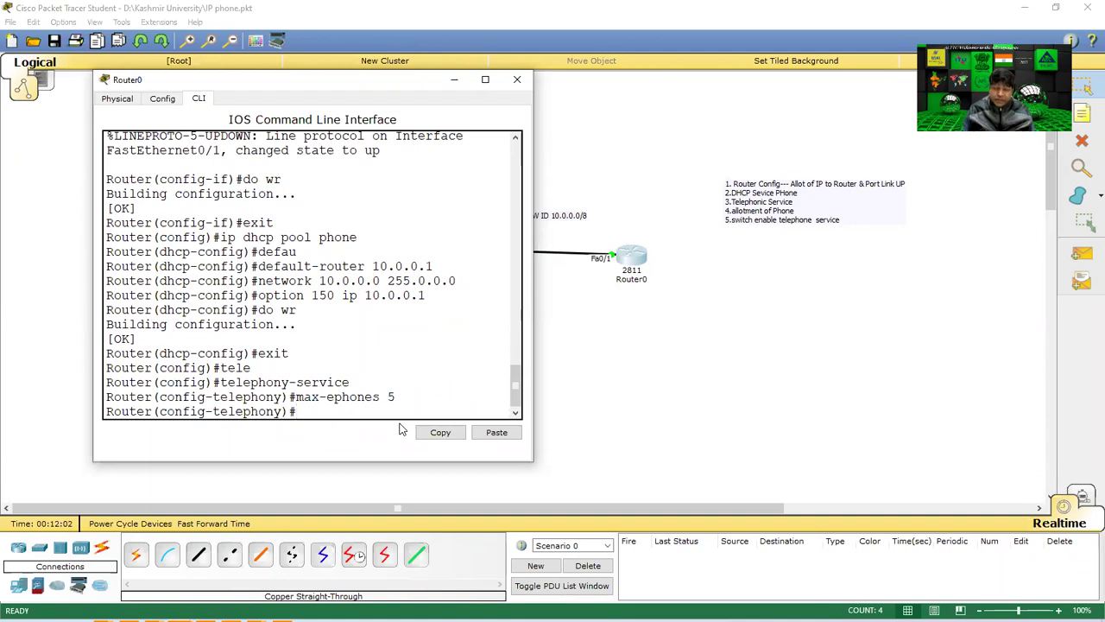
text(max)
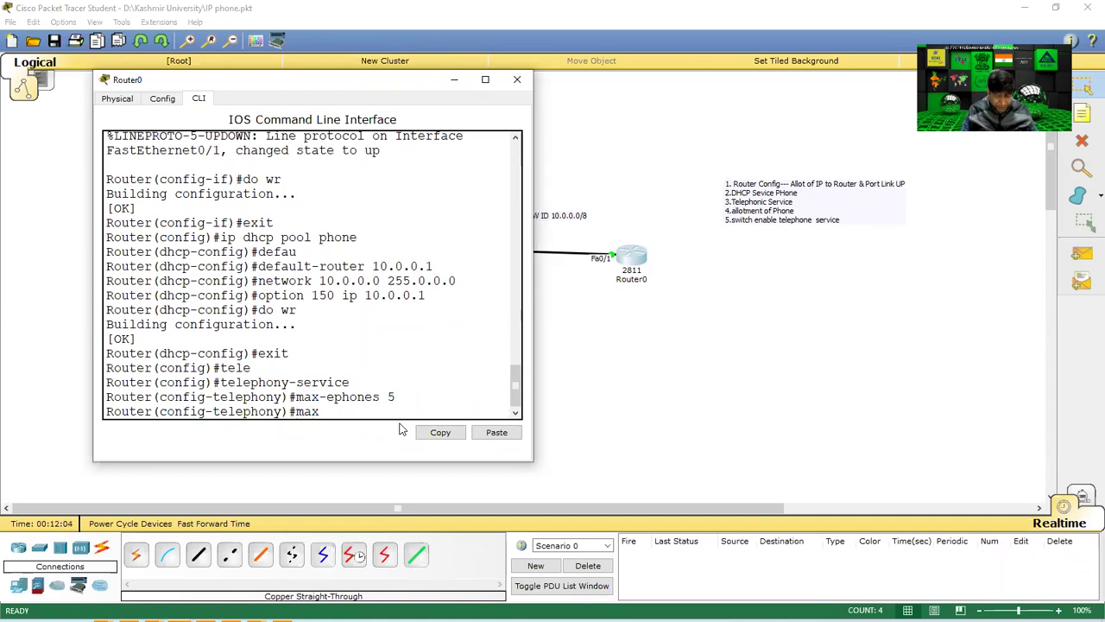
text(-dn 5)
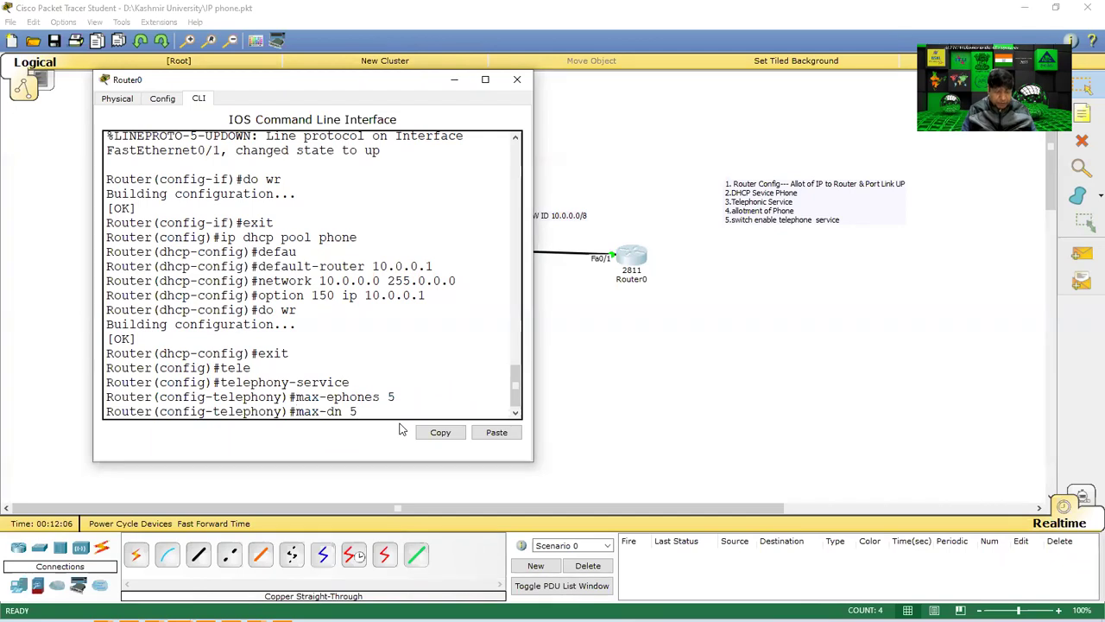
key(Return)
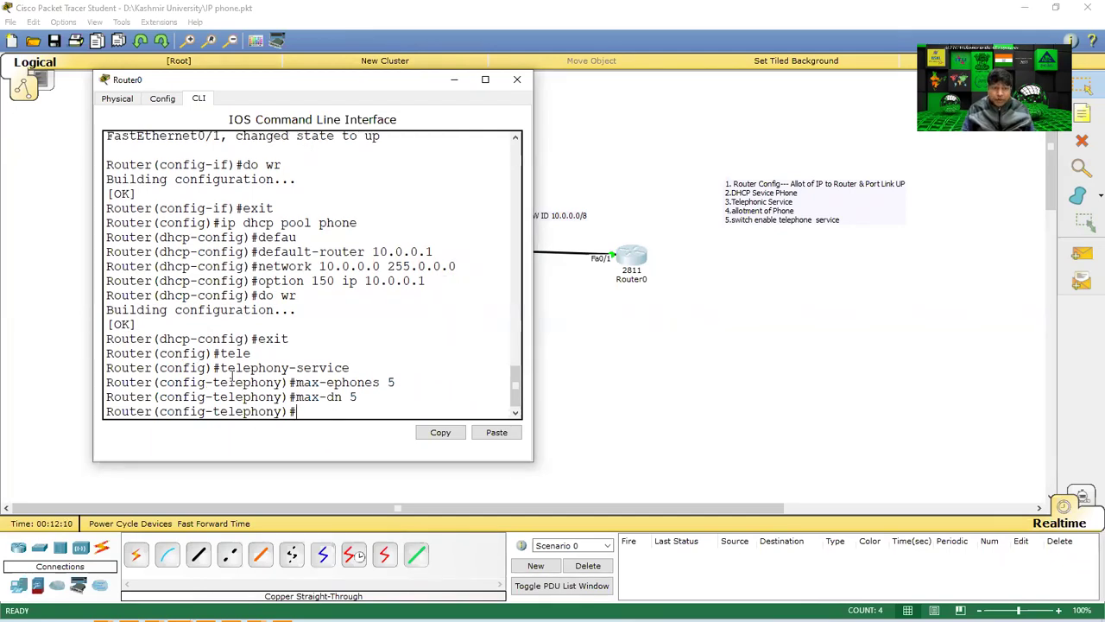
Highlight the telephony-service, max-ephones 5 and max-dn 5 lines, then begin typing 'ip source'.
drag(214, 372, 410, 368)
drag(294, 384, 427, 384)
drag(295, 397, 361, 397)
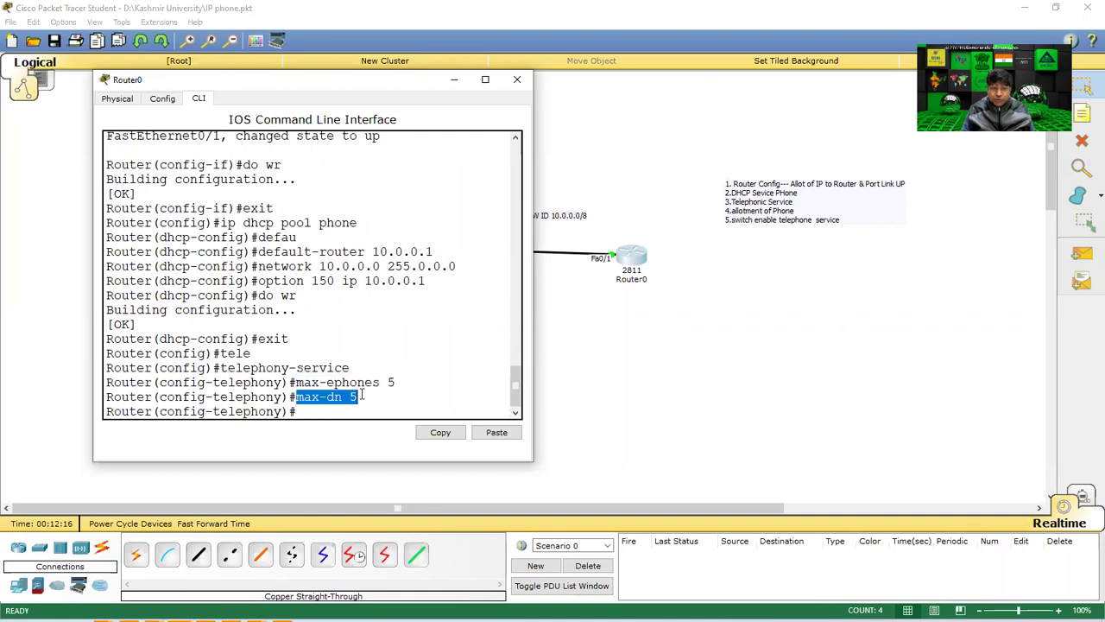
click(312, 412)
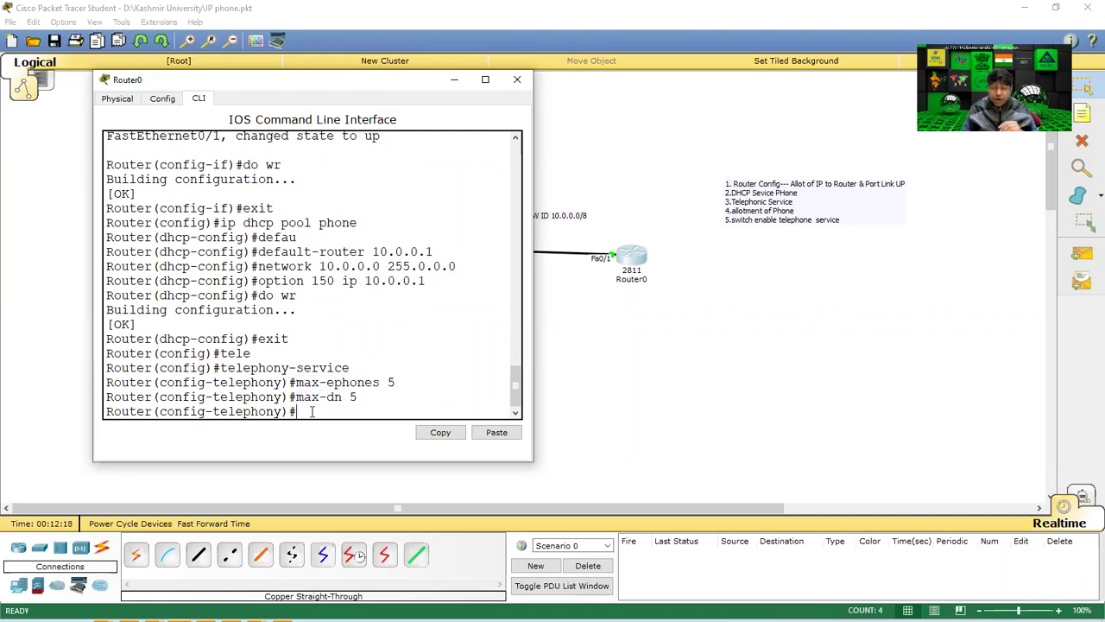
text(ip )
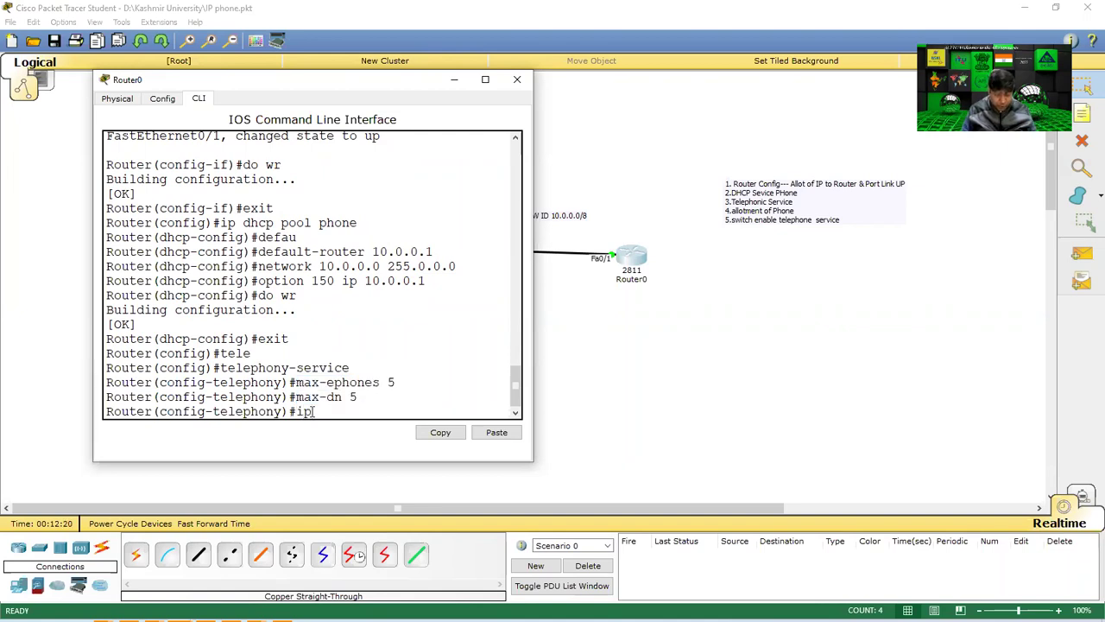
text(s)
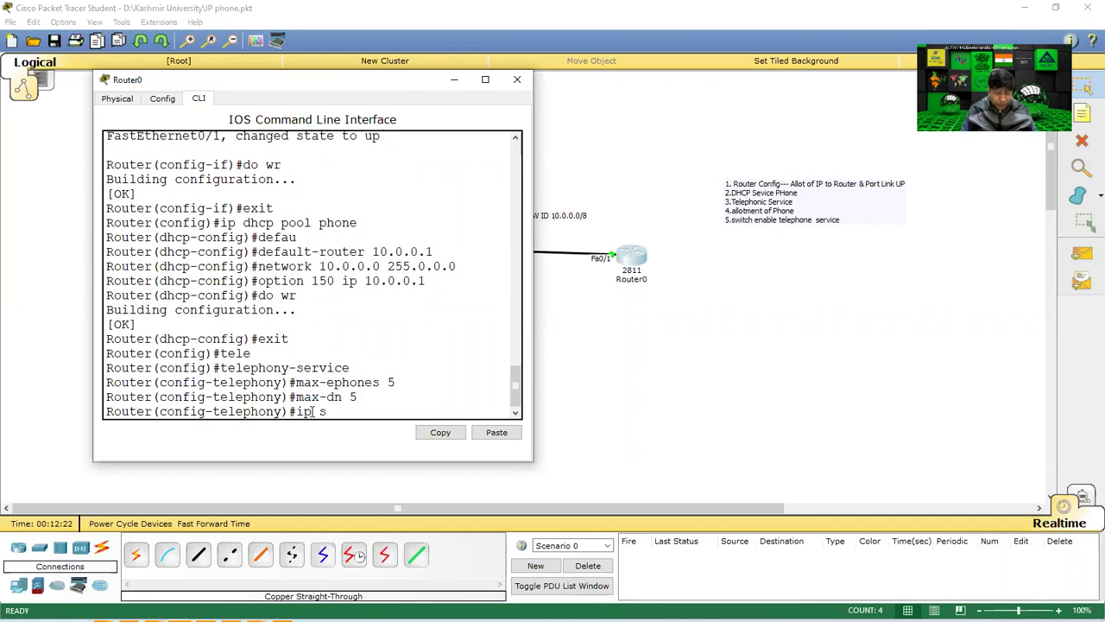
text(ource)
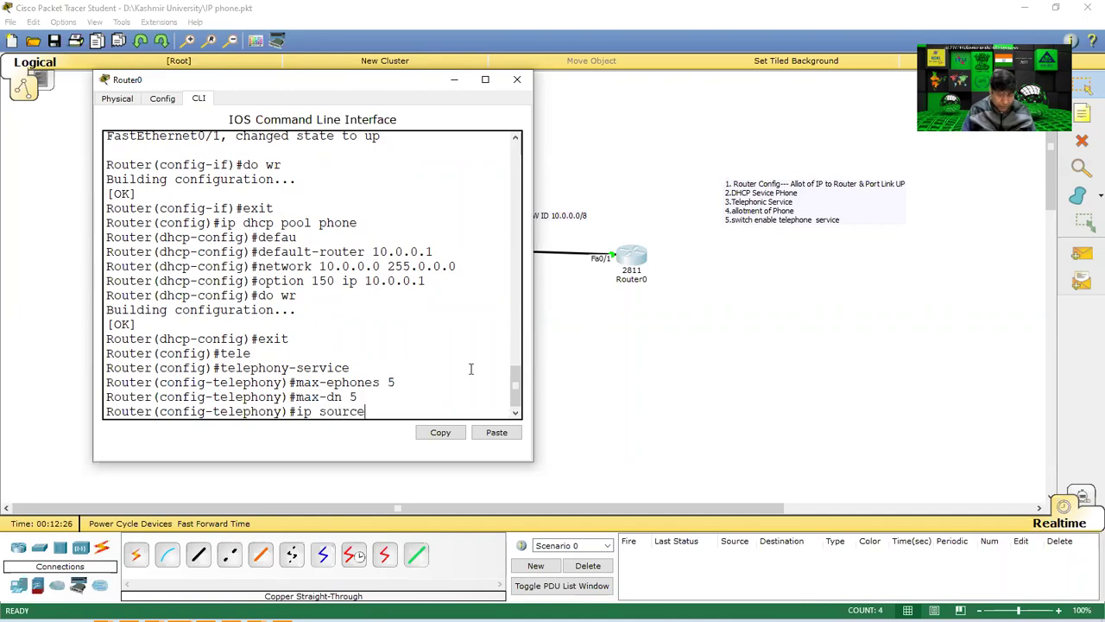
Apply ip source-address 10.0.0.1 port 2000 in a widened CLI, then type 'auto assign 1 to 5'.
key(BackSpace)
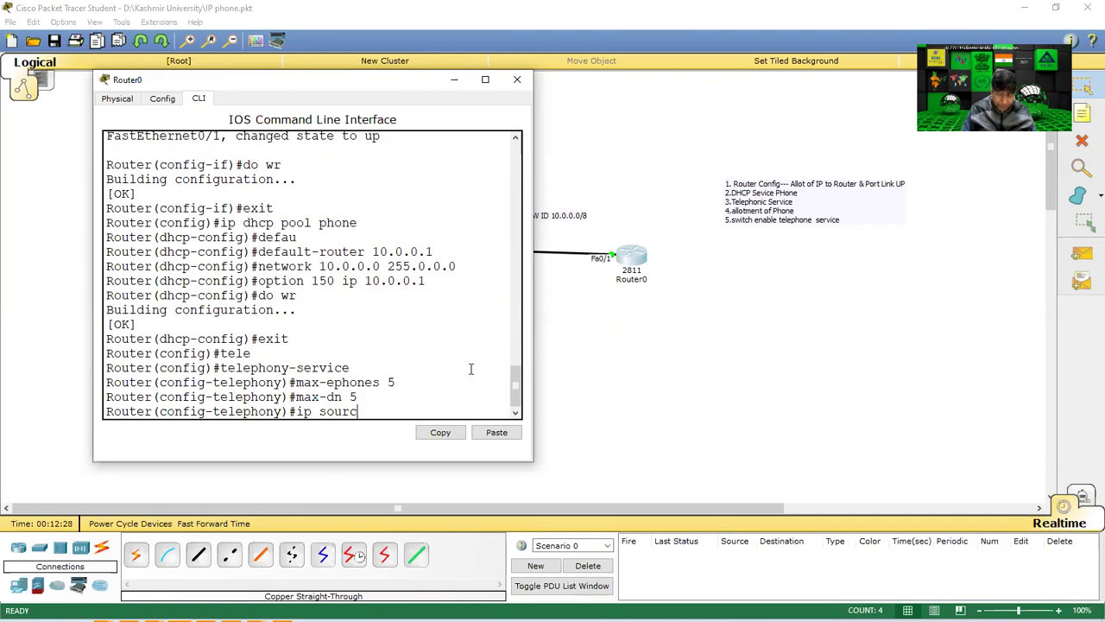
text(e-address)
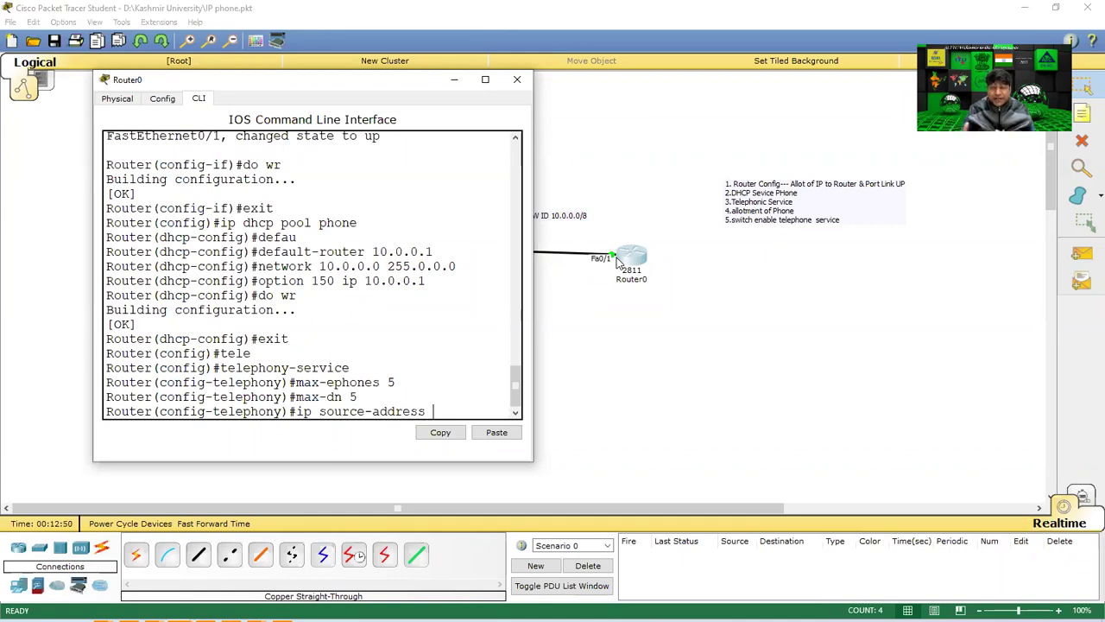
text(10.0.0.1)
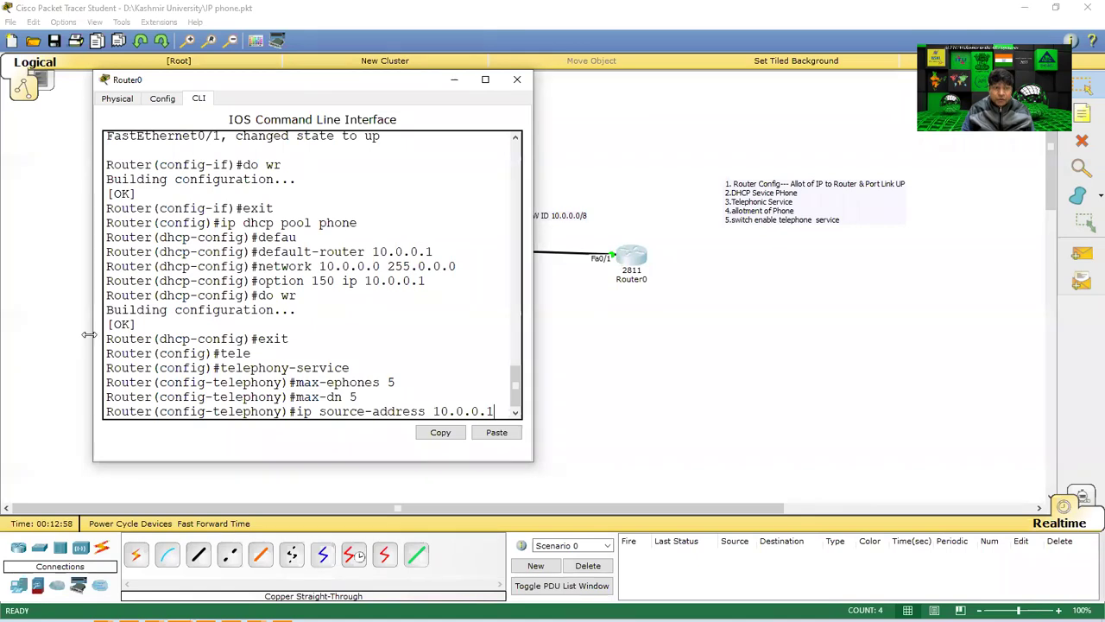
drag(91, 336, 10, 335)
text(port)
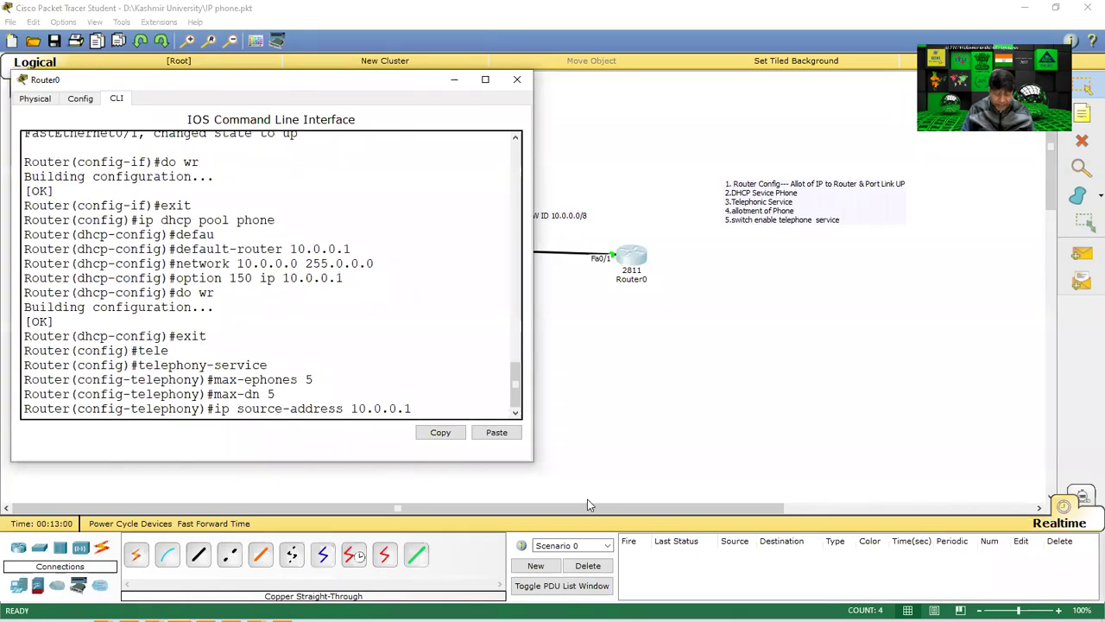
text( 2000)
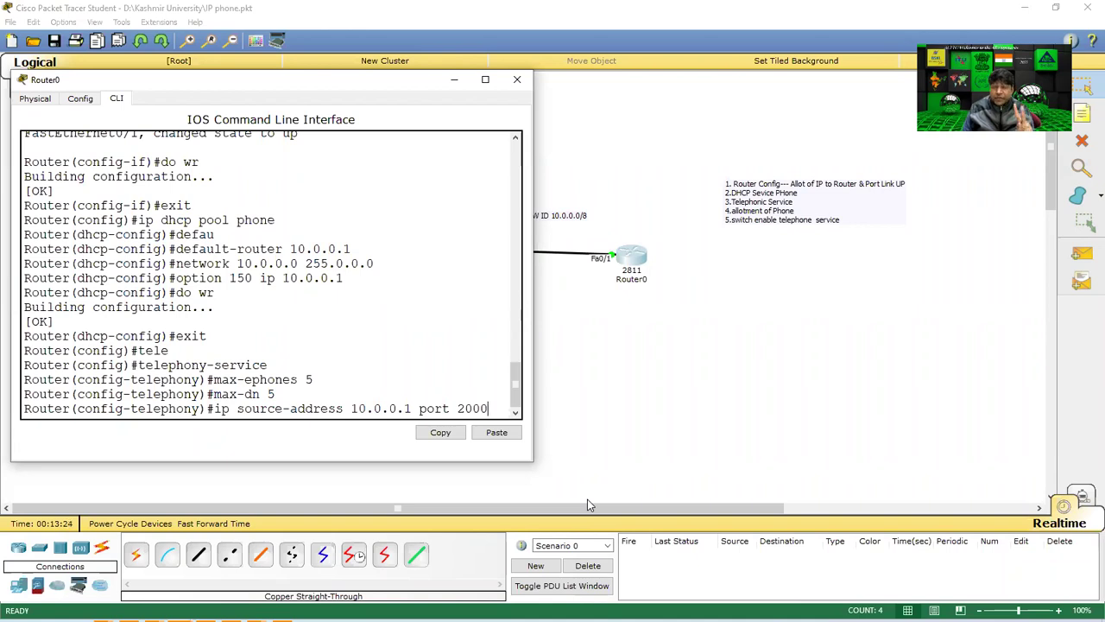
key(Return)
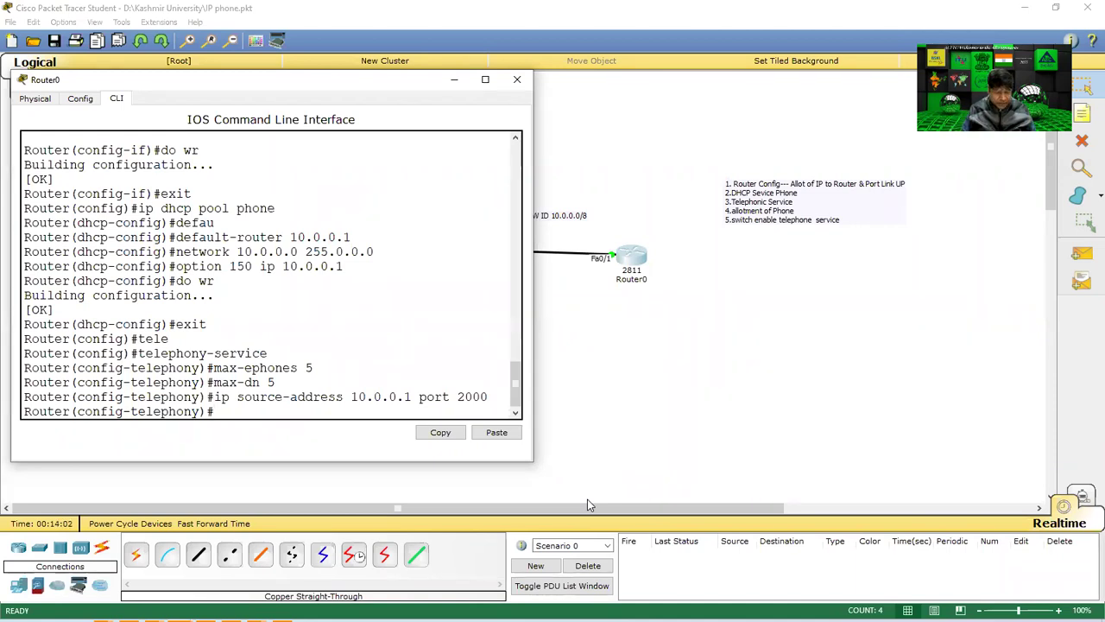
text(a)
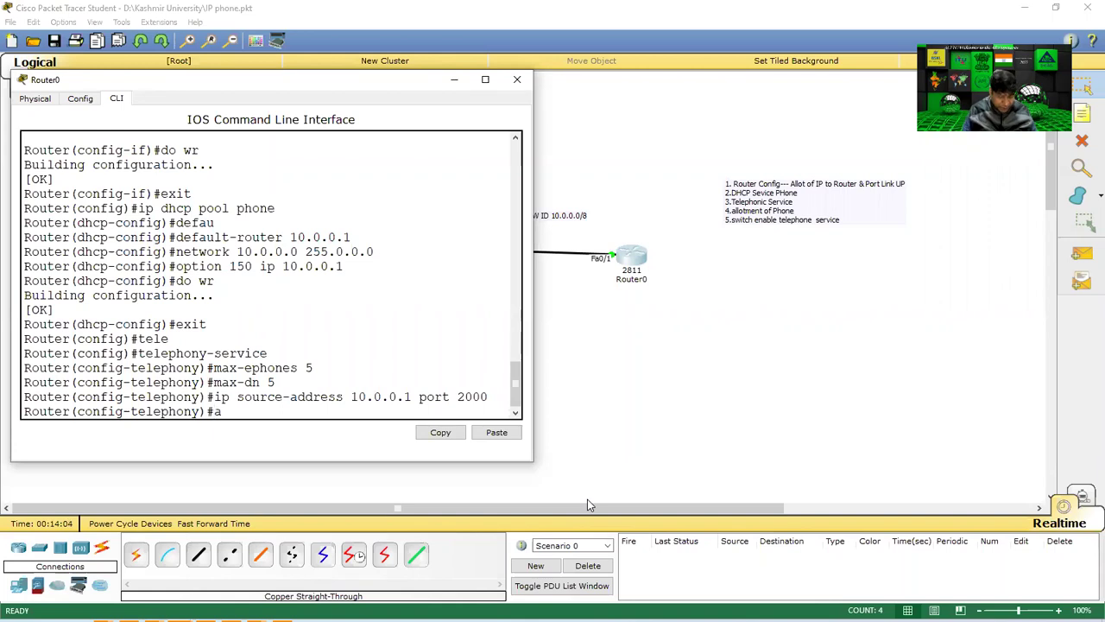
text(uto)
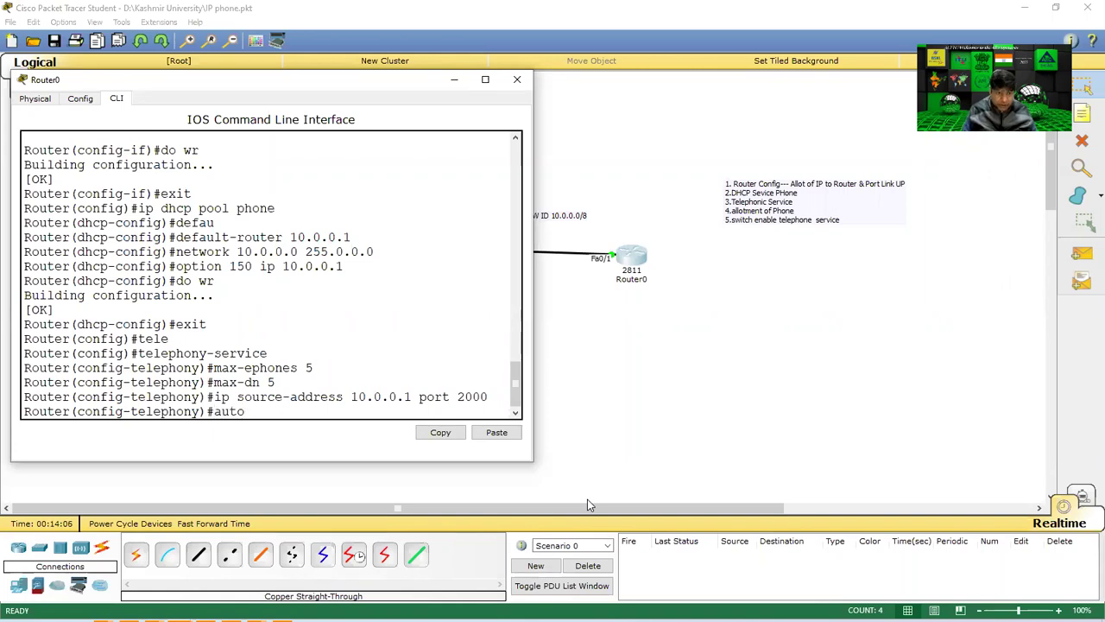
text( as)
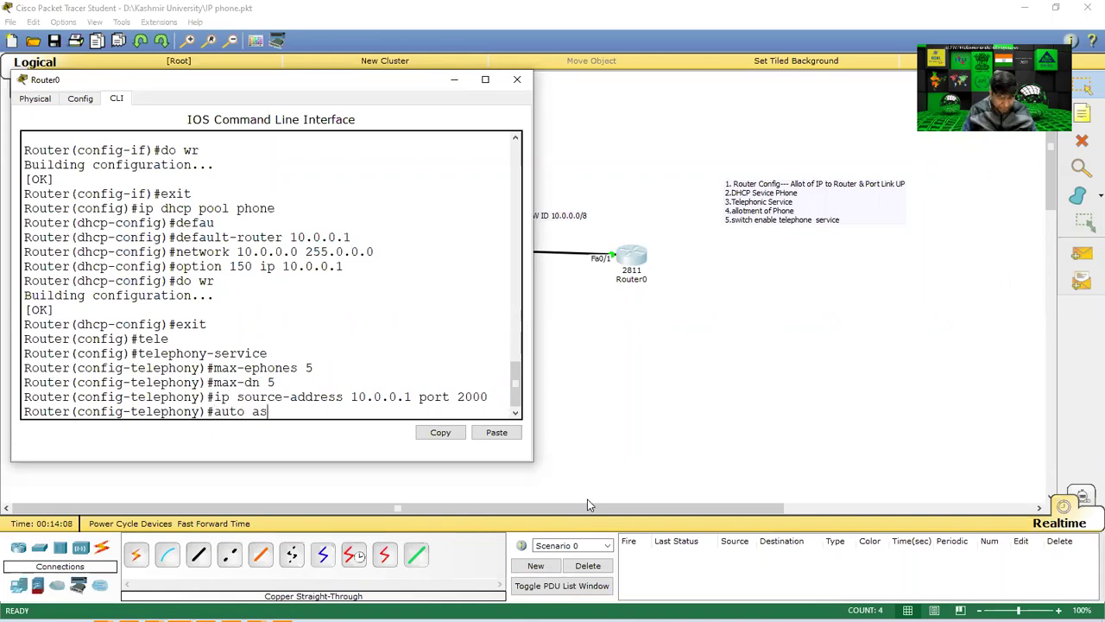
text(sign )
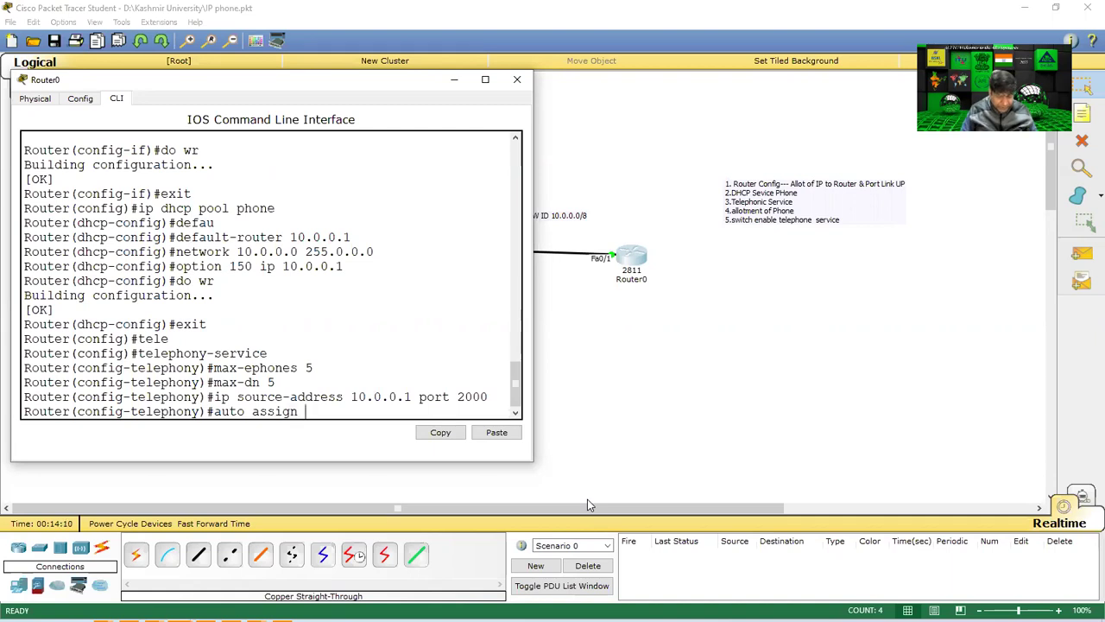
text(1 to 5)
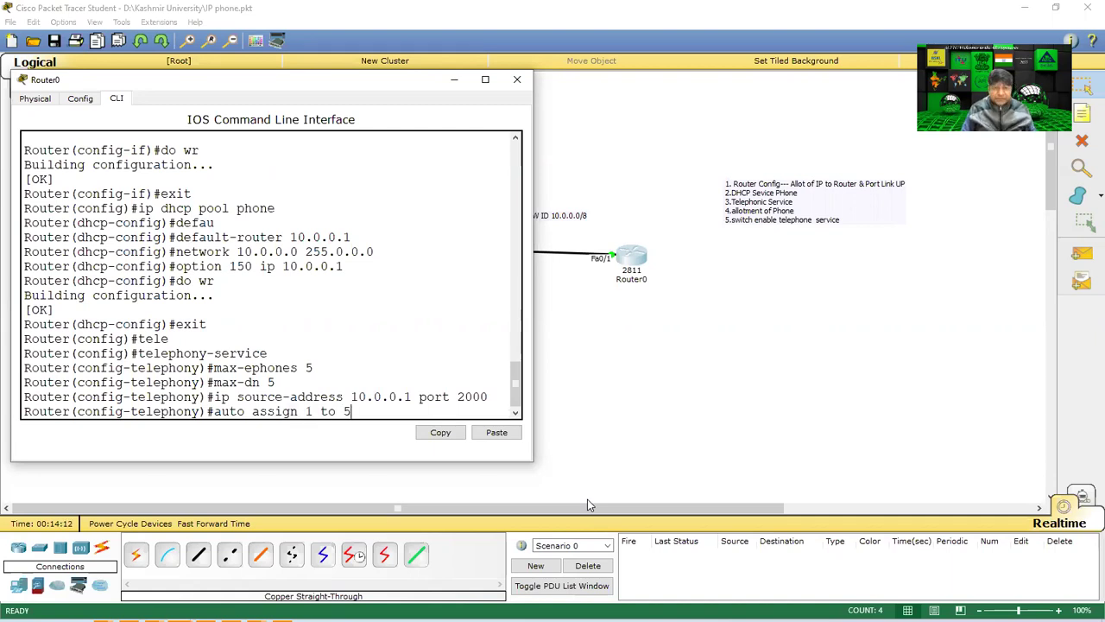
Apply 'auto assign 1 to 5', save with do wr, and exit telephony-service mode.
key(Return)
text(do wr)
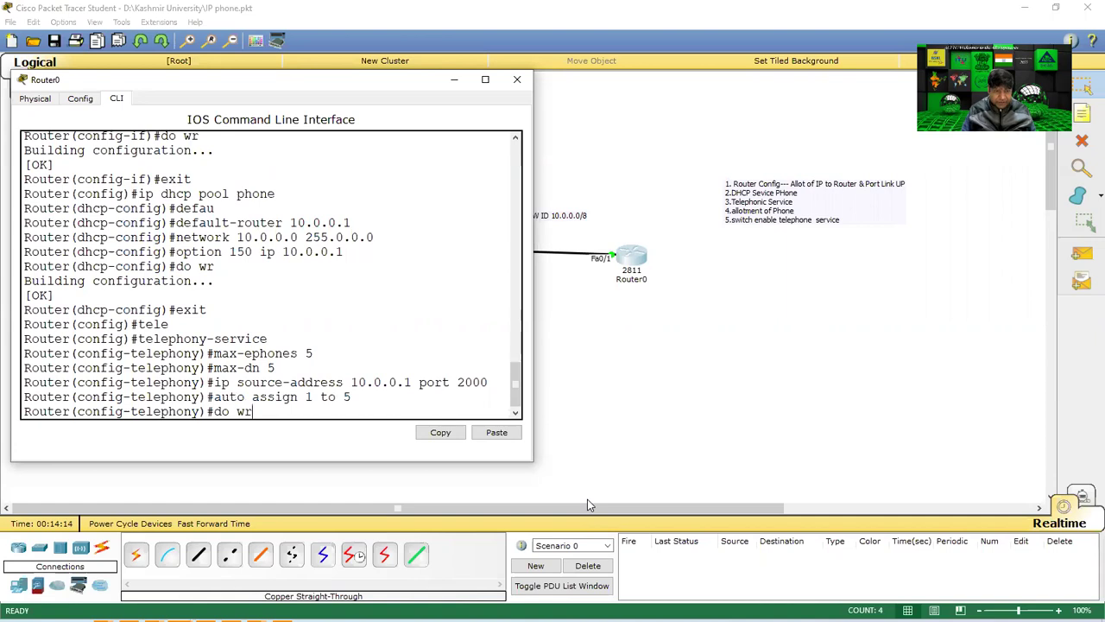
key(Return)
text(exit)
key(Return)
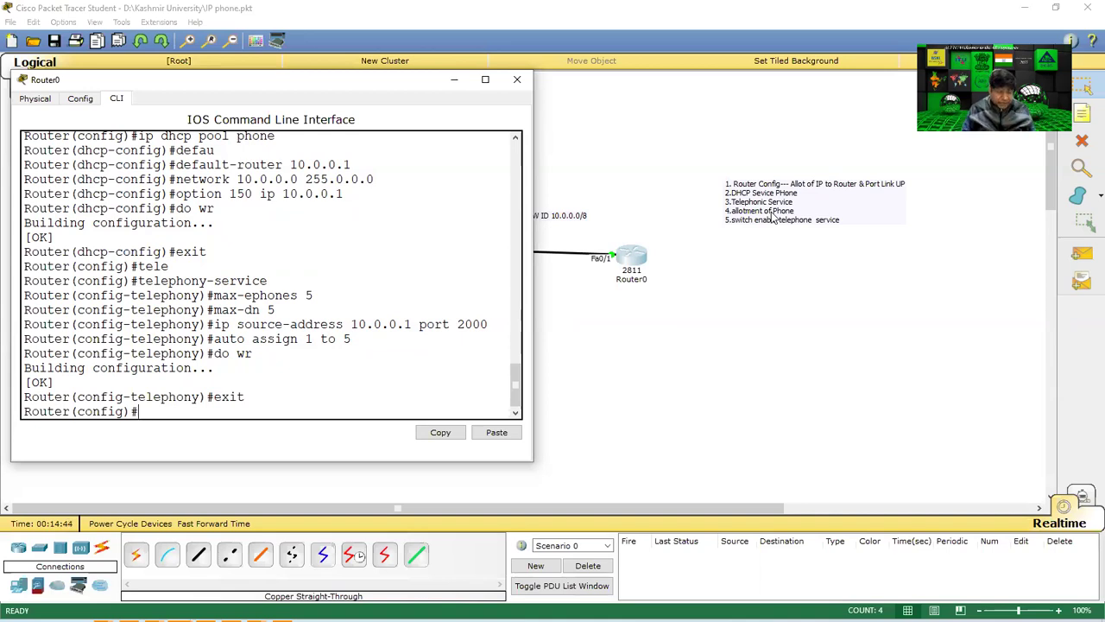
Create ephone-dn 00001, save with do wr, and exit back to global configuration.
text(ep)
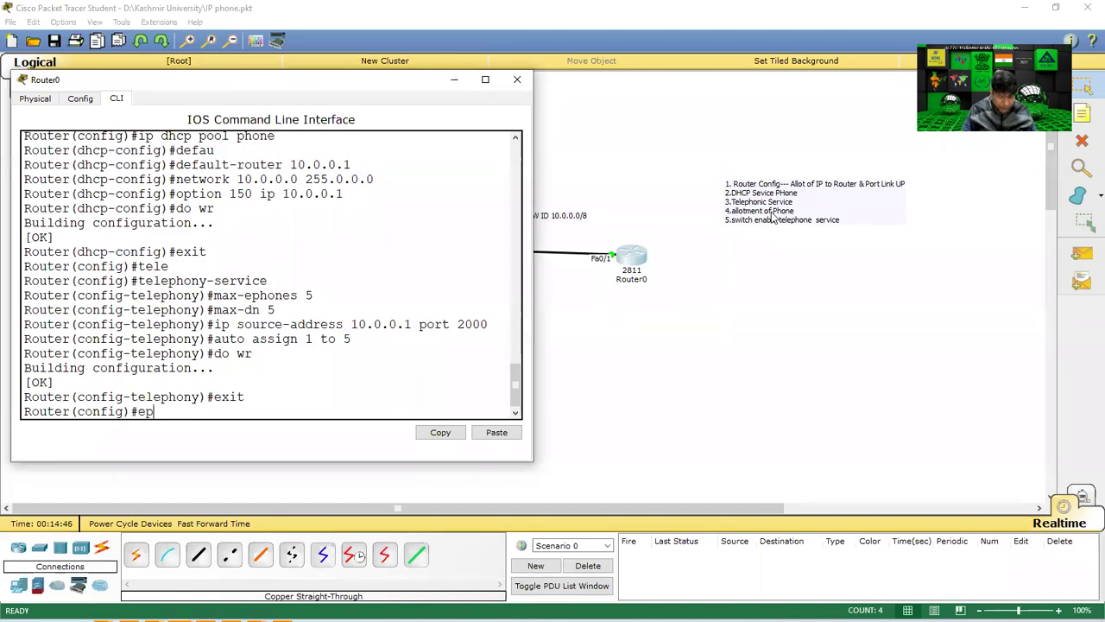
text(hone-)
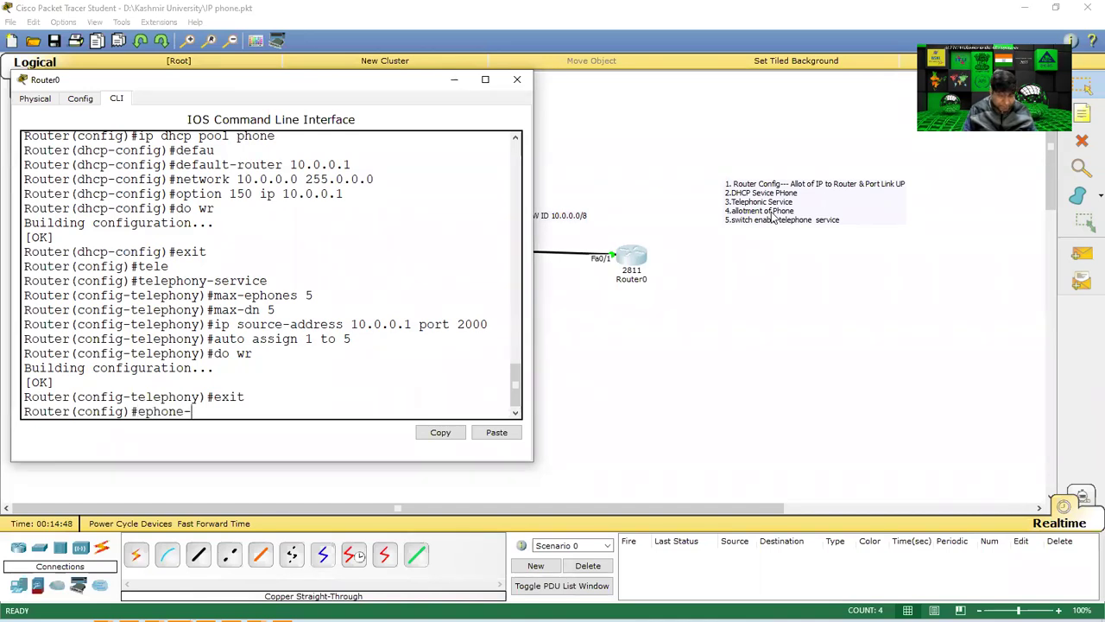
text(dn)
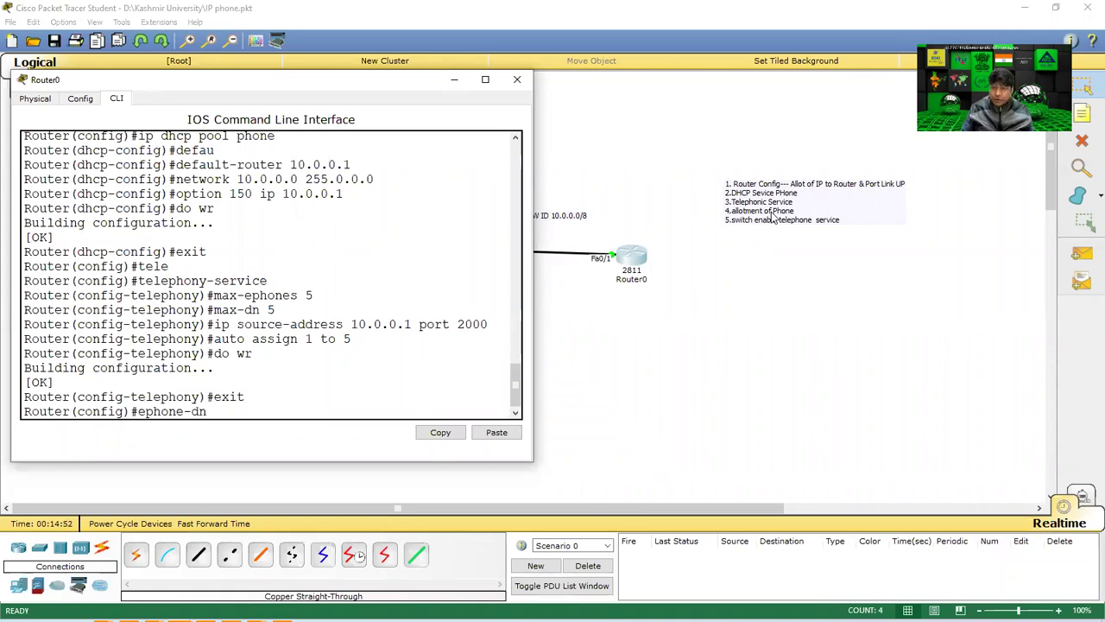
text( 00)
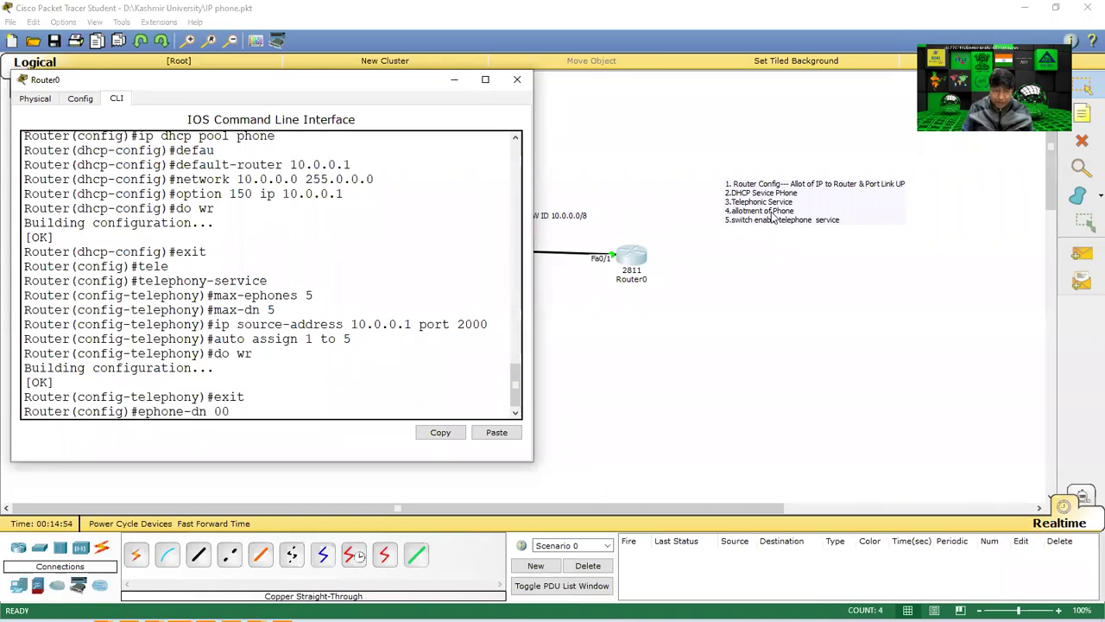
text(001)
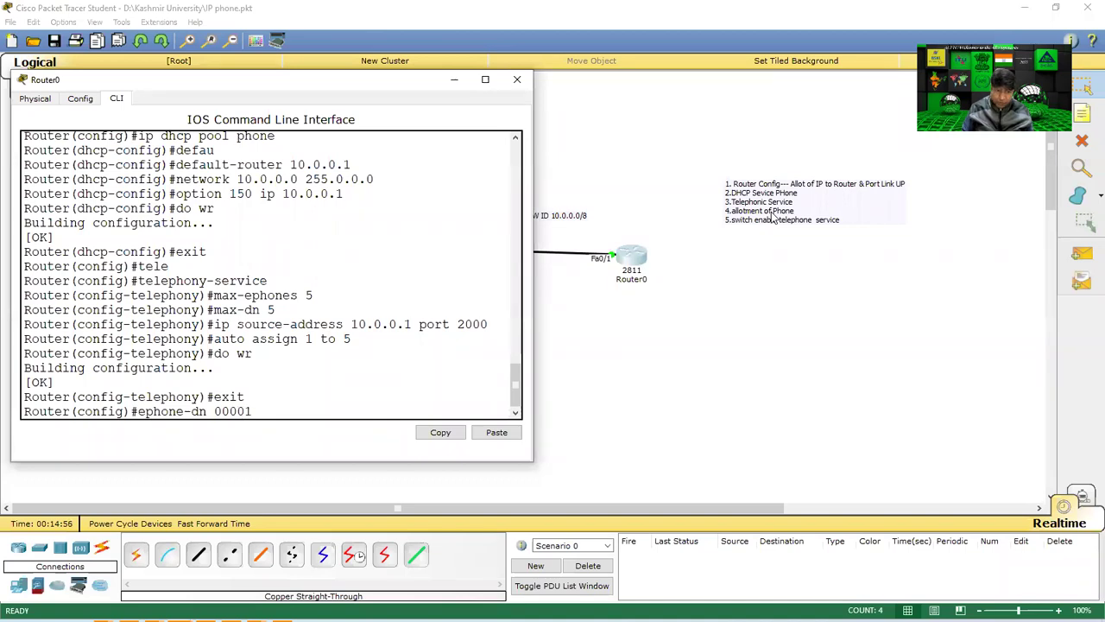
key(Return)
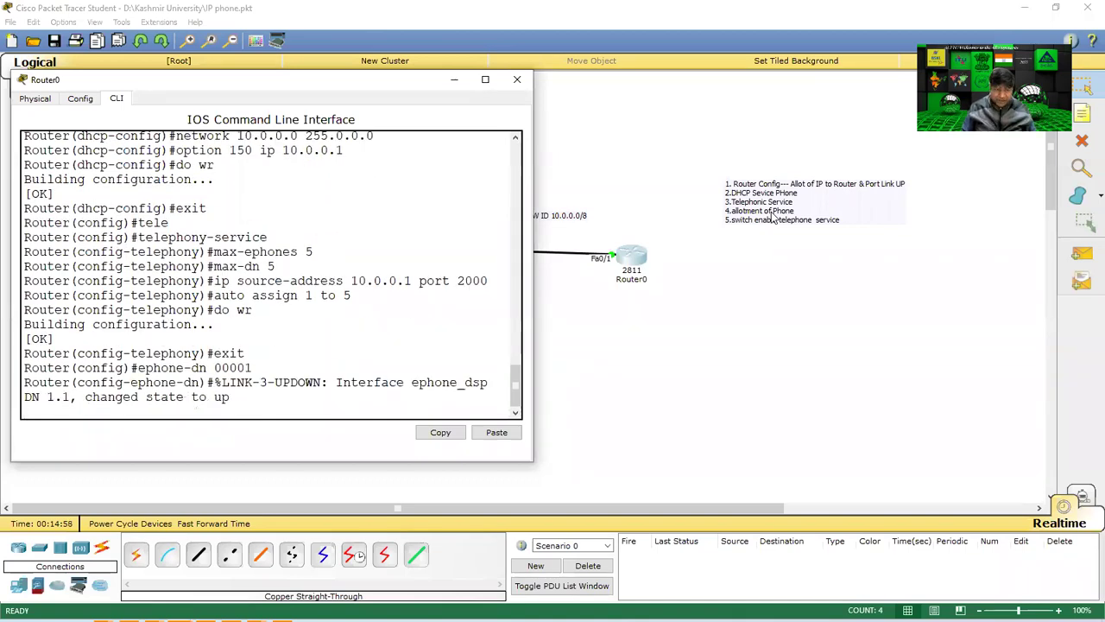
key(Return)
text(do wr)
key(Return)
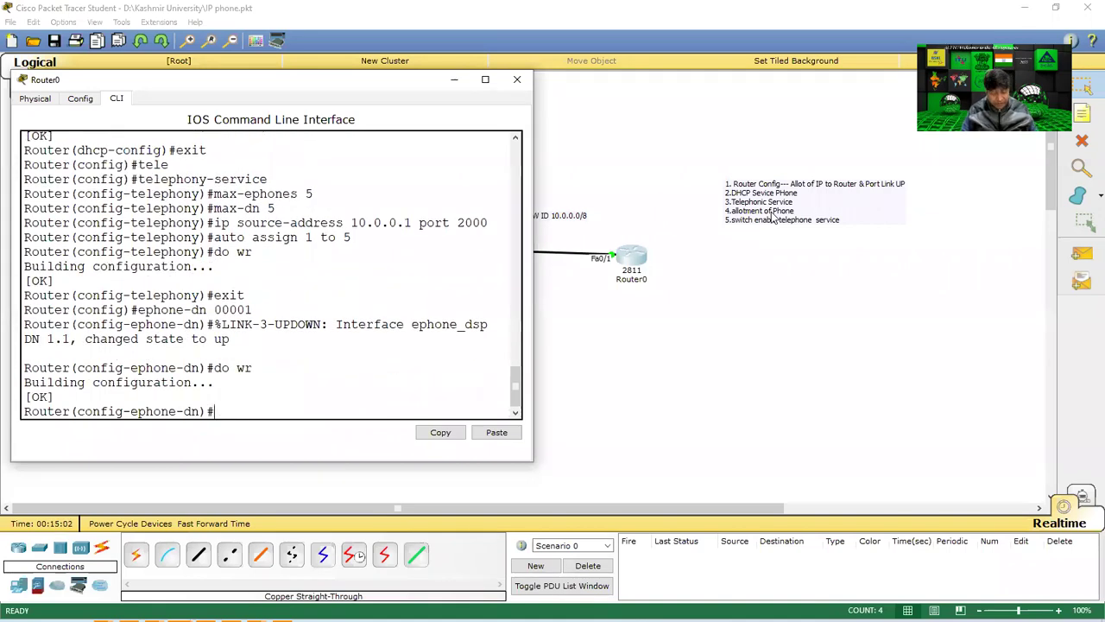
text(exit)
key(Return)
key(Up)
key(Up)
key(Up)
key(Up)
key(Up)
key(Up)
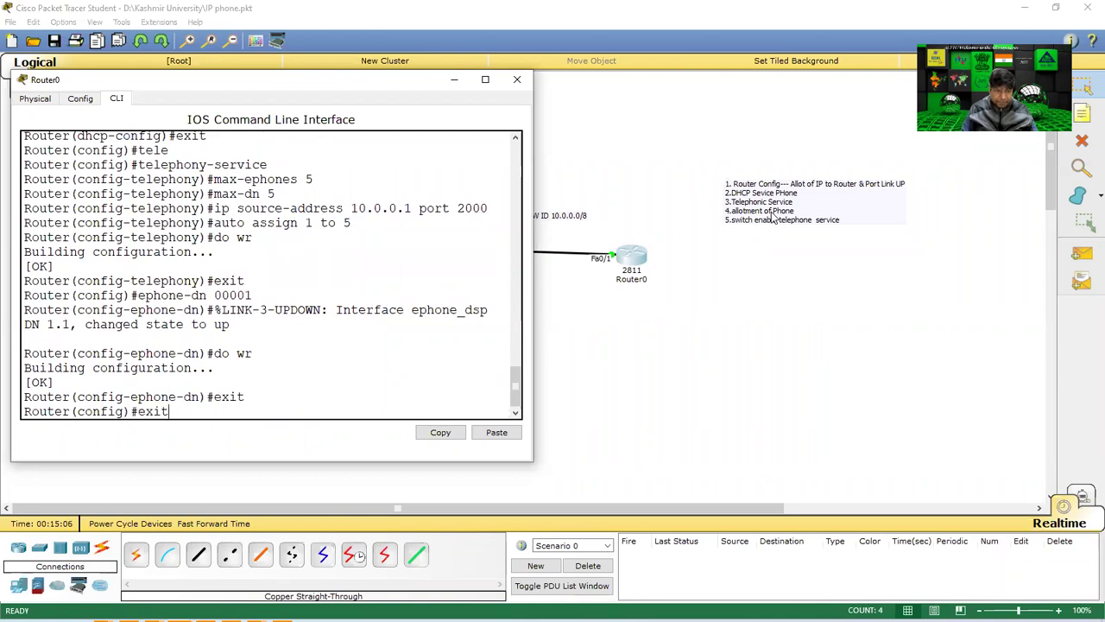
key(Up)
key(Up)
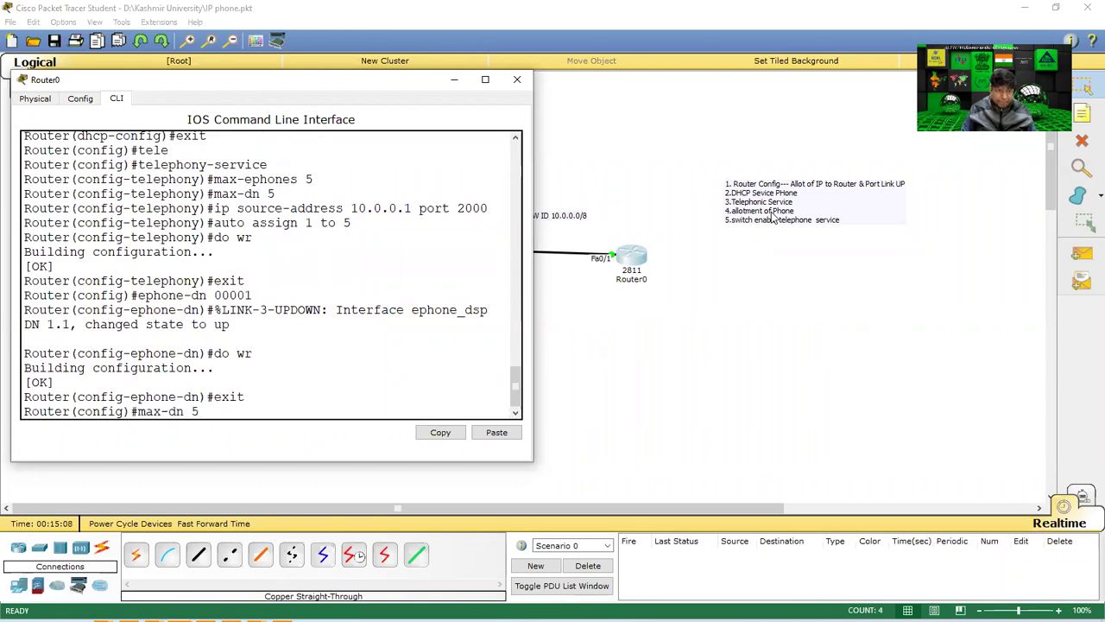
key(Up)
key(Up)
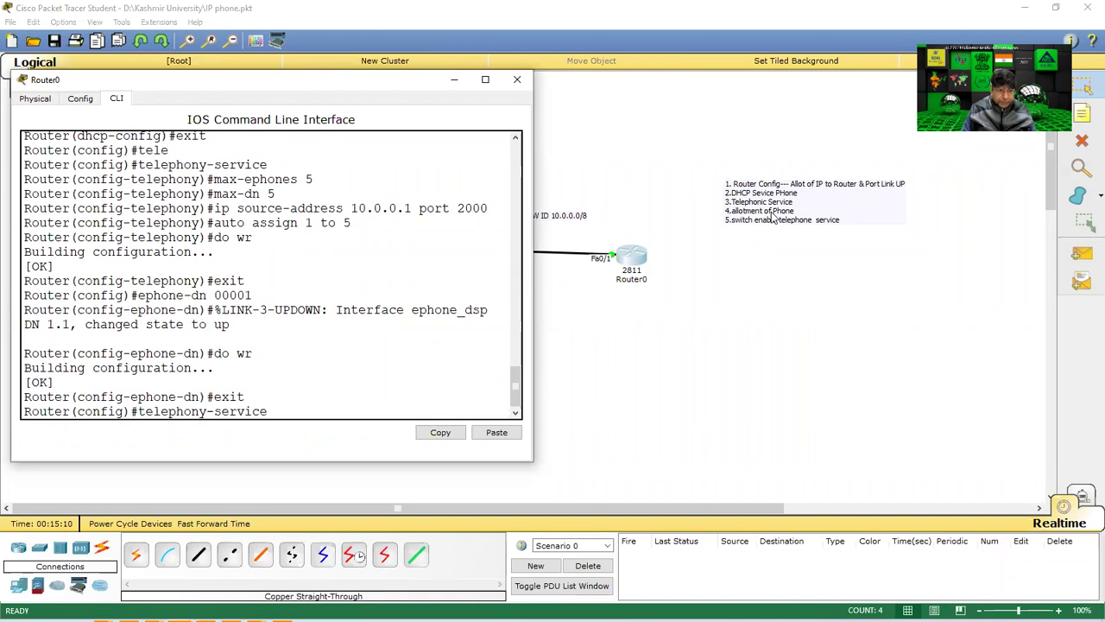
key(BackSpace)
key(BackSpace)
key(BackSpace)
key(BackSpace)
key(BackSpace)
key(BackSpace)
key(BackSpace)
key(BackSpace)
key(BackSpace)
key(BackSpace)
key(BackSpace)
key(BackSpace)
key(BackSpace)
key(BackSpace)
key(BackSpace)
key(BackSpace)
key(BackSpace)
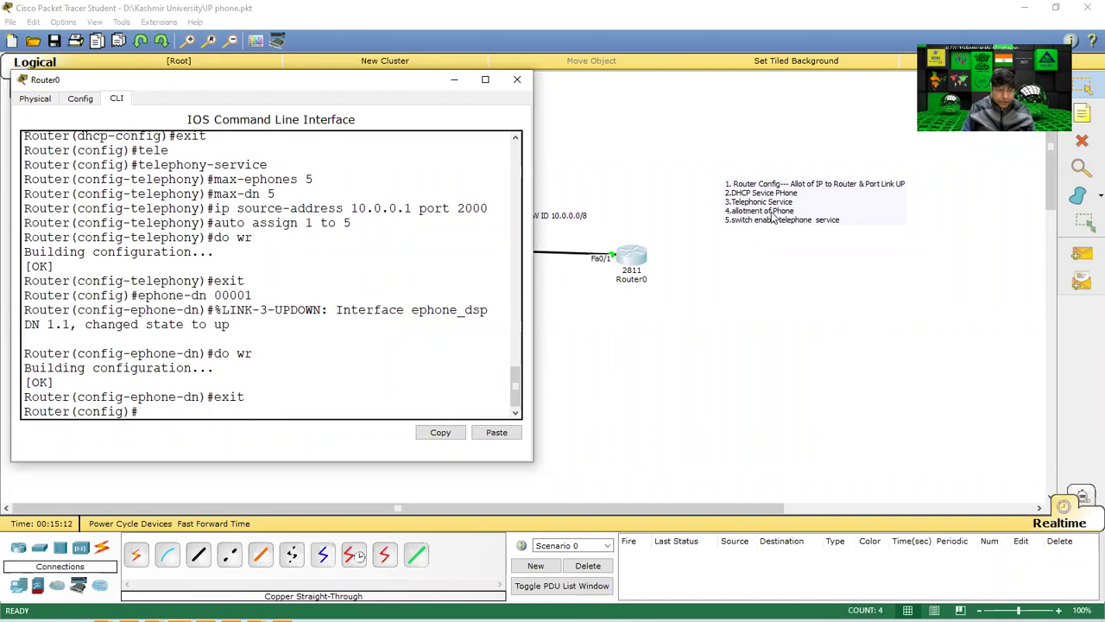
text(max-dn)
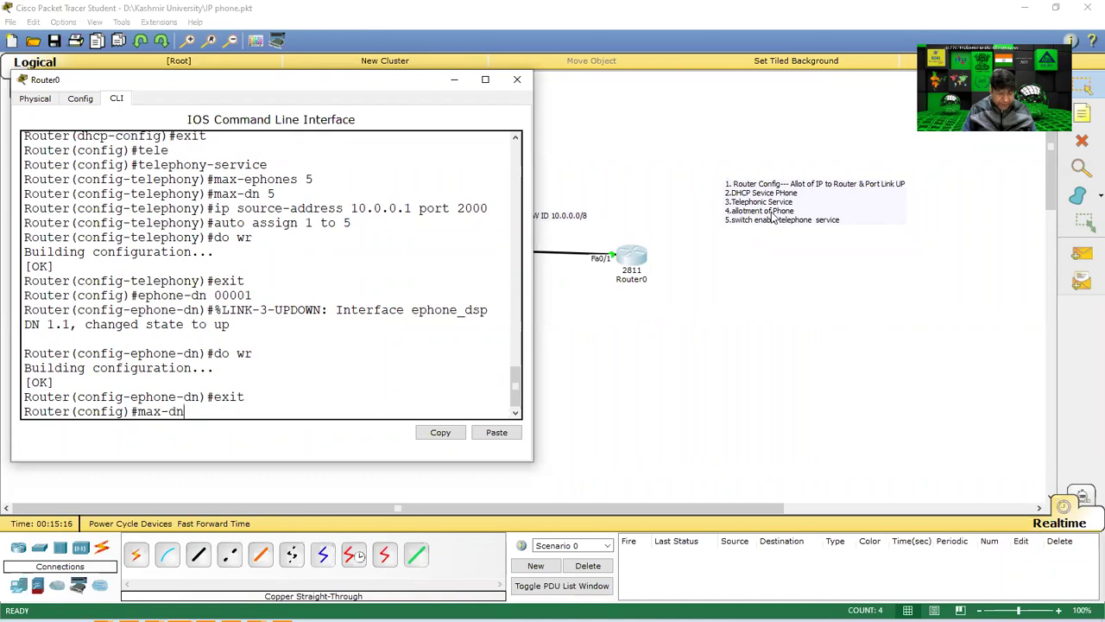
key(BackSpace)
key(BackSpace)
key(BackSpace)
key(BackSpace)
key(BackSpace)
key(BackSpace)
text(epho)
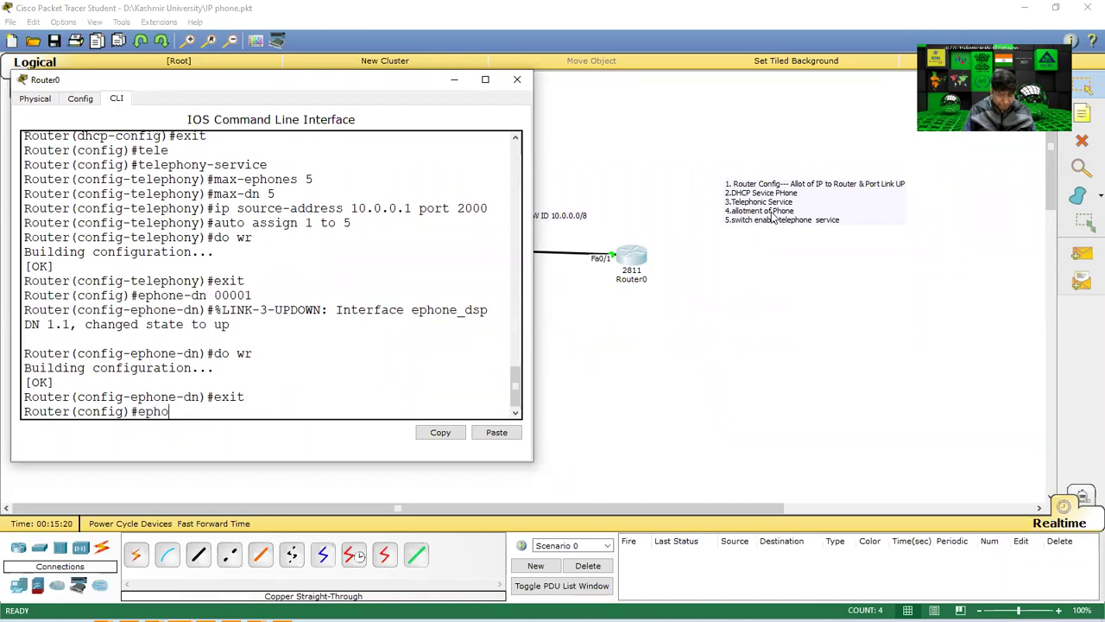
text(ne-)
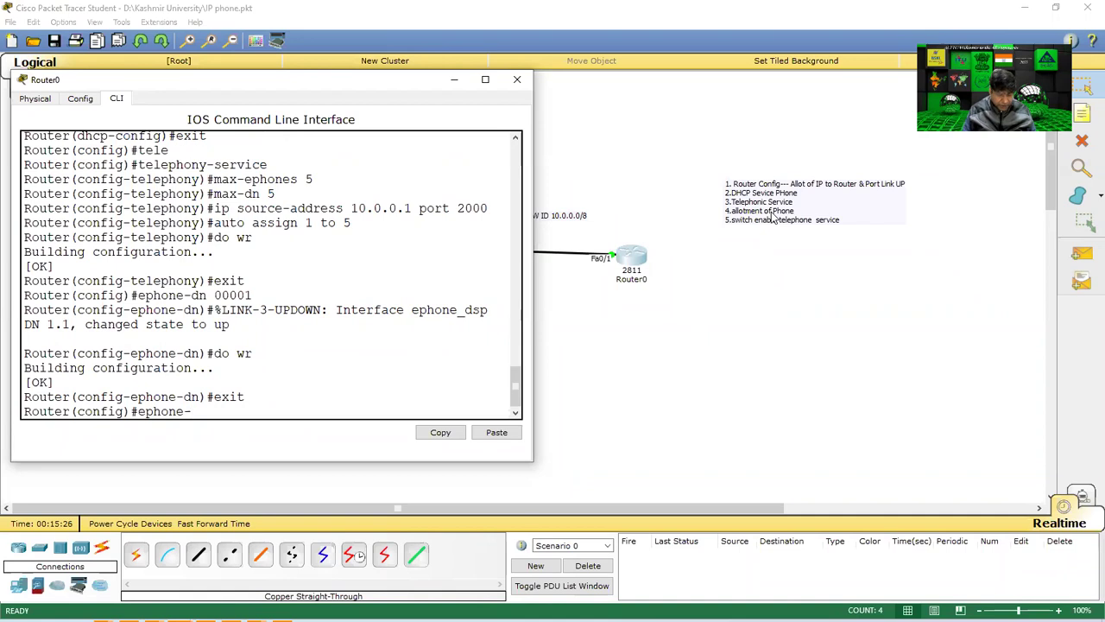
text(dn)
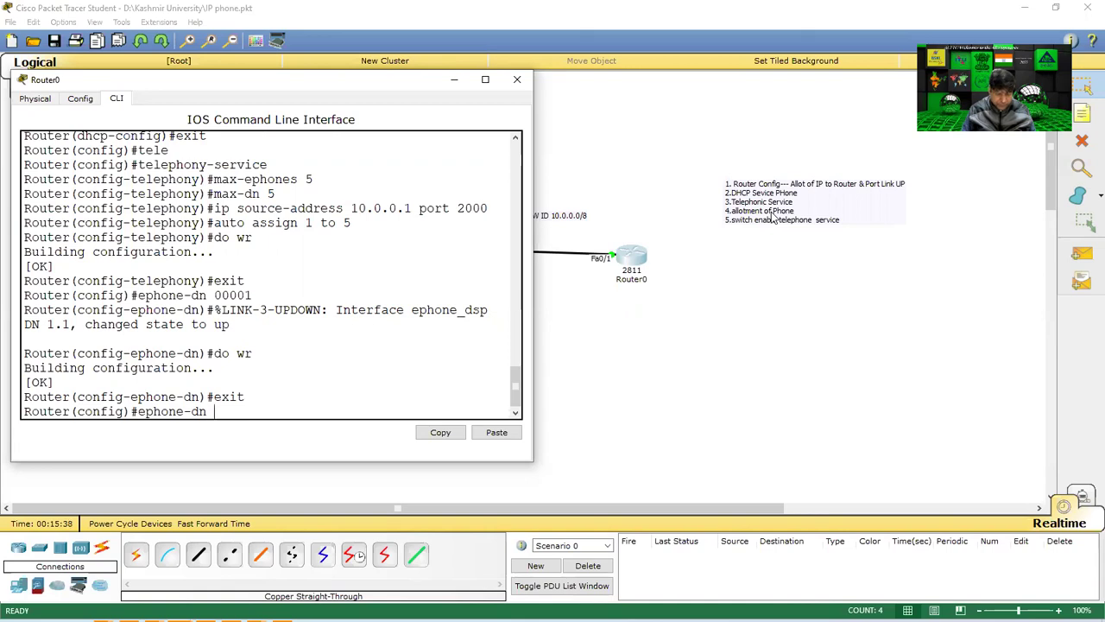
Create ephone-dn 2 with number 00002, save with do wr, and exit to global configuration.
text(2)
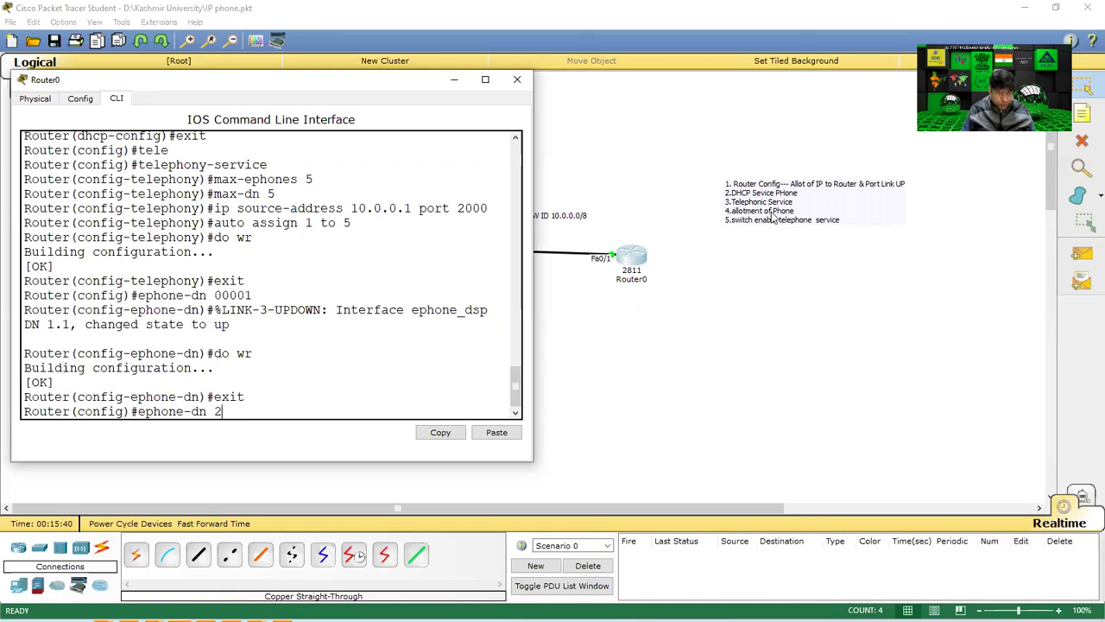
key(Return)
key(Return)
text(n)
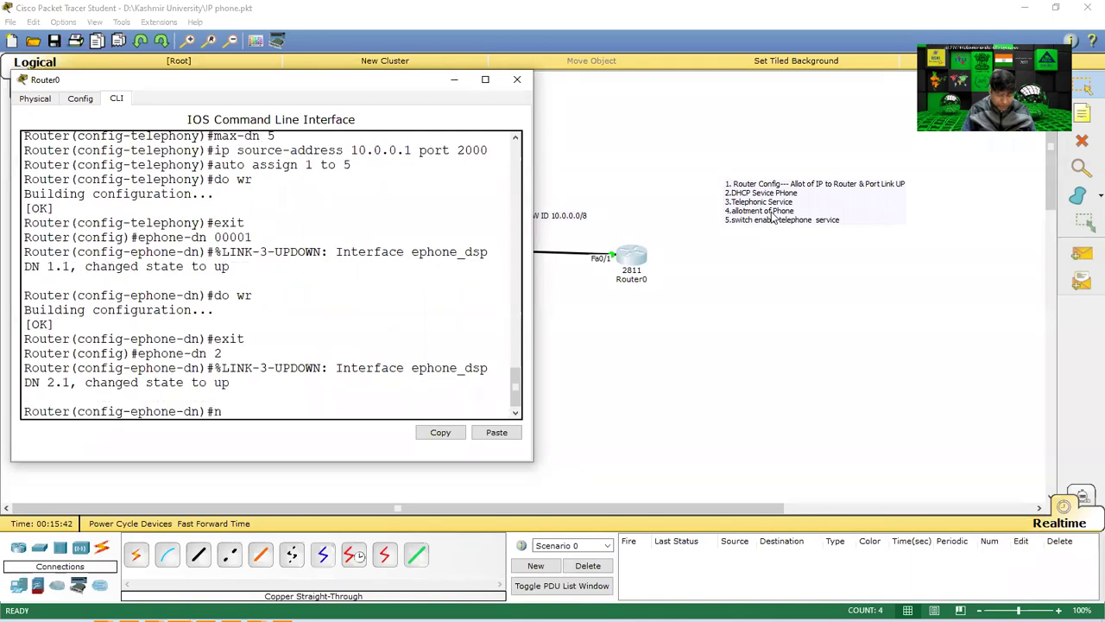
text(umber 00002)
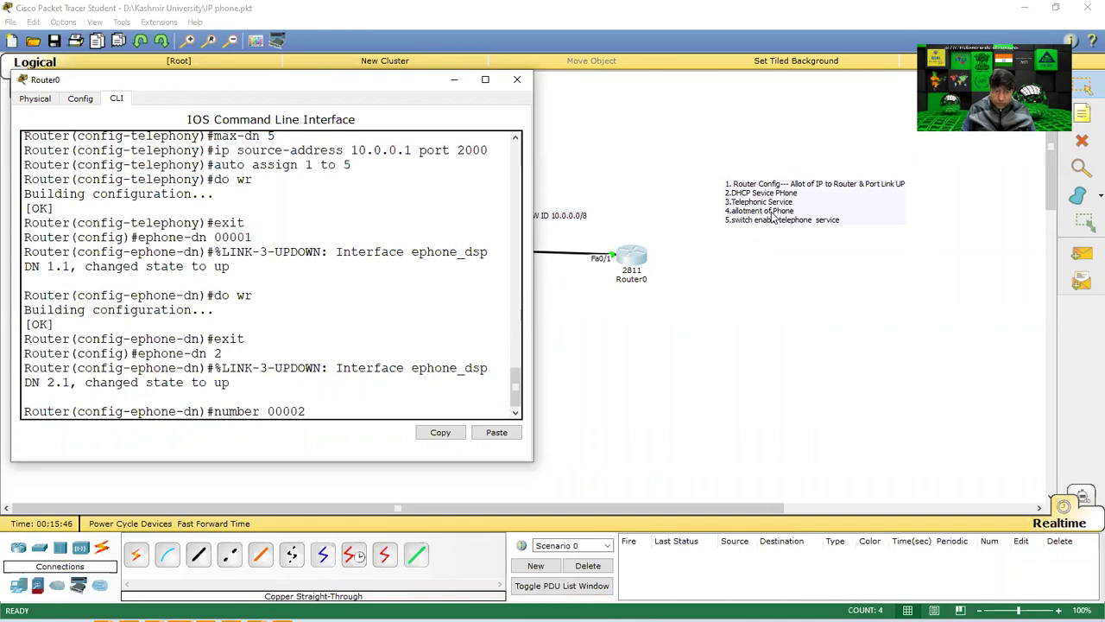
key(Return)
text(do wr)
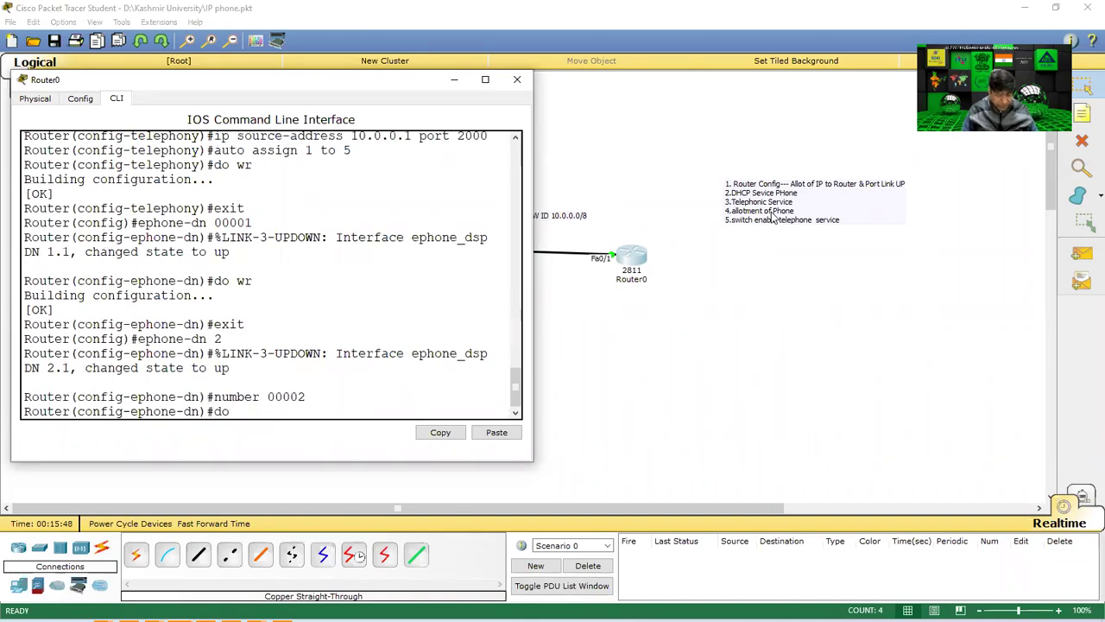
key(Return)
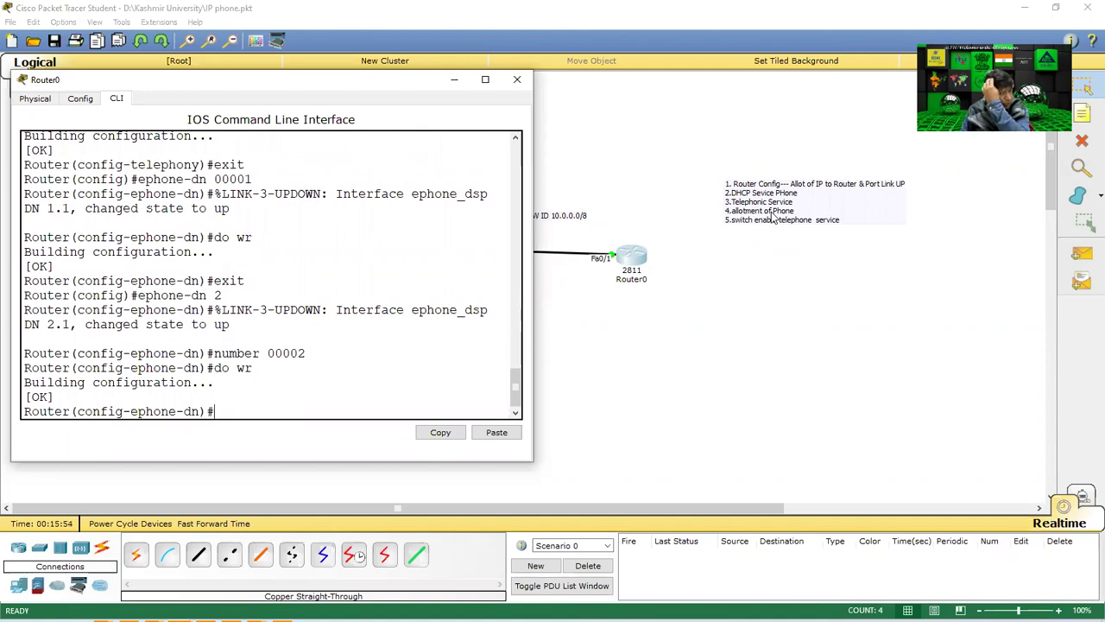
text(exi)
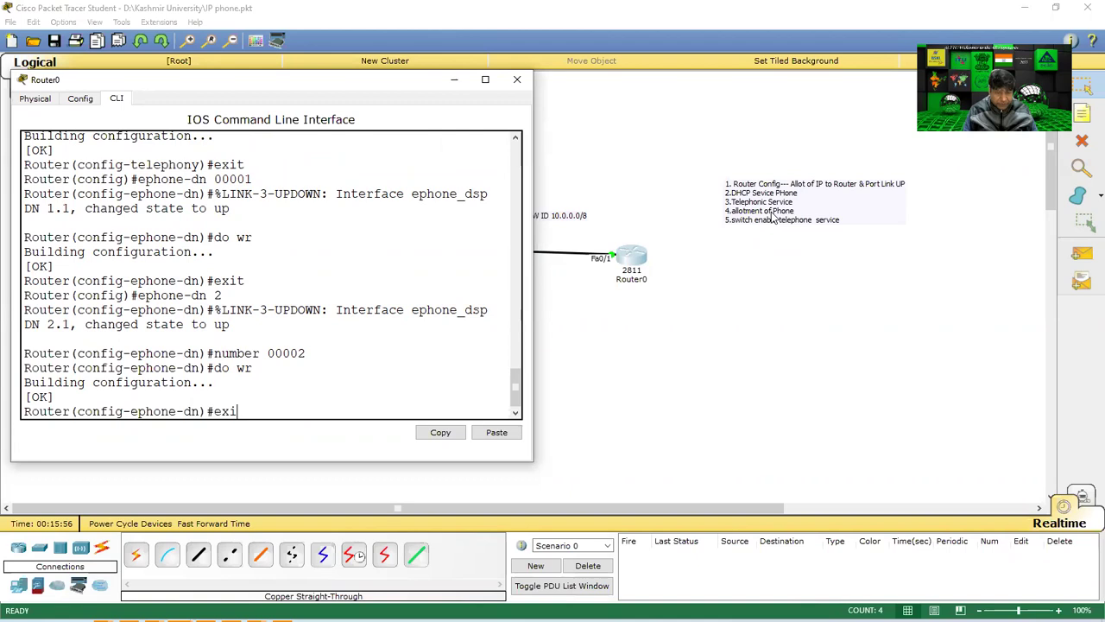
text(t)
key(Return)
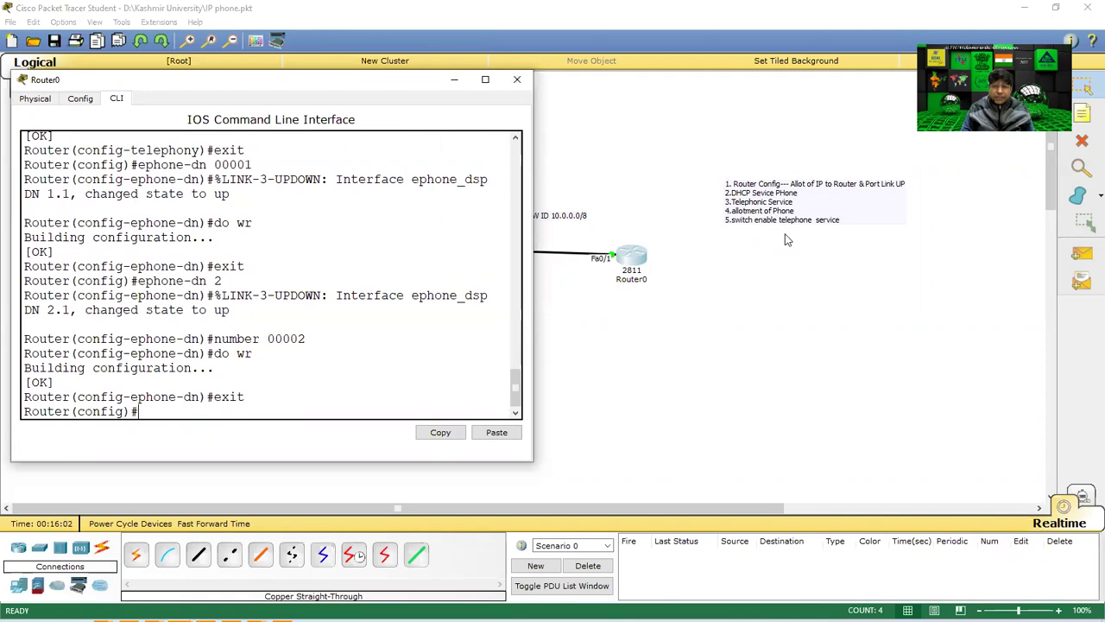
Close Router0's window and open Switch0's configuration window, moving it to the right.
click(517, 80)
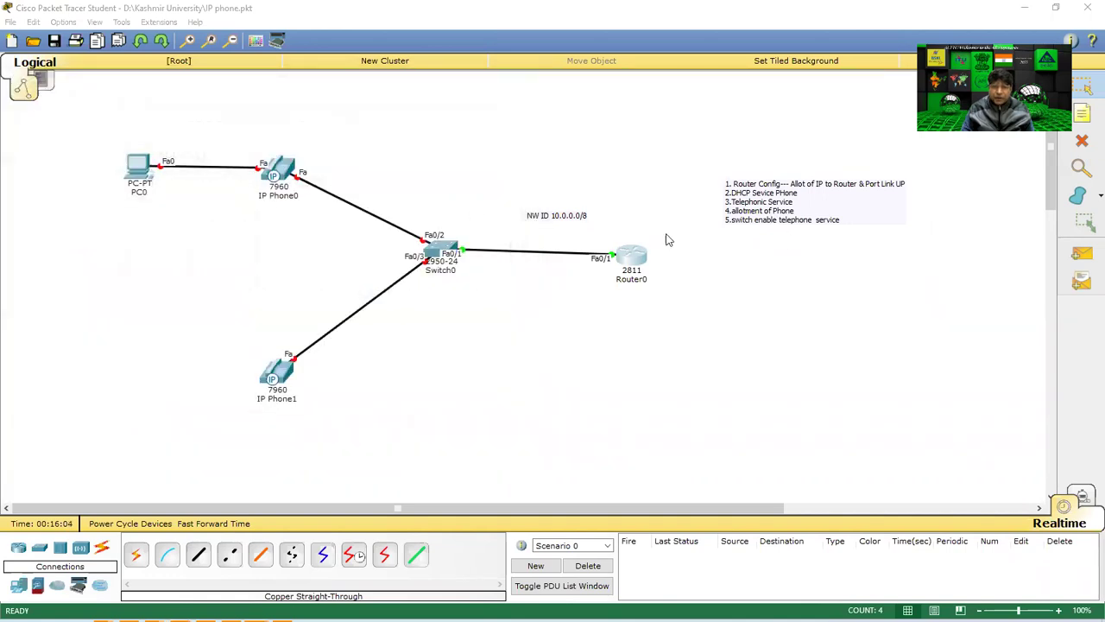
drag(677, 218, 530, 360)
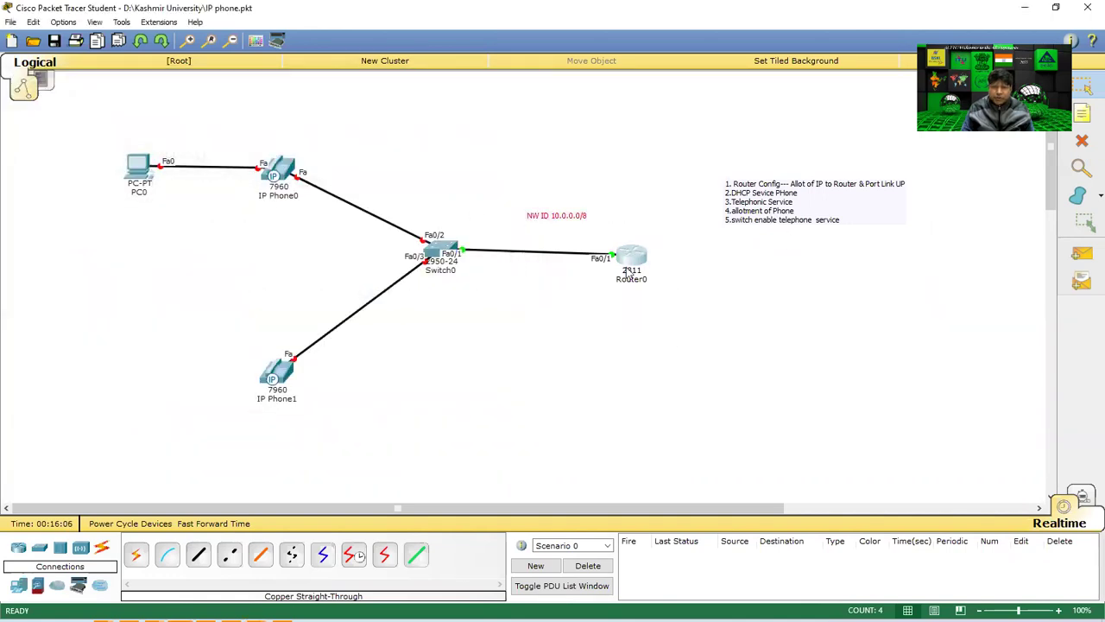
mouse_move(627, 273)
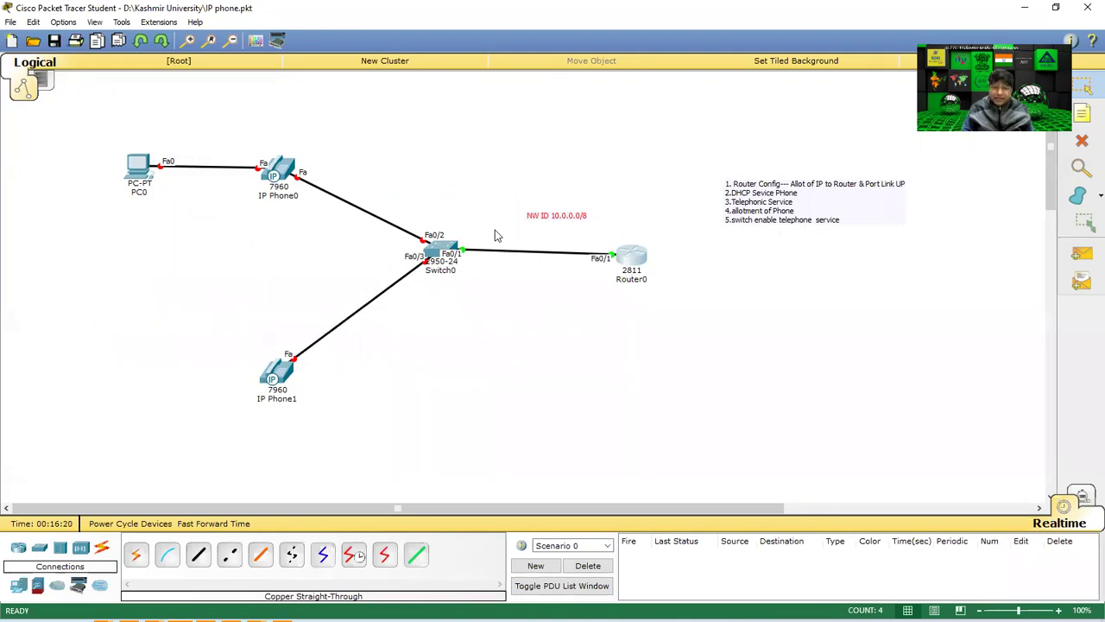
drag(387, 293, 483, 226)
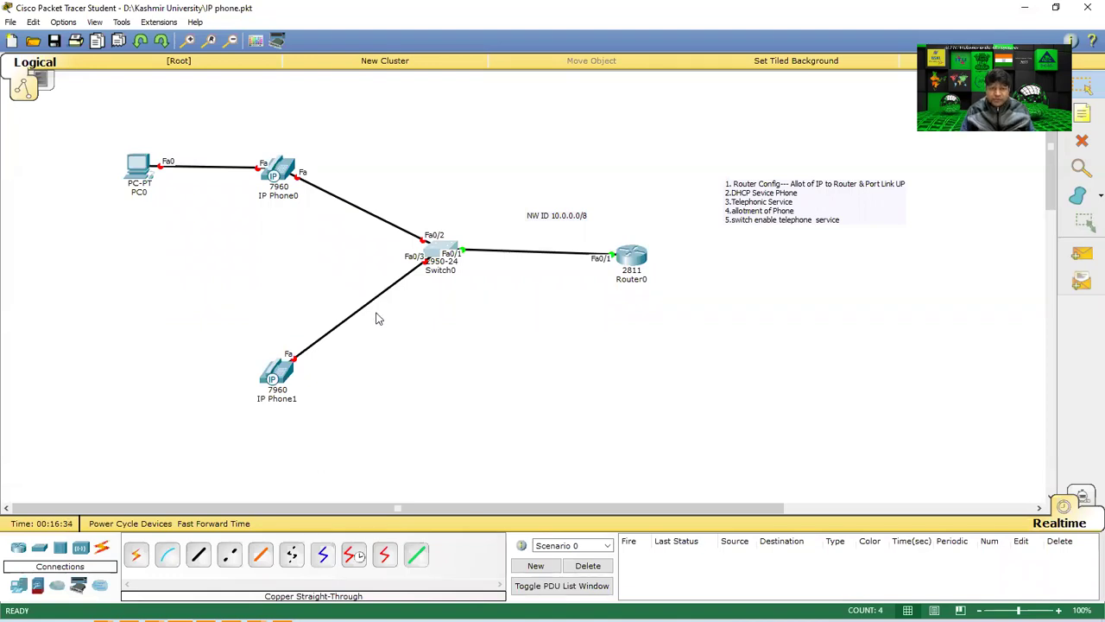
click(432, 251)
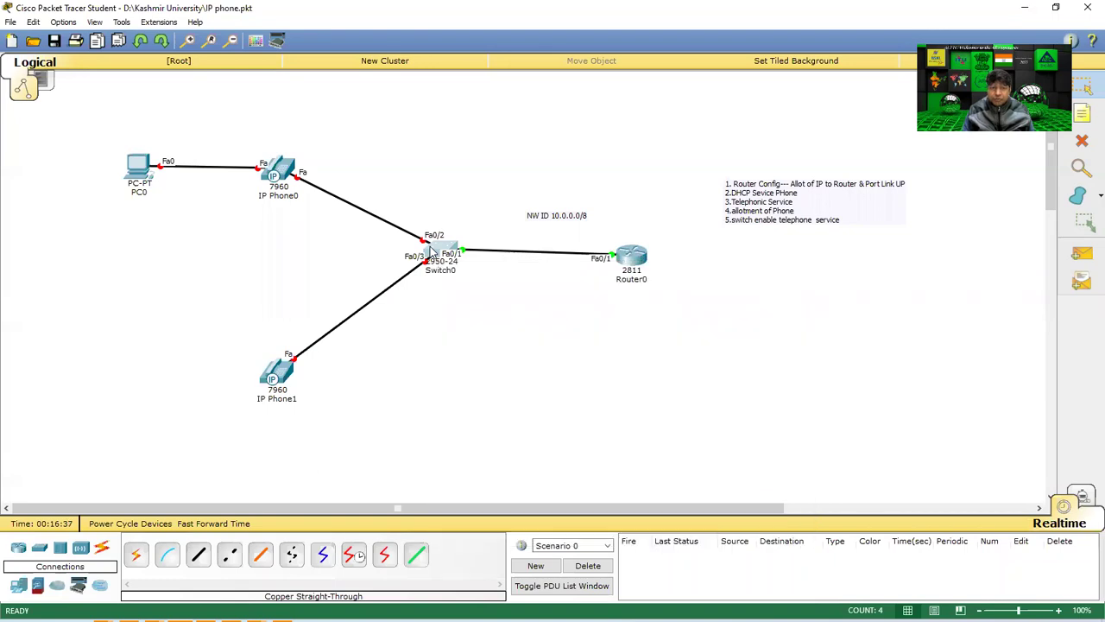
drag(493, 138, 648, 136)
Switch to Switch0's CLI and reach global configuration mode with enable and conf t.
click(604, 154)
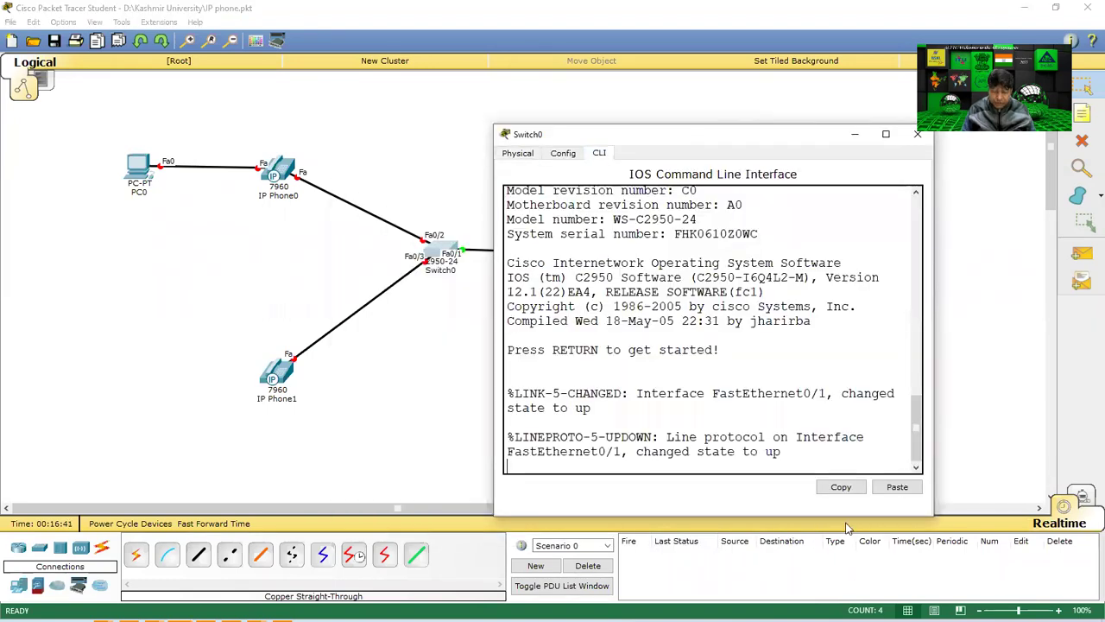
key(Return)
key(Return)
key(Return)
text(en)
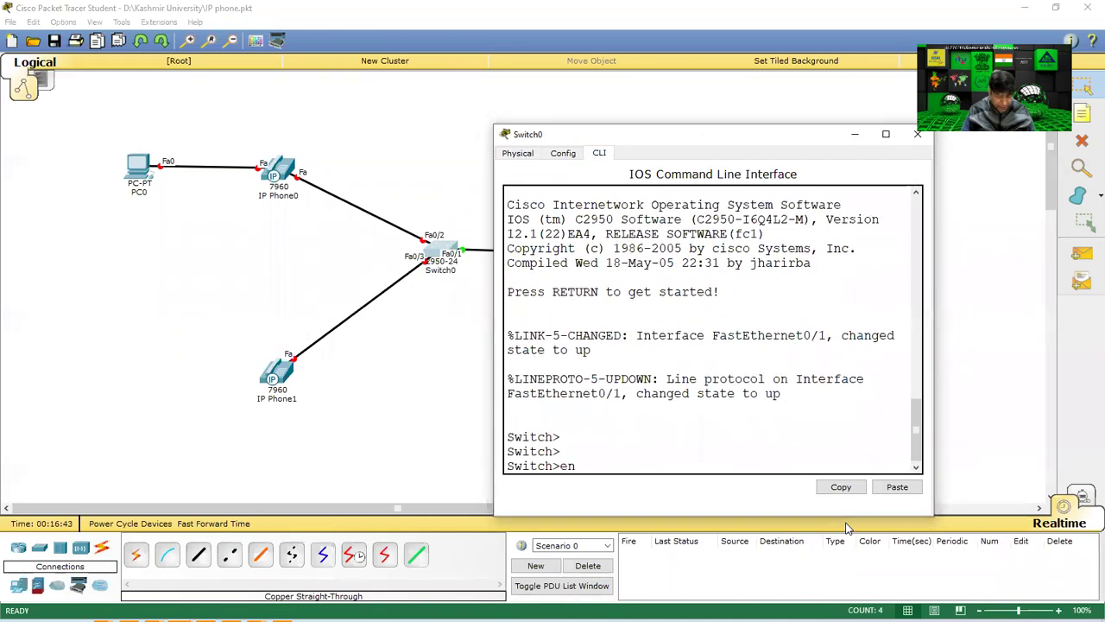
text(able)
key(Return)
text(conf t)
key(Return)
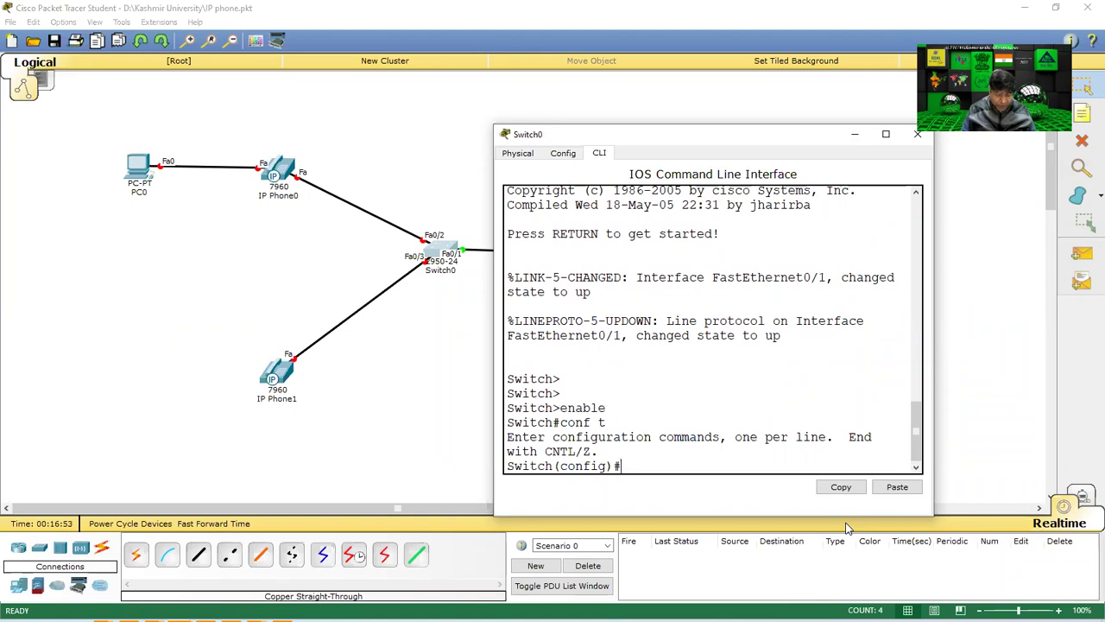
Enter interface FastEthernet0/1 and exit again, then type 'int range fa0/1-25'.
text(int )
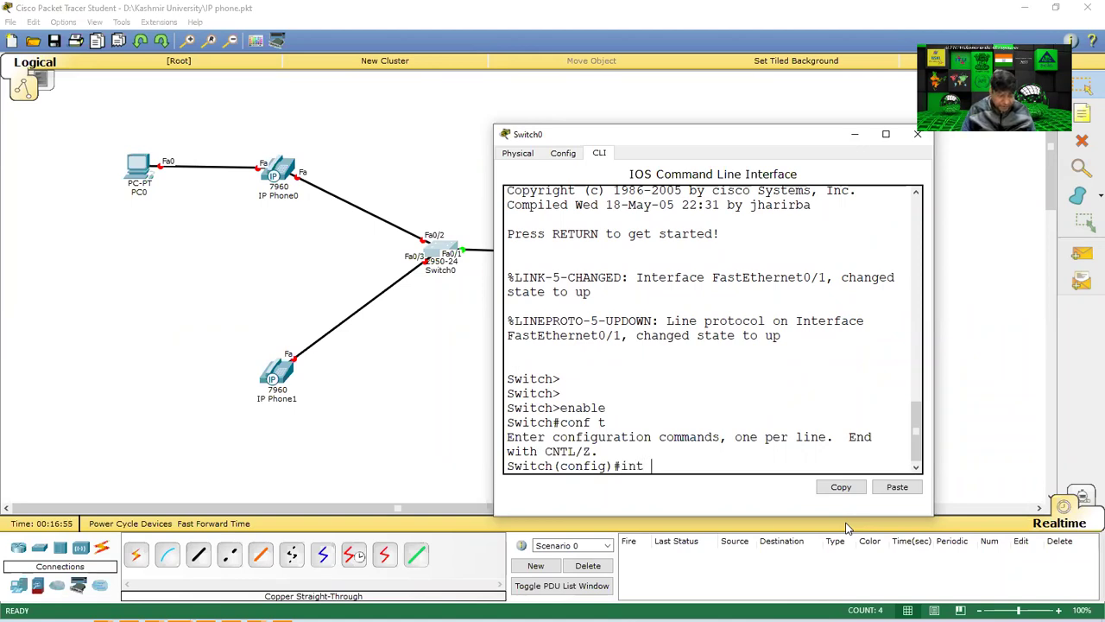
text(fao)
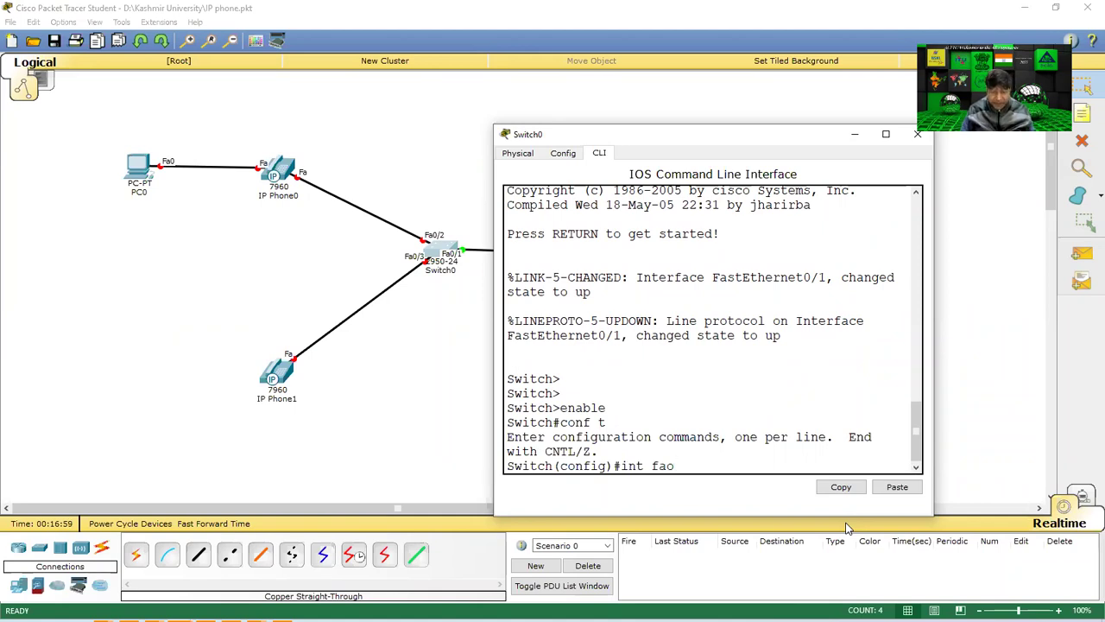
key(BackSpace)
text(0/1)
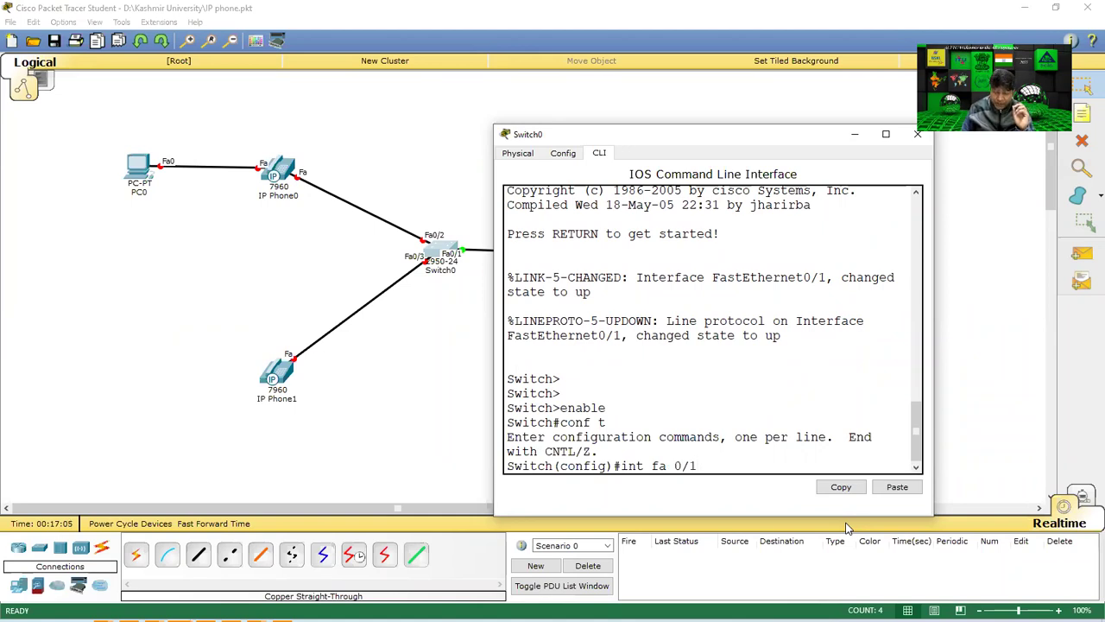
key(Return)
key(Return)
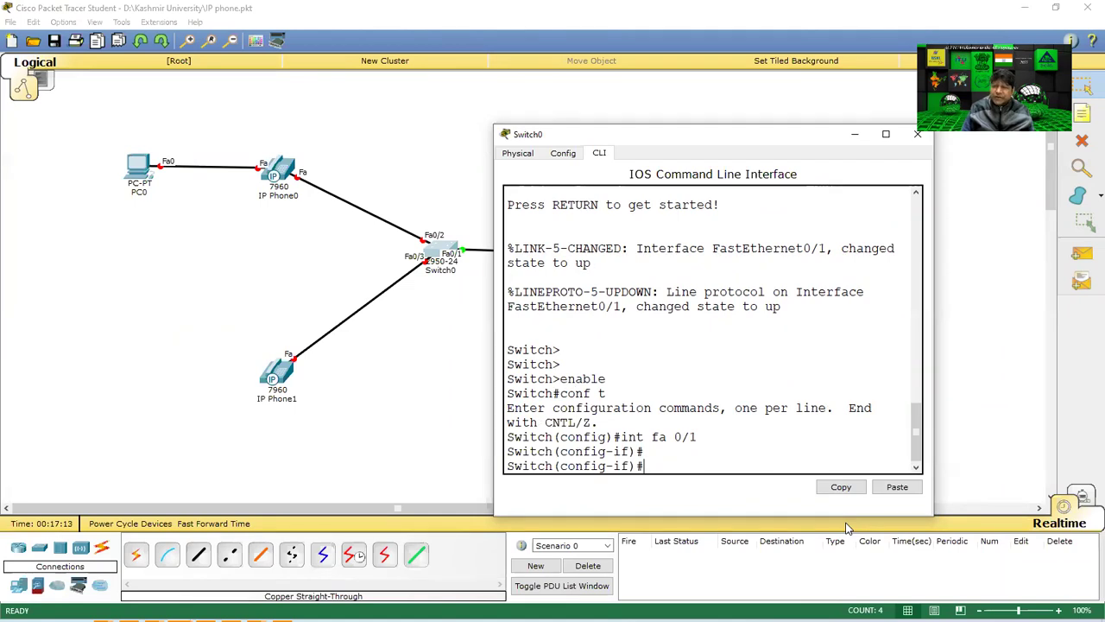
text(exit)
key(Return)
key(Return)
key(Return)
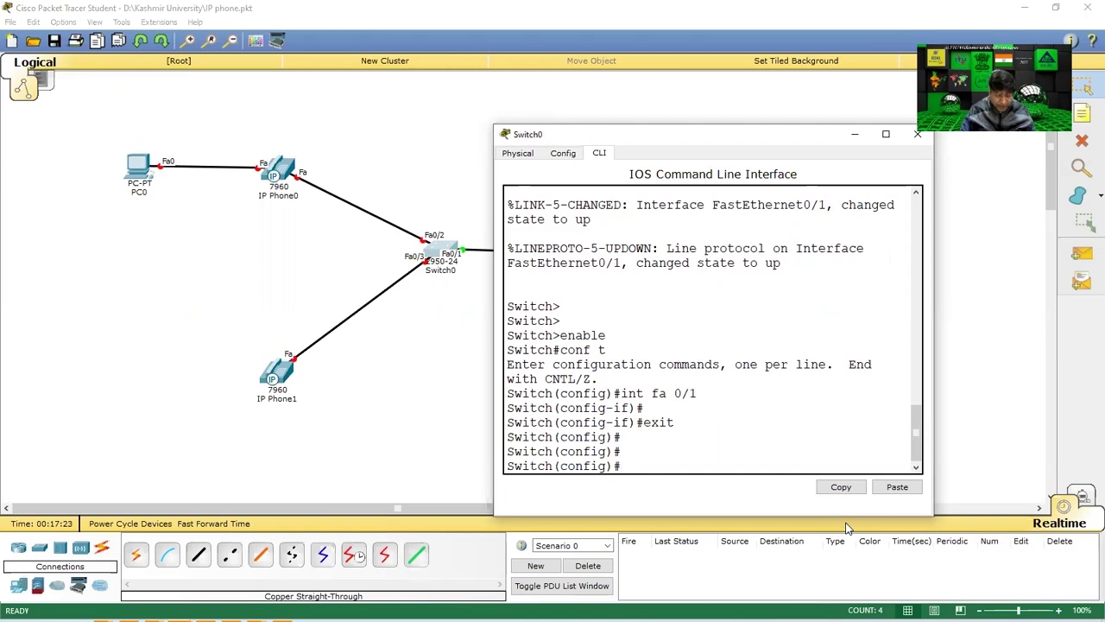
text(int range fa0/1-)
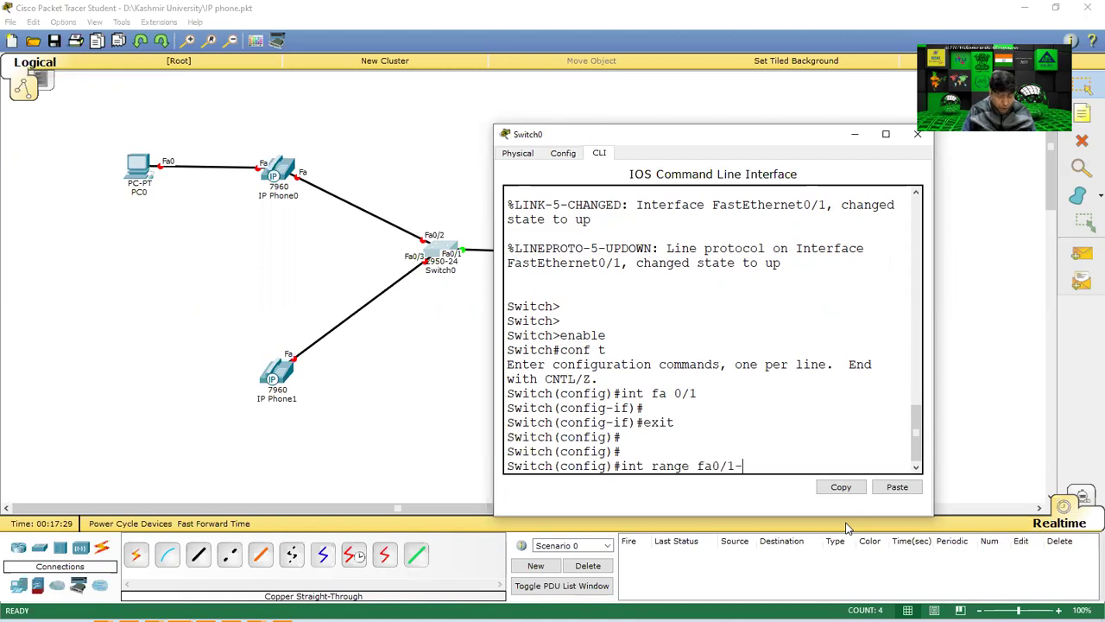
text(25)
Set interface range fa0/1-24 to switchport mode access and close the Switch0 window.
key(BackSpace)
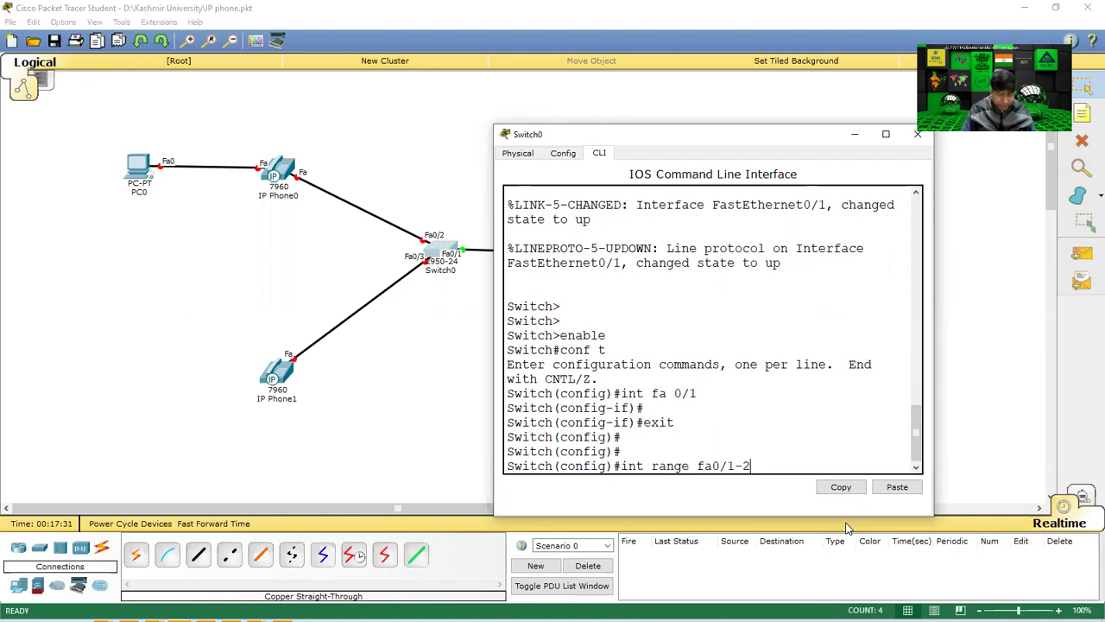
text(4)
key(Return)
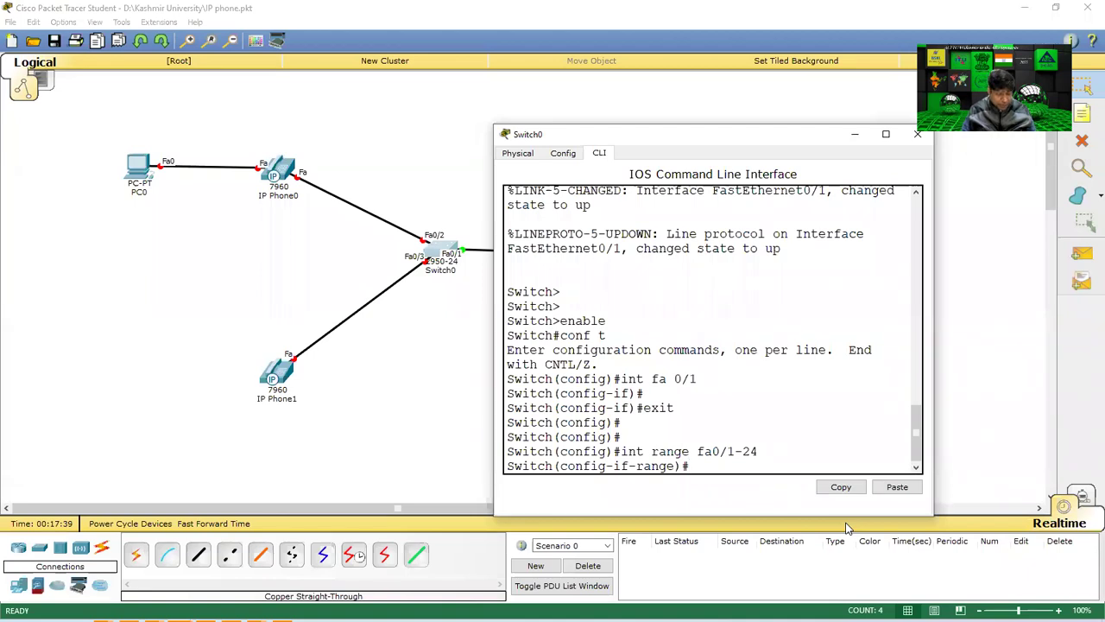
text(switc)
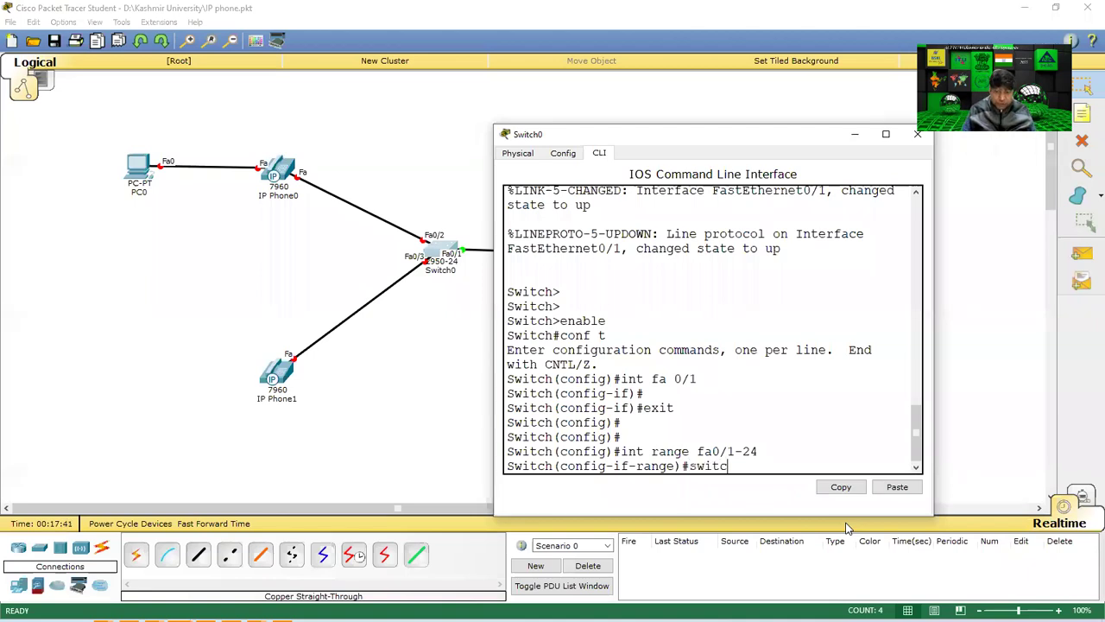
text(p)
key(BackSpace)
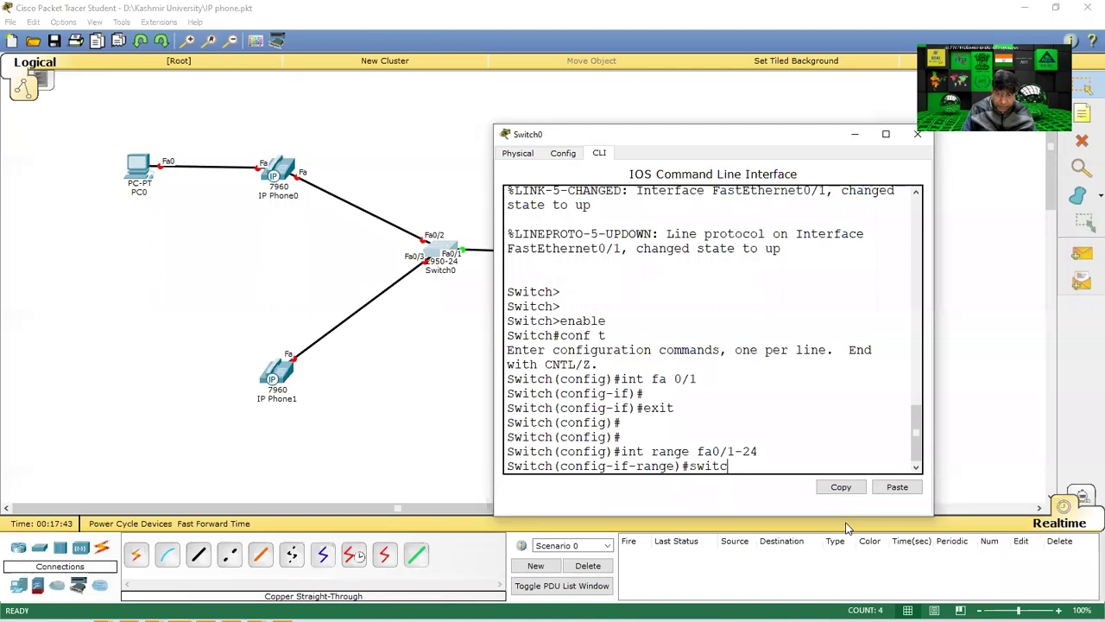
text(hport)
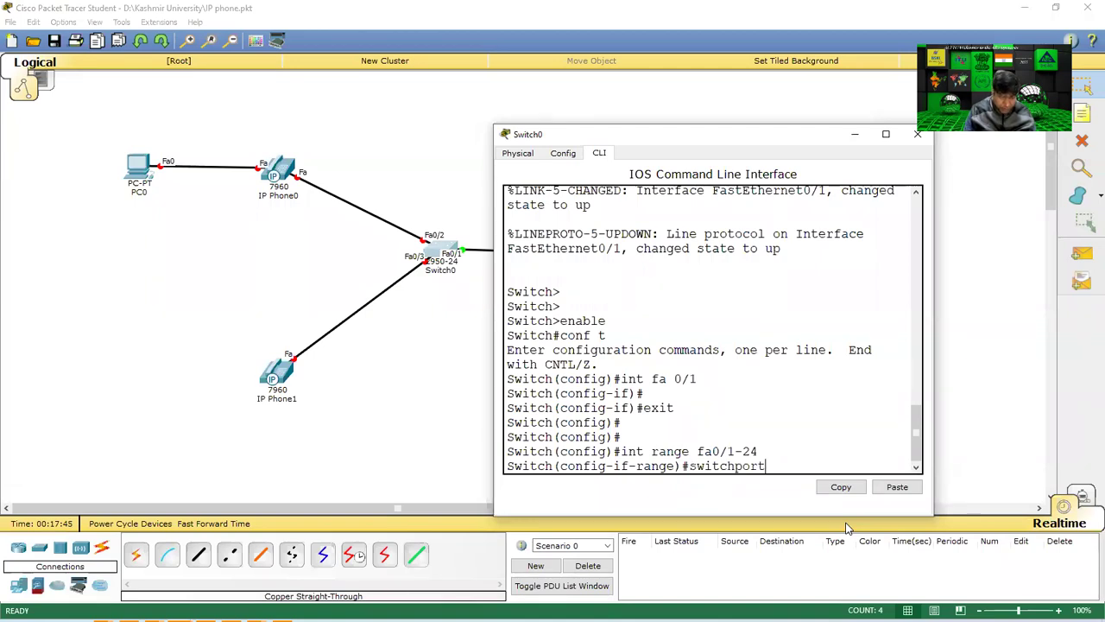
text( mode a)
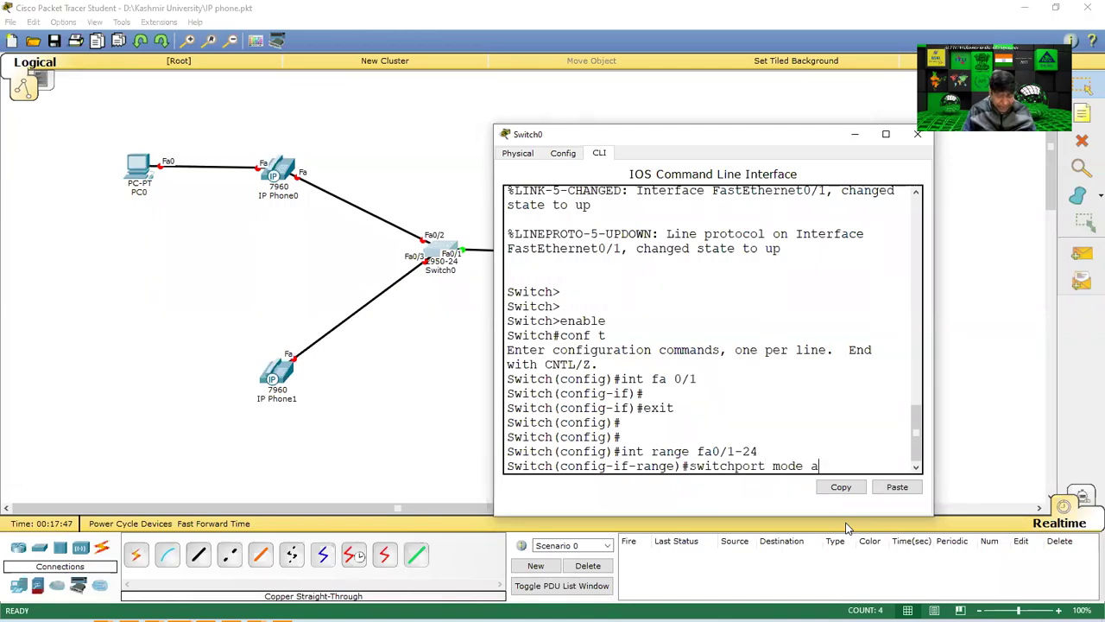
text(ccess)
key(Return)
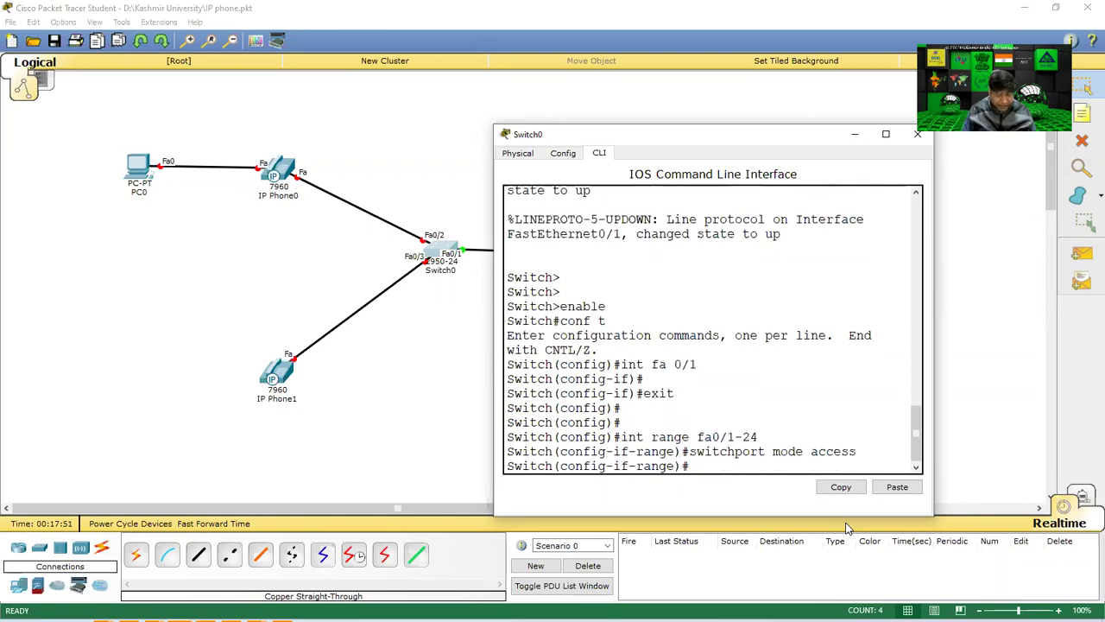
click(385, 358)
mouse_move(442, 246)
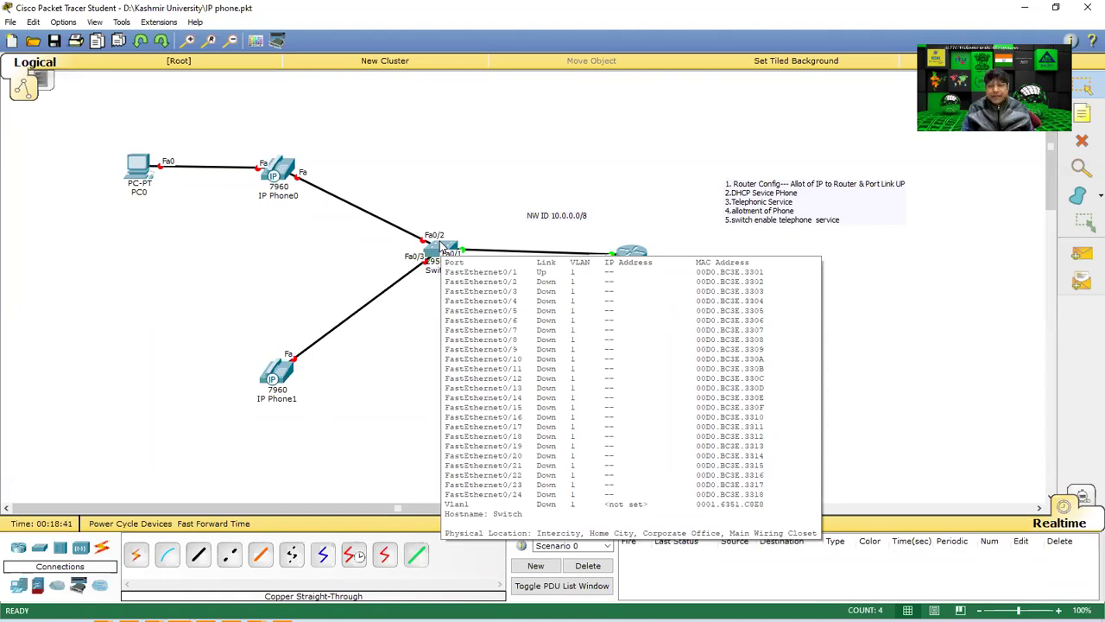
Reopen Switch0's CLI and highlight the interface range and switchport mode access commands.
click(440, 248)
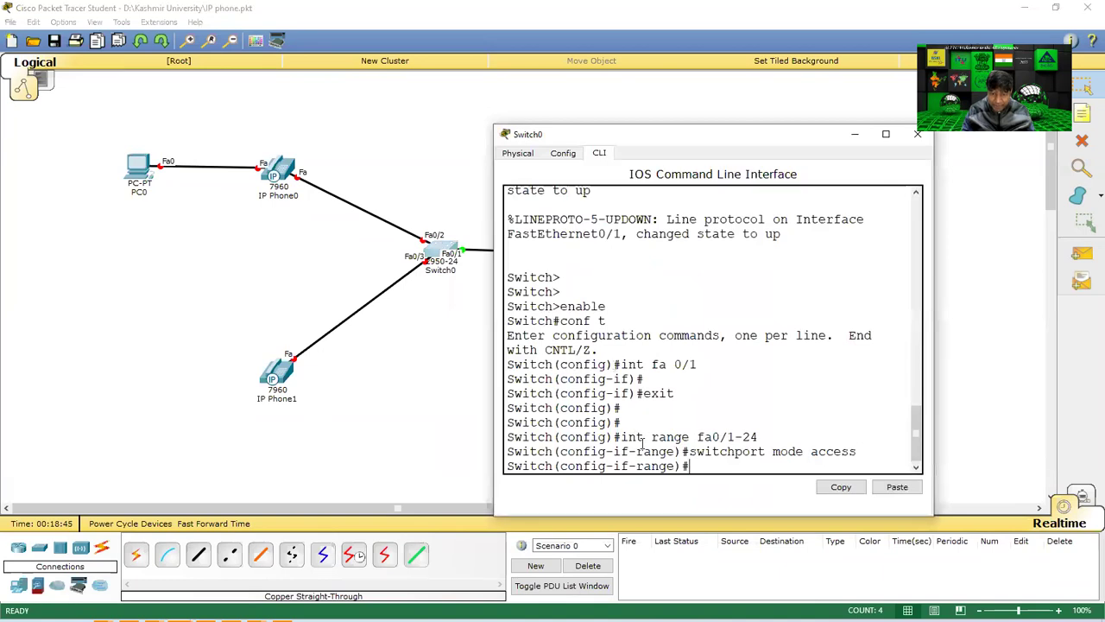
drag(629, 438, 753, 439)
drag(688, 451, 855, 451)
click(734, 465)
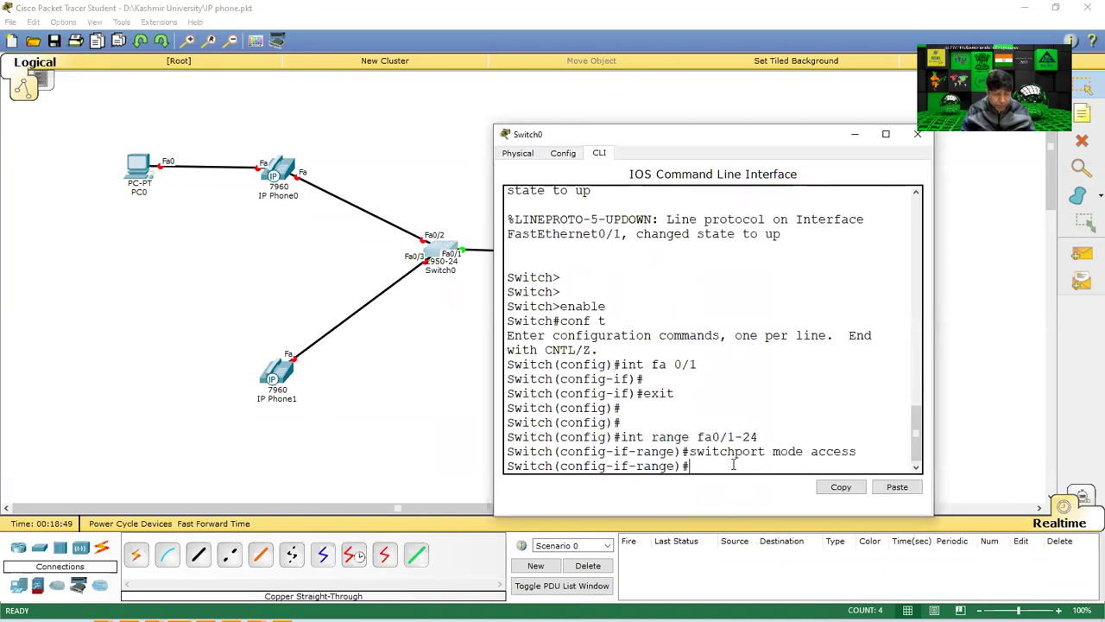
Apply switchport voice vlan 1 to the port range, save with do wr, and close the window.
text(sw)
key(Up)
key(Up)
key(Up)
key(Up)
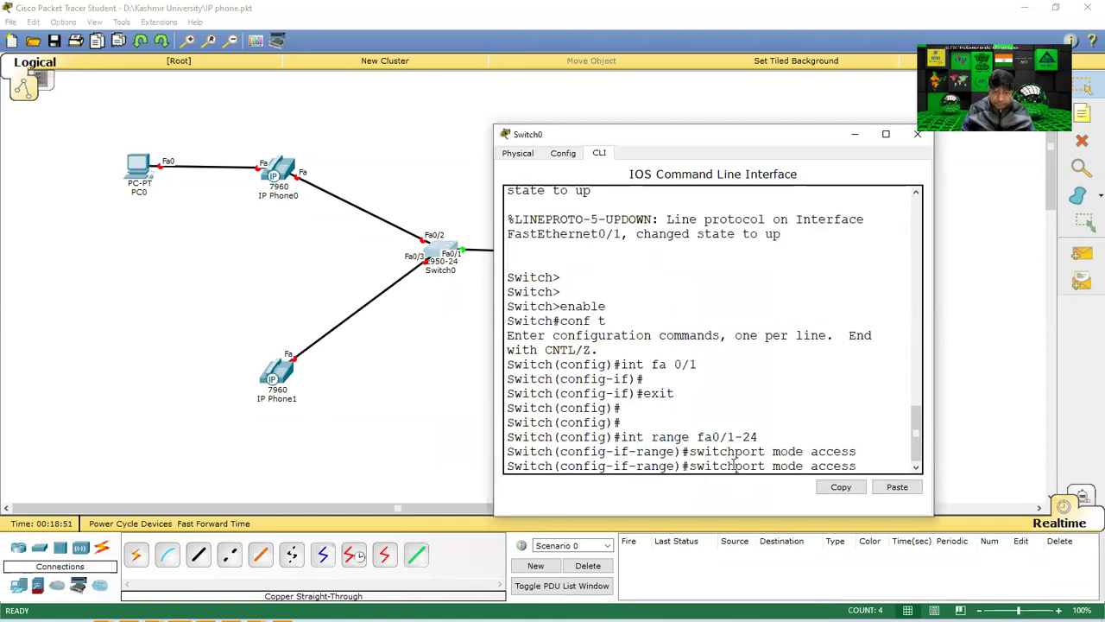
key(Up)
key(Up)
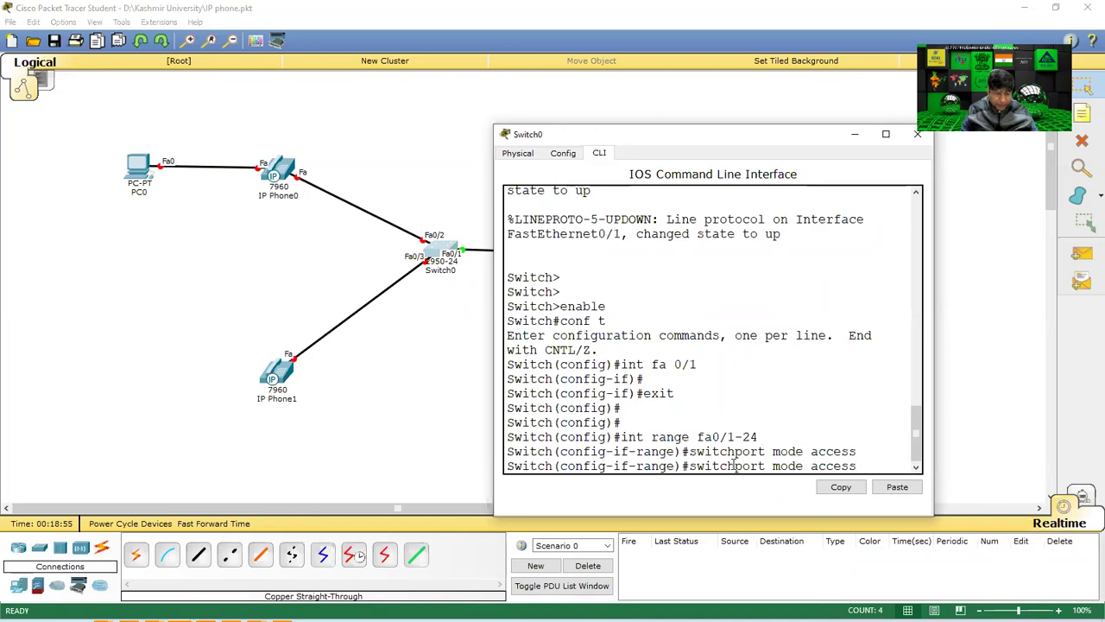
key(BackSpace)
key(BackSpace)
key(BackSpace)
key(BackSpace)
key(BackSpace)
key(BackSpace)
key(BackSpace)
key(BackSpace)
key(BackSpace)
key(BackSpace)
key(BackSpace)
key(BackSpace)
text(vo)
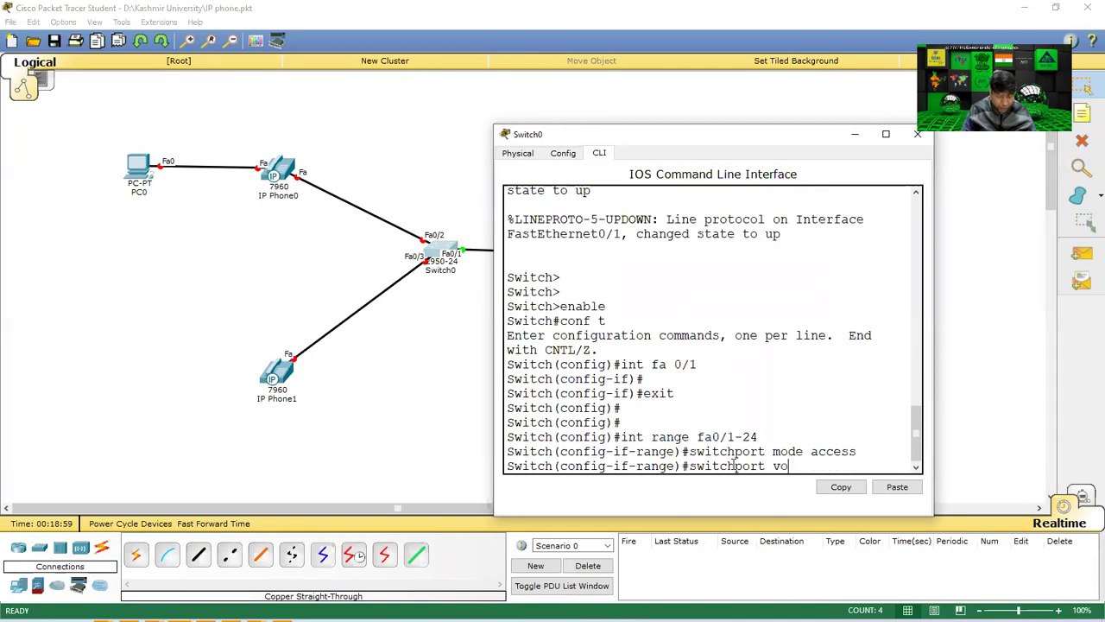
text(ice vlan)
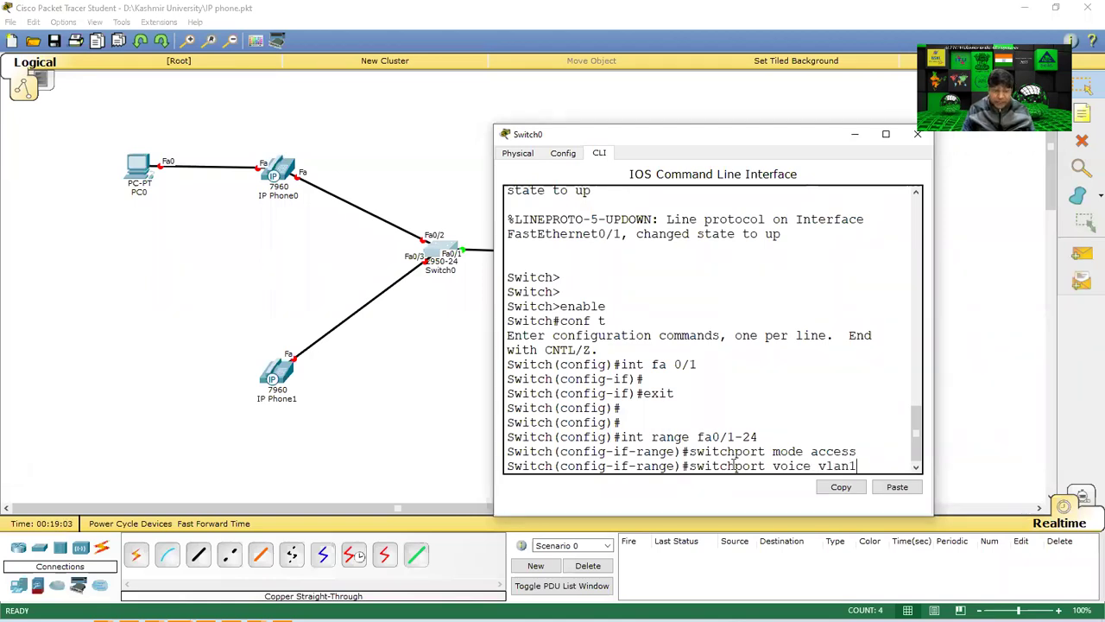
text( 1)
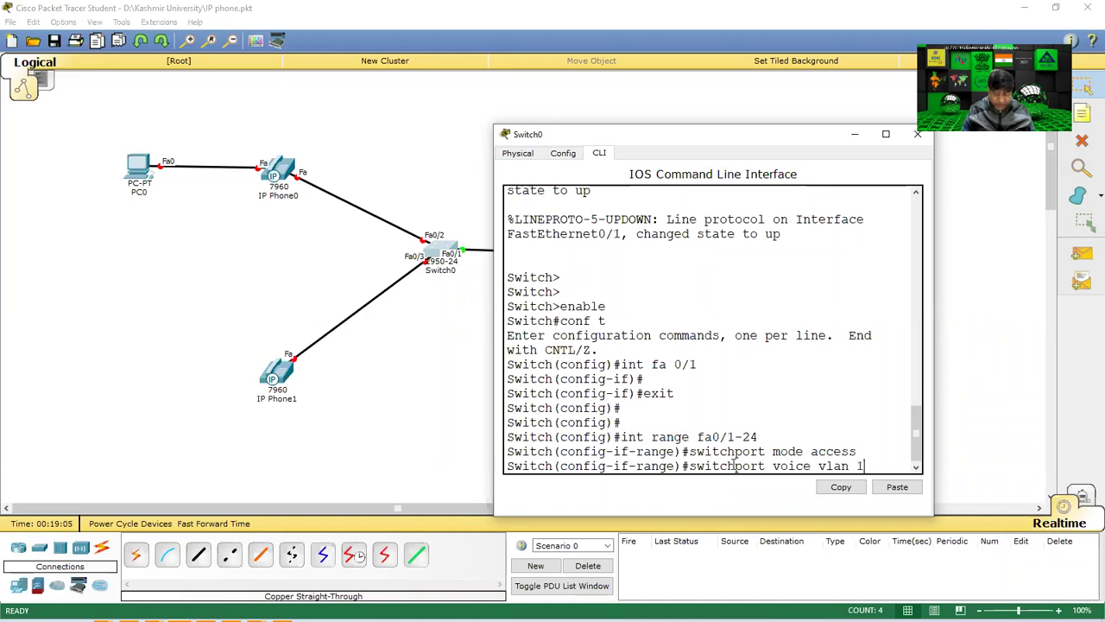
key(Return)
text(do wr)
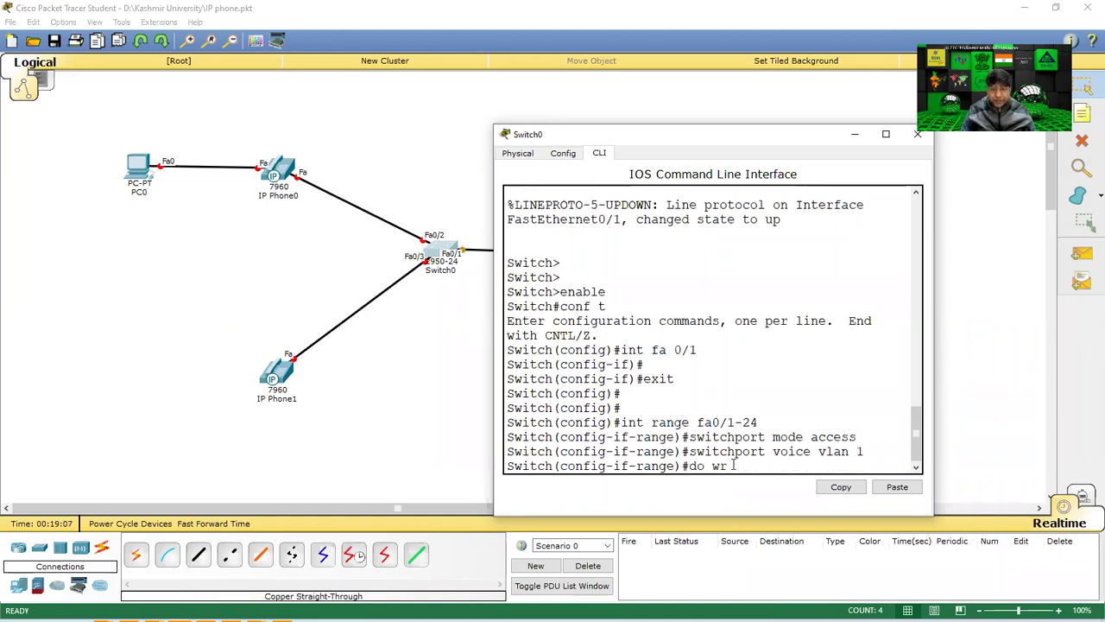
key(Return)
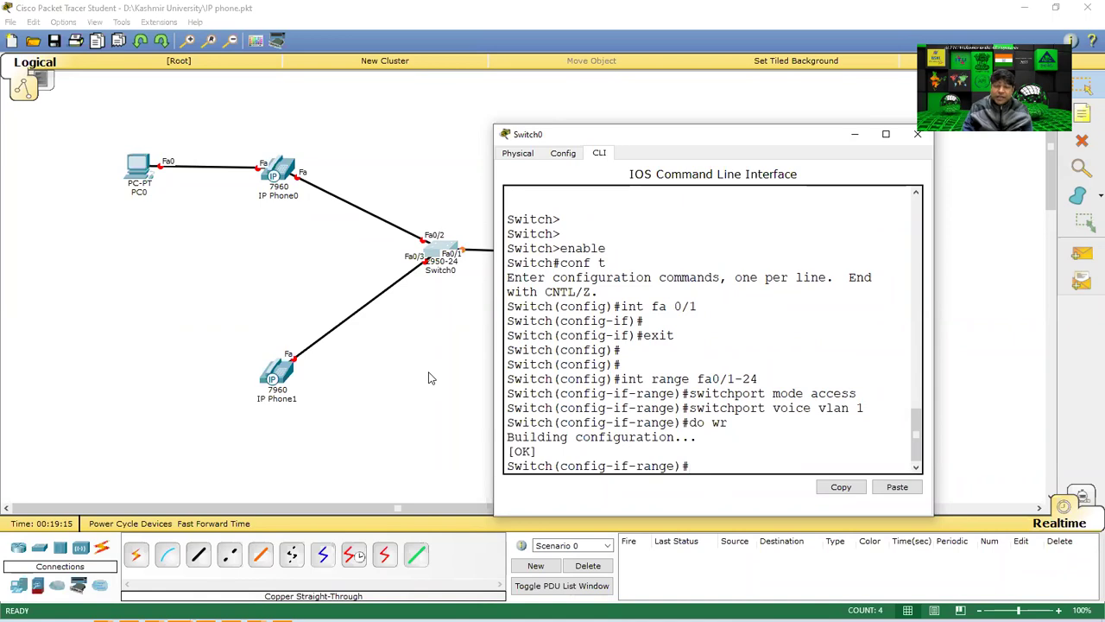
click(404, 346)
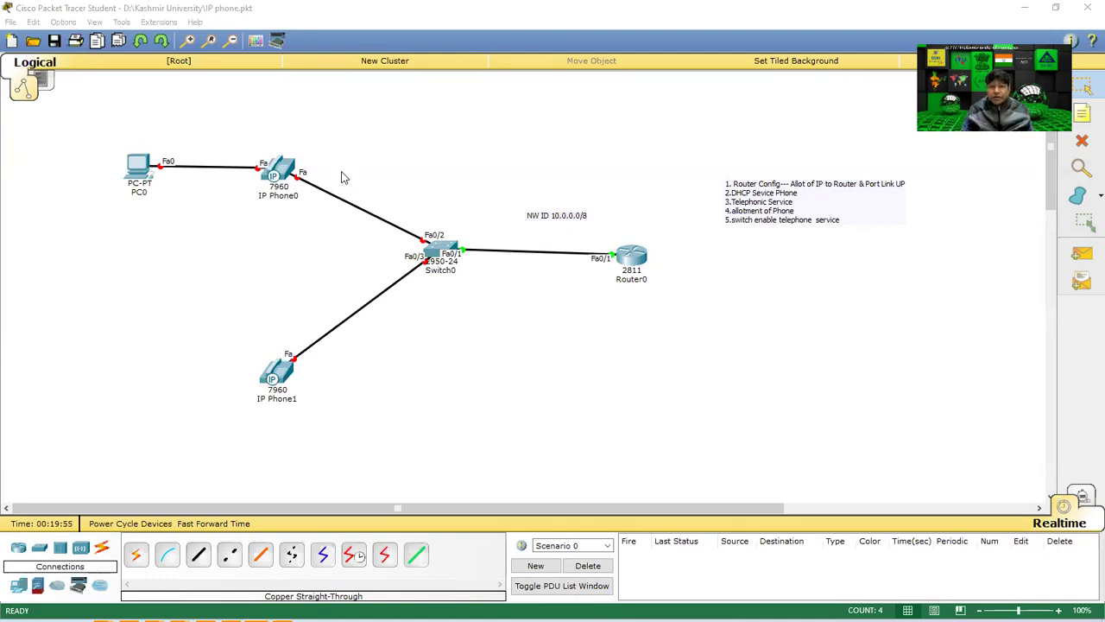
click(320, 155)
drag(308, 324, 188, 432)
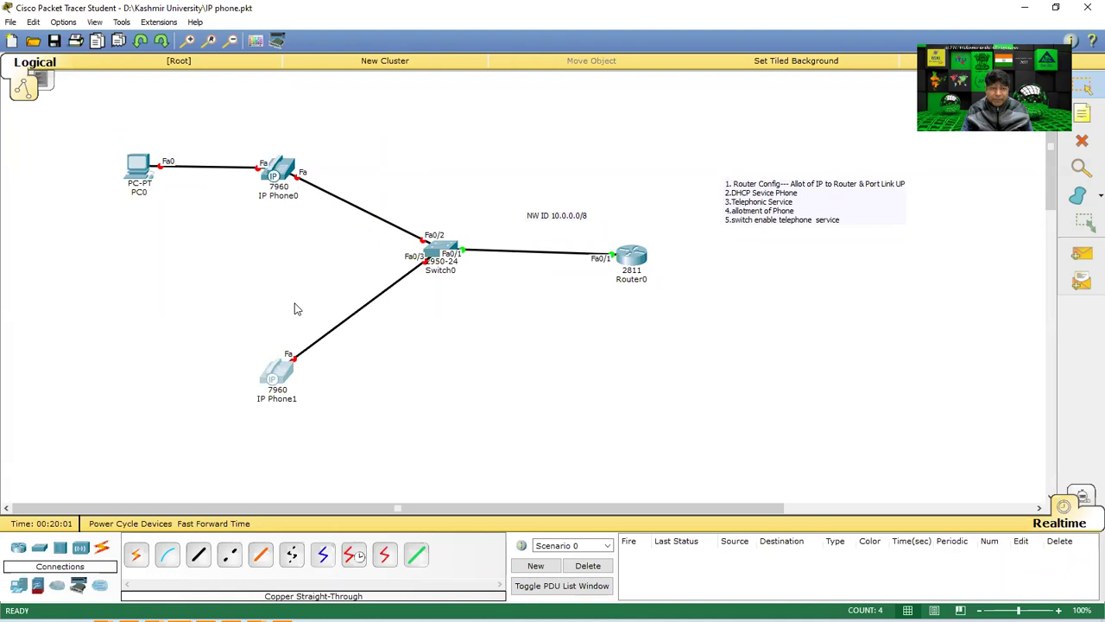
Open IP Phone0 full screen and zoom in on the back of the phone.
click(298, 171)
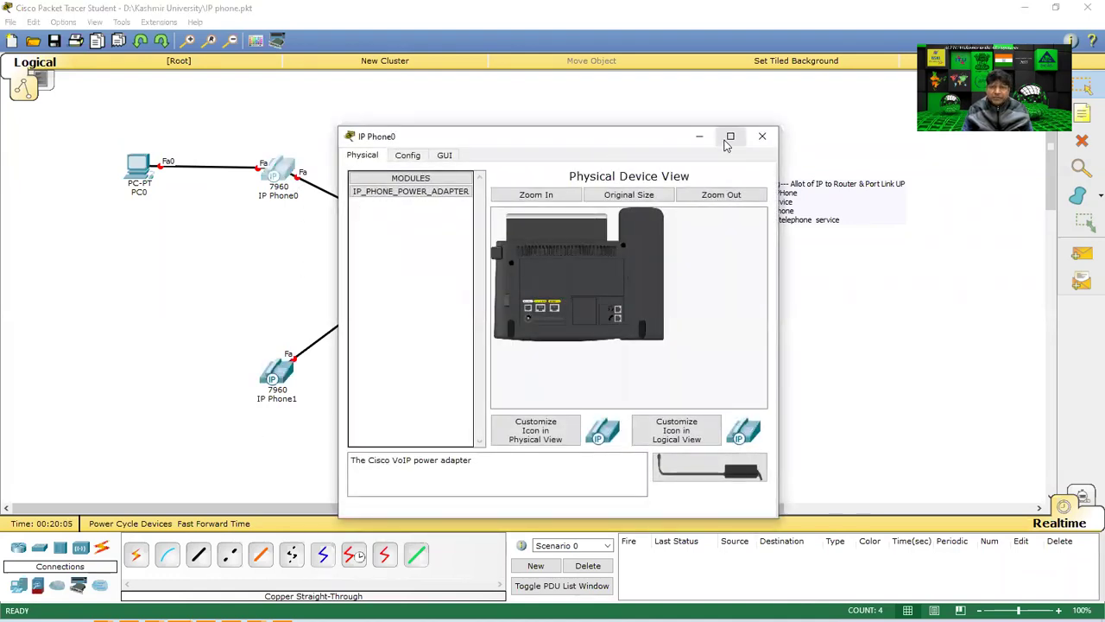
click(731, 136)
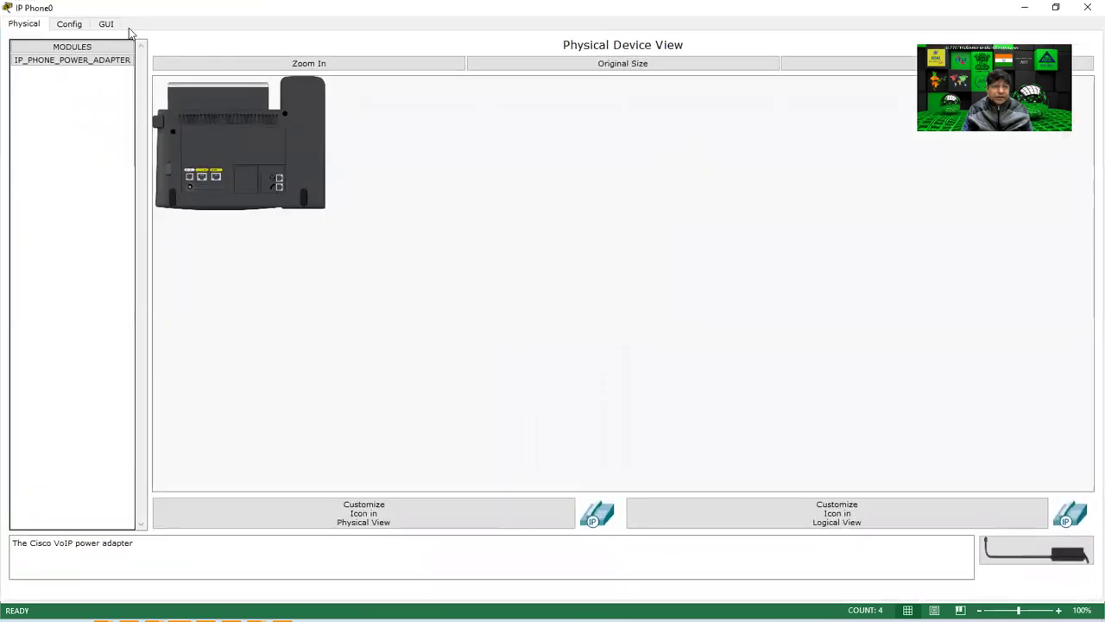
click(115, 26)
click(594, 317)
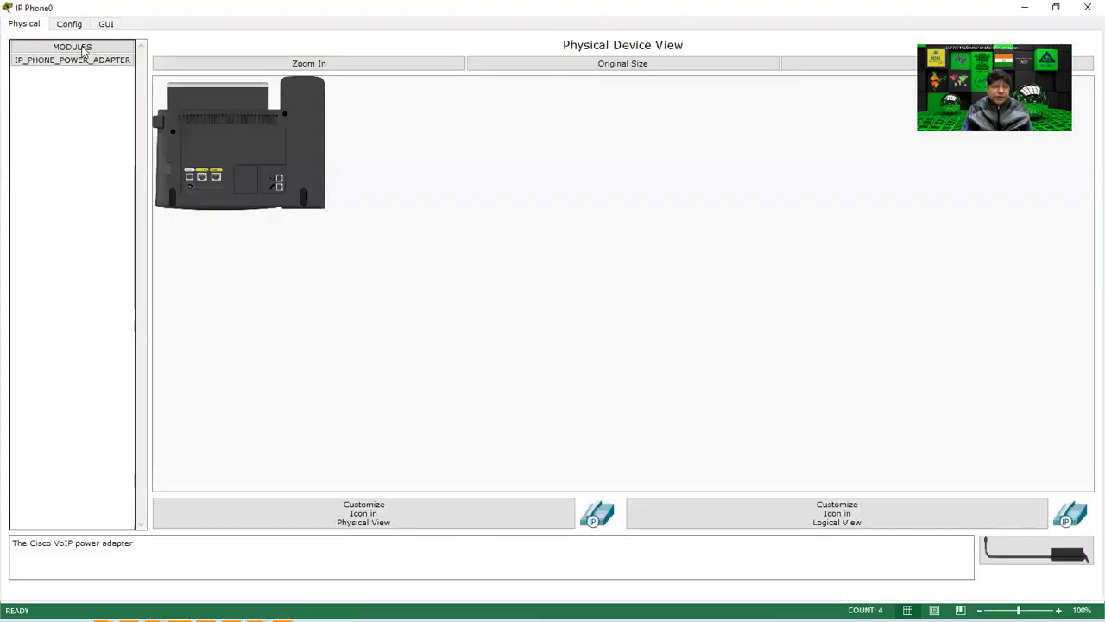
click(260, 64)
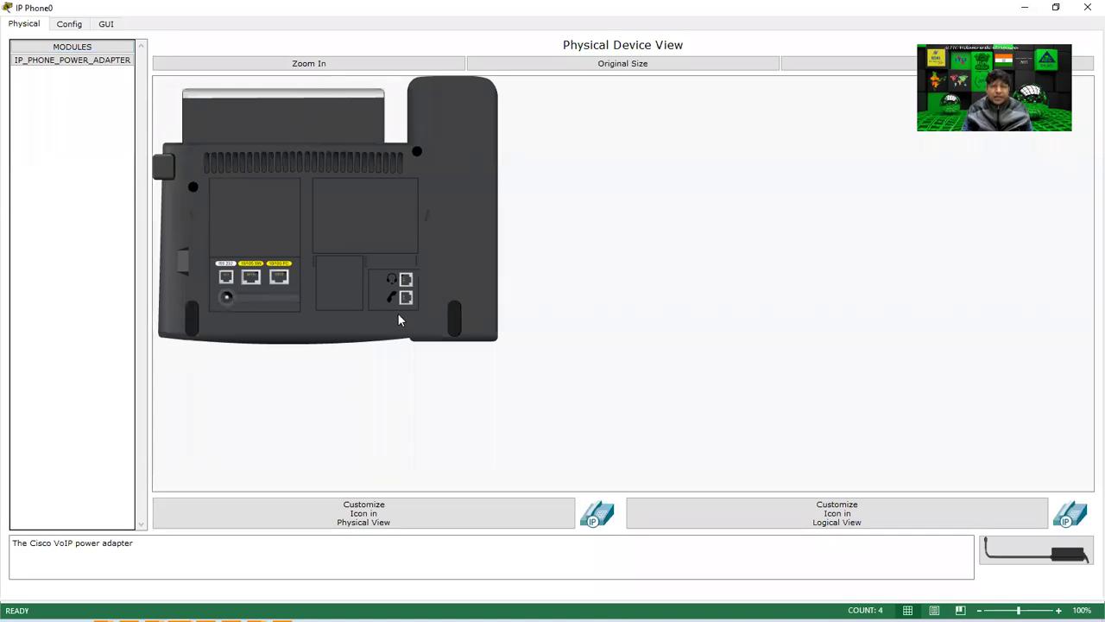
Plug the power adapter into IP Phone0 so its screen shows 'Configuring IP'.
click(1028, 559)
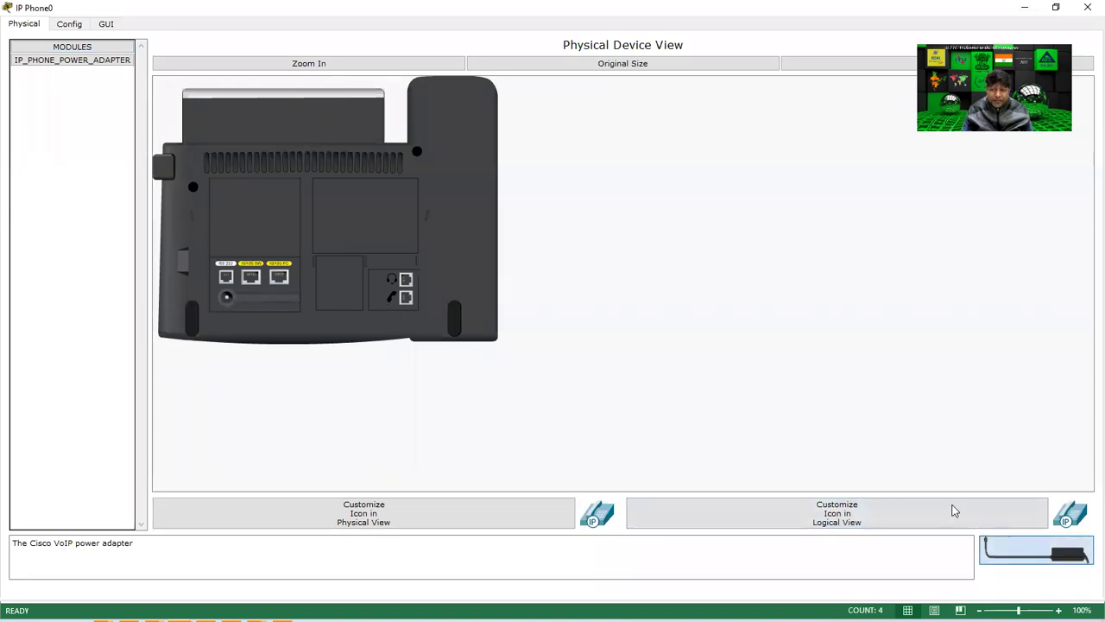
click(228, 299)
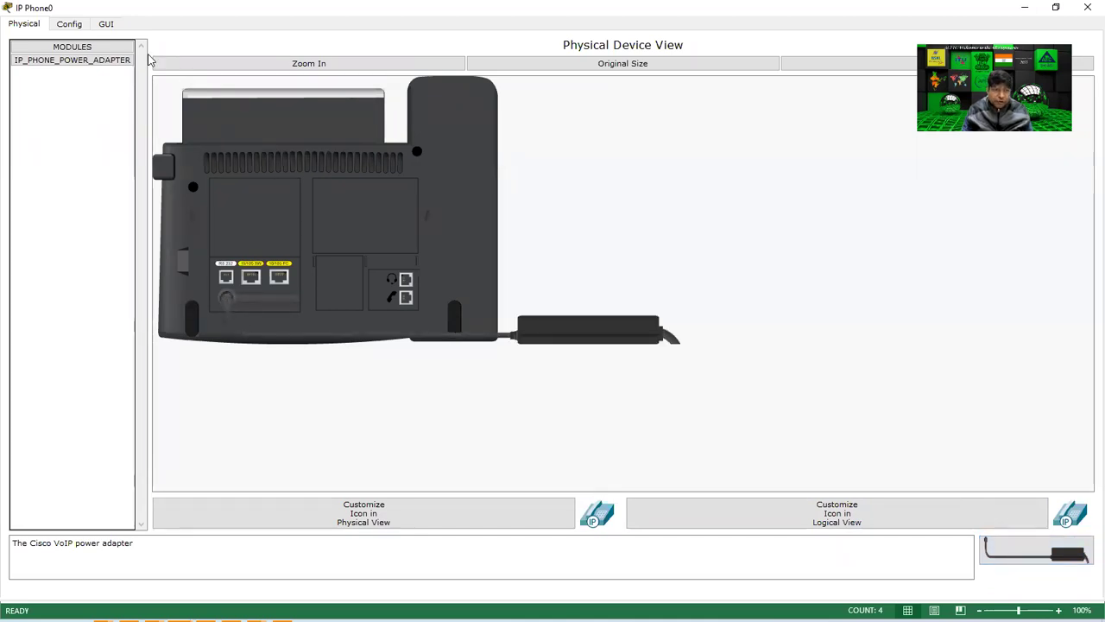
click(107, 24)
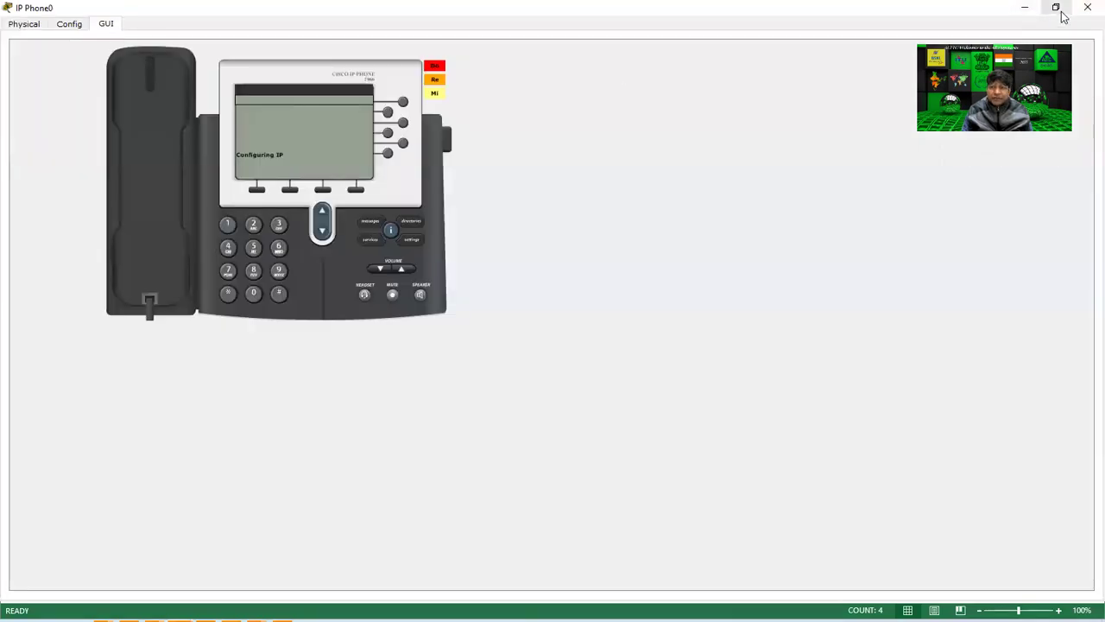
click(1055, 8)
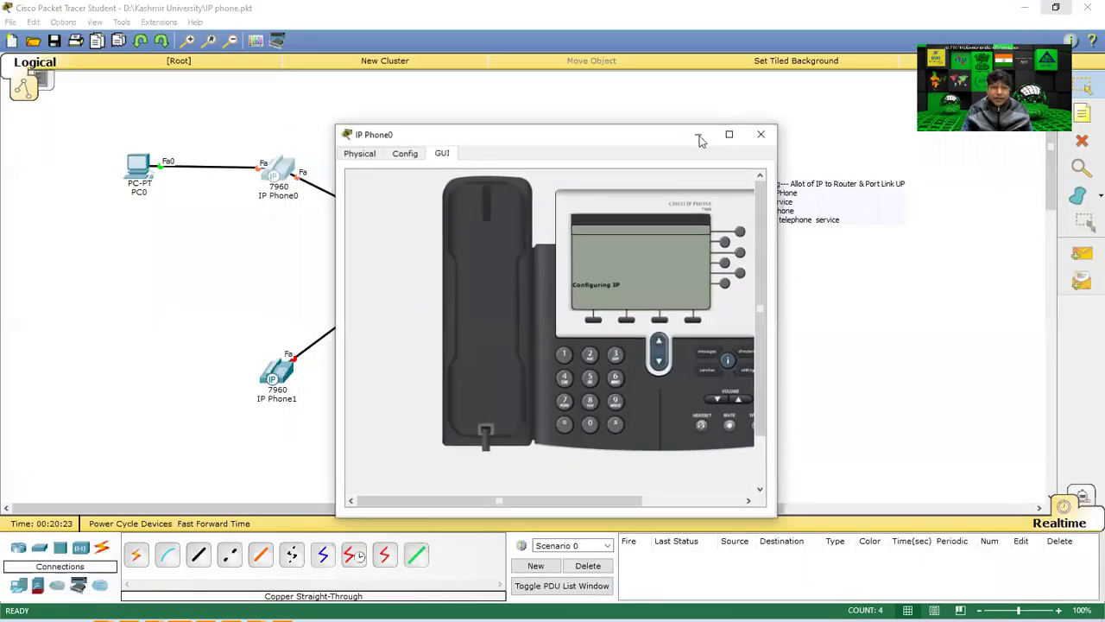
drag(699, 138, 881, 112)
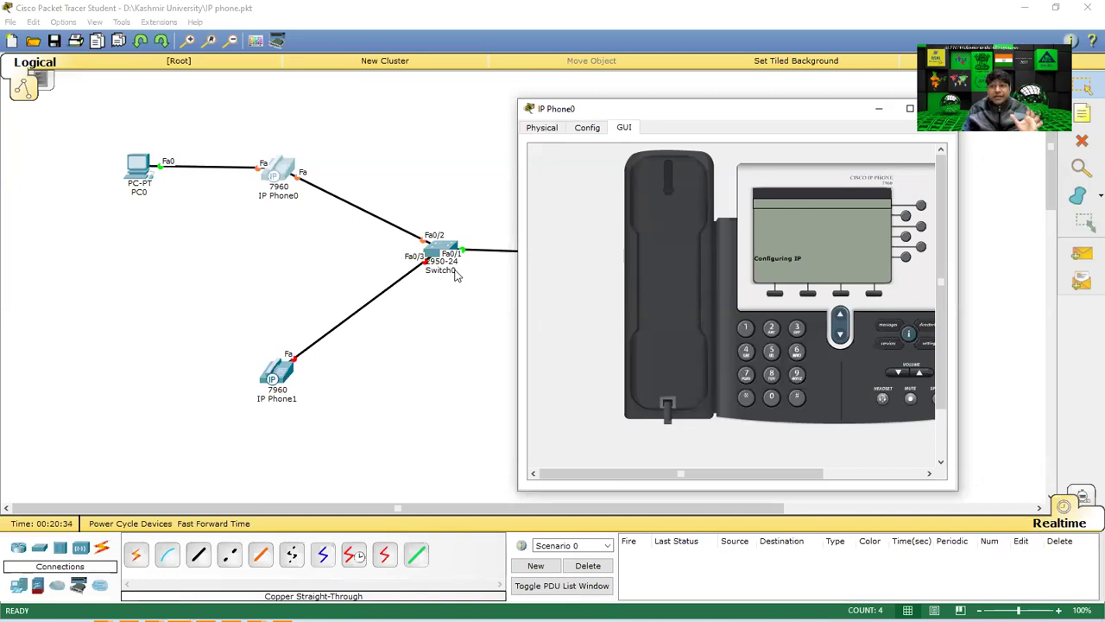
Plug the power adapter into IP Phone1 and view its screen as it boots.
click(279, 381)
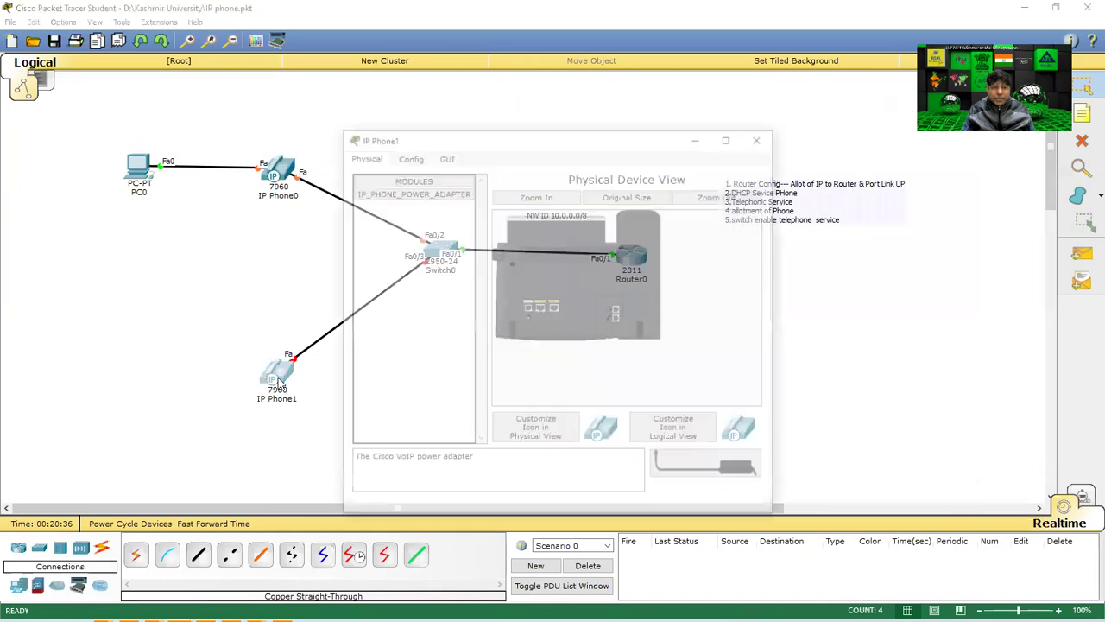
drag(600, 404, 530, 320)
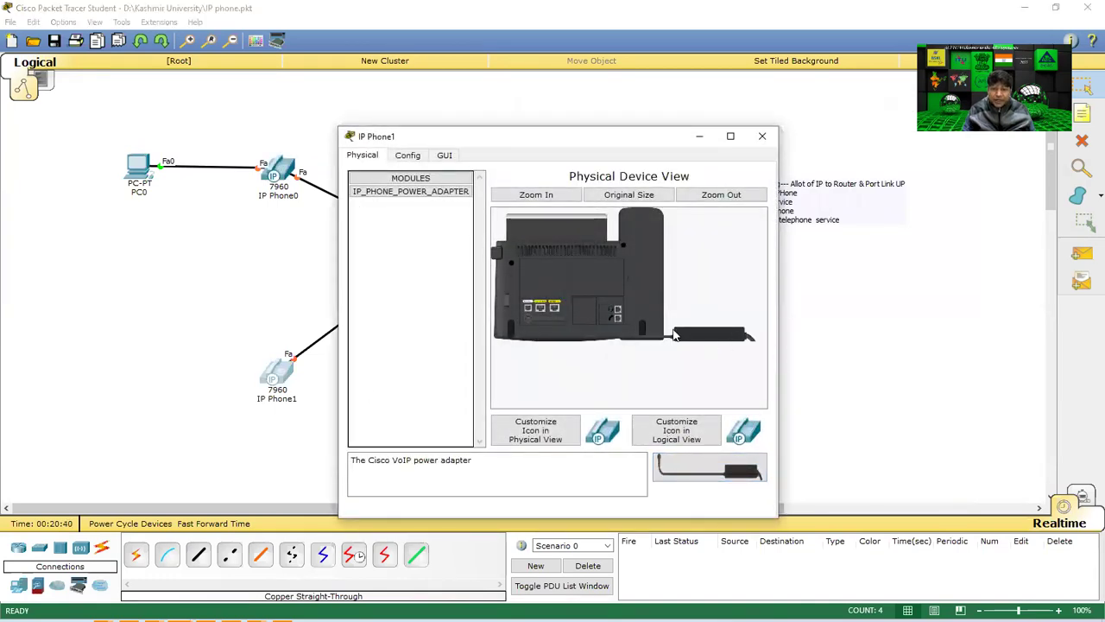
click(444, 155)
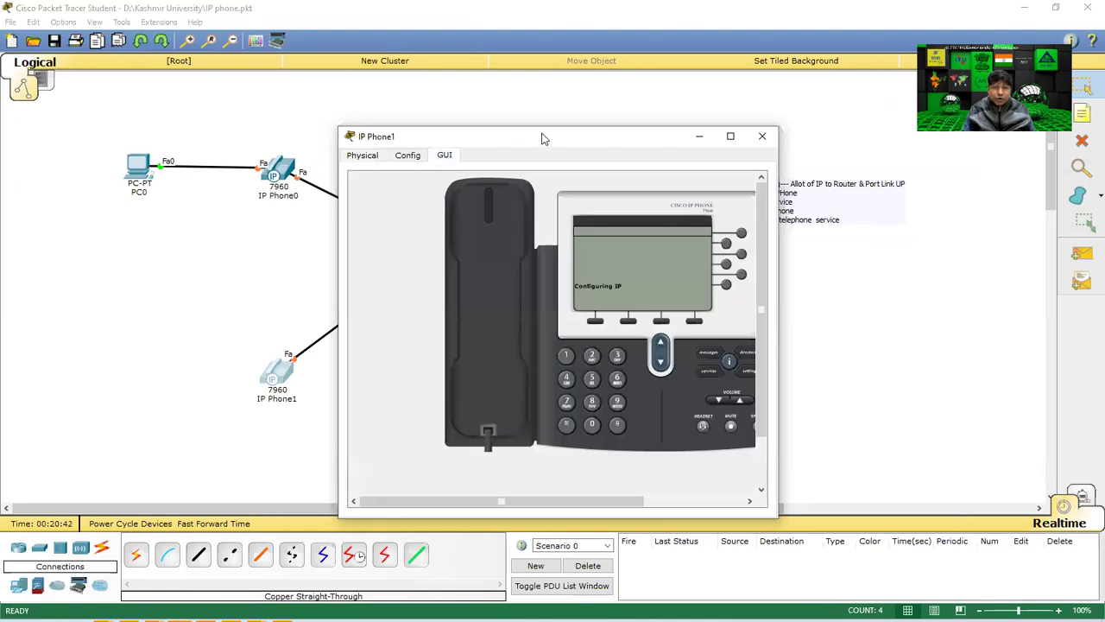
Place the IP Phone1 and IP Phone0 windows side by side until Phone0 shows number 00002.
drag(507, 135, 314, 119)
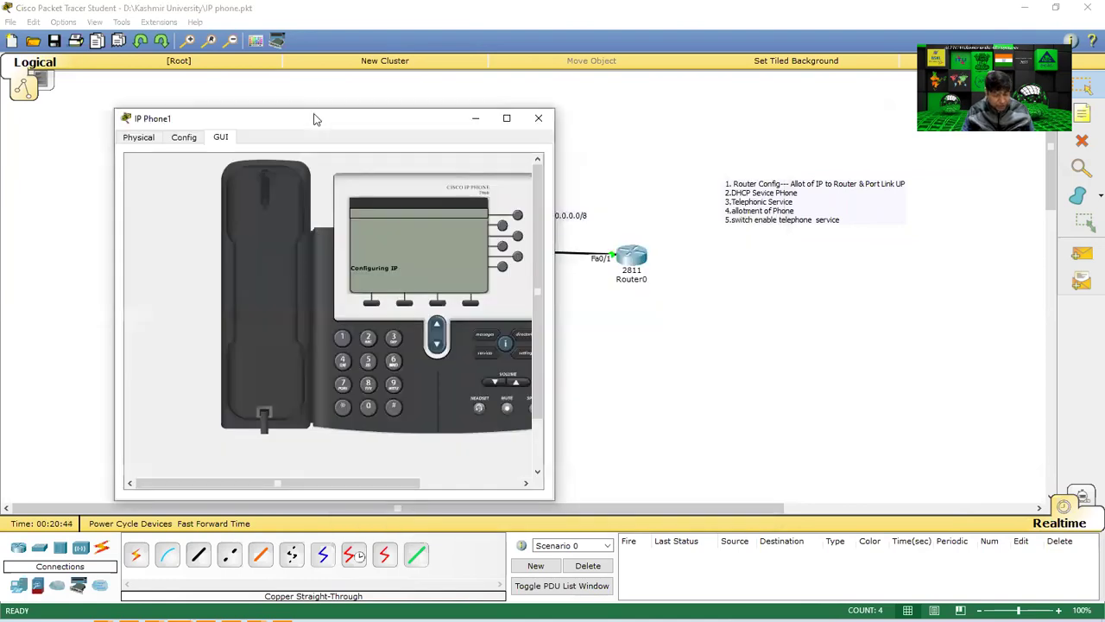
key(super+Tab)
click(449, 147)
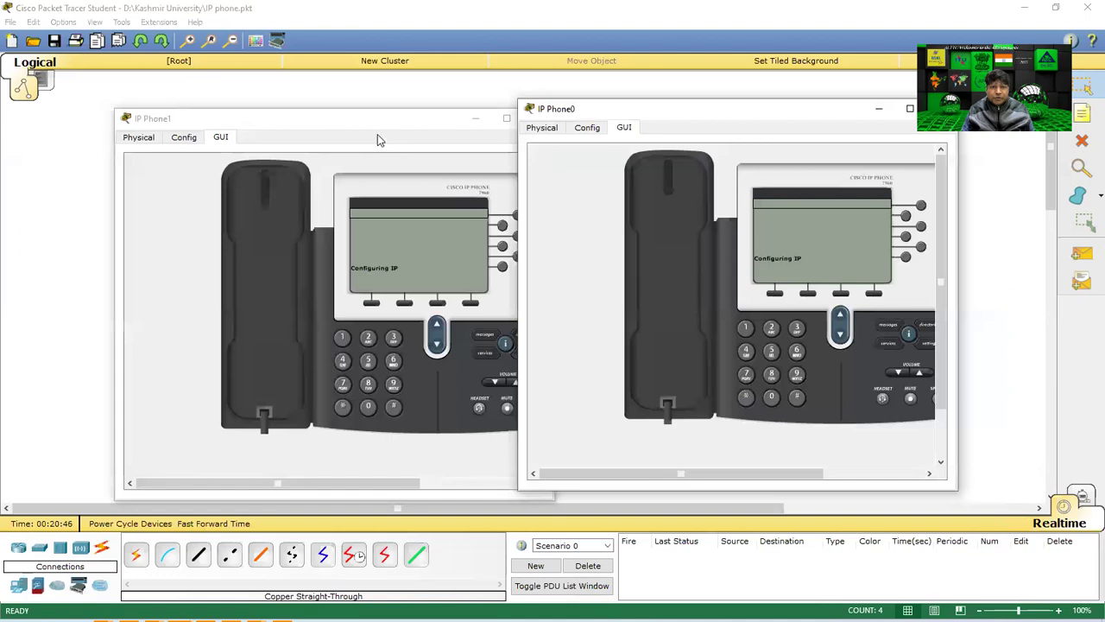
click(377, 140)
drag(350, 115, 292, 102)
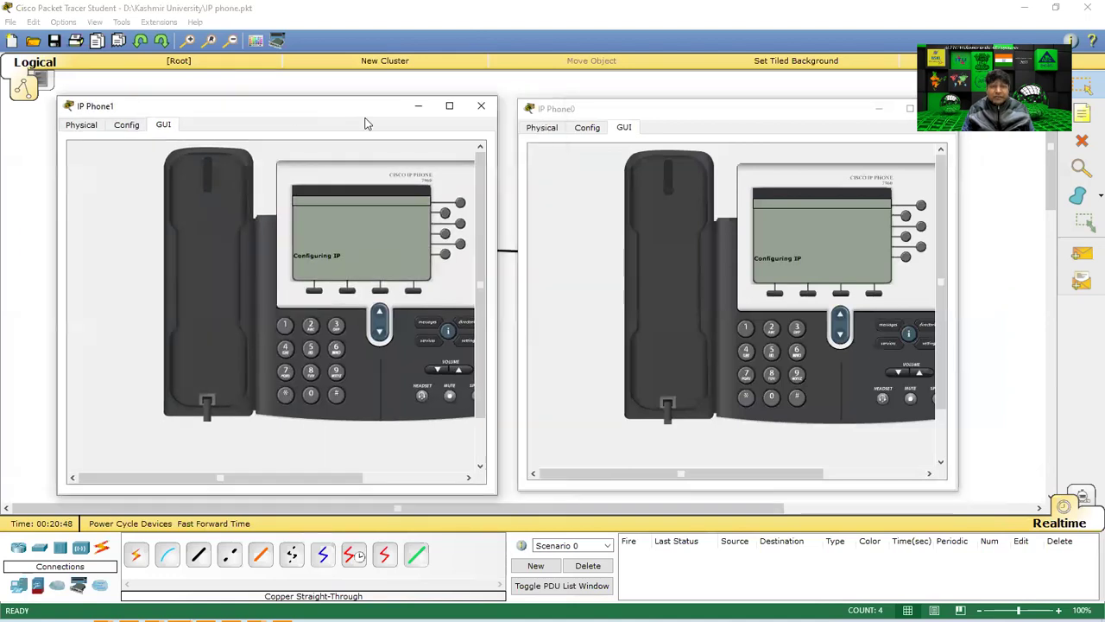
click(624, 112)
drag(623, 112, 598, 112)
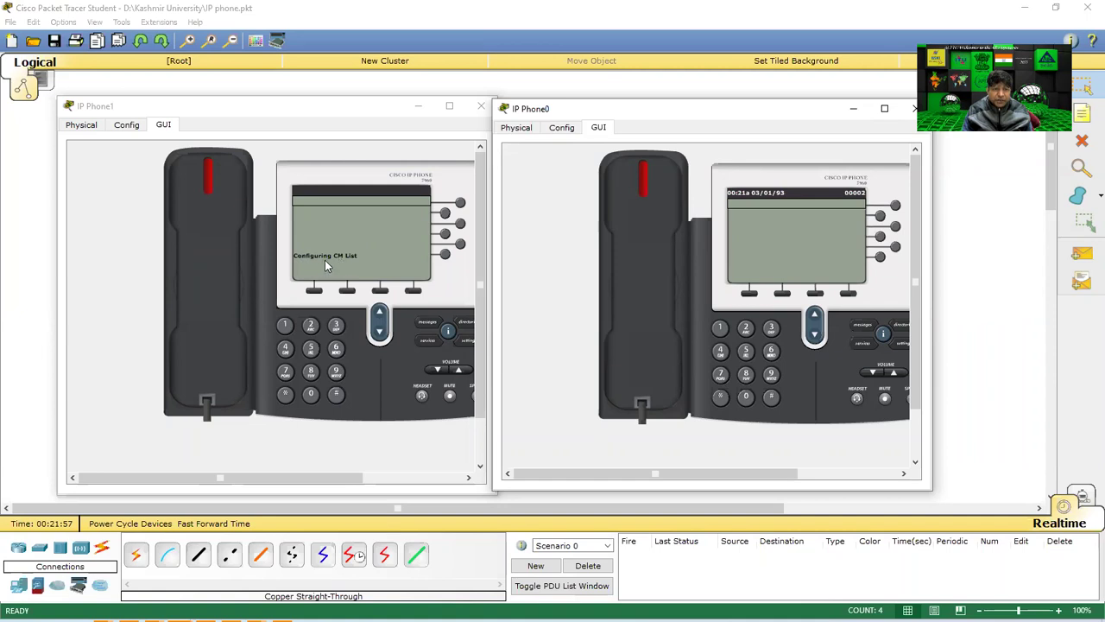
click(981, 379)
Open Router0's command line and scroll through the telephony-service configuration history.
click(629, 259)
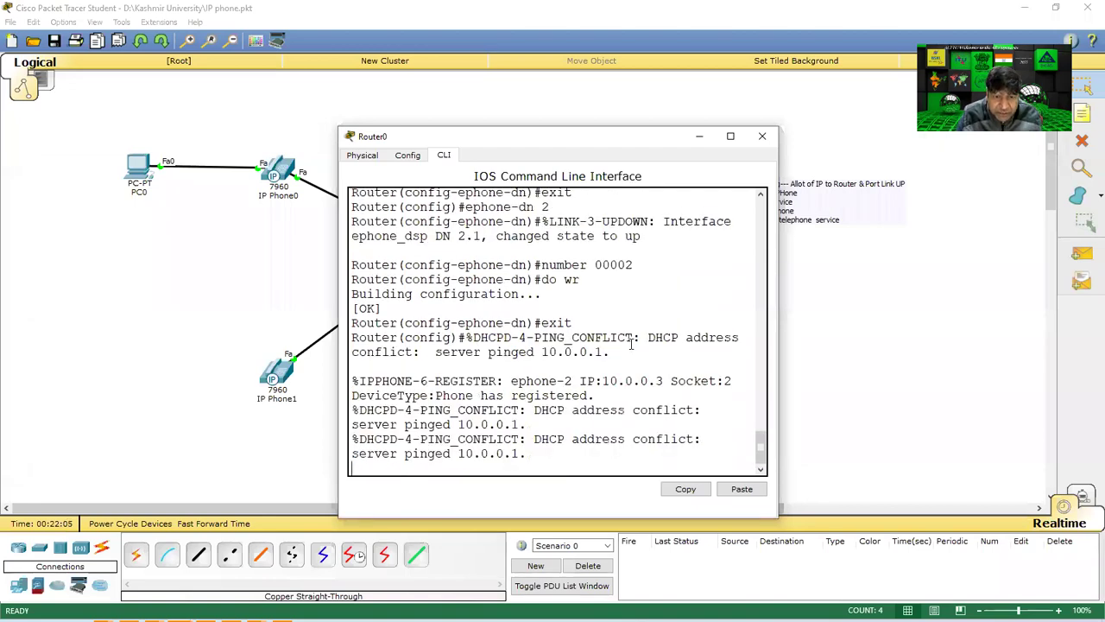
scroll(631, 342, up, 3)
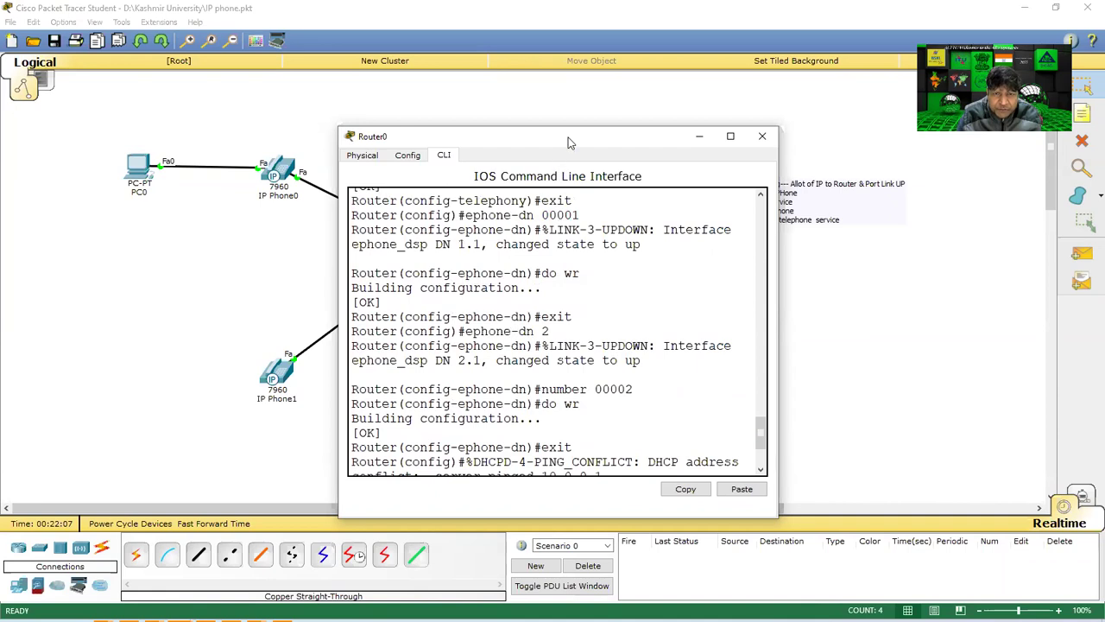
drag(553, 144, 284, 105)
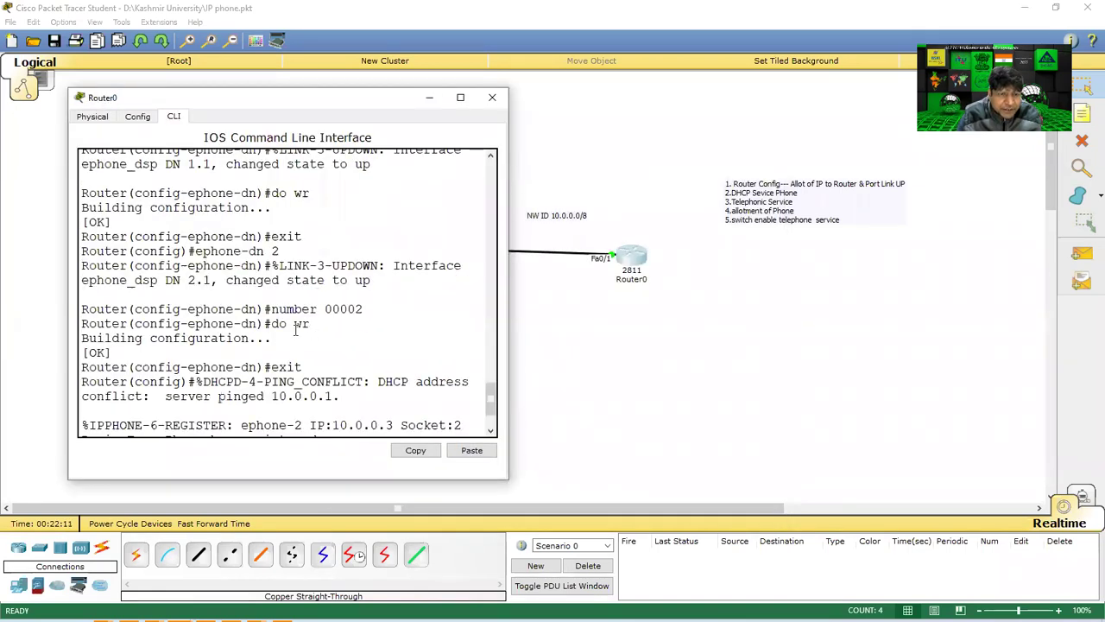
scroll(295, 328, up, 2)
scroll(296, 332, up, 1)
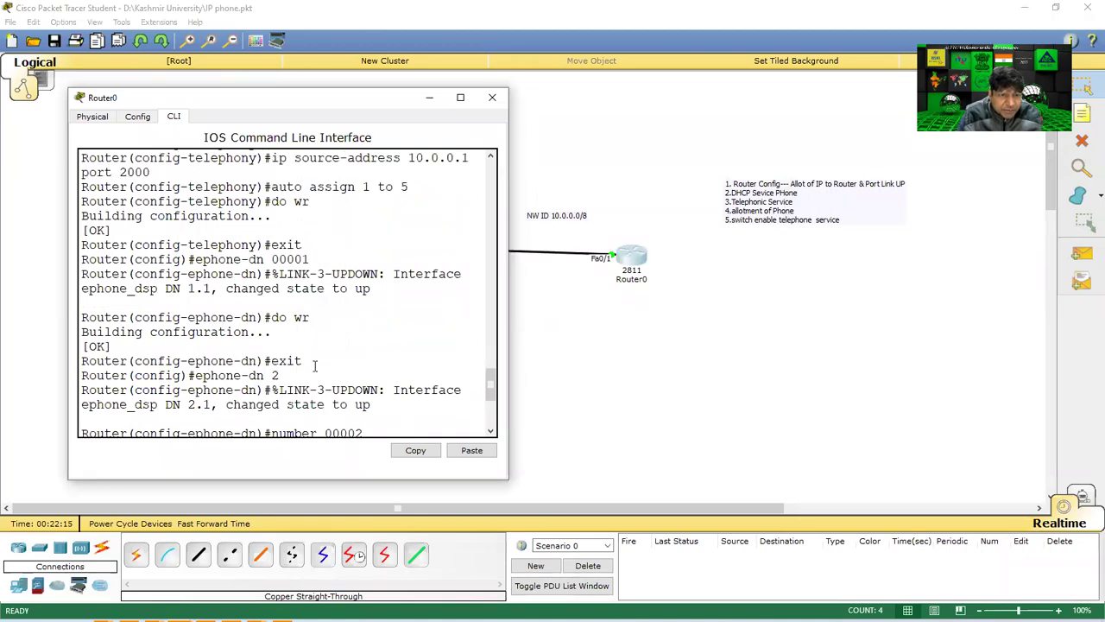
scroll(314, 367, down, 1)
scroll(285, 363, up, 2)
scroll(256, 361, down, 5)
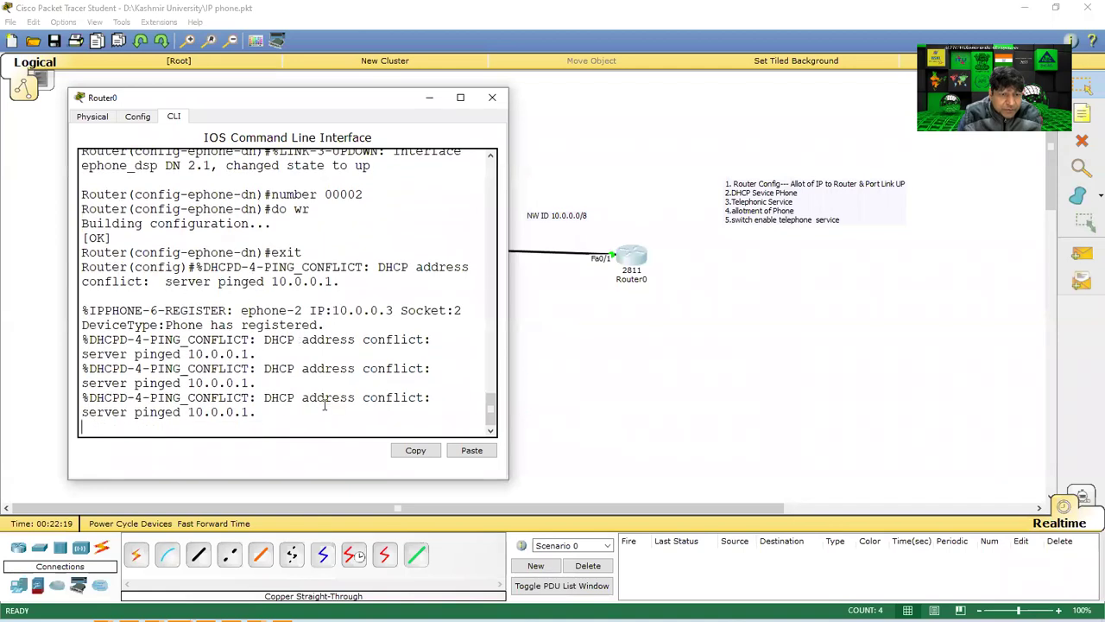
scroll(311, 362, up, 10)
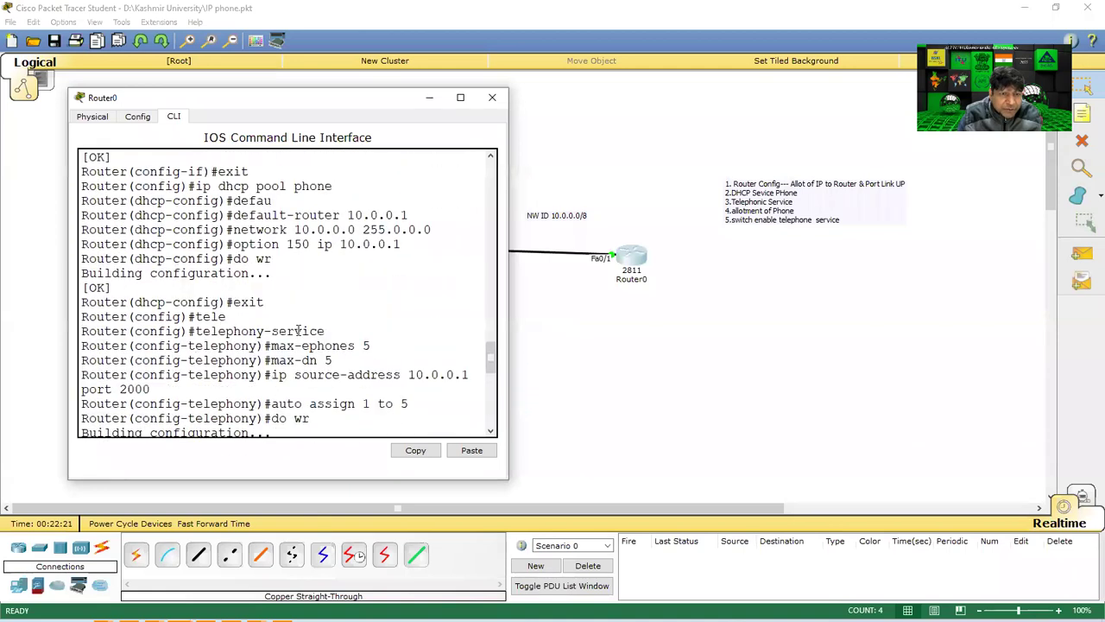
scroll(289, 406, down, 3)
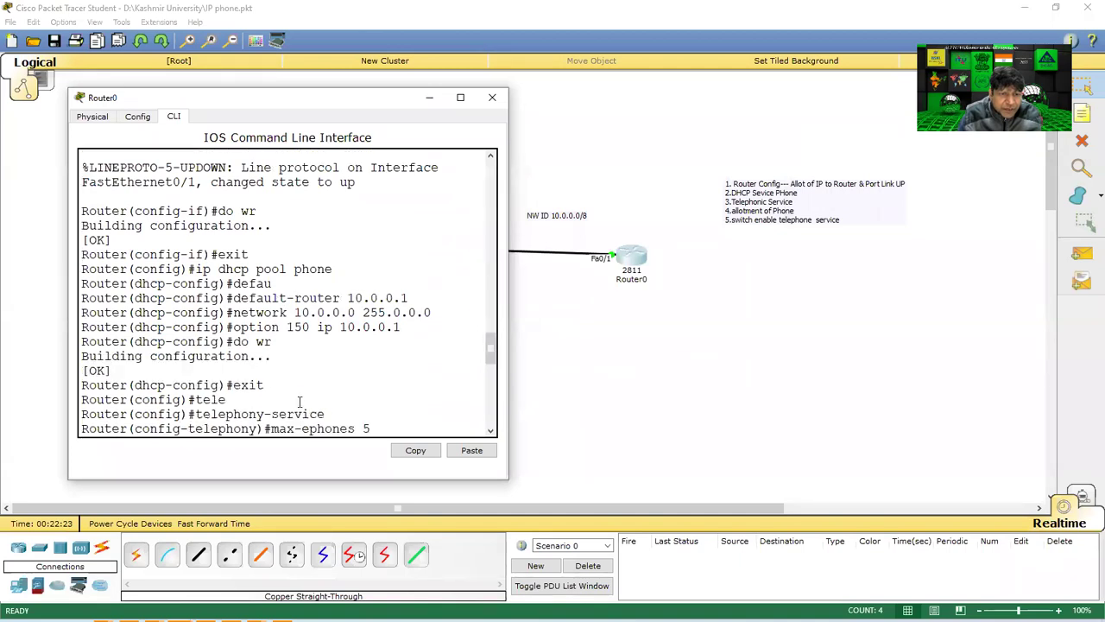
scroll(277, 389, down, 1)
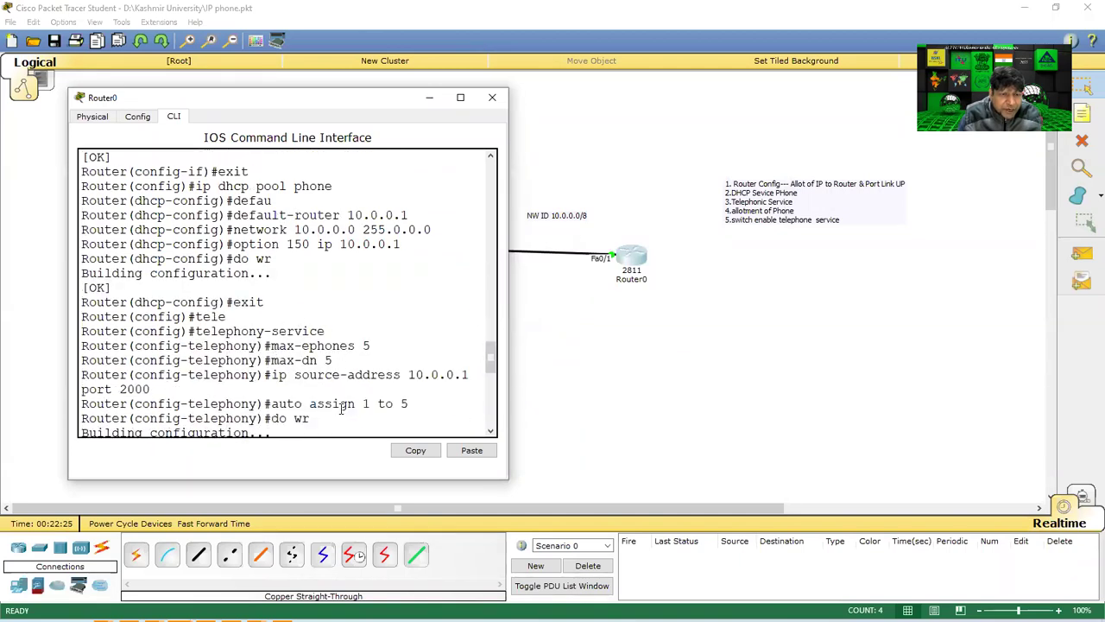
Highlight key configuration lines, including the ephone-dn 00001 line.
drag(272, 375, 423, 377)
drag(271, 403, 437, 406)
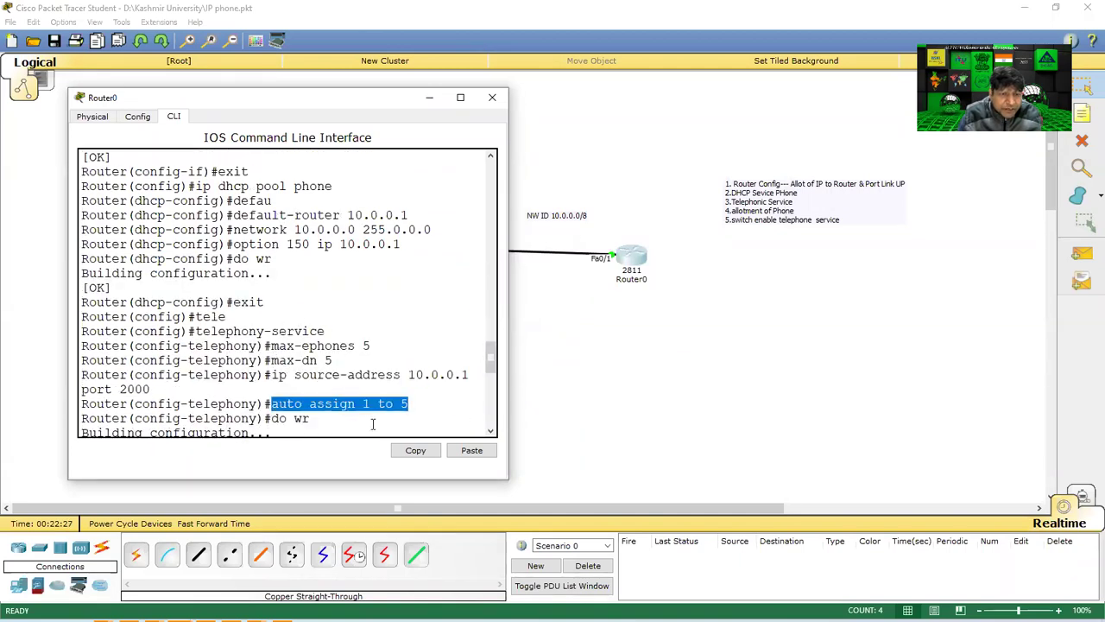
scroll(369, 422, down, 2)
scroll(213, 393, down, 5)
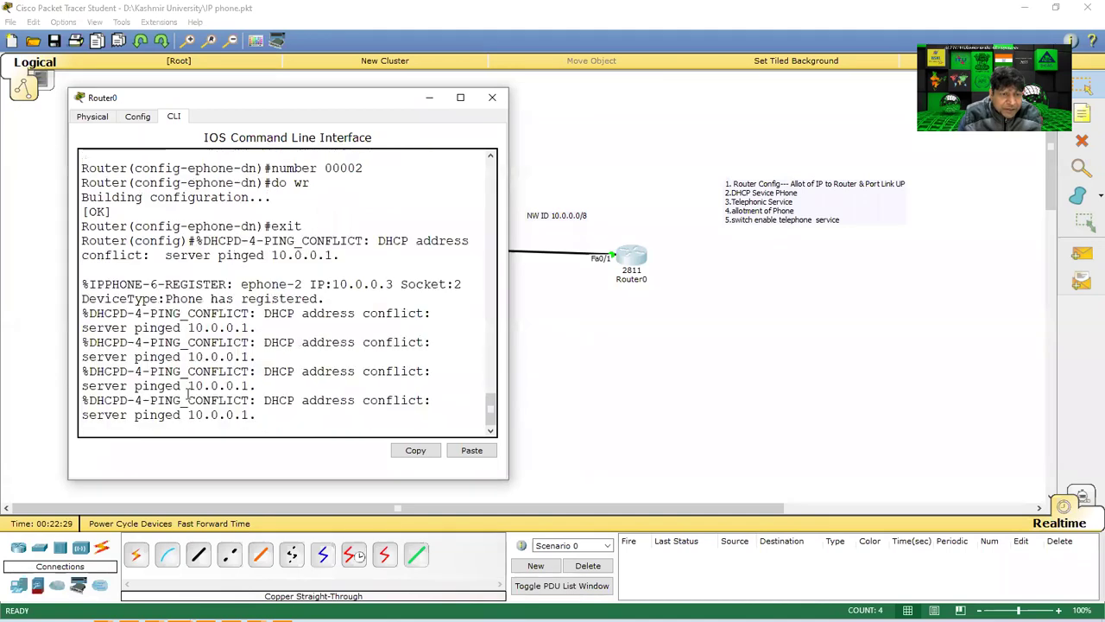
scroll(217, 215, up, 2)
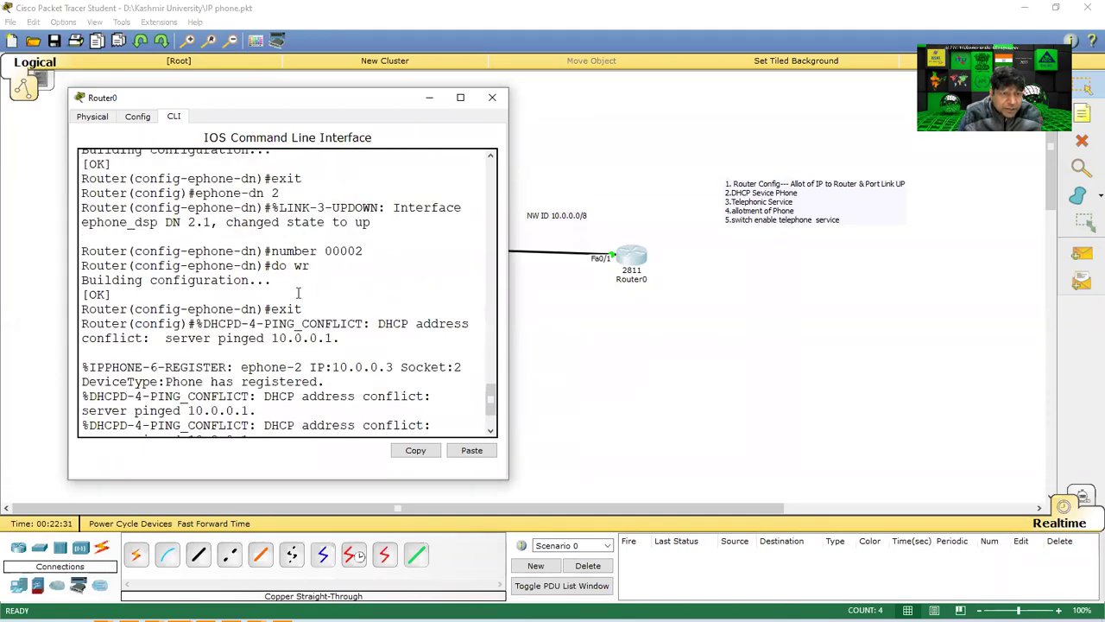
scroll(271, 264, up, 2)
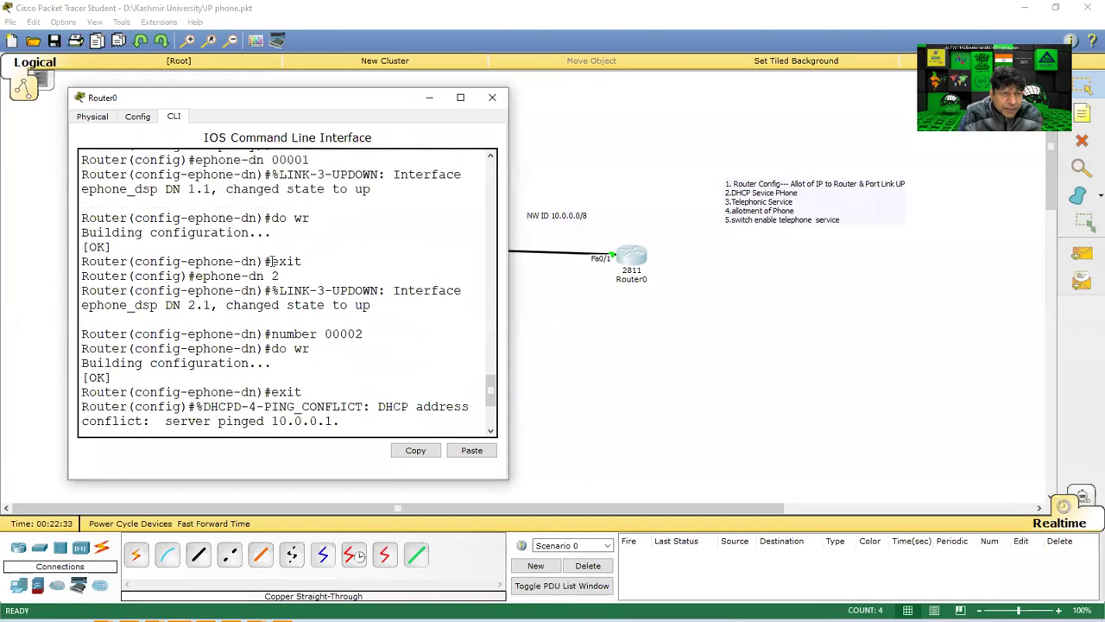
scroll(270, 261, up, 1)
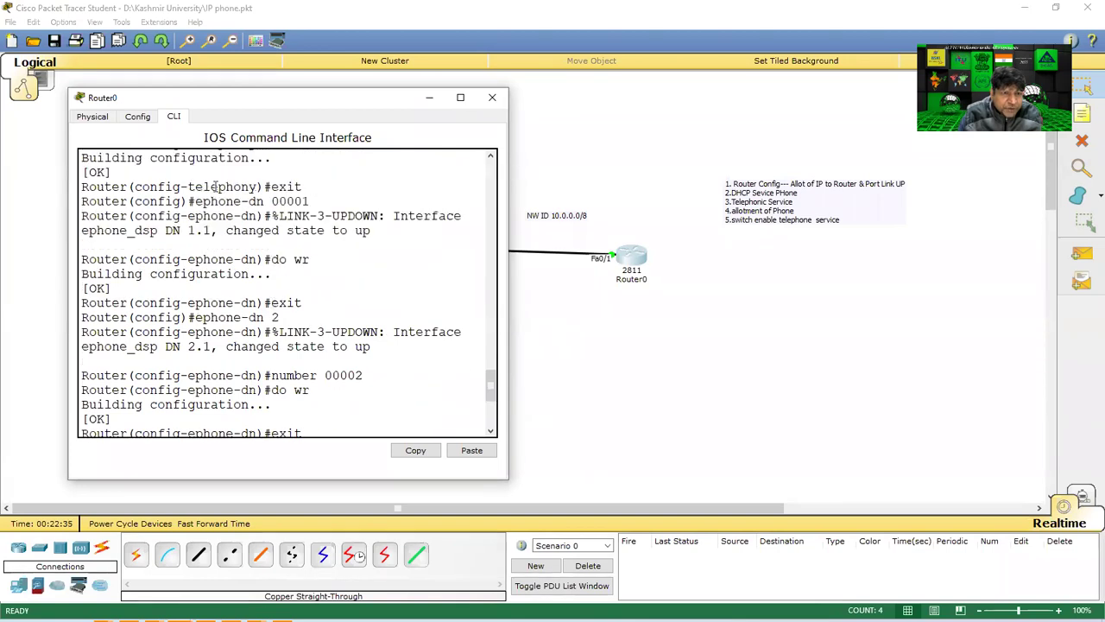
drag(195, 201, 335, 200)
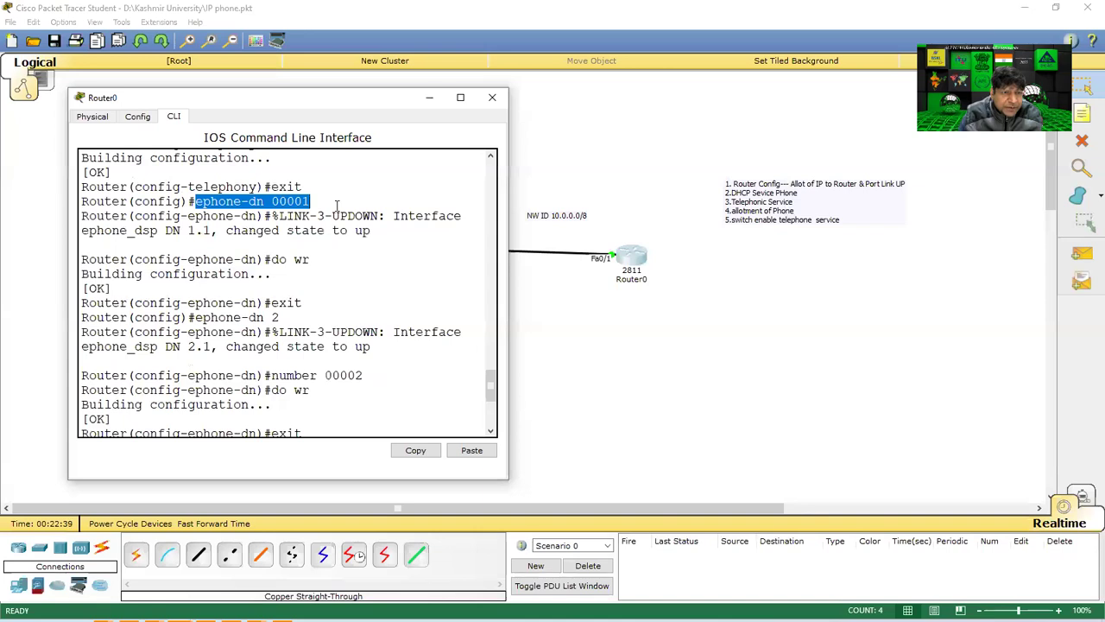
scroll(336, 205, up, 1)
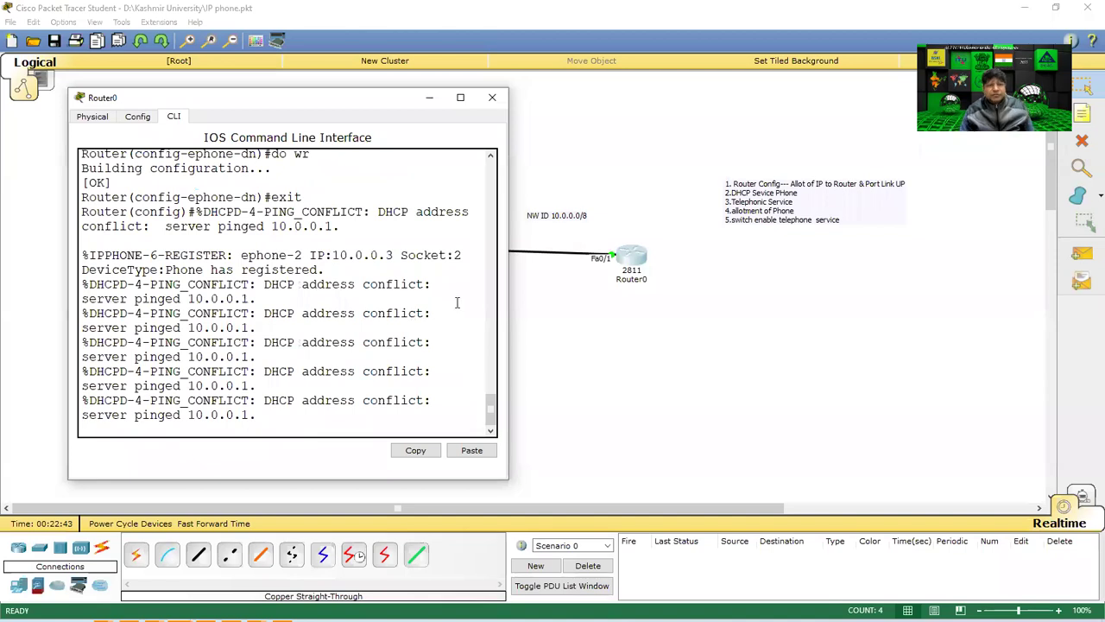
Close Router0's window and check IP Phone1's screen status.
click(493, 98)
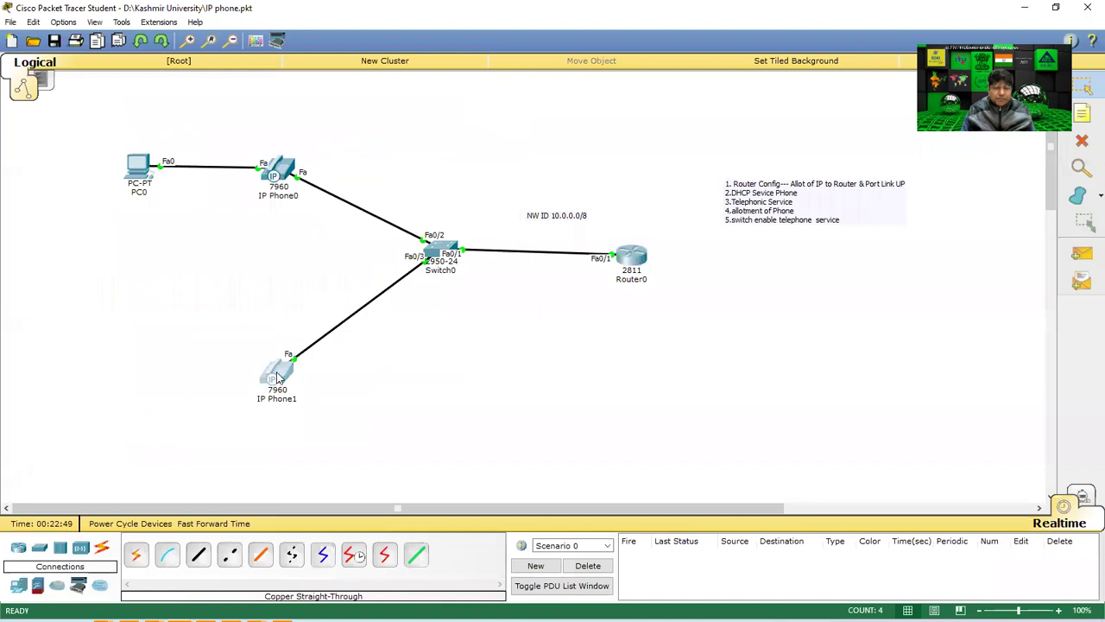
click(275, 373)
click(481, 105)
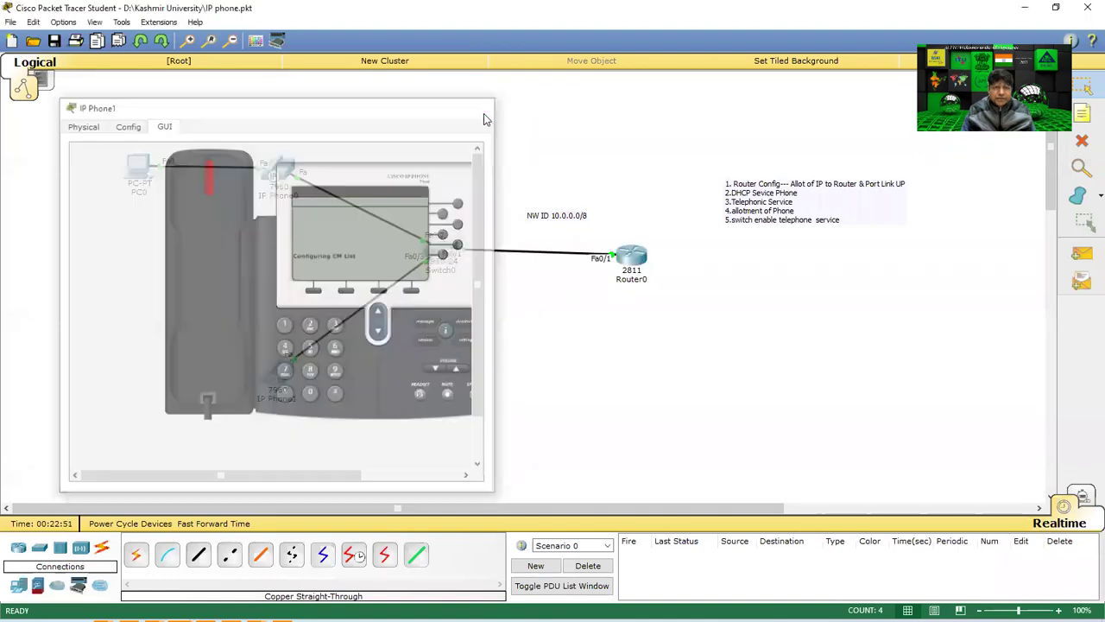
Reopen Router0's console and scroll up to mark the earlier ephone-dn 00001 command.
click(633, 269)
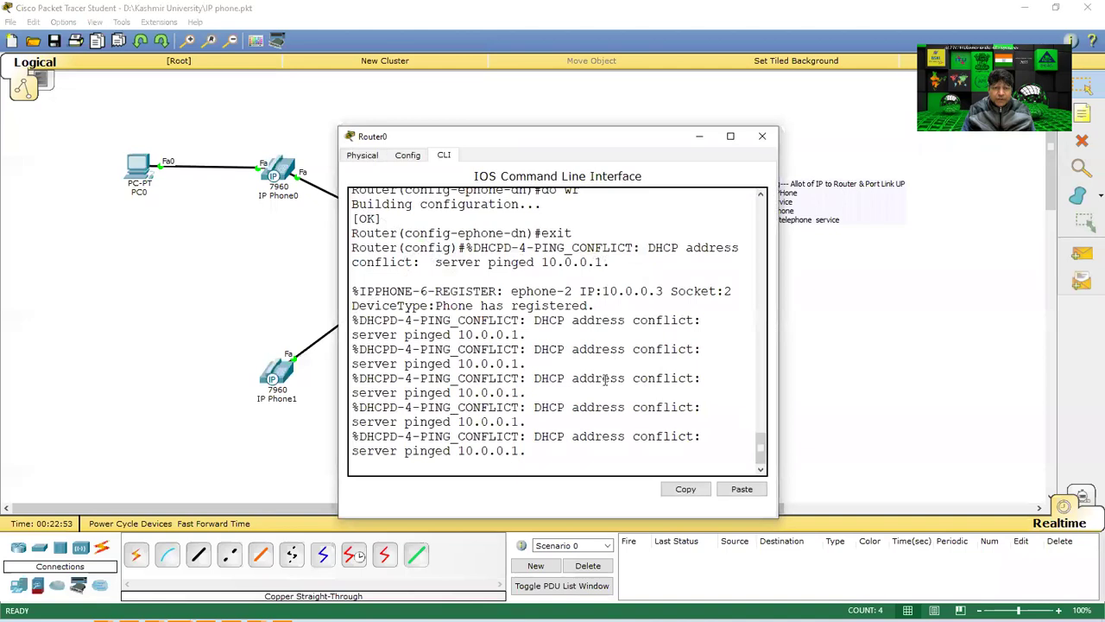
scroll(605, 380, up, 5)
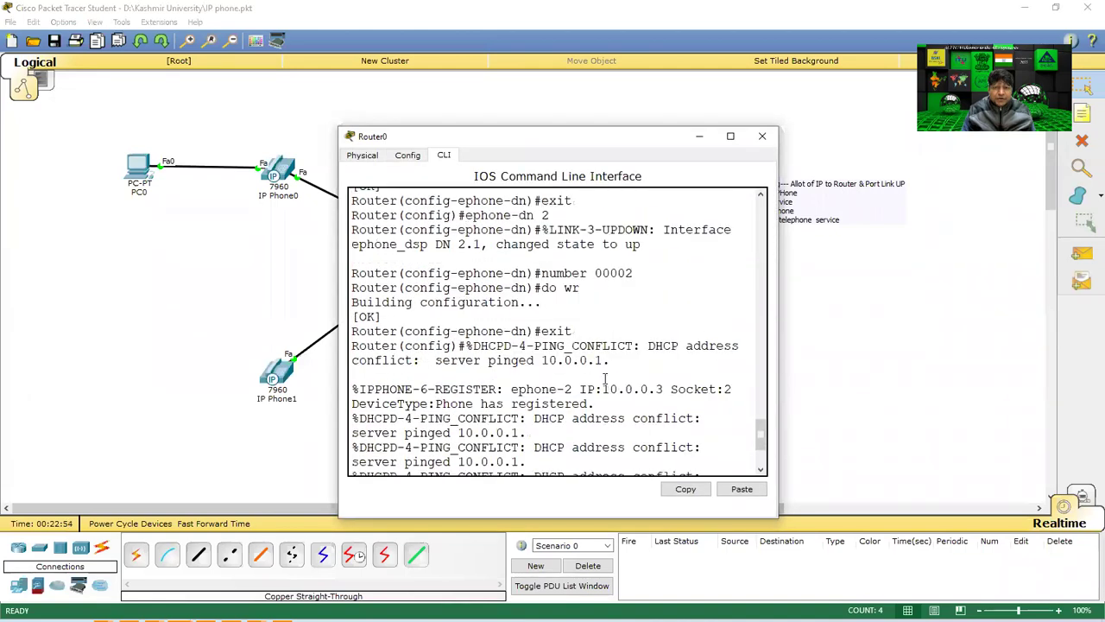
scroll(605, 378, up, 2)
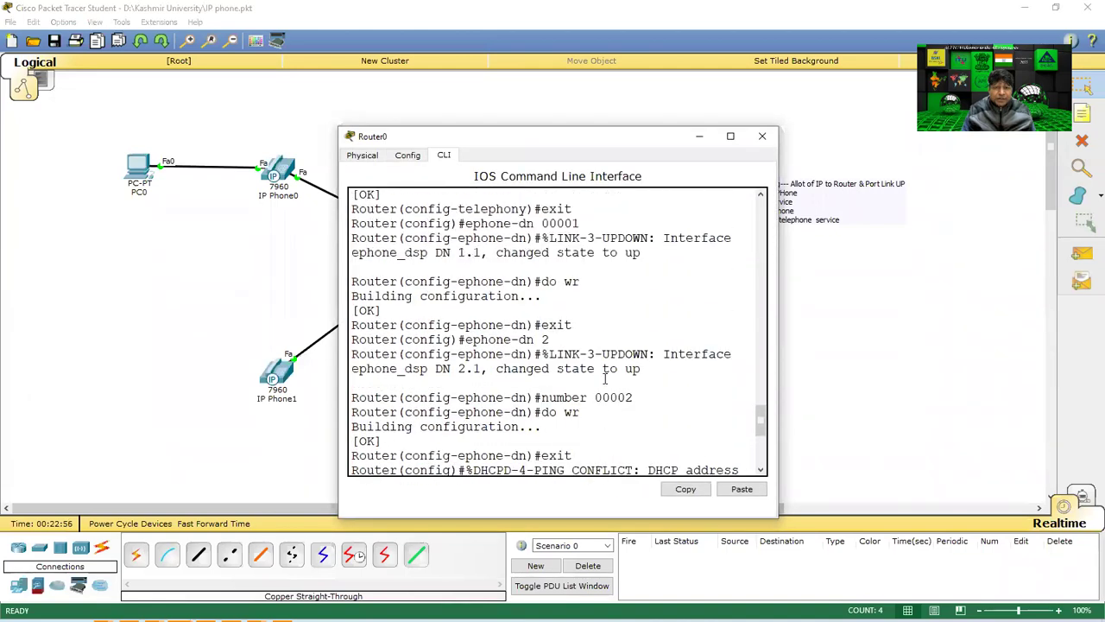
drag(514, 259, 656, 265)
click(488, 304)
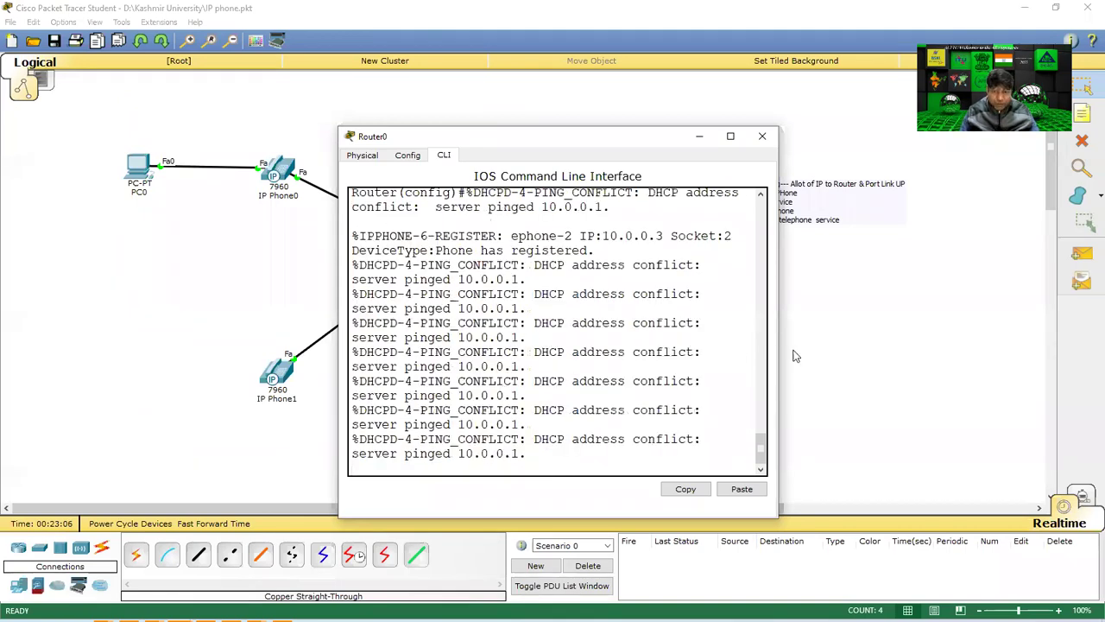
Reopen Router0's console and submit 'ephon', which is rejected as ambiguous.
click(763, 138)
click(631, 259)
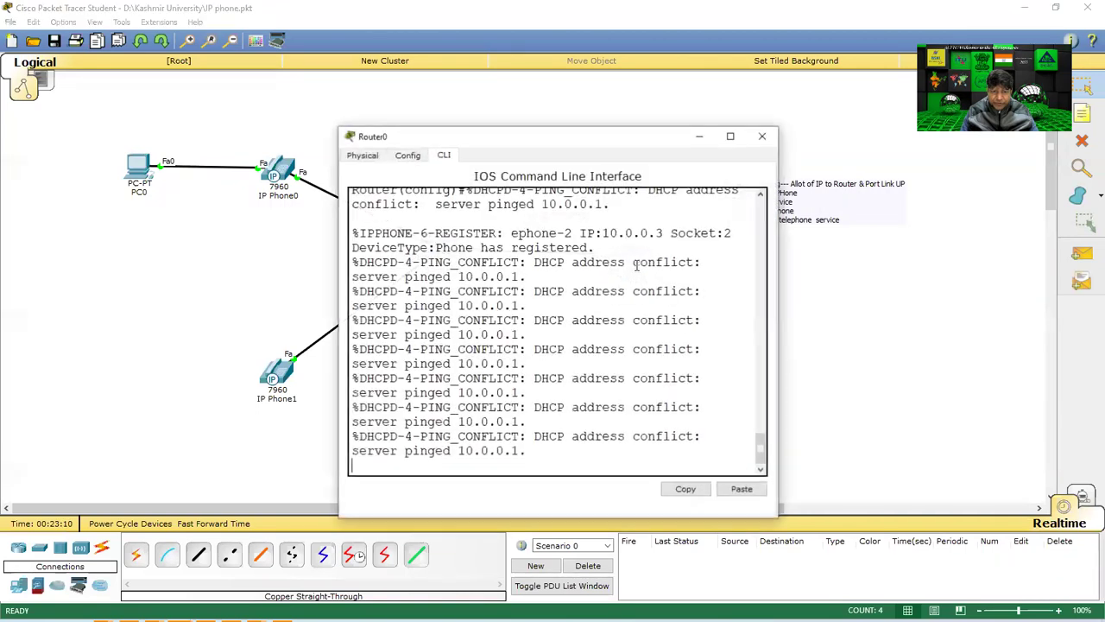
key(Return)
key(Return)
key(Return)
key(Return)
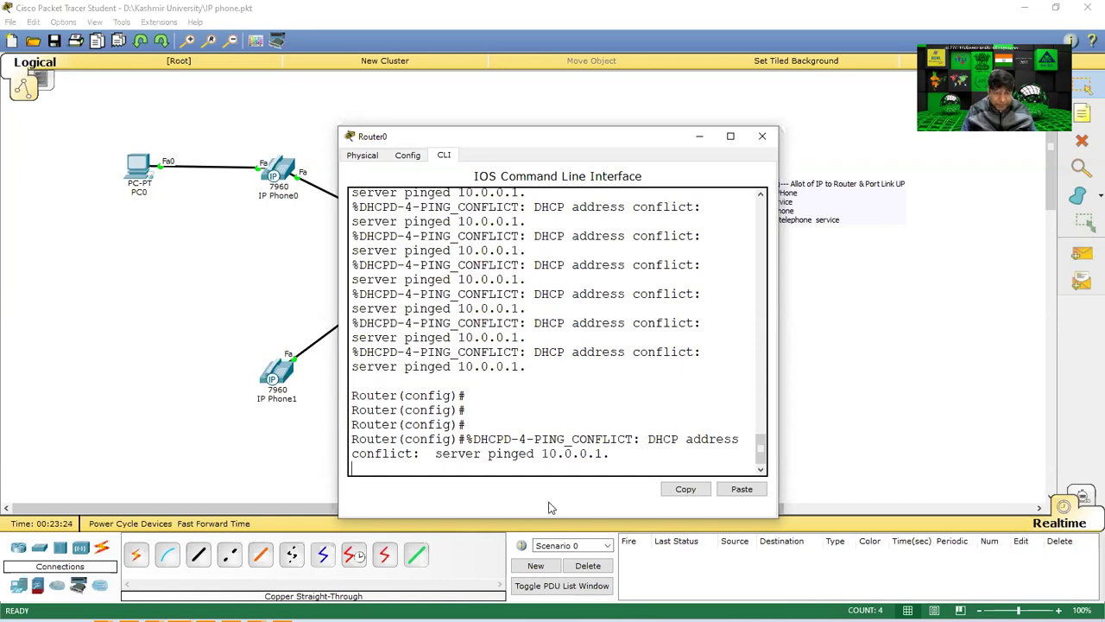
key(Return)
key(Return)
key(Return)
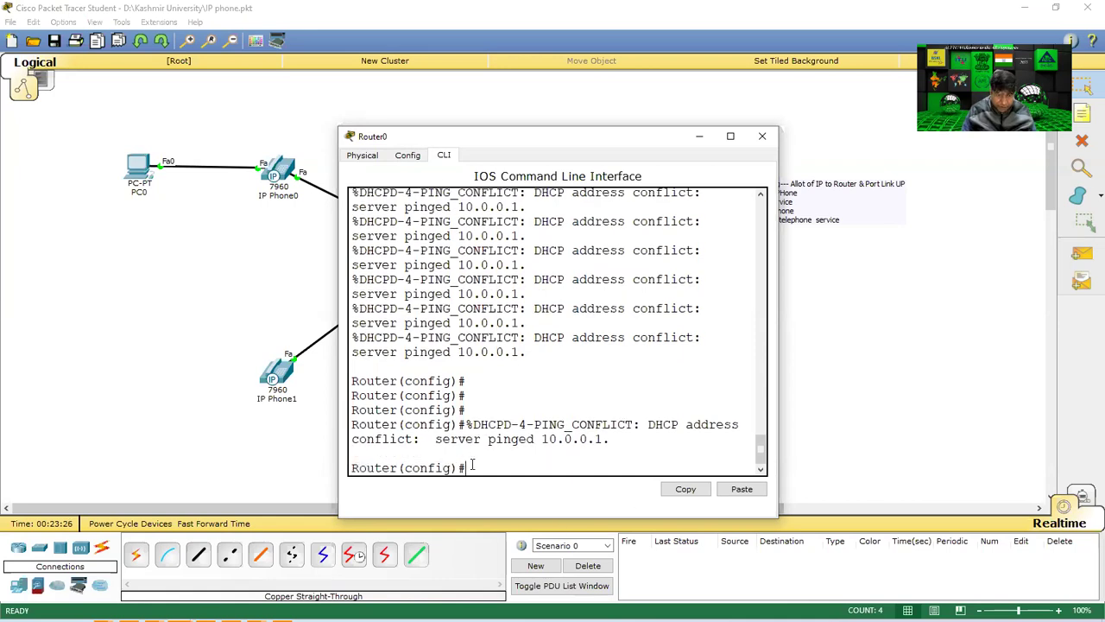
text(ephone)
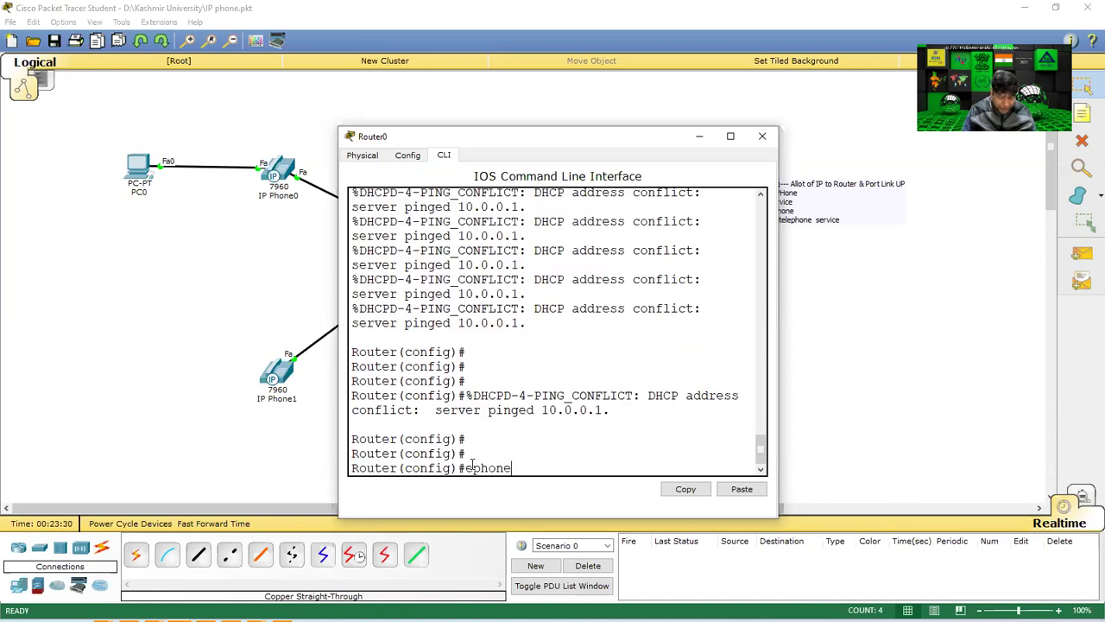
text(-dn)
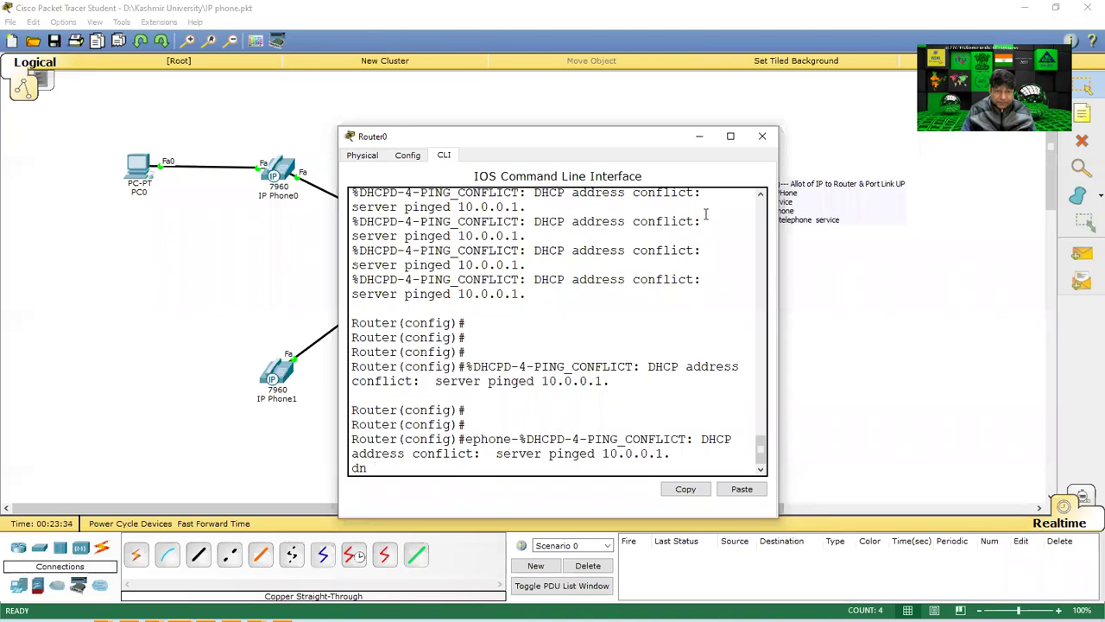
key(BackSpace)
key(BackSpace)
key(BackSpace)
key(BackSpace)
key(BackSpace)
key(Return)
key(Return)
key(Return)
key(Return)
key(Return)
Type 'ephone' on the prompt, then close and reopen Router0's window.
text(ephone %DHCPD-4-PING_CONFLICT: DHCP)
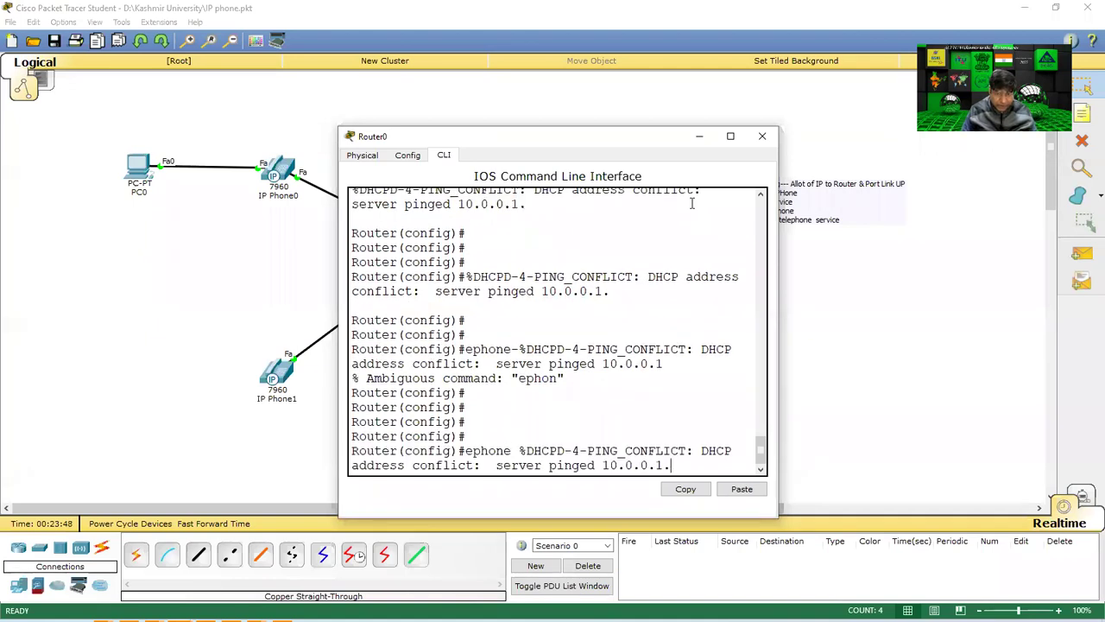
key(BackSpace)
key(BackSpace)
key(BackSpace)
key(BackSpace)
key(BackSpace)
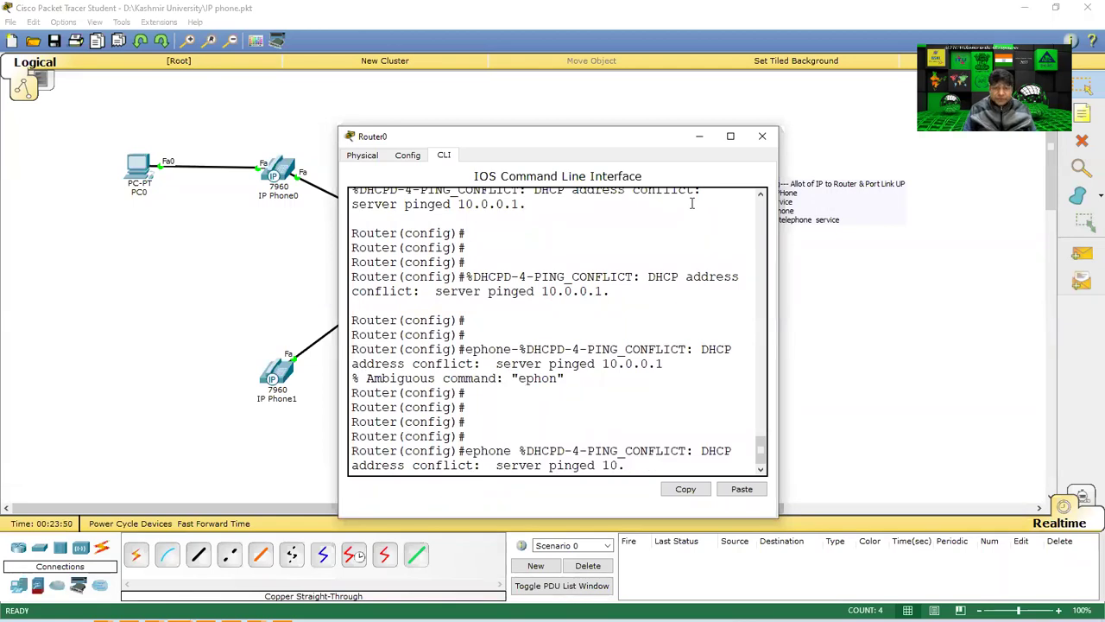
click(763, 136)
click(635, 257)
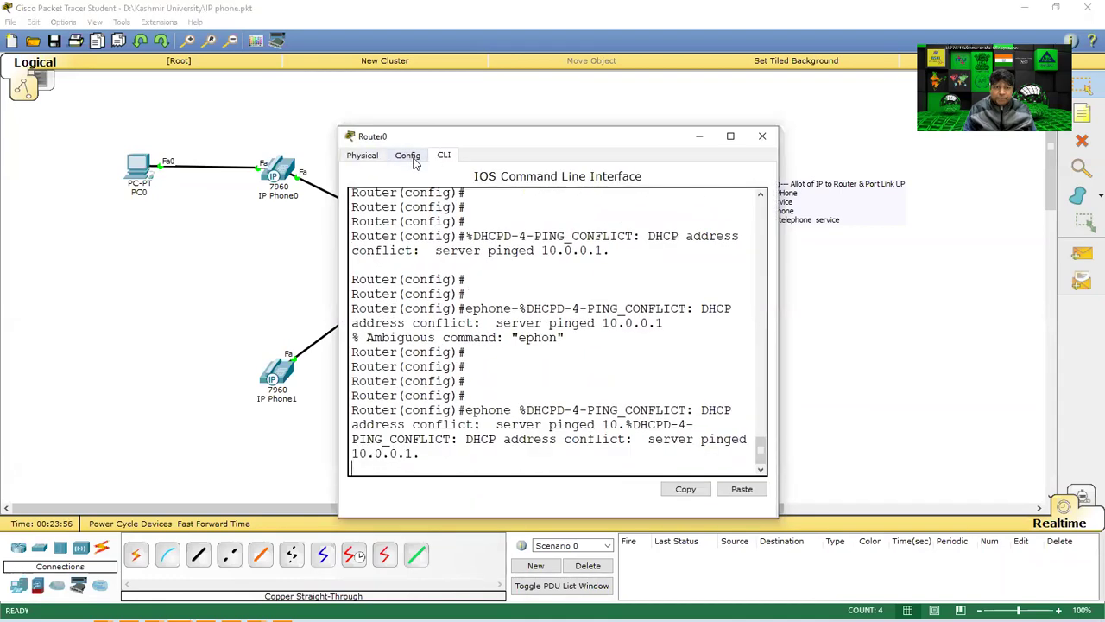
Switch Router0's power back on after the 'Device must be powered on' error, and watch it boot.
click(358, 157)
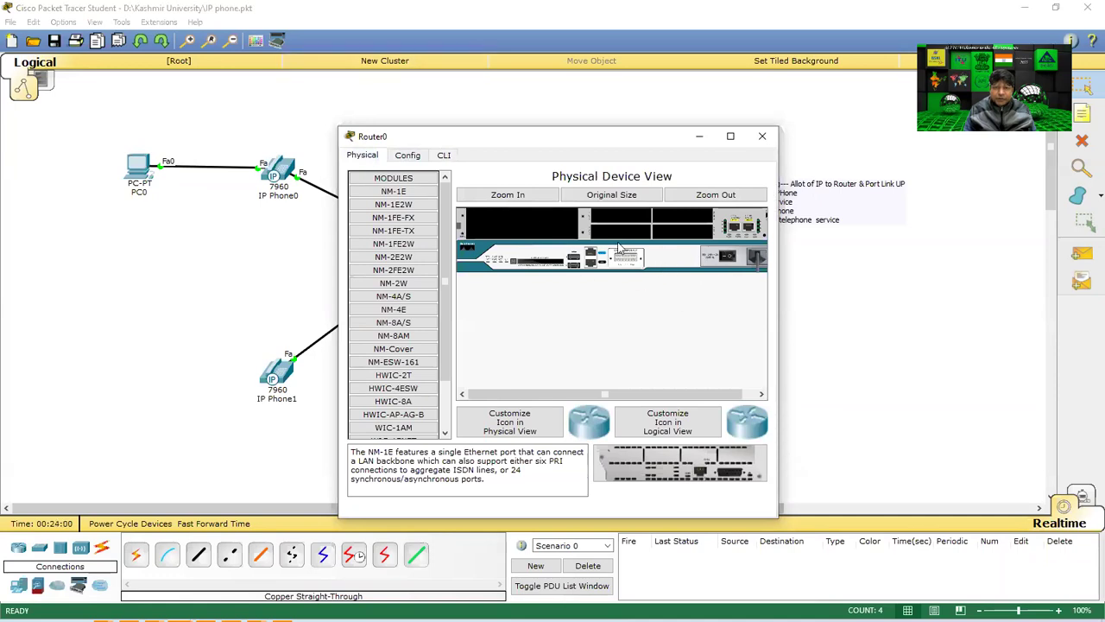
click(444, 155)
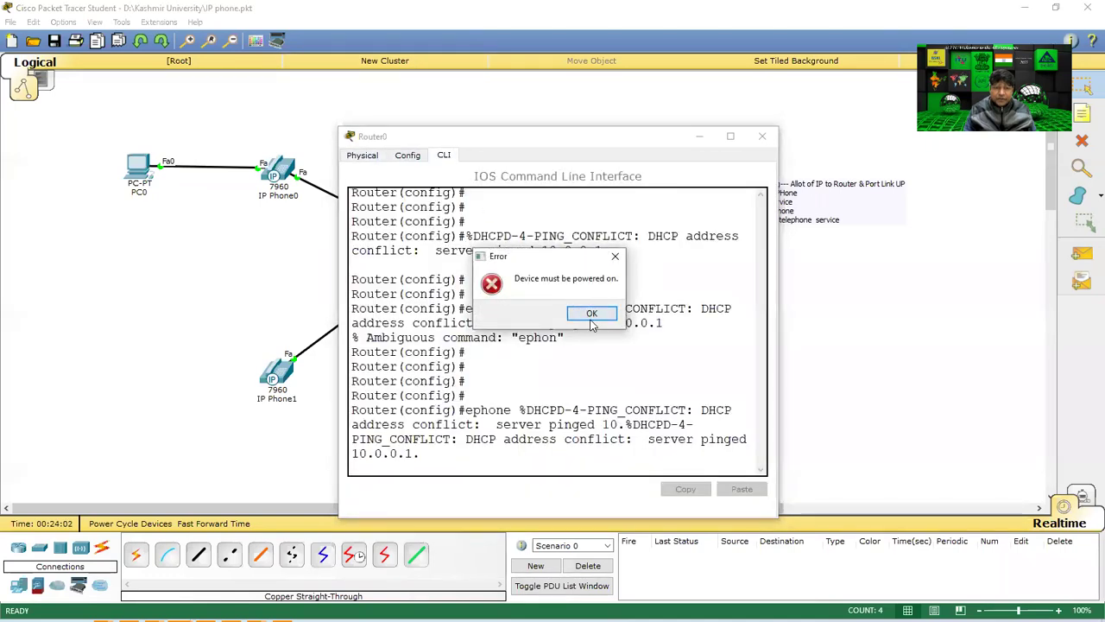
click(591, 314)
click(444, 156)
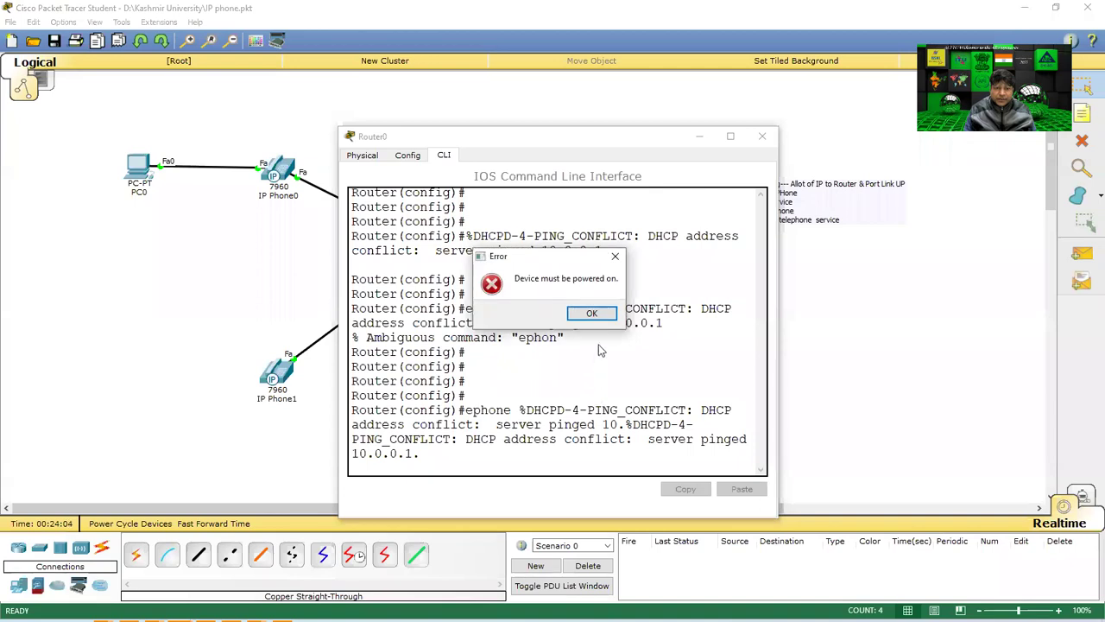
click(590, 312)
click(751, 257)
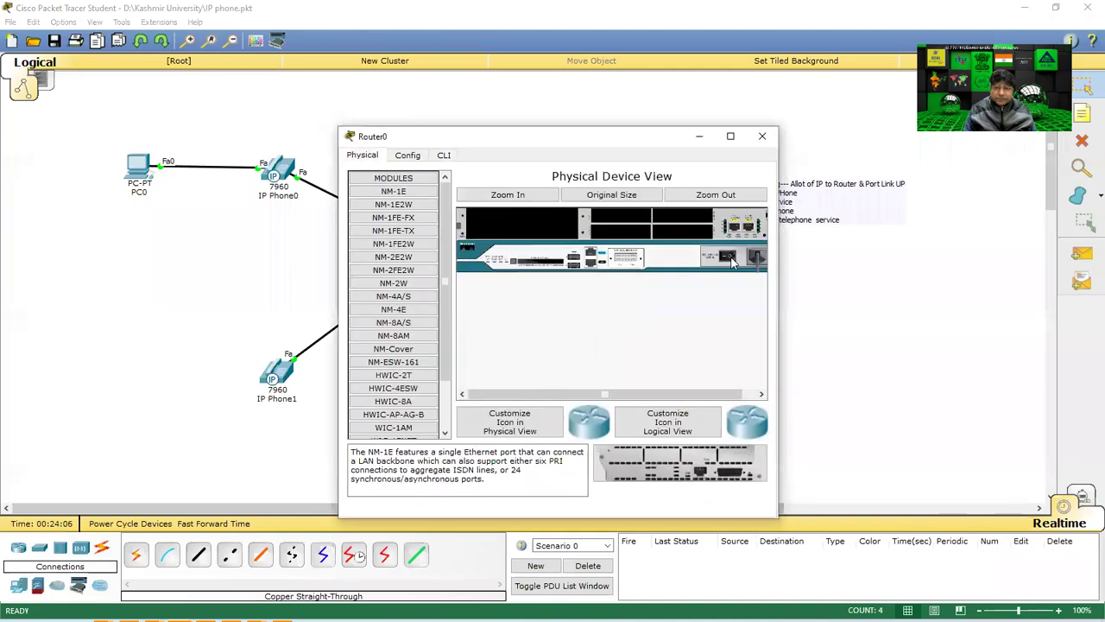
click(444, 156)
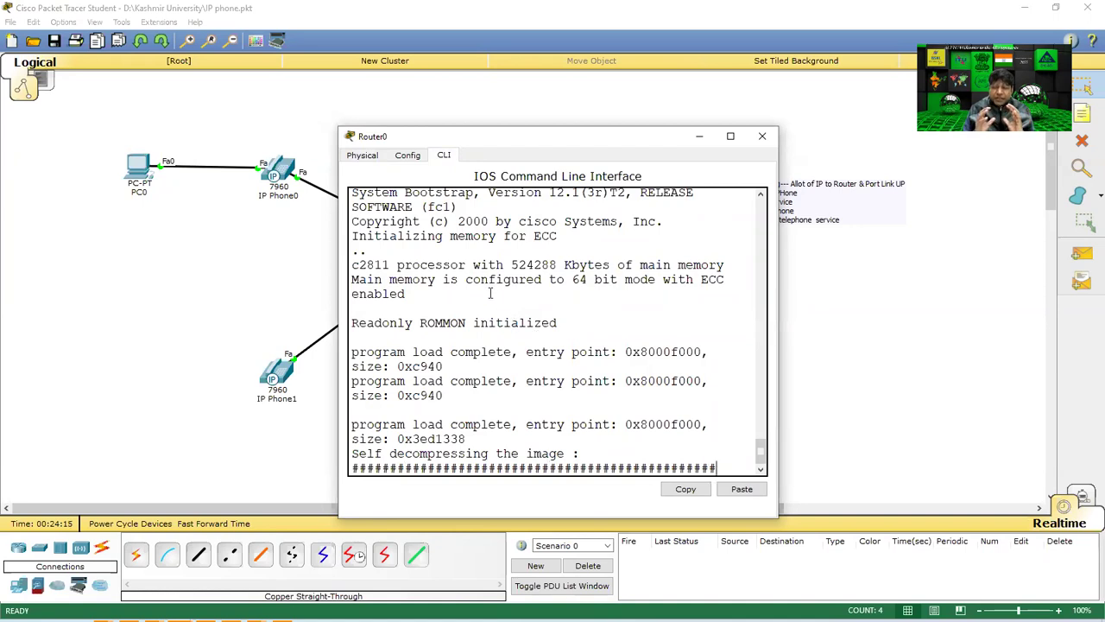
click(263, 233)
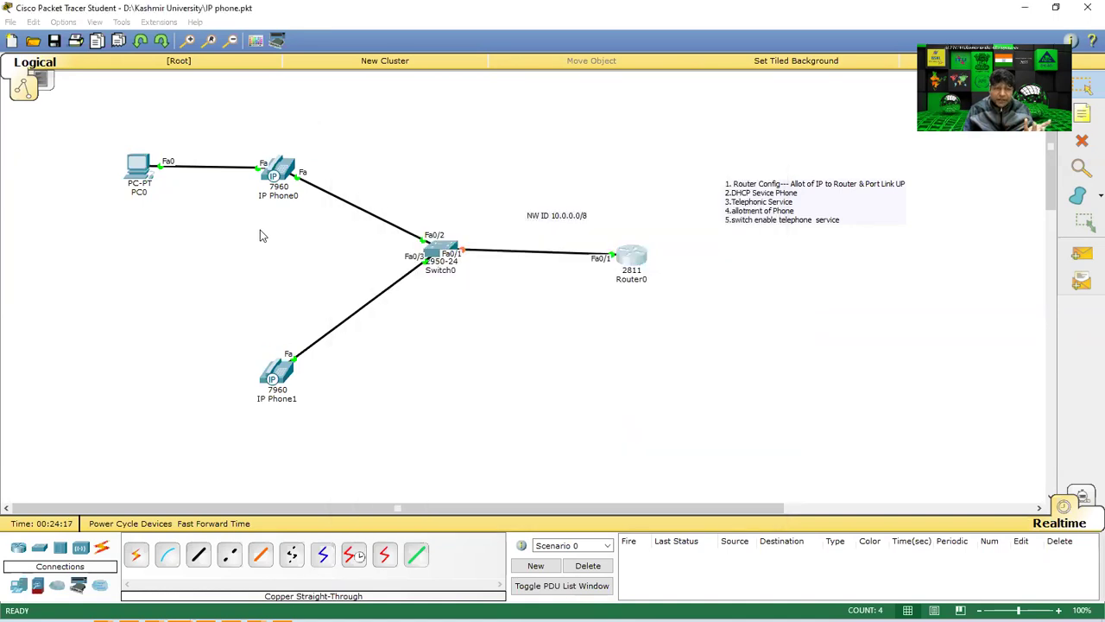
Check IP Phone0's and IP Phone1's screens during the reboot, then open Router0's console.
click(277, 173)
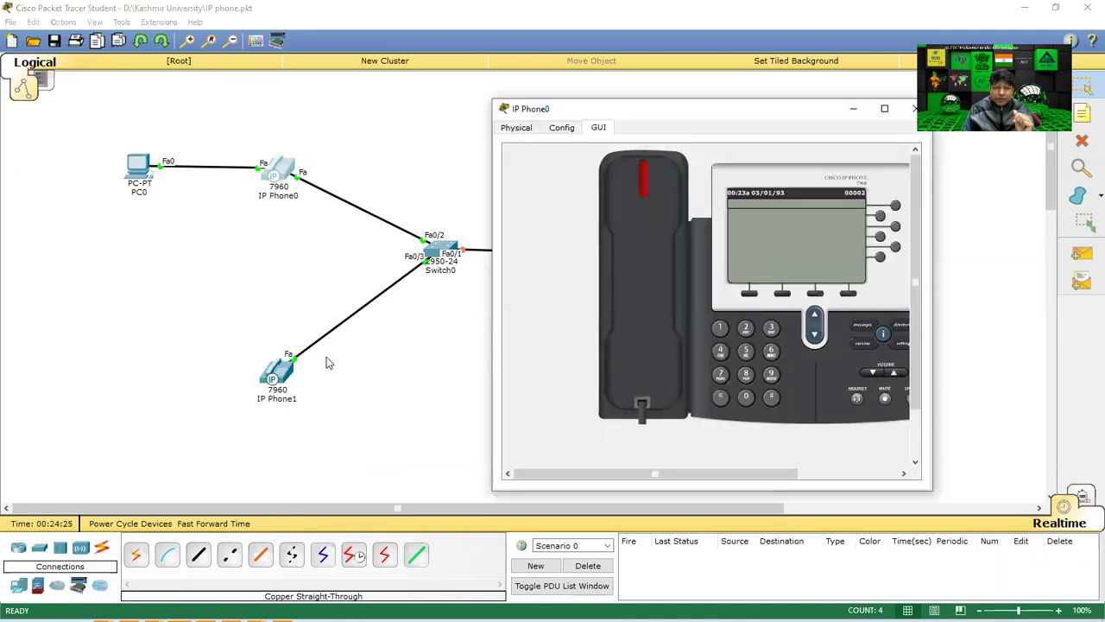
click(275, 374)
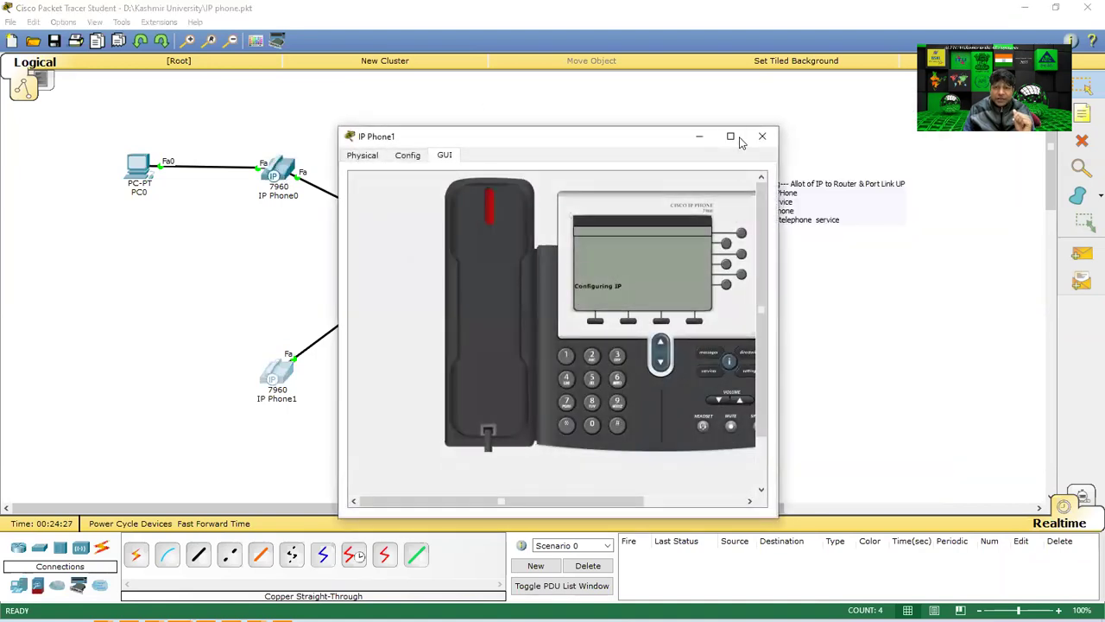
click(731, 136)
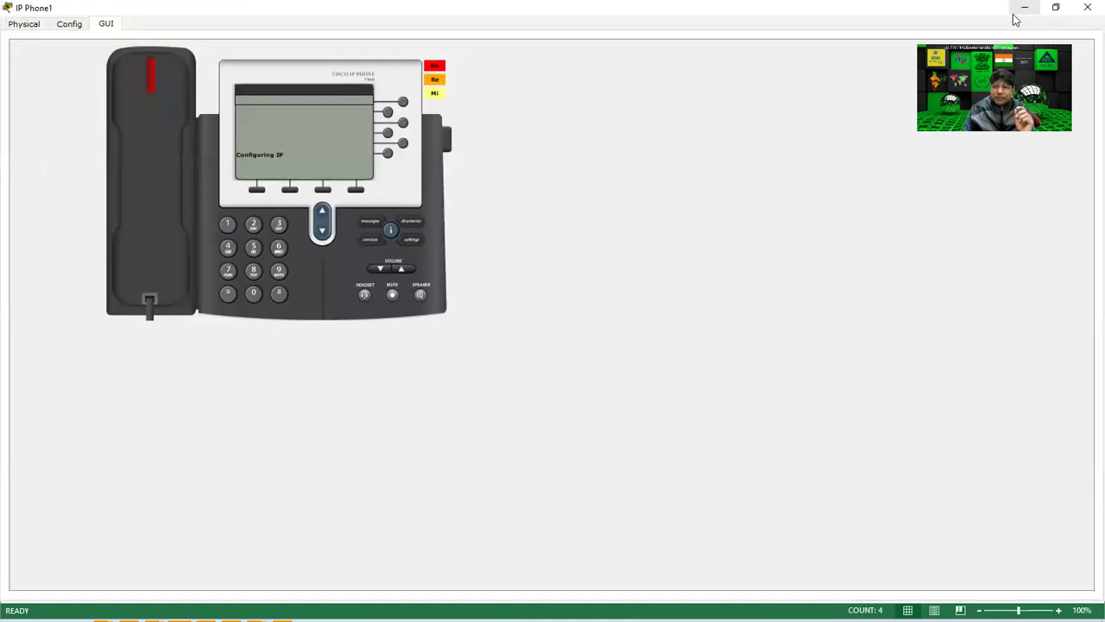
click(1055, 7)
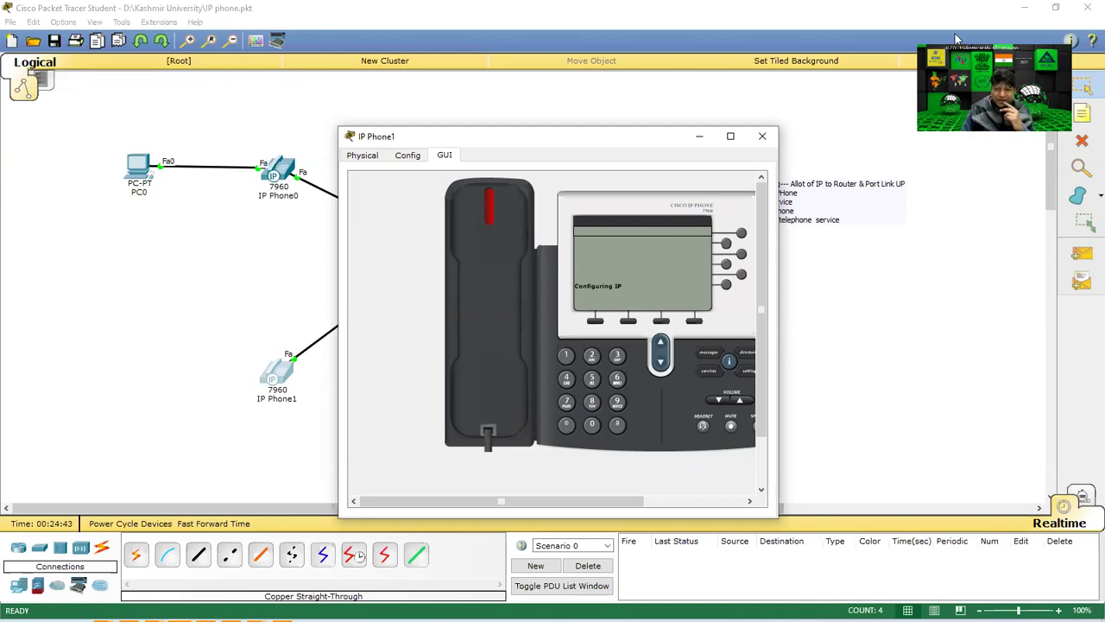
click(762, 135)
click(632, 262)
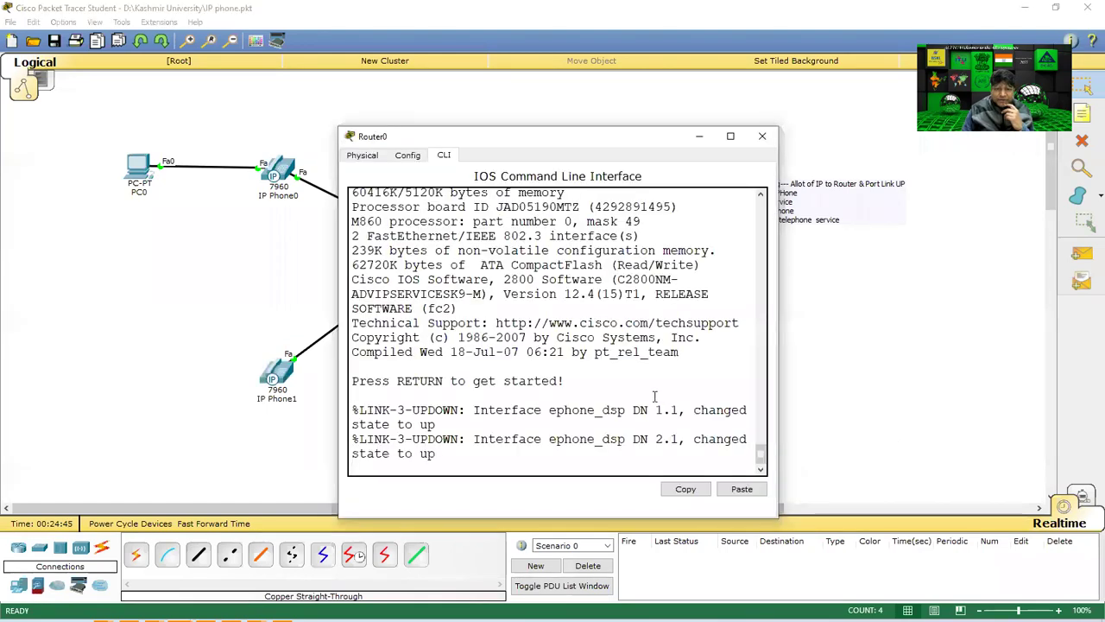
Enter privileged mode with 'ena' and global configuration mode with 'conf t'.
key(Return)
key(Return)
key(Return)
text(ena)
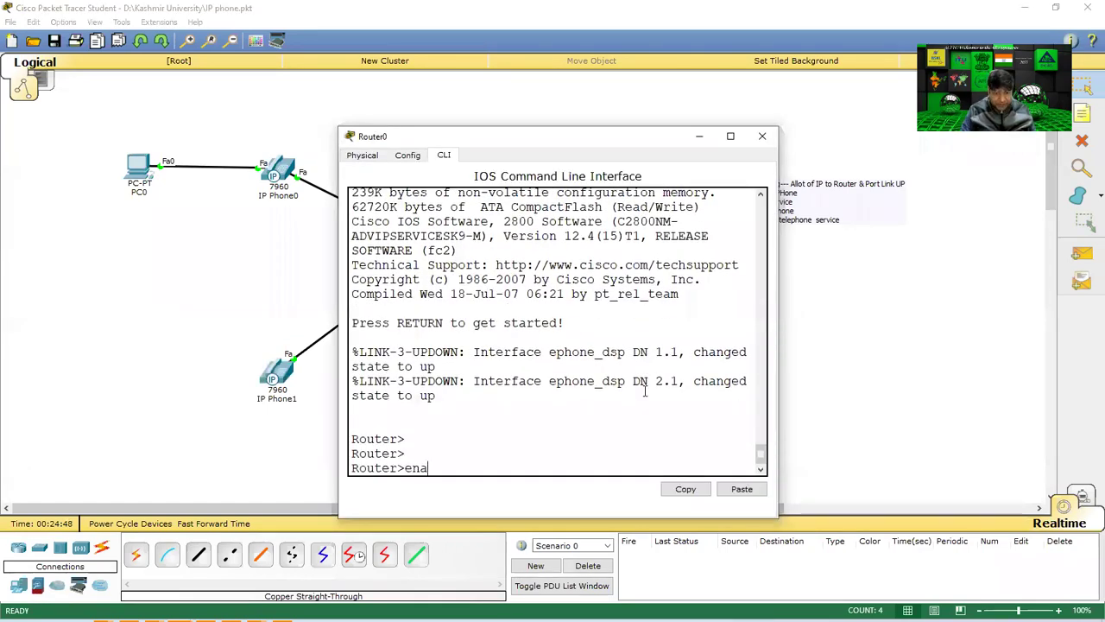
key(BackSpace)
key(Return)
text(conf t)
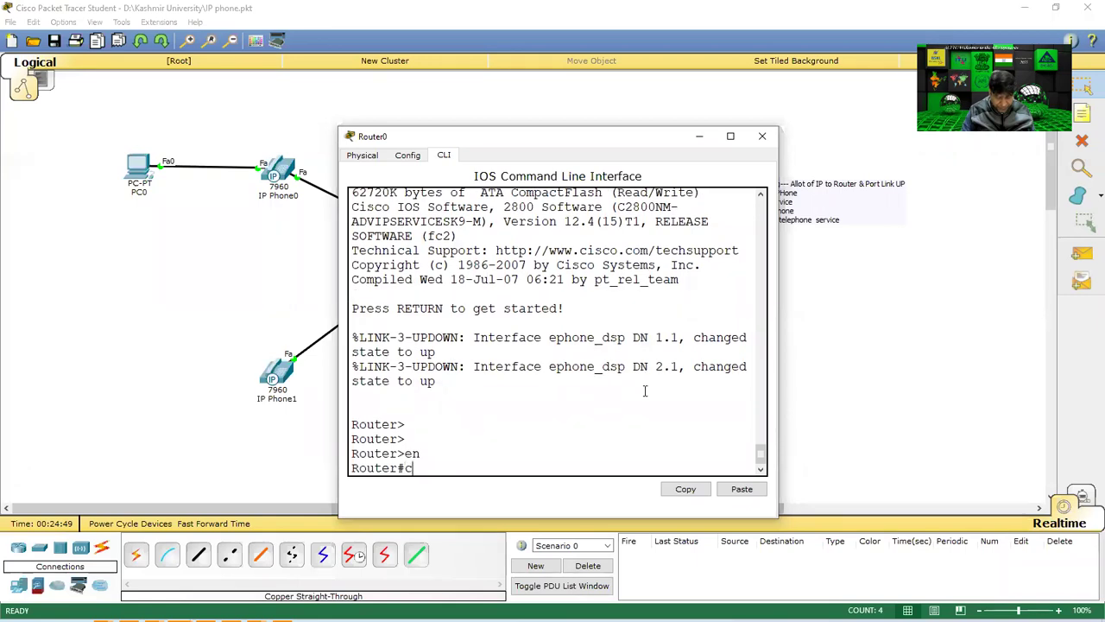
key(Return)
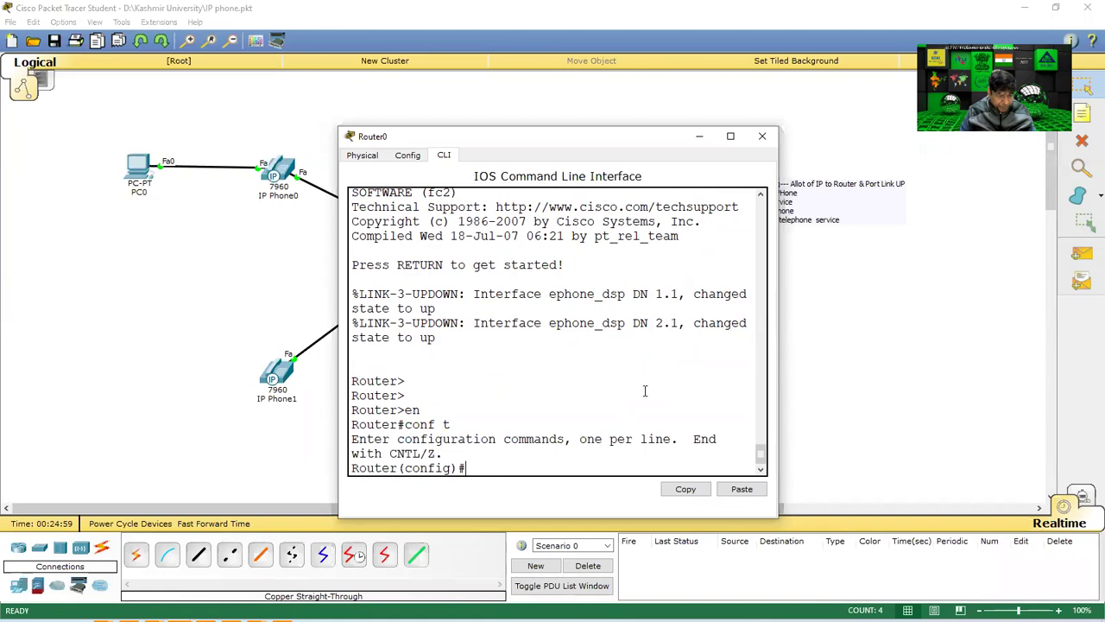
Submit 'ephone-dn1' twice, which is rejected as invalid, then start typing 'tele'.
text(epho)
key(BackSpace)
key(BackSpace)
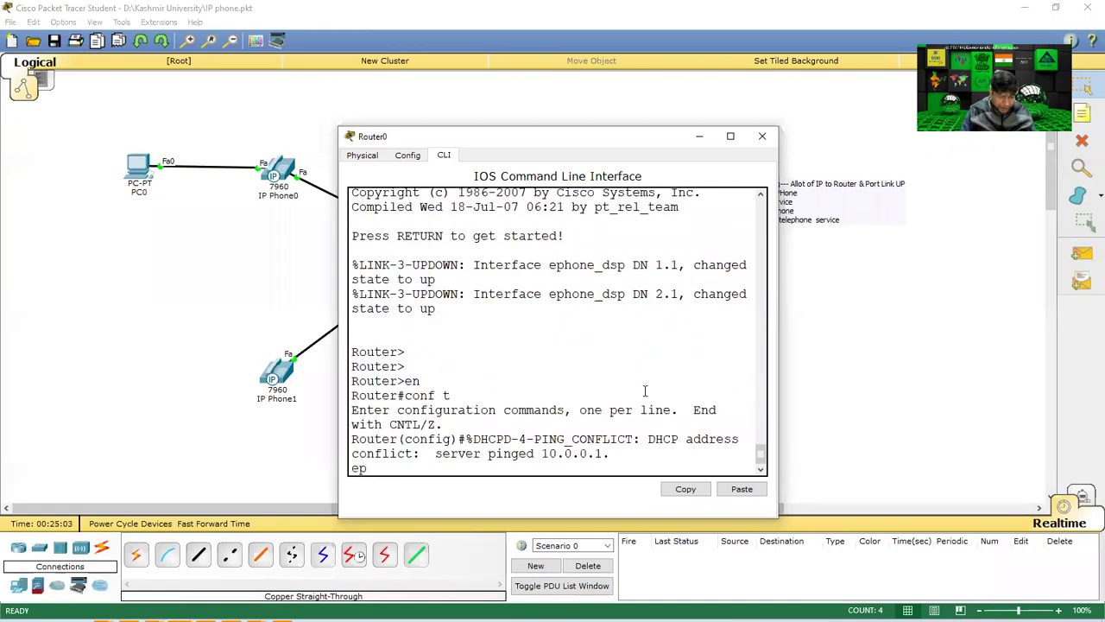
key(BackSpace)
key(BackSpace)
text(eph)
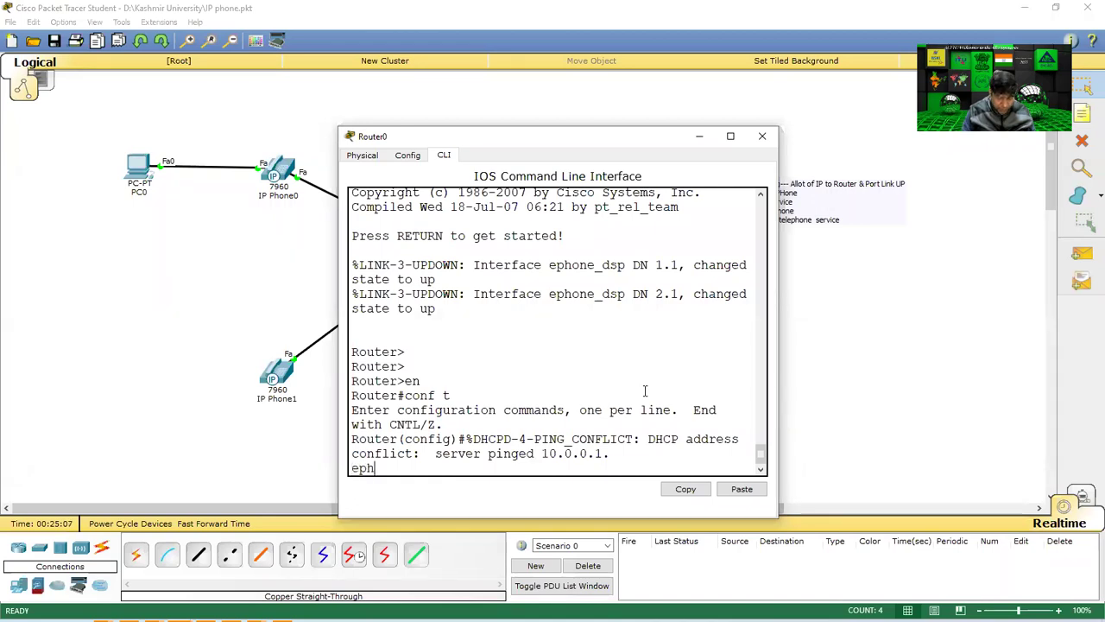
text(one-dn1)
key(Return)
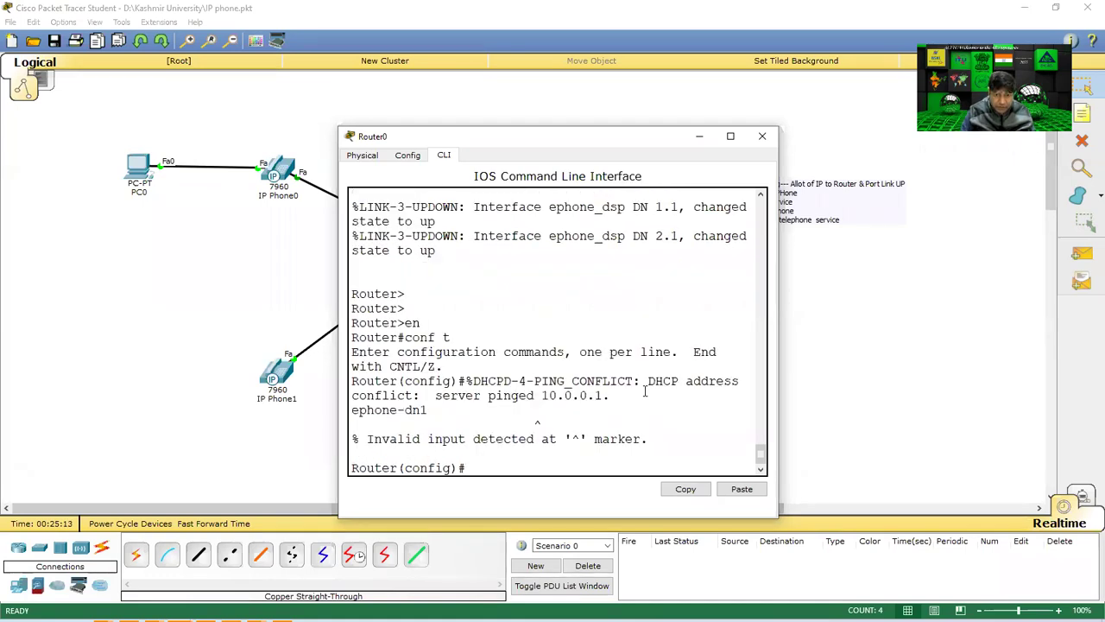
key(Return)
key(Return)
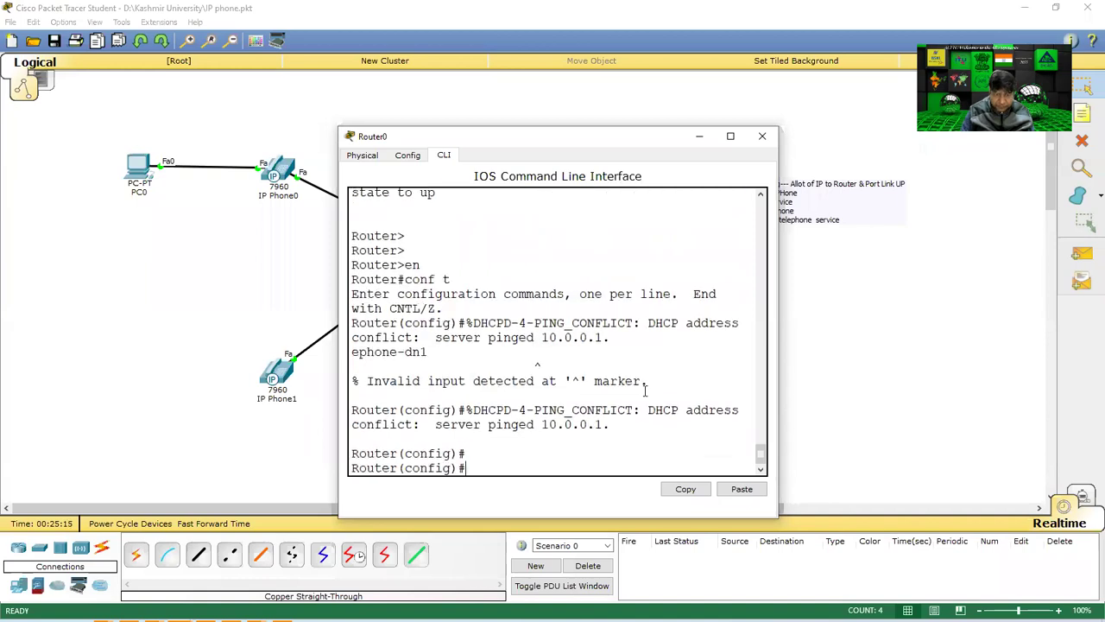
key(Up)
key(Return)
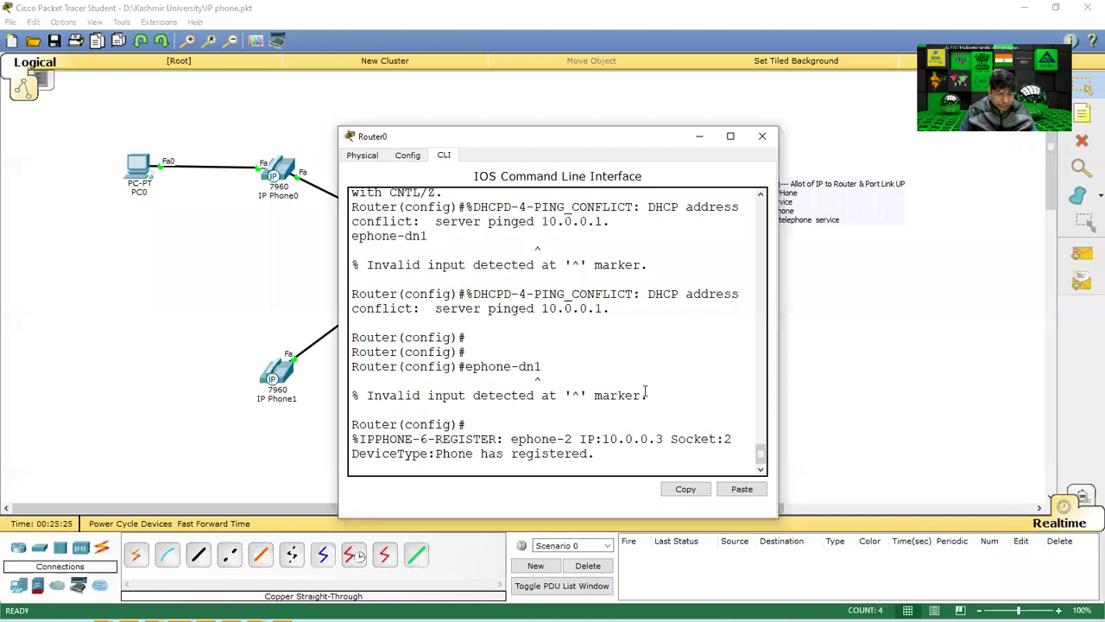
text(tele)
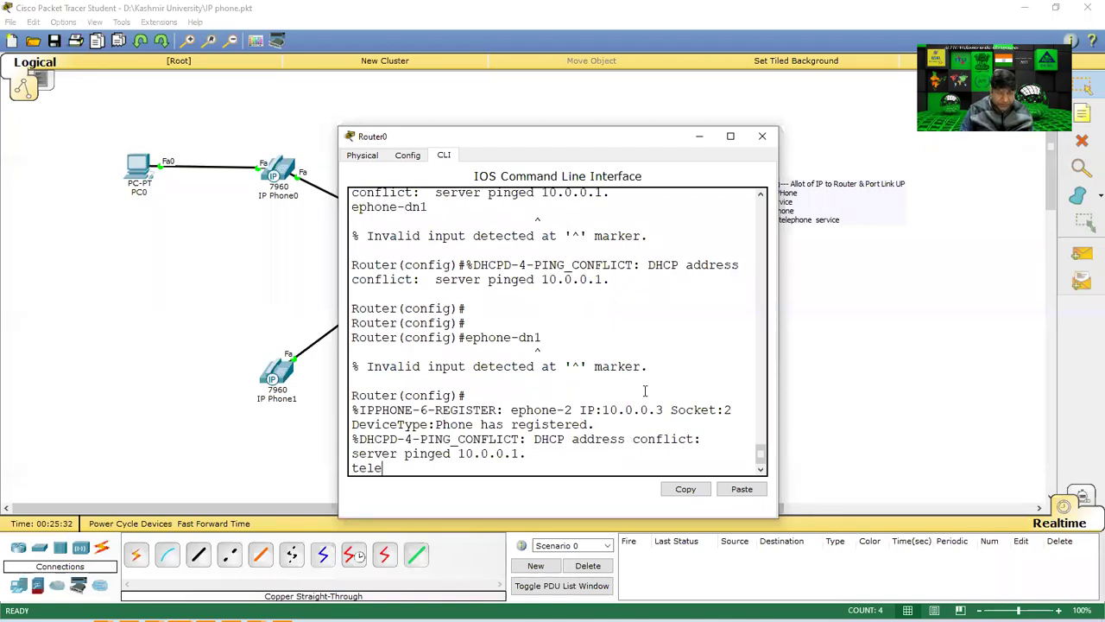
key(Tab)
Enter telephony-service mode and set max-ephones 5 and max-dn 5.
key(Return)
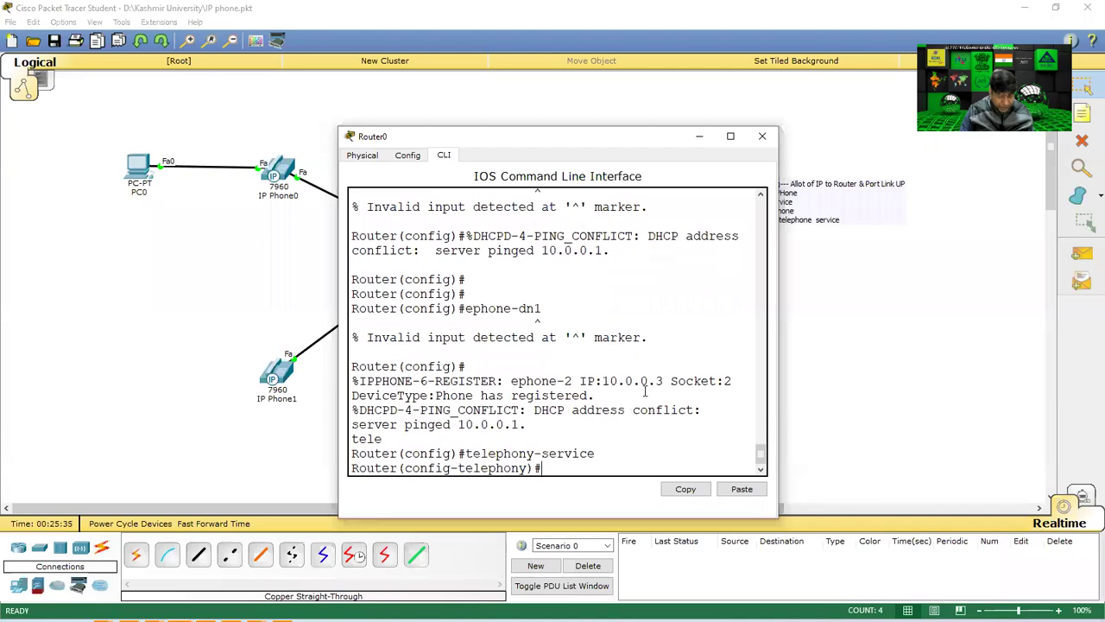
text(max-%DHCPD-4-PING_CONFLICT:)
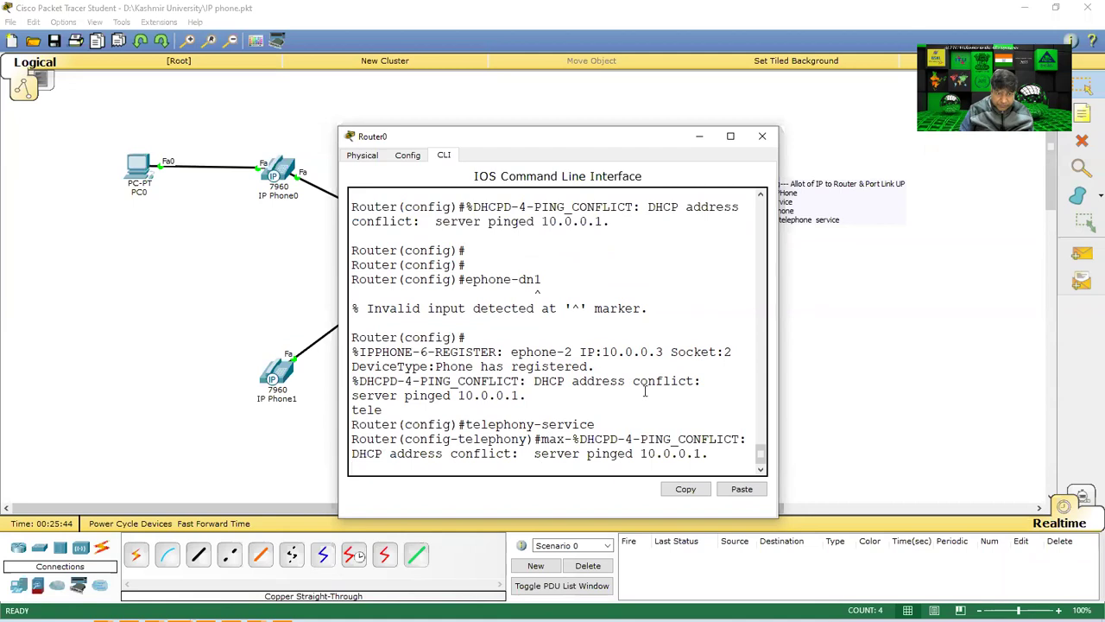
key(Return)
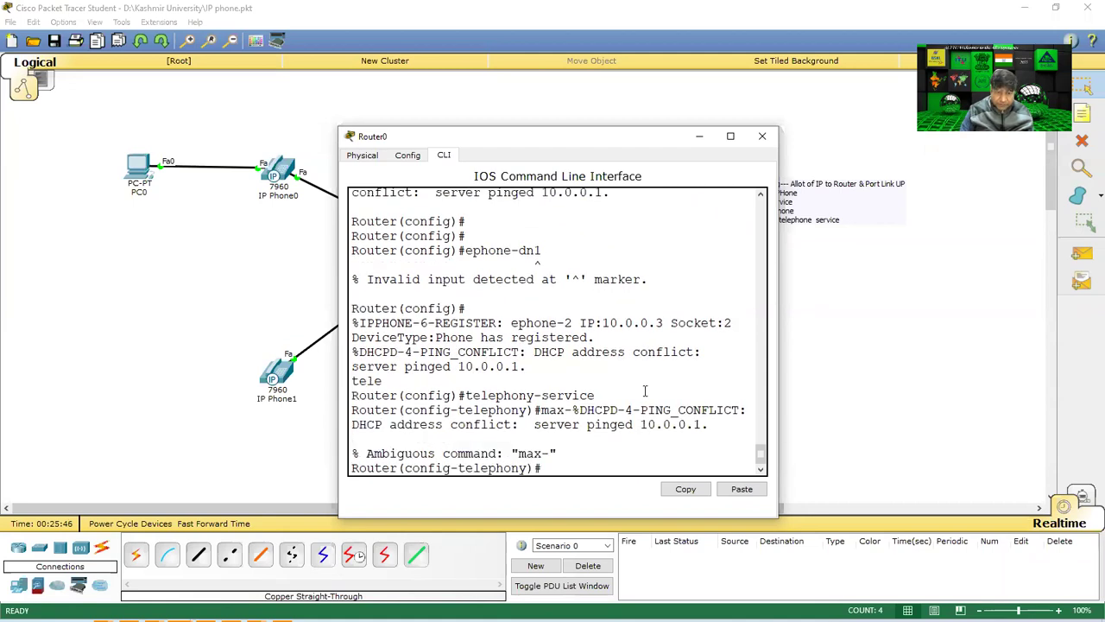
text(max-)
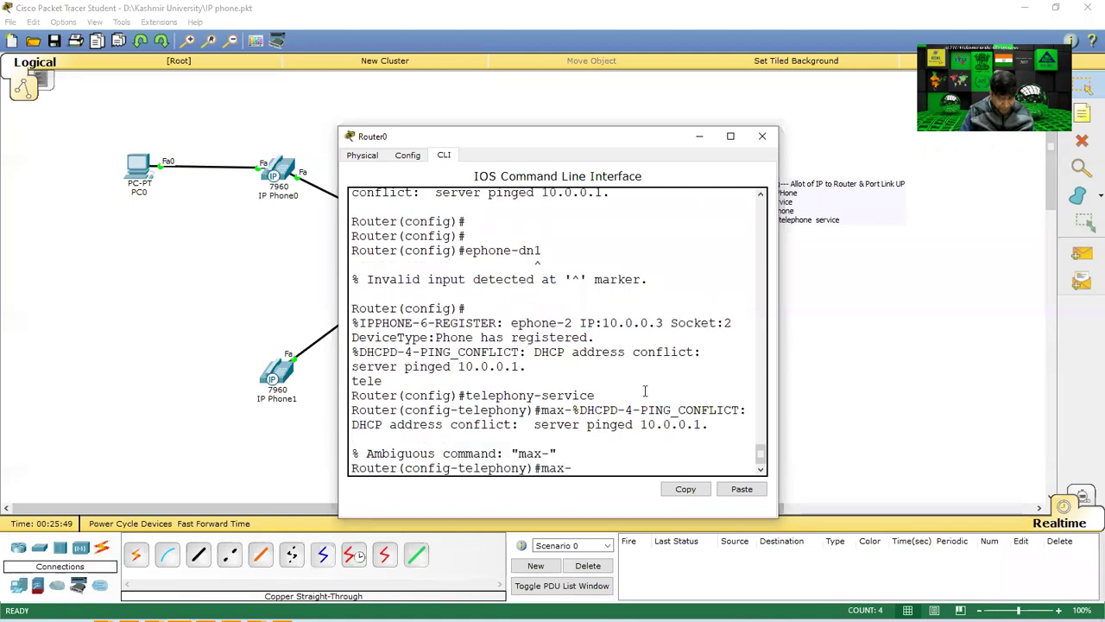
text(ephone)
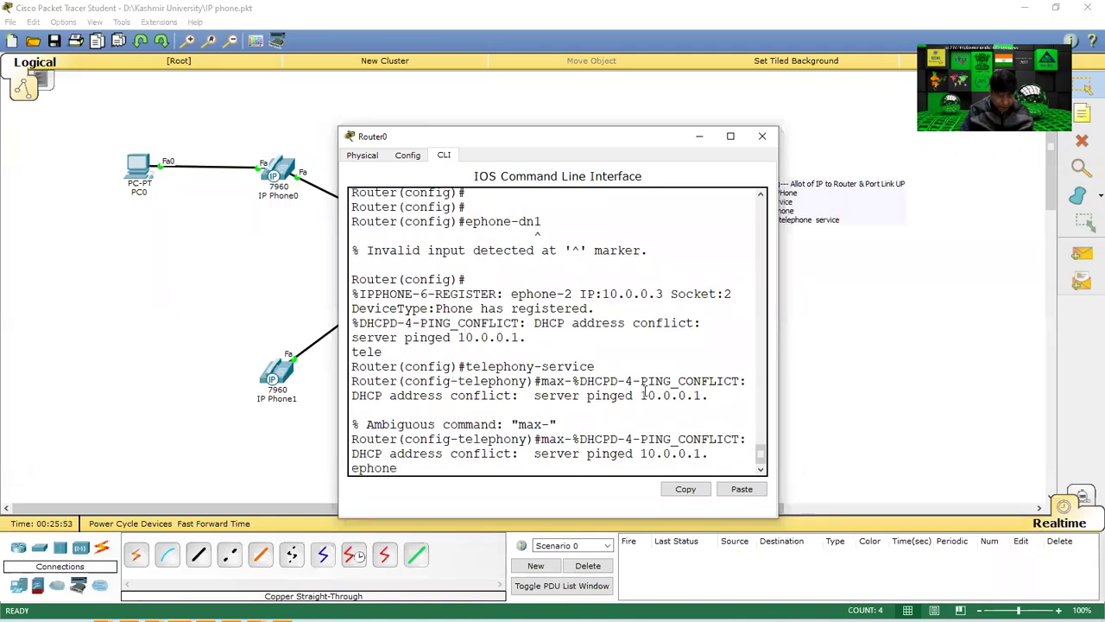
text( 5)
key(Return)
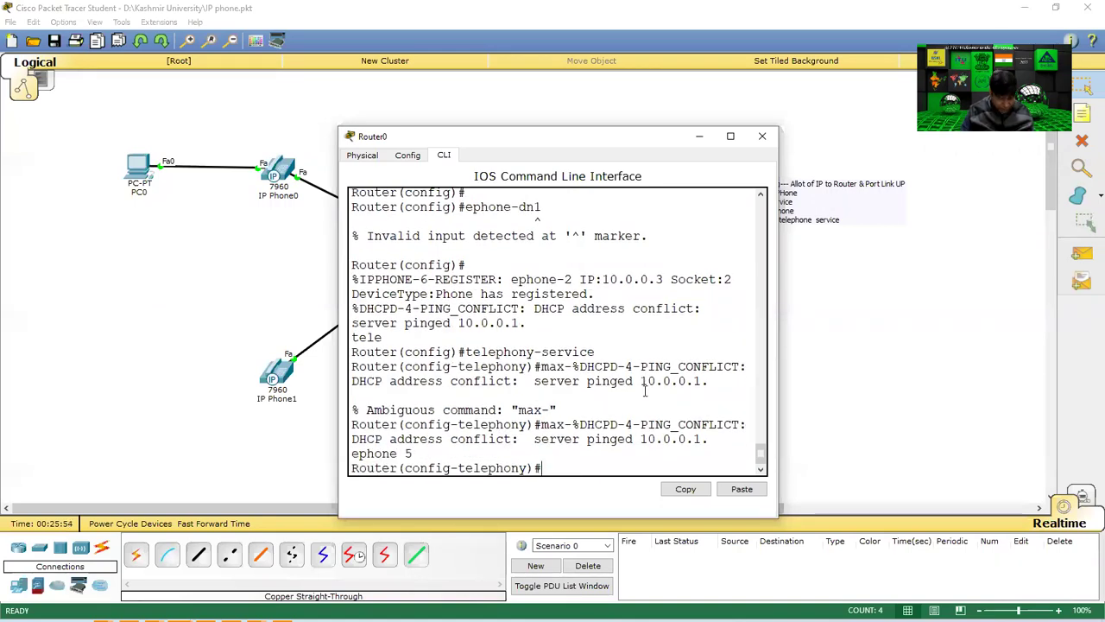
text(max-)
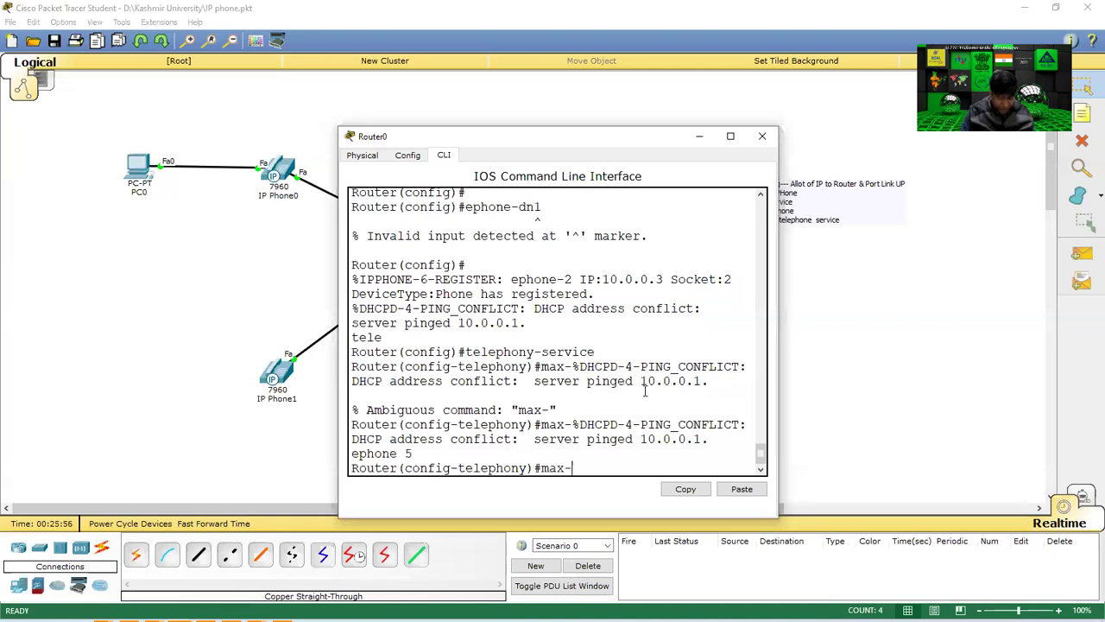
text(dn 5)
key(Return)
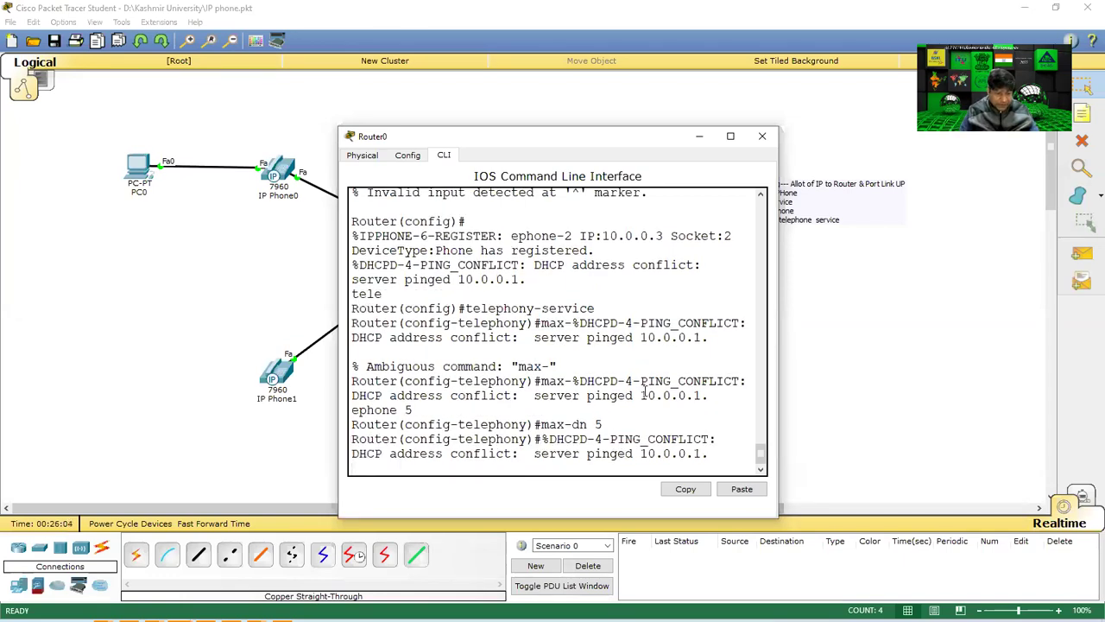
Set ip source-address 10.0.0.1 port 2000 after a portless attempt is rejected, then enter 'do wrexit'.
text(i)
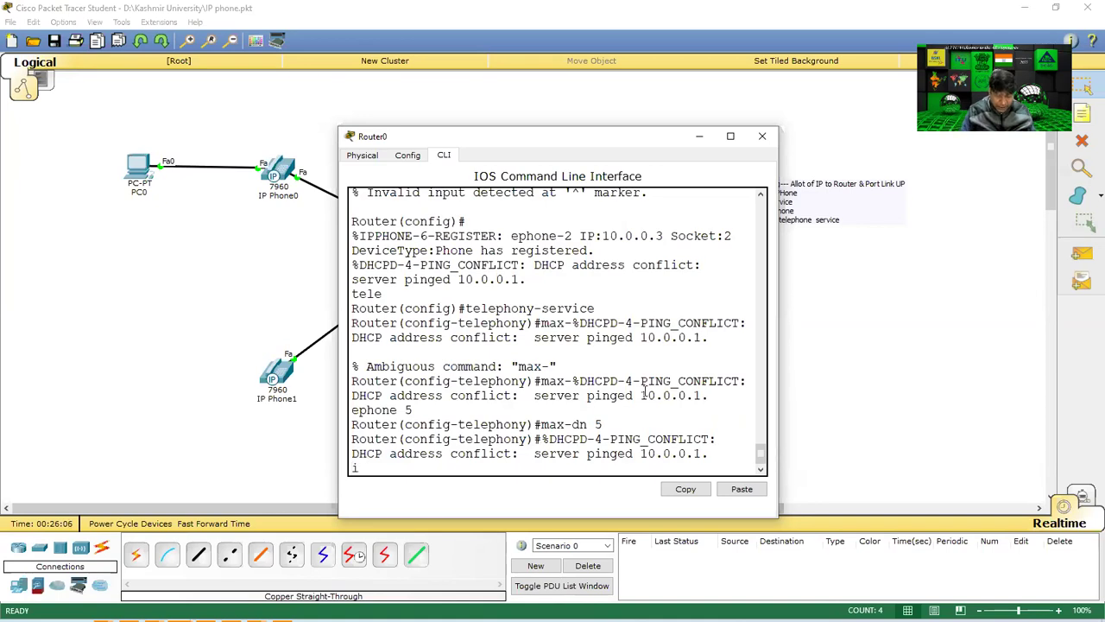
text(p source)
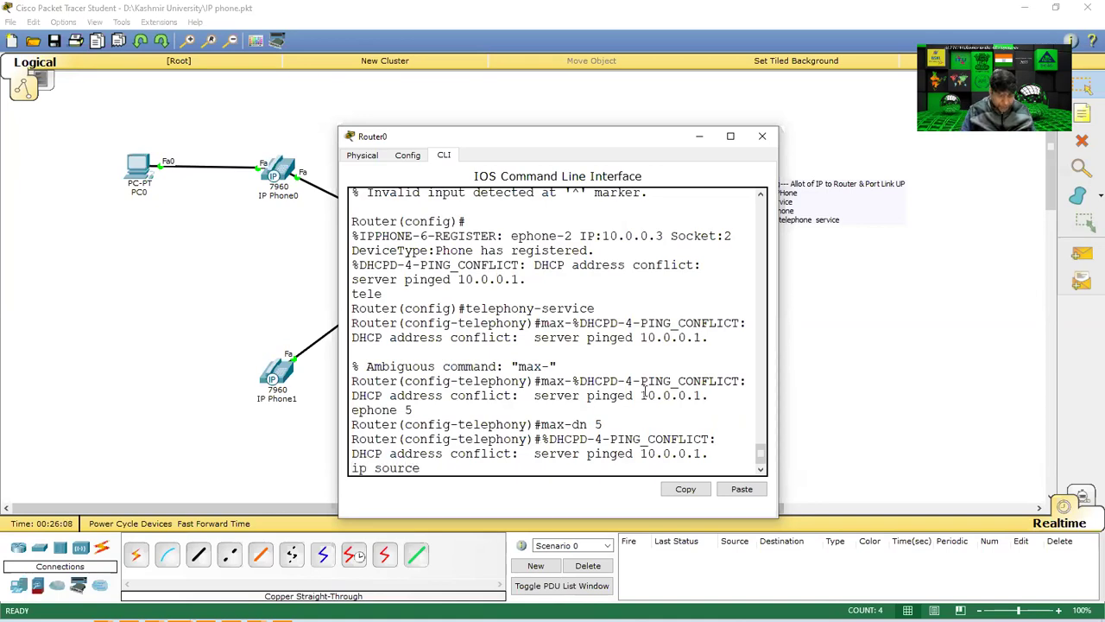
text(-a)
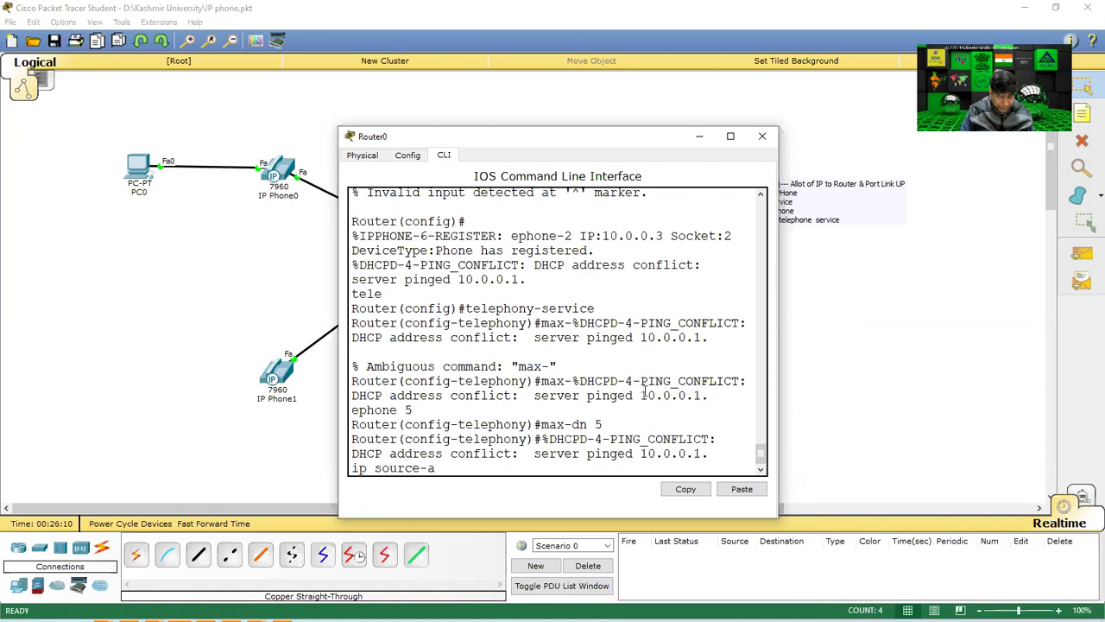
text(ddress 10.0.0.1%DHCPD-4-PING_CONFLICT:)
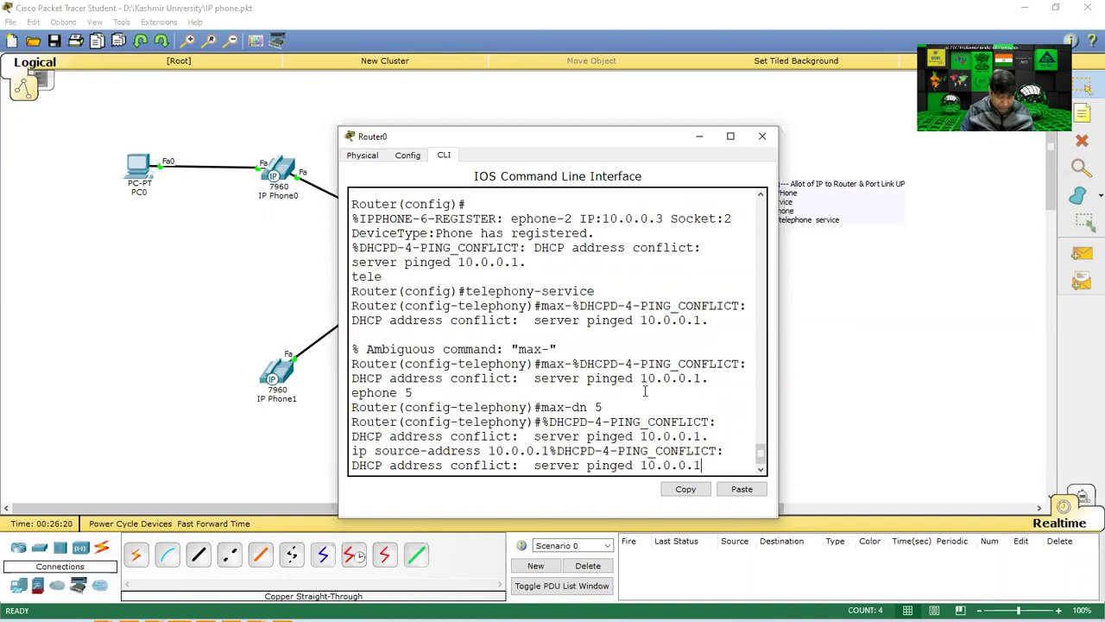
key(Return)
key(Return)
text(ip source-%DHCPD-4-)
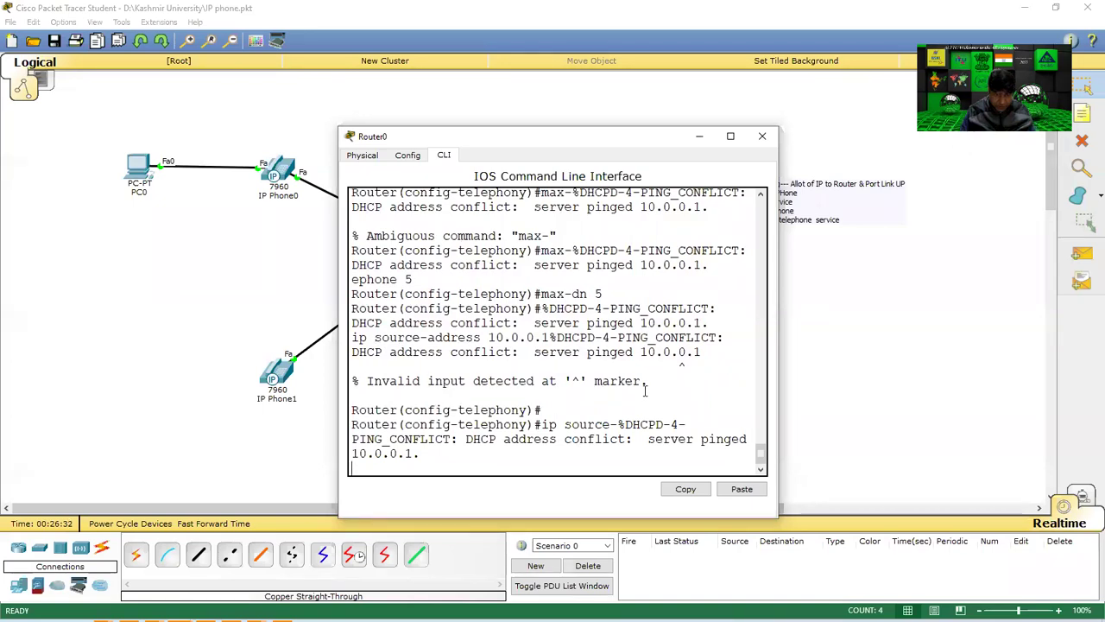
text(addre)
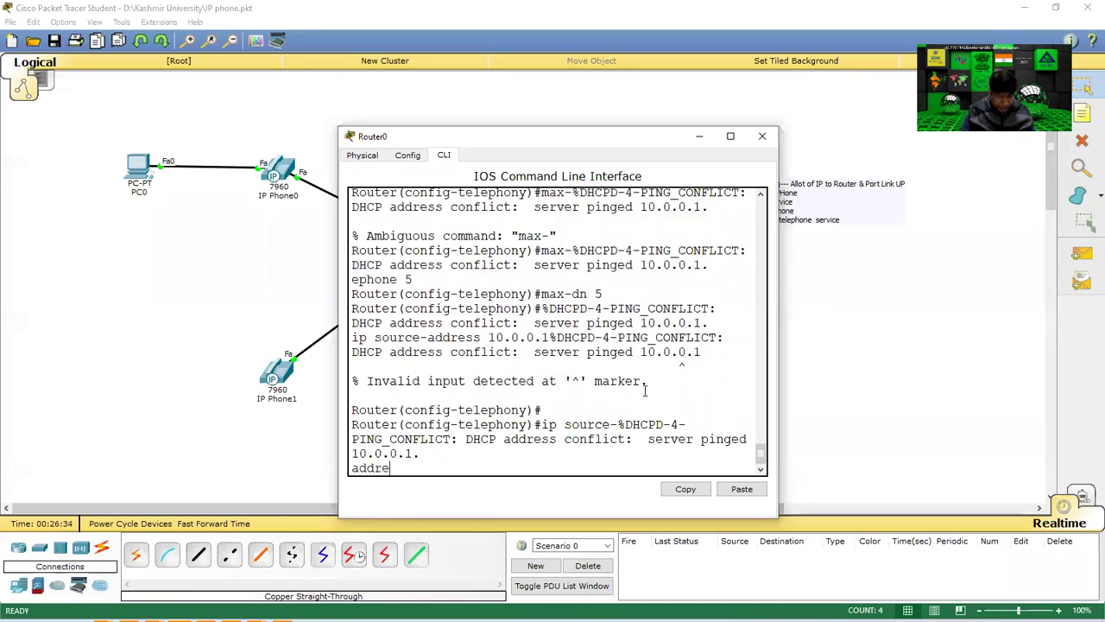
text(ss 10)
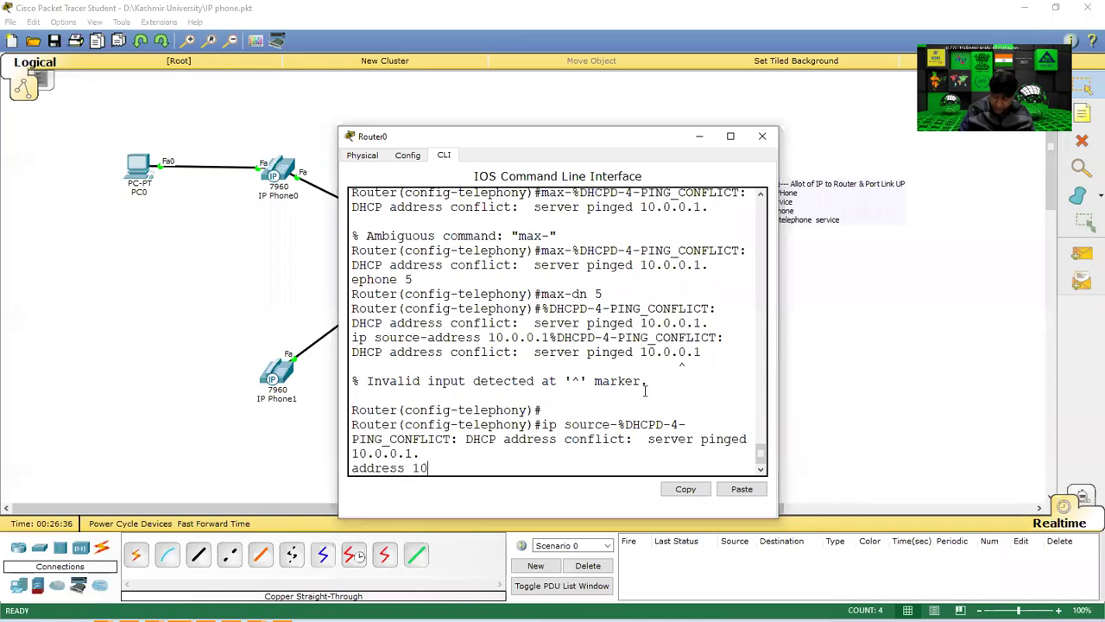
text(.0.0.1 po)
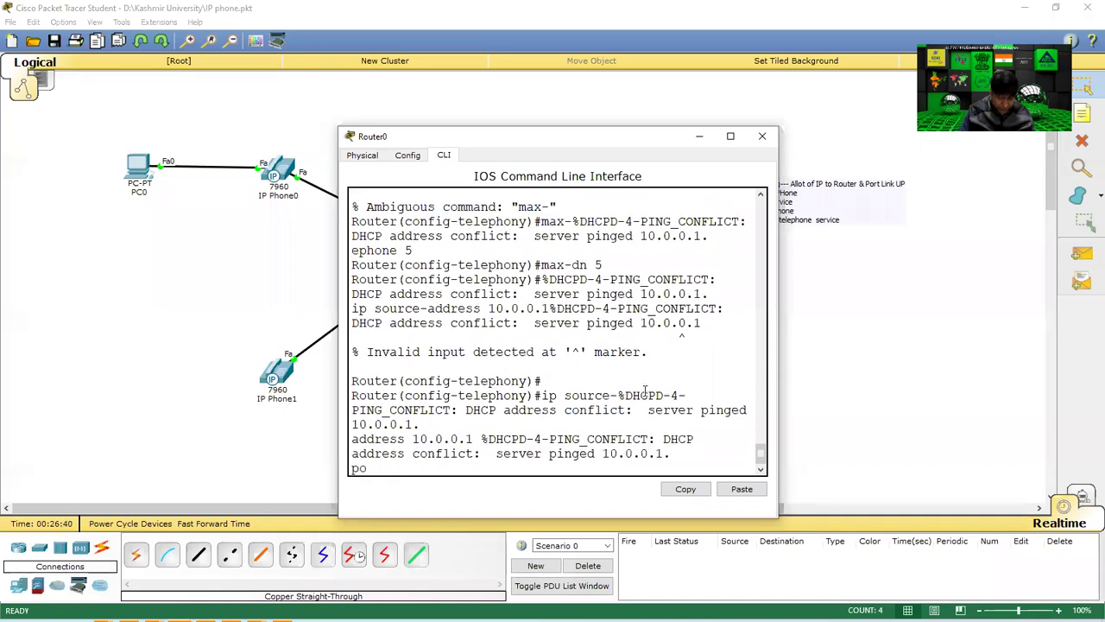
text(rt 2000)
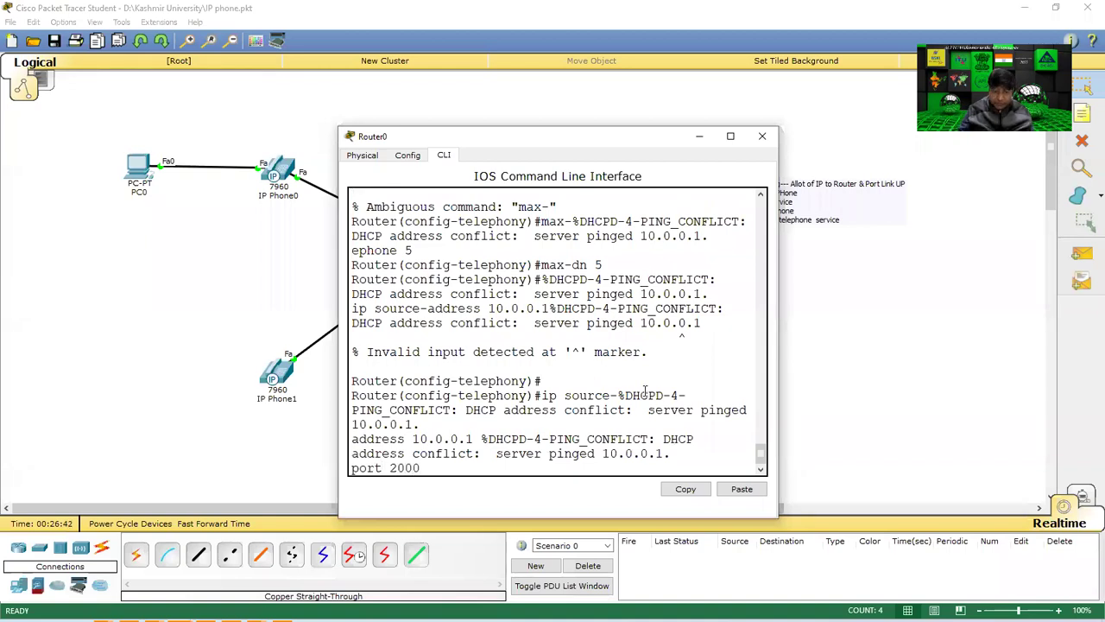
key(Return)
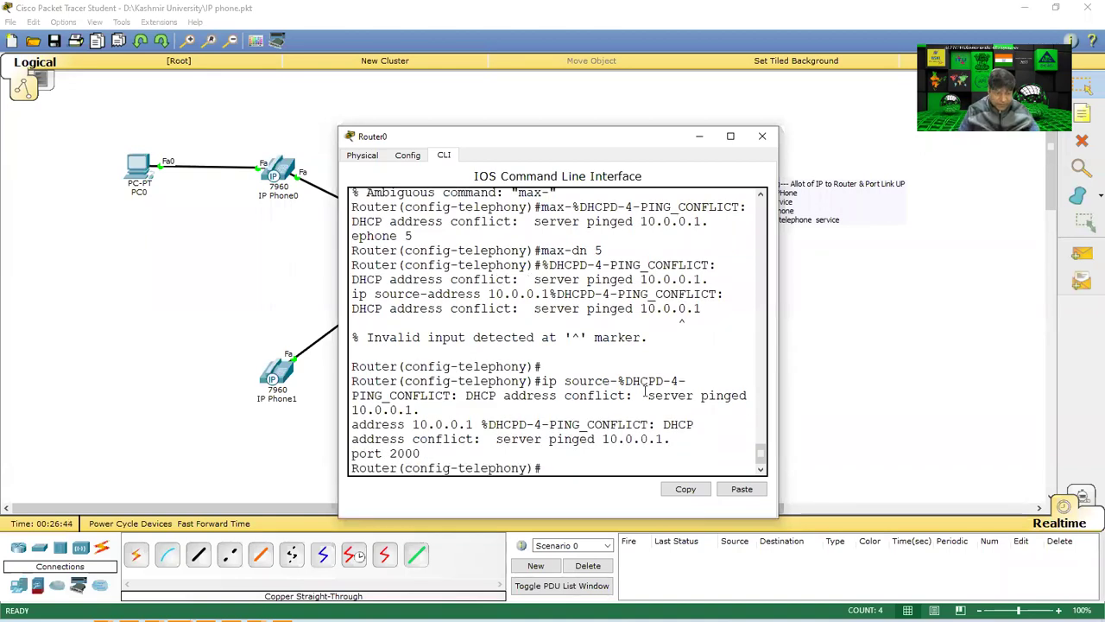
text(do w)
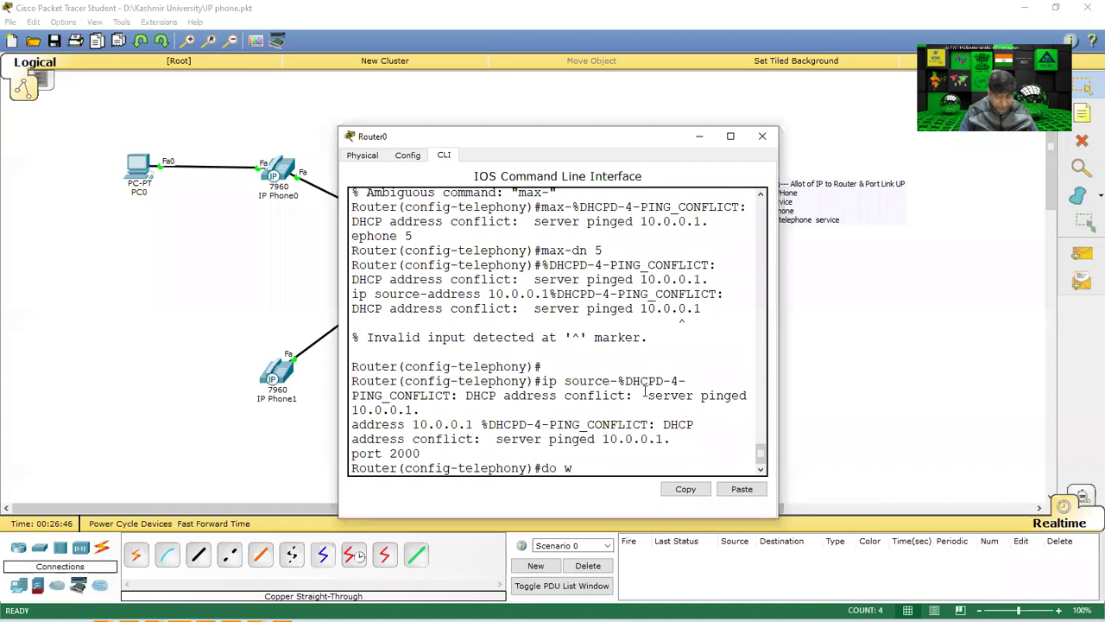
text(rexit)
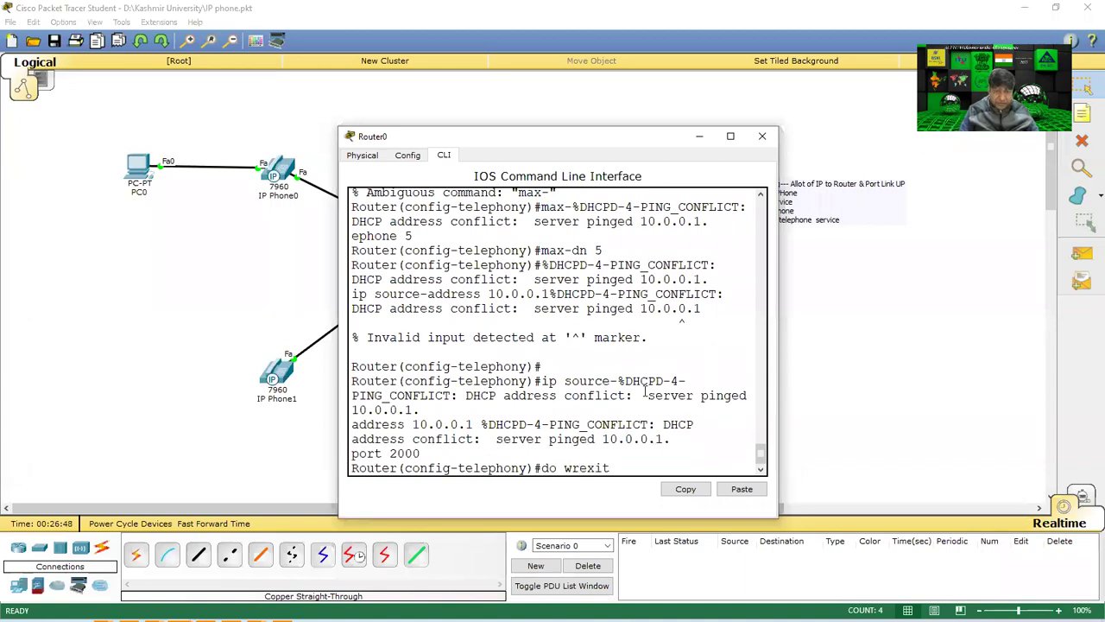
key(Return)
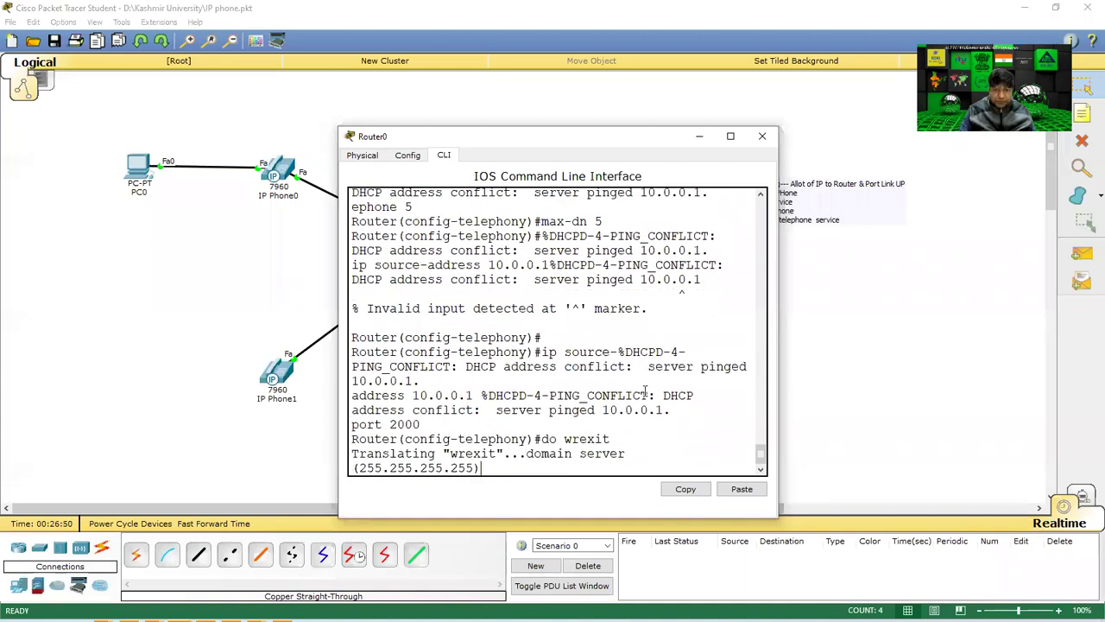
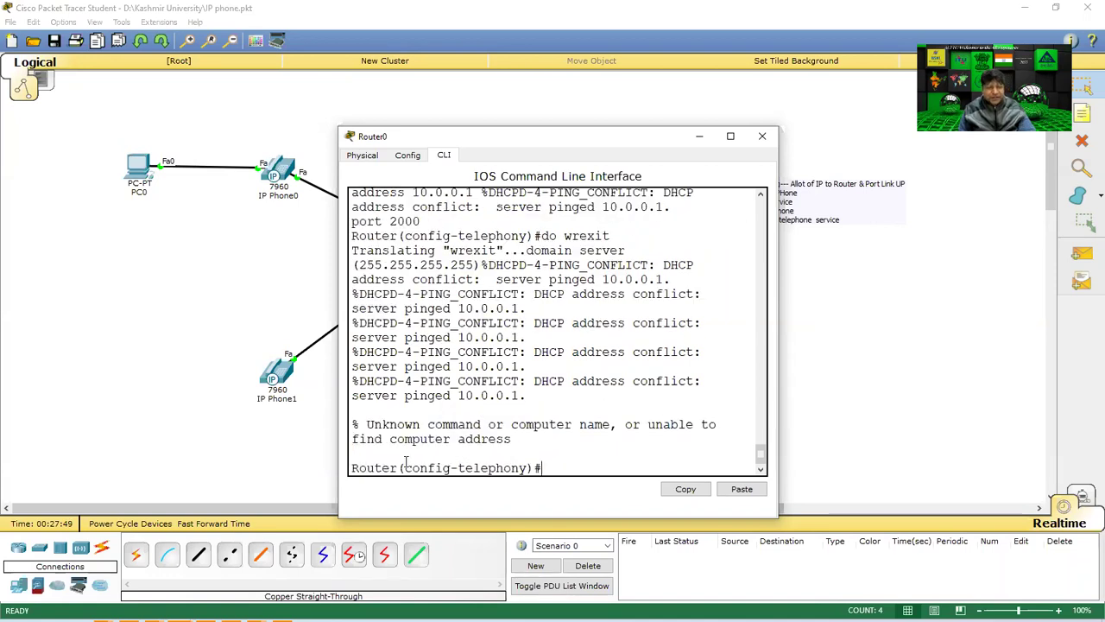
Save the running configuration with do wr and exit telephony-service mode.
text(do wr)
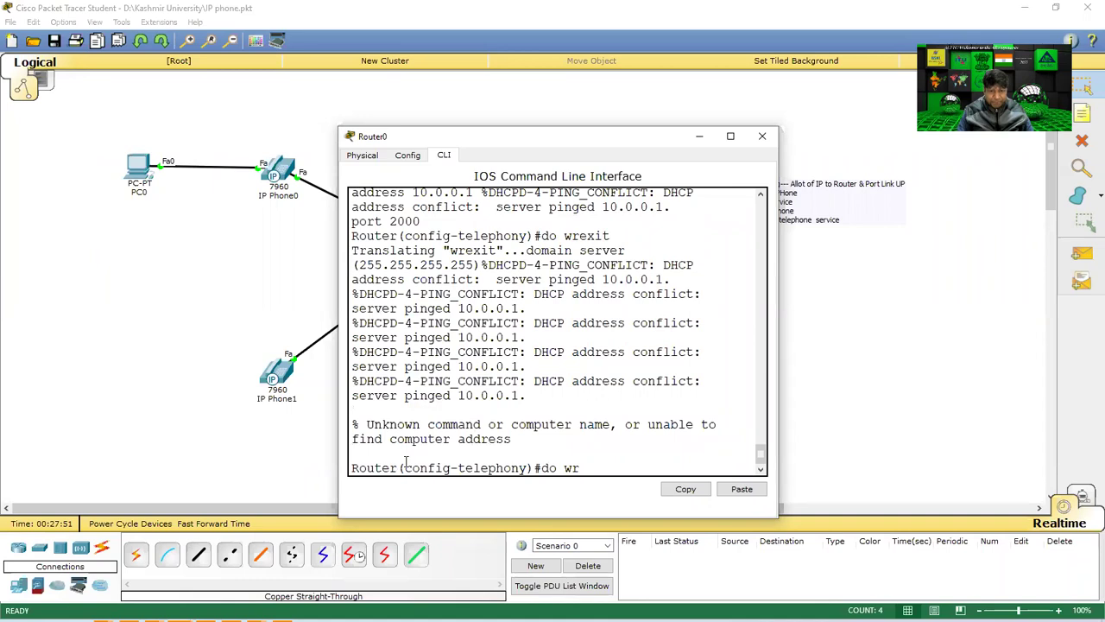
key(Return)
text(exit)
key(Return)
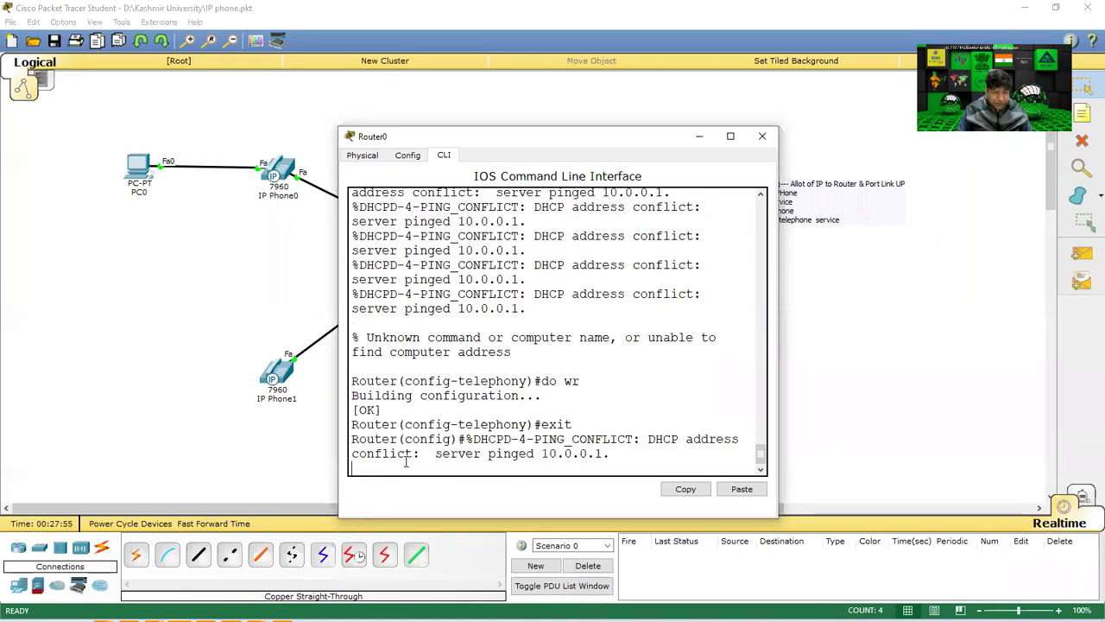
key(Return)
key(Return)
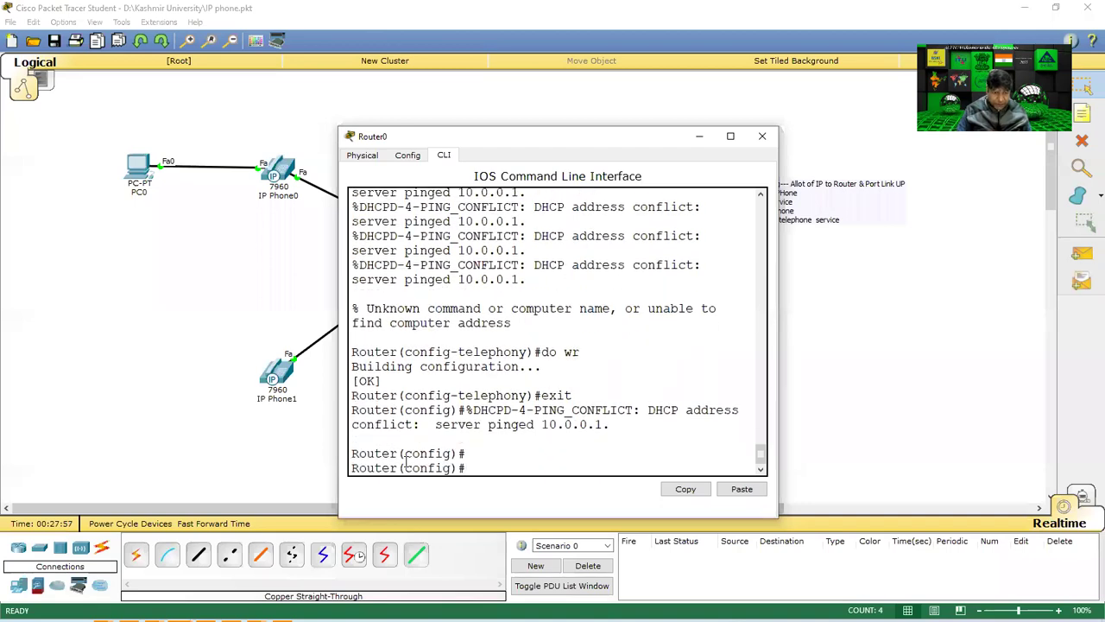
Re-enter telephony-service configuration mode using command history.
text(te)
key(Up)
key(Up)
key(Up)
key(Up)
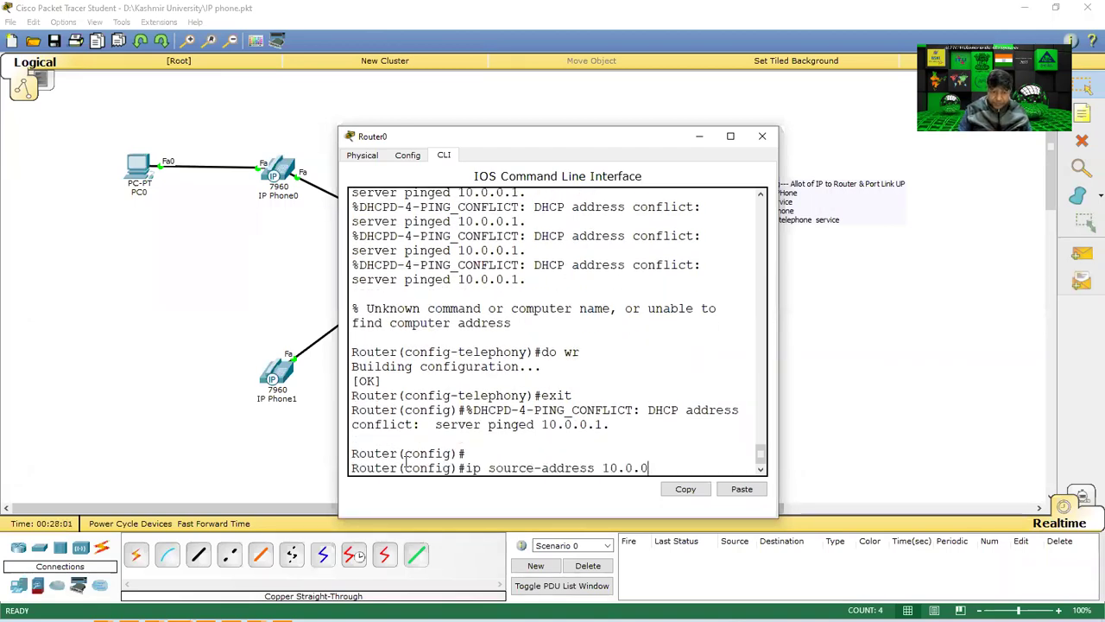
key(Up)
key(Up)
key(BackSpace)
key(BackSpace)
key(BackSpace)
key(BackSpace)
key(BackSpace)
key(BackSpace)
key(BackSpace)
key(BackSpace)
key(Up)
key(Return)
Set max-ephone 5, max-dn 5 and ip source-address 10.0.0.1 port 2000.
key(Up)
key(Up)
key(Up)
key(Up)
key(Up)
key(Up)
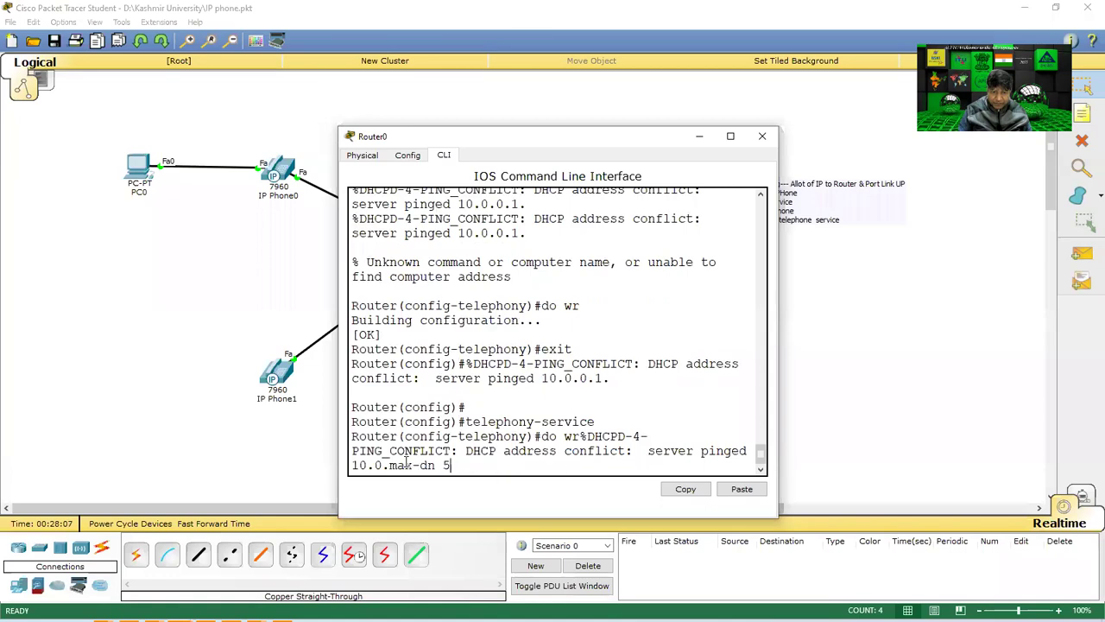
key(Up)
key(Return)
key(Up)
key(Up)
key(Up)
key(Up)
key(Up)
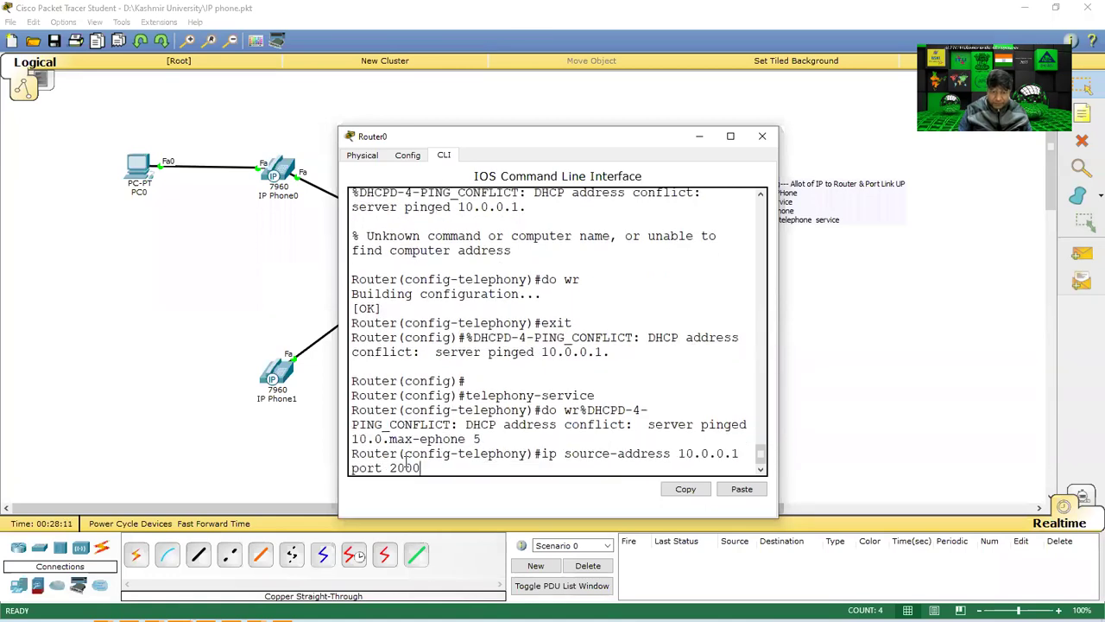
key(Up)
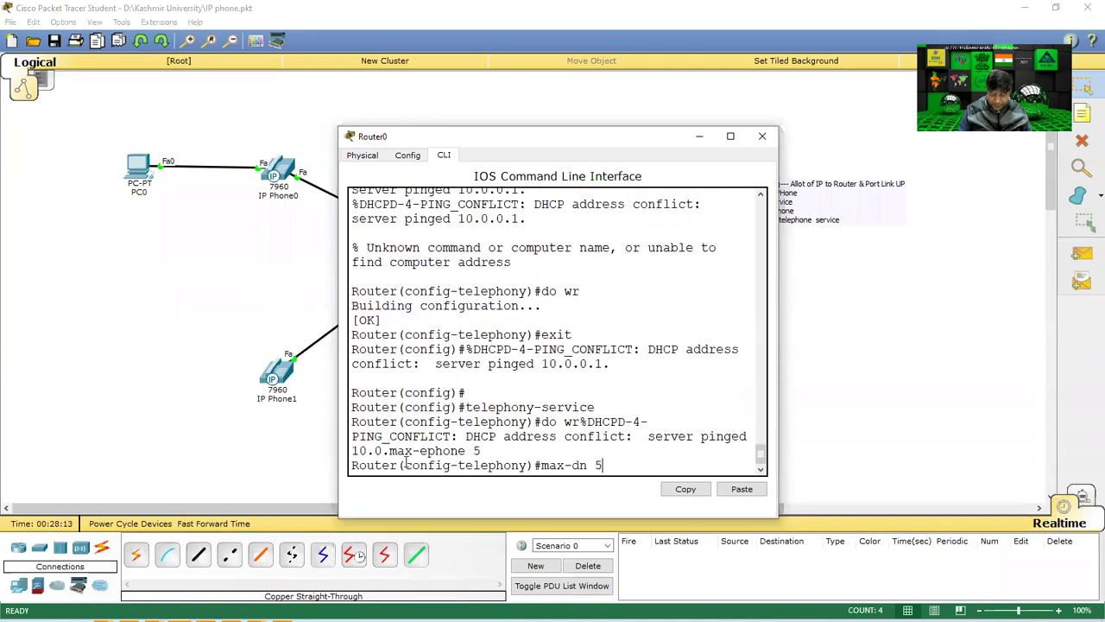
key(Return)
key(Up)
key(Up)
key(Up)
key(Up)
key(Up)
key(Up)
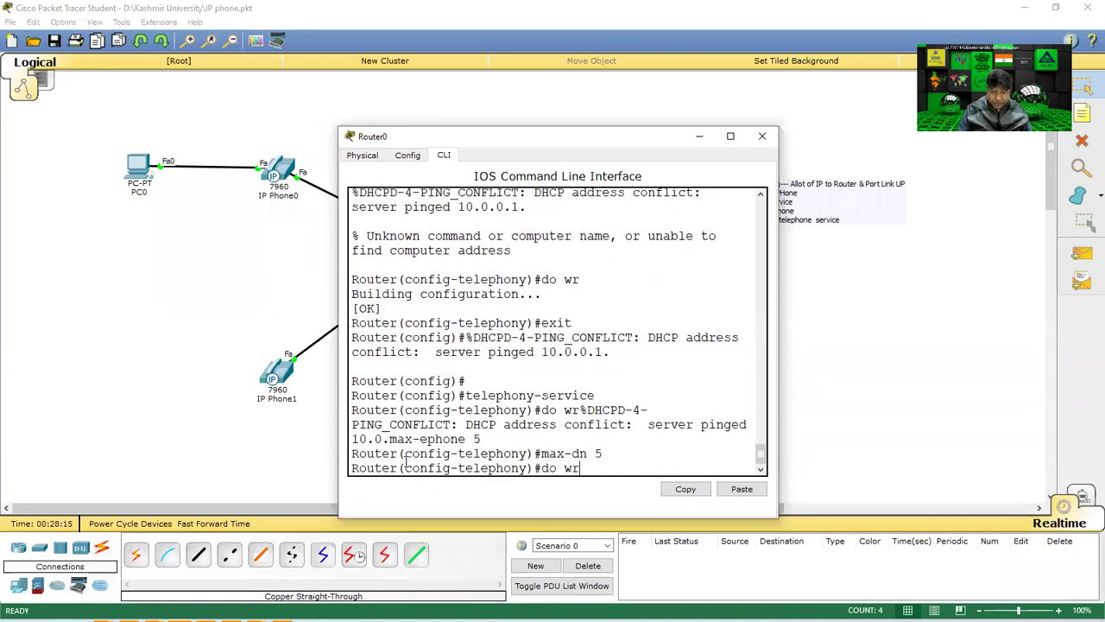
key(Return)
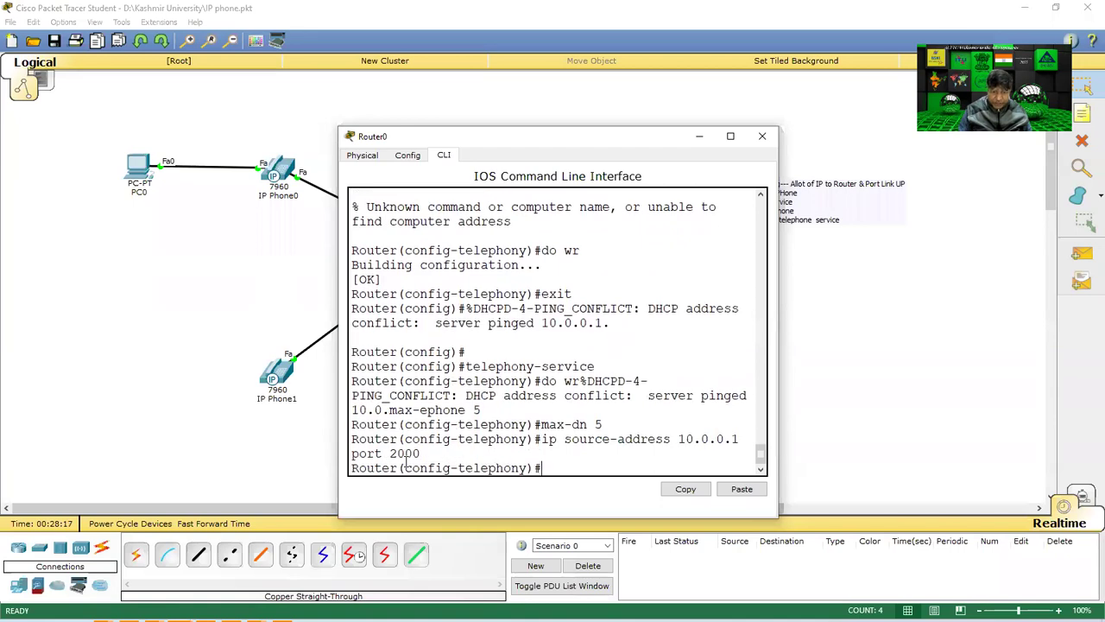
key(Up)
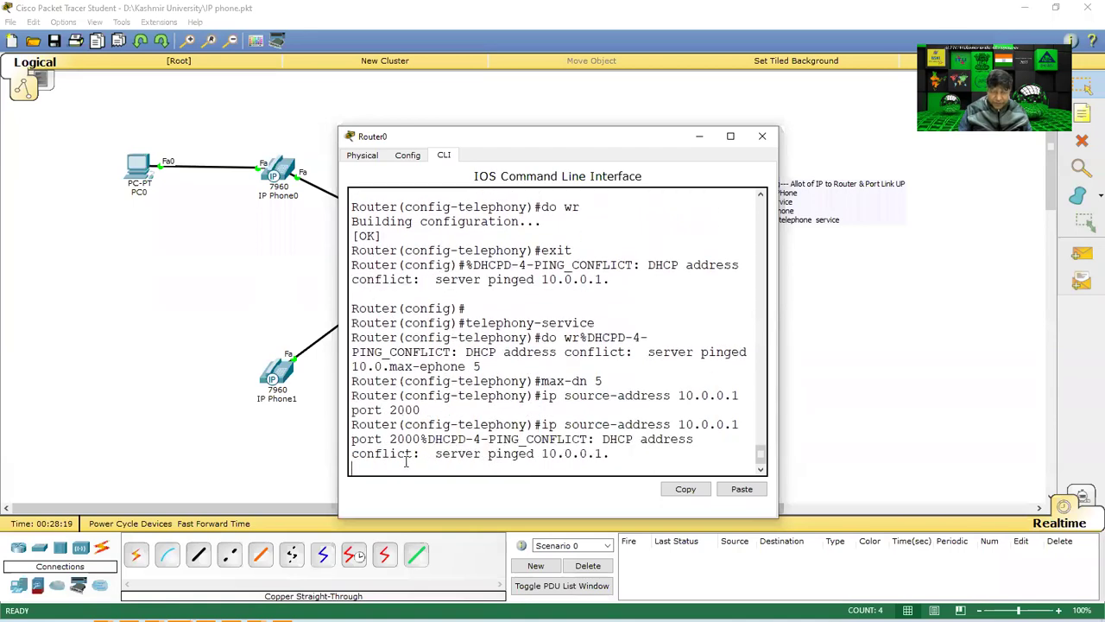
Enter auto assign 1 to 5 under telephony-service.
text(au)
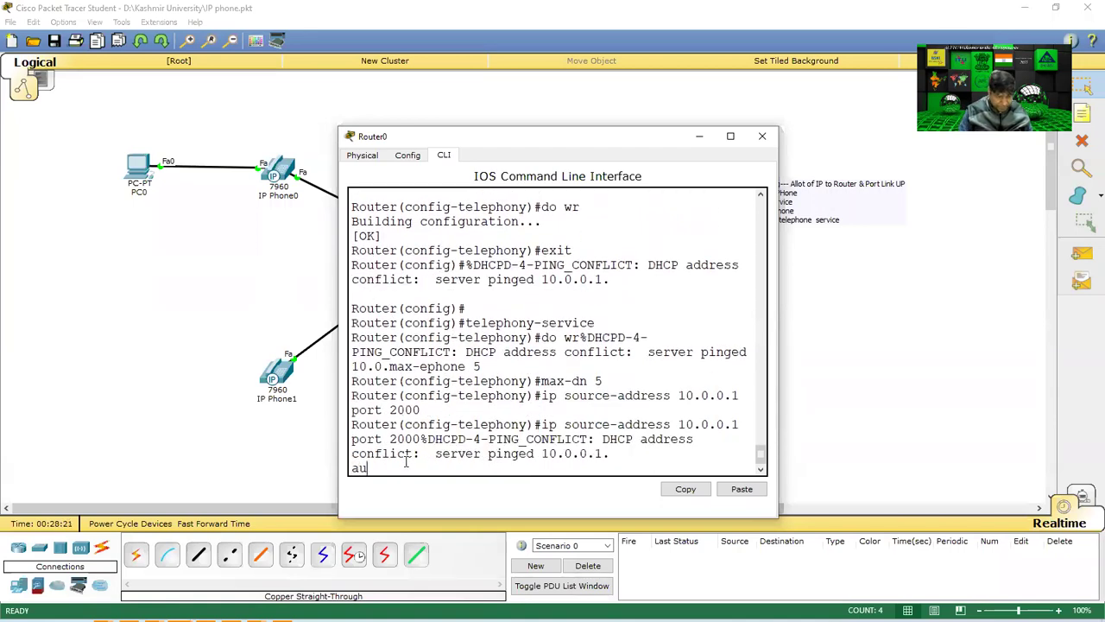
text(to)
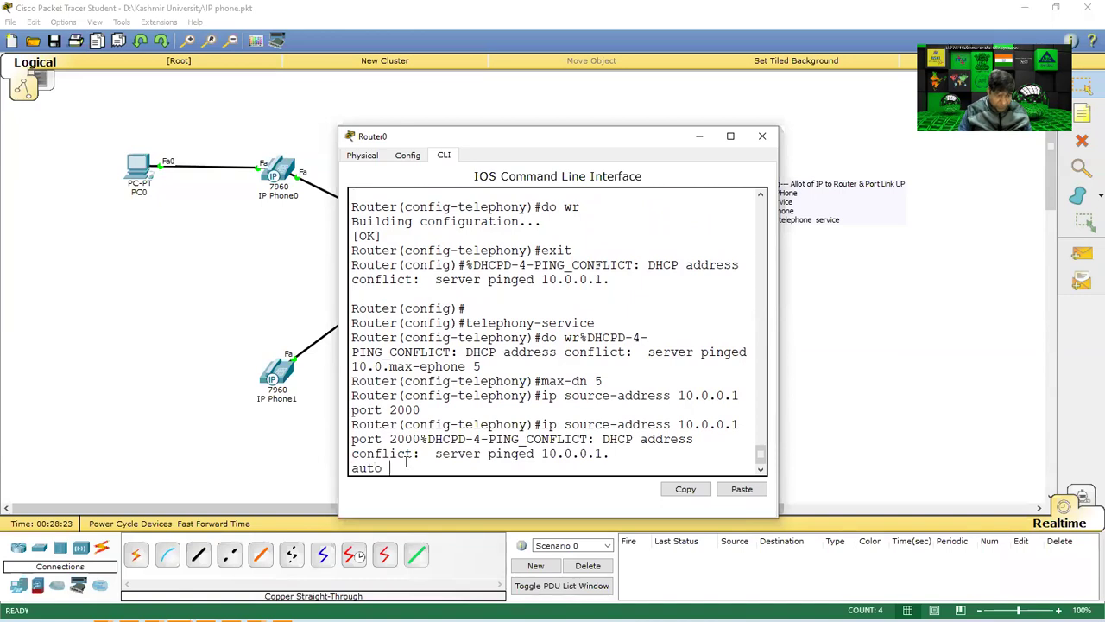
text( assign %DHCPD-4-PING_CONFLICT: DHCP address)
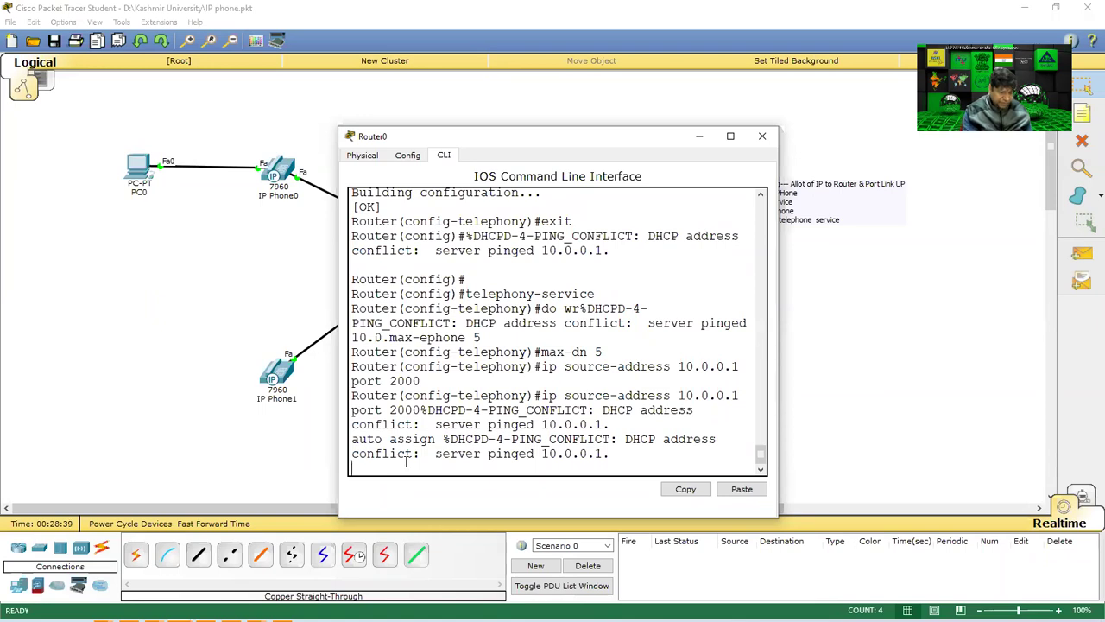
text(1 to 5)
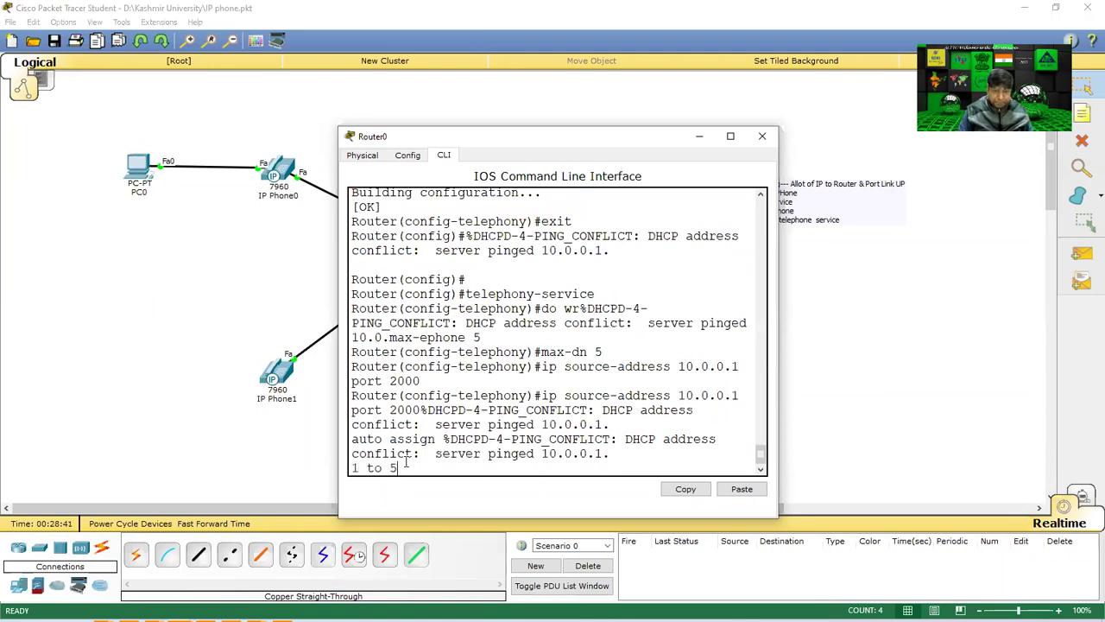
key(Return)
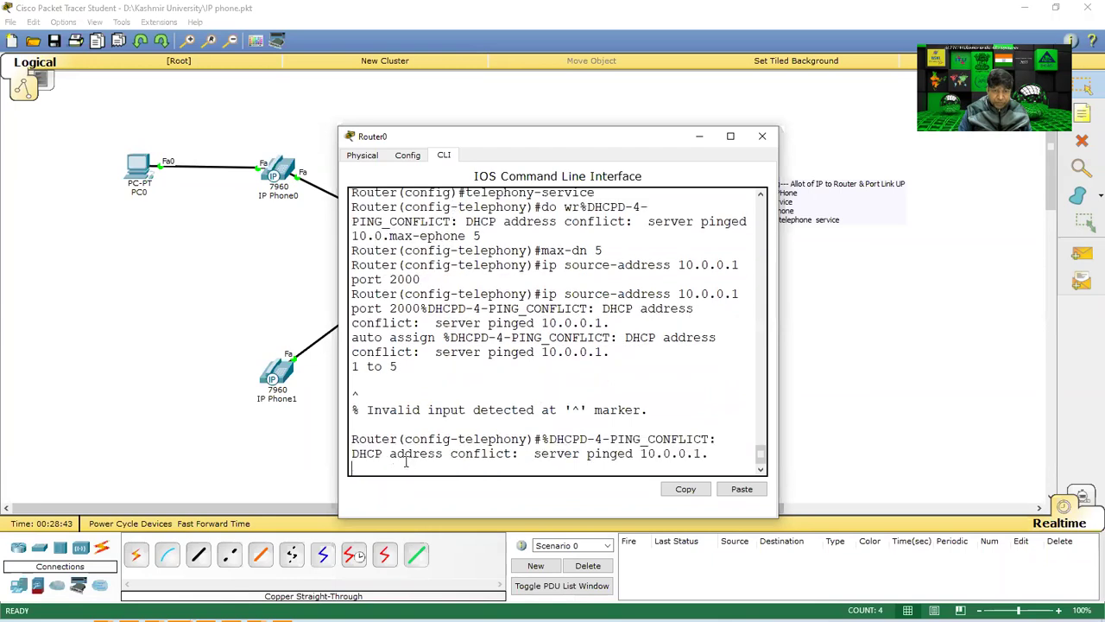
key(Return)
key(Return)
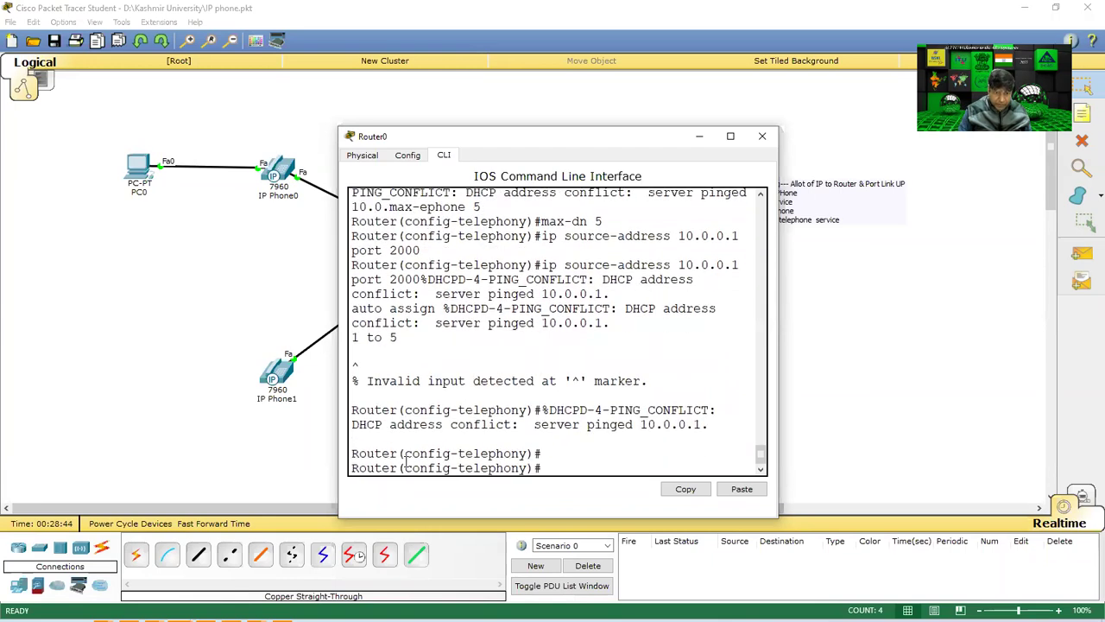
text(auto)
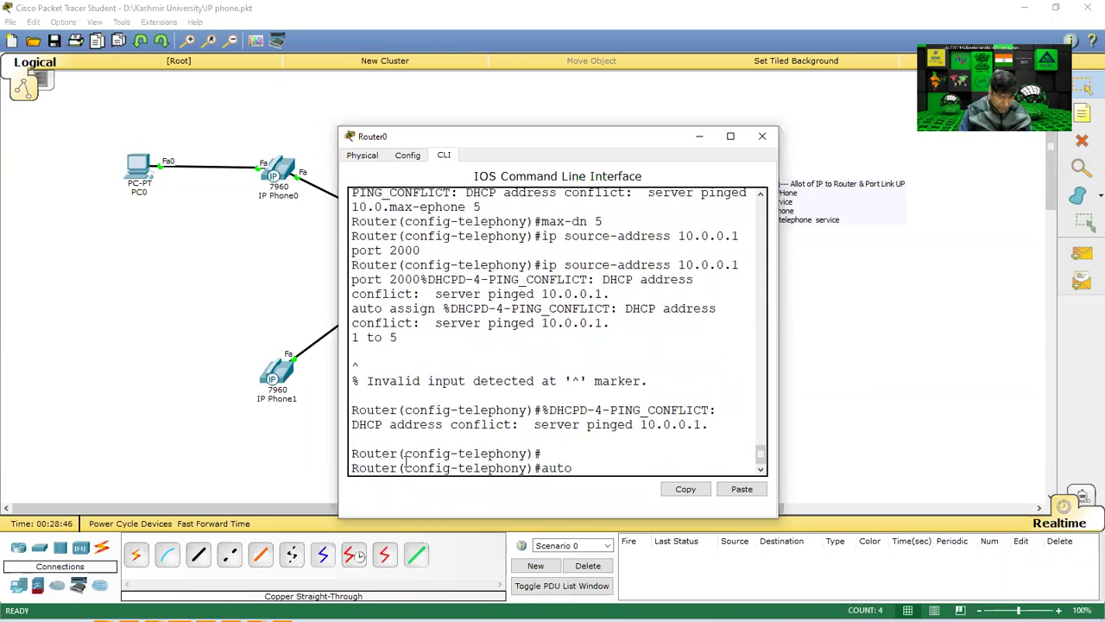
text( assign 1 to 5)
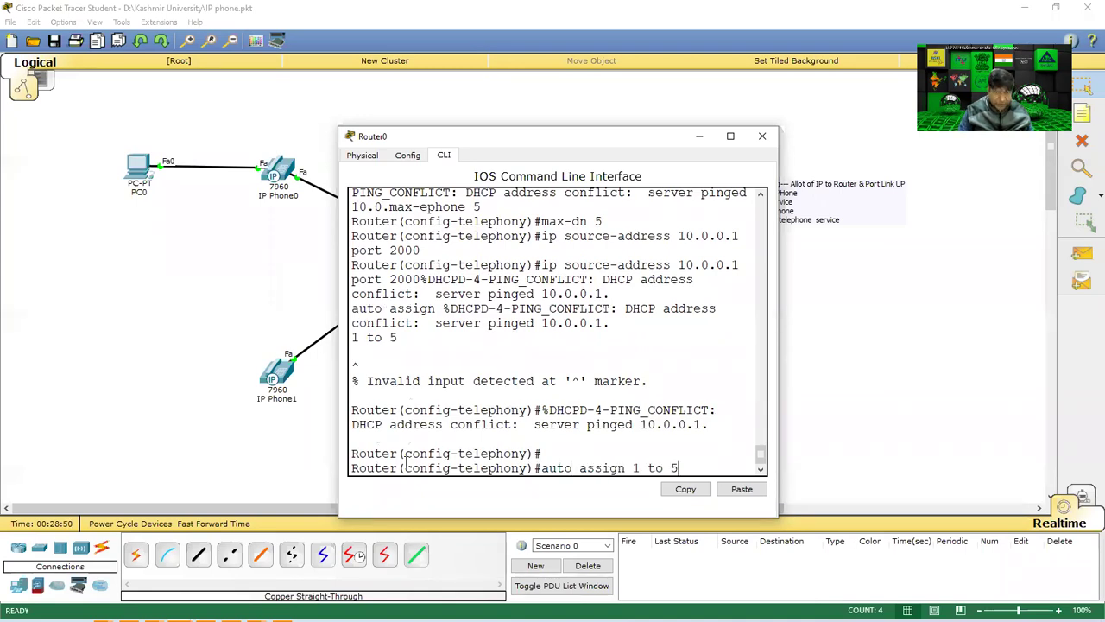
key(Return)
Save the configuration with do wr and exit to global configuration mode.
text(do wr)
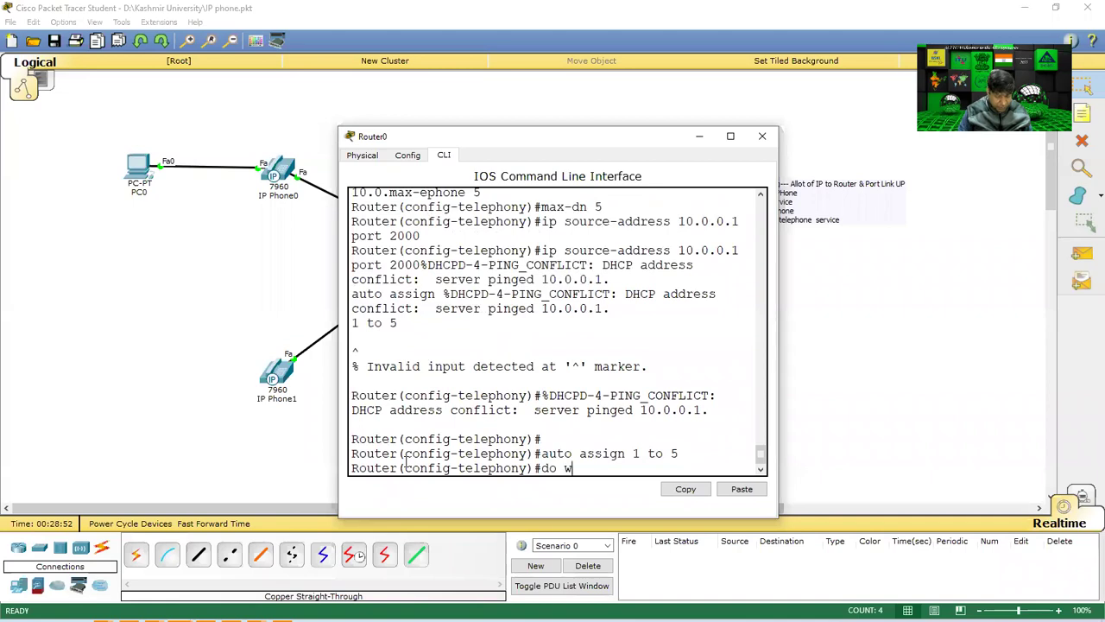
key(Return)
text(exit)
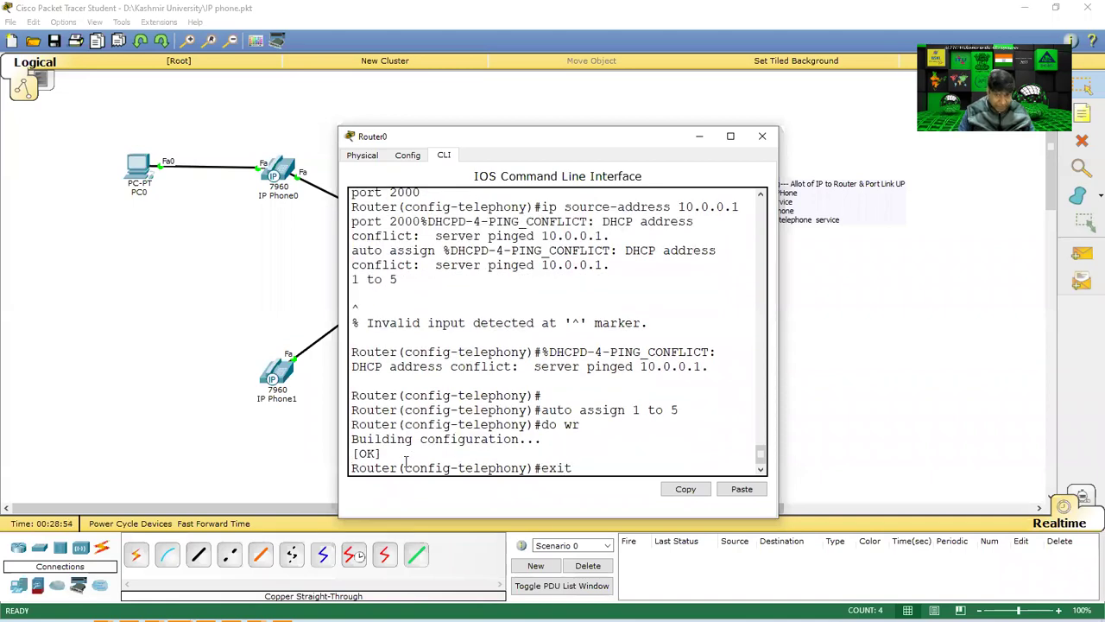
key(Return)
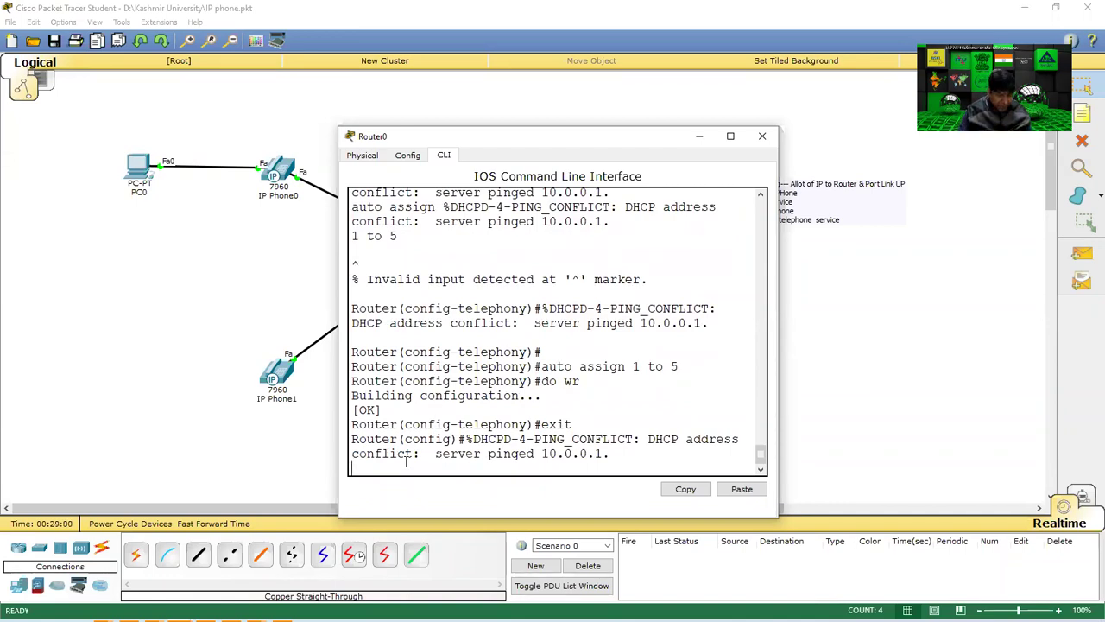
Create ephone-dn 1 with number 00001, save with do wr, and exit.
text(ephone-dn 1)
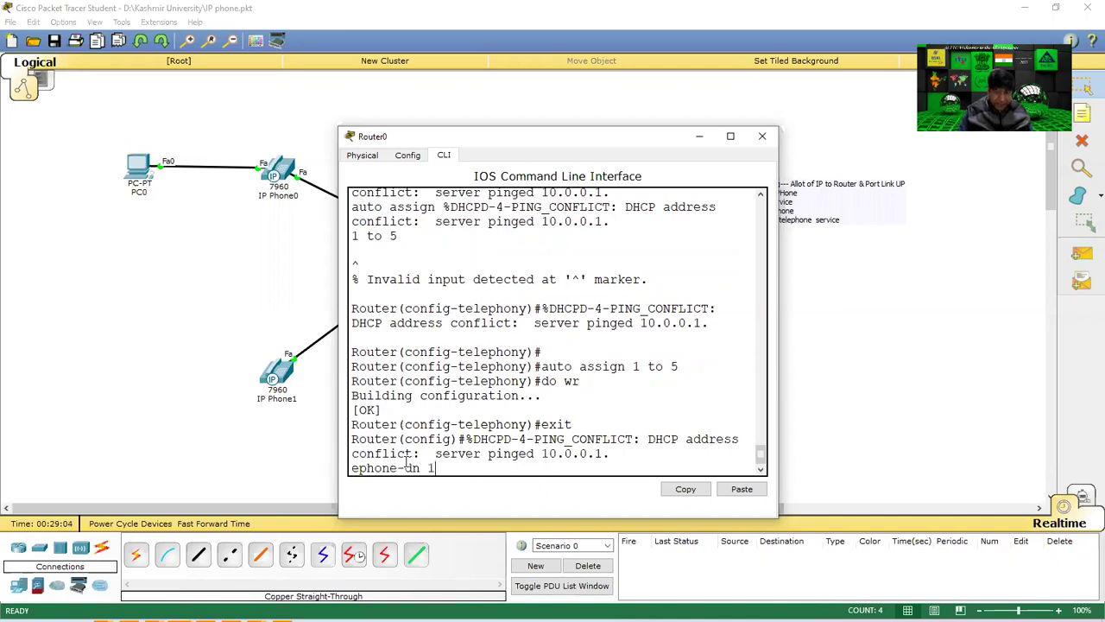
key(Return)
text(number%DHCPD-4-)
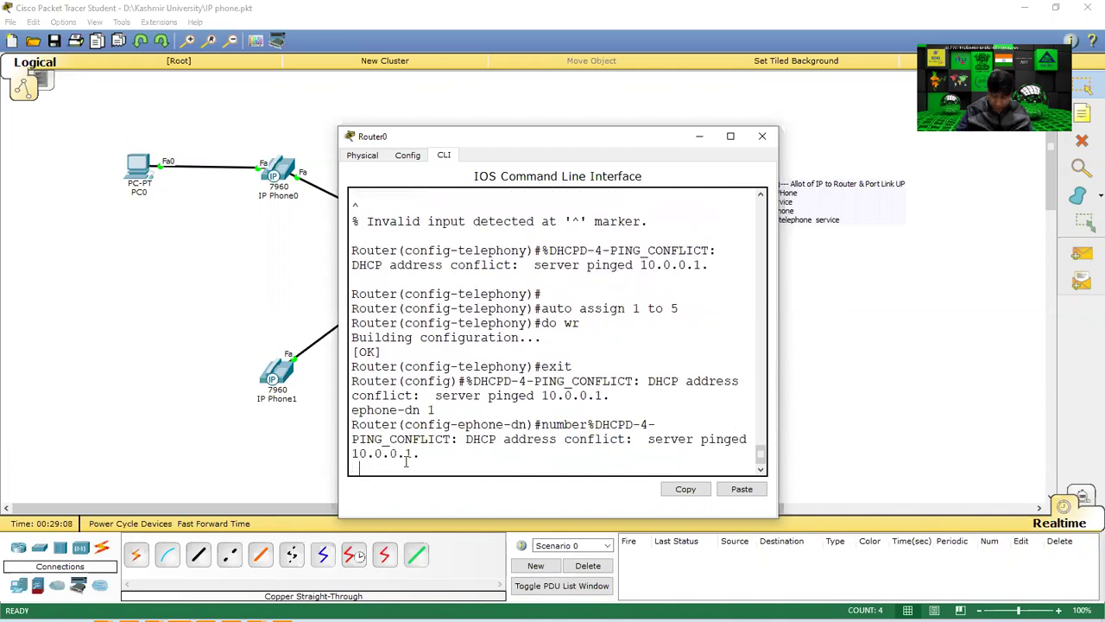
text( 00001)
key(Return)
text(do w)
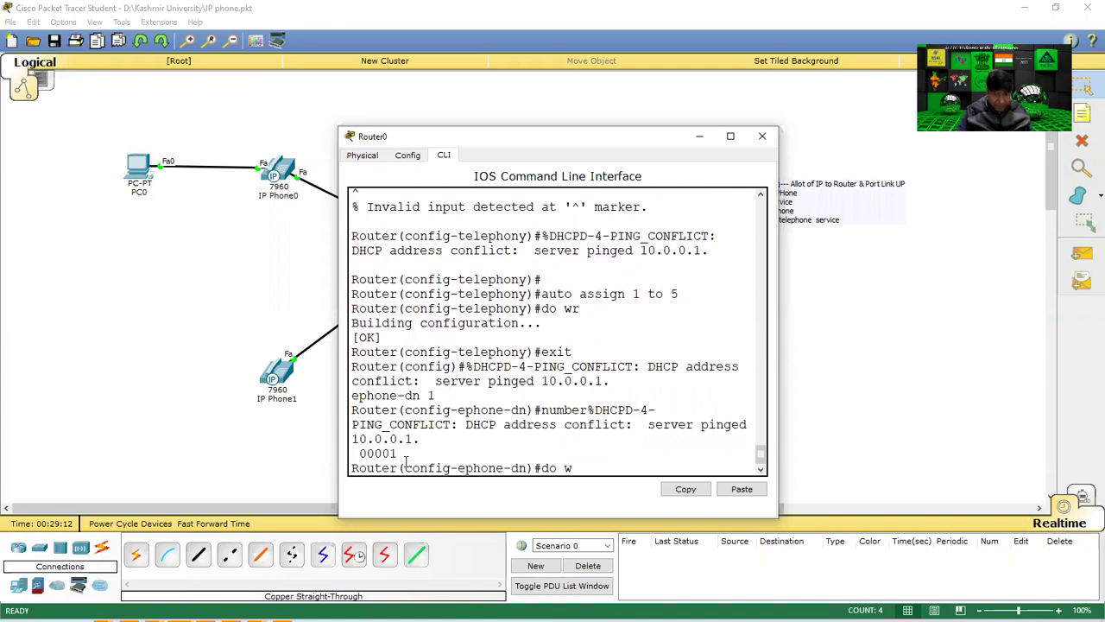
text(r)
key(Return)
text(exit)
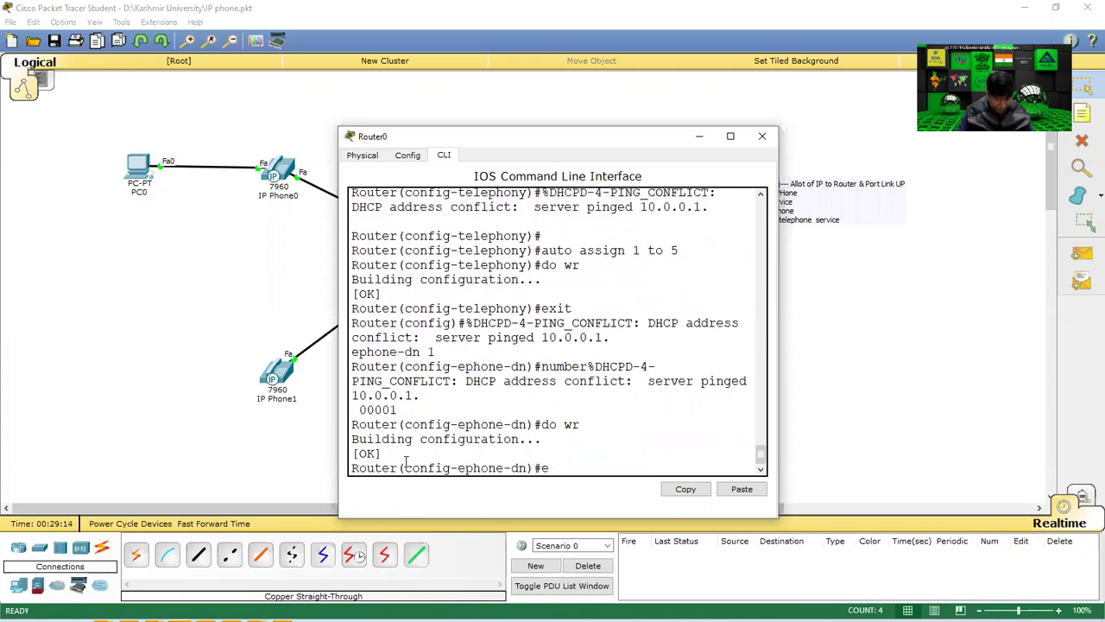
key(Return)
Create ephone-dn 2 with number 00002, save it, and close the router CLI.
key(Up)
key(Up)
key(Up)
key(Up)
text(2)
key(Return)
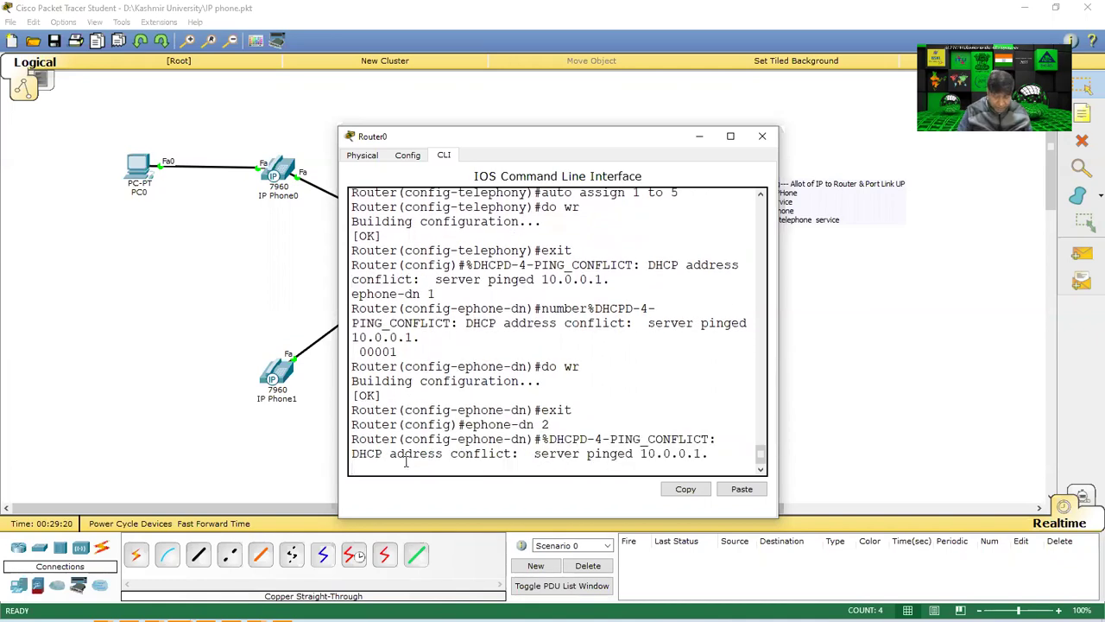
text(number)
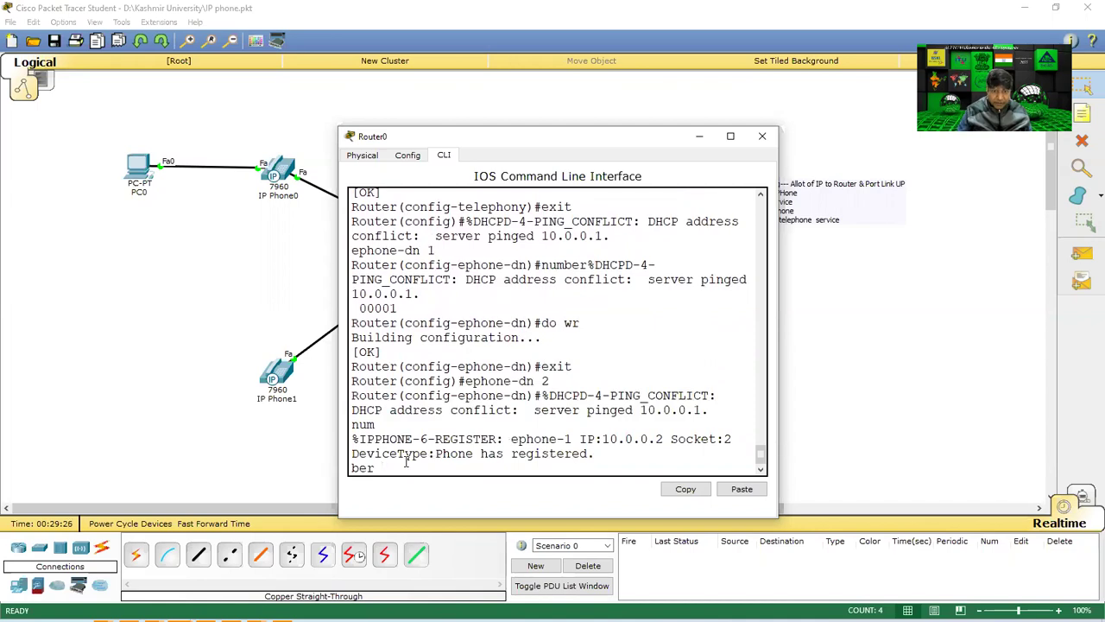
text(00002)
key(Return)
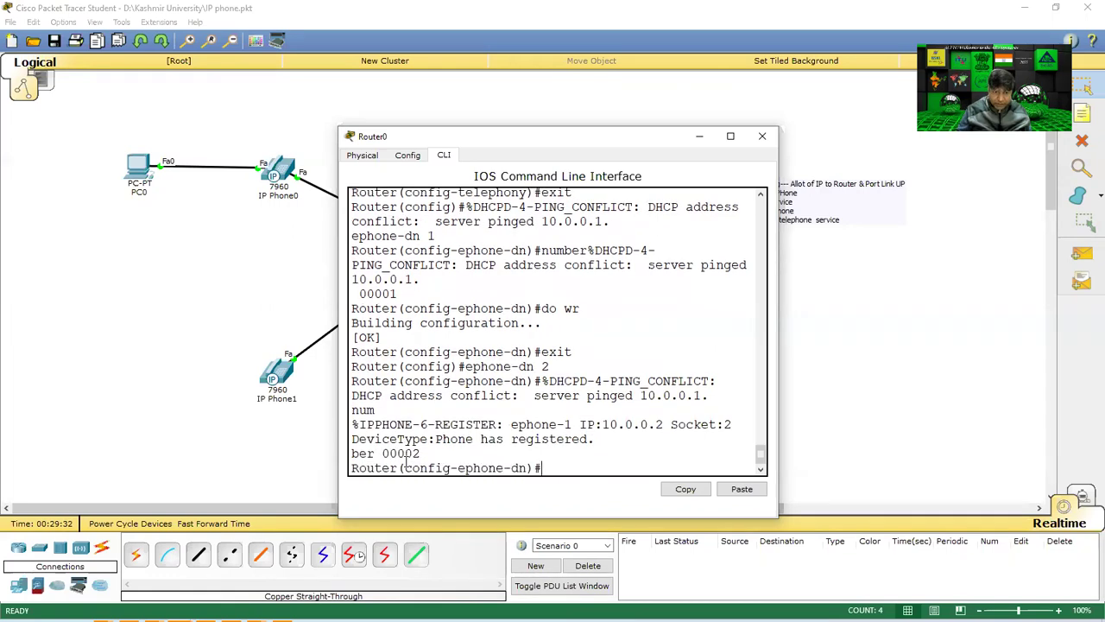
text(do wr)
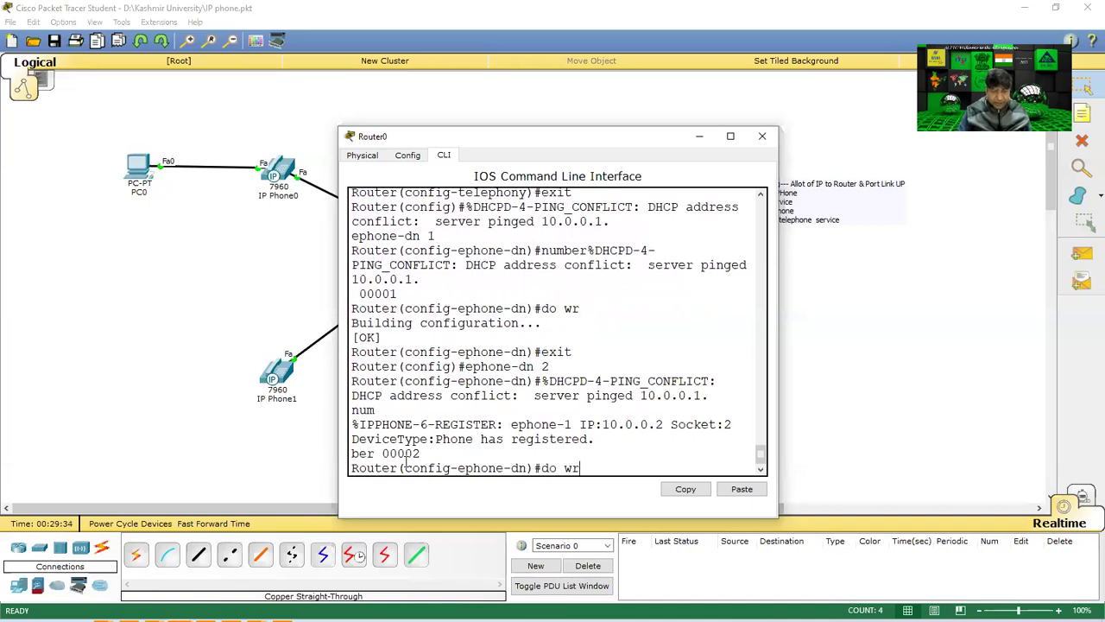
key(Return)
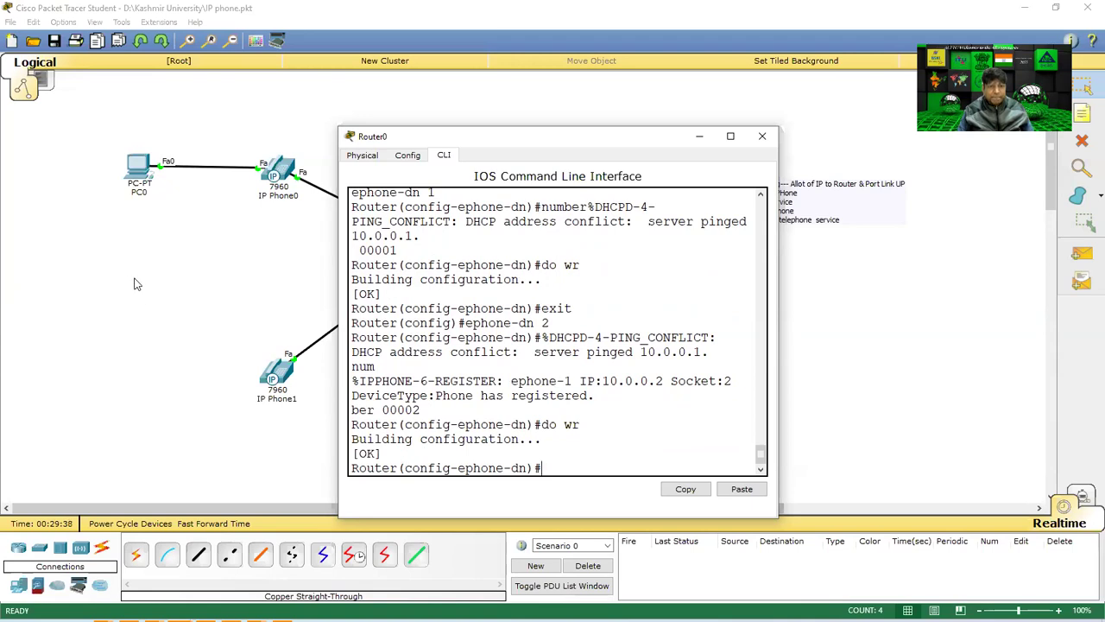
key(alt+F4)
Power-cycle IP Phone0 by removing and reinserting its power adapter, then view its GUI.
click(285, 173)
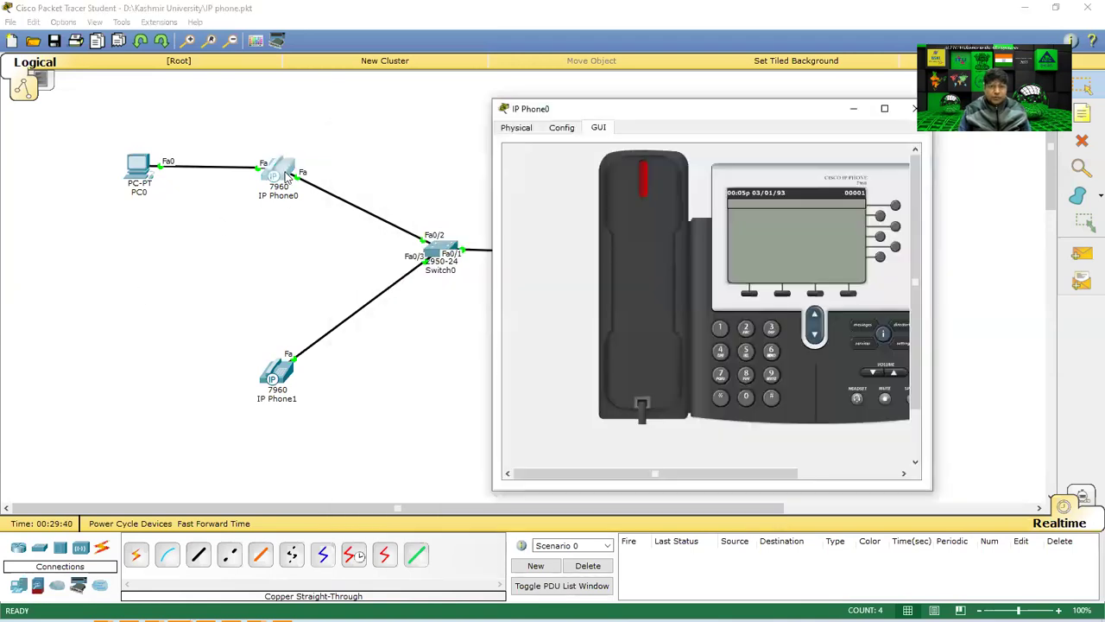
click(515, 128)
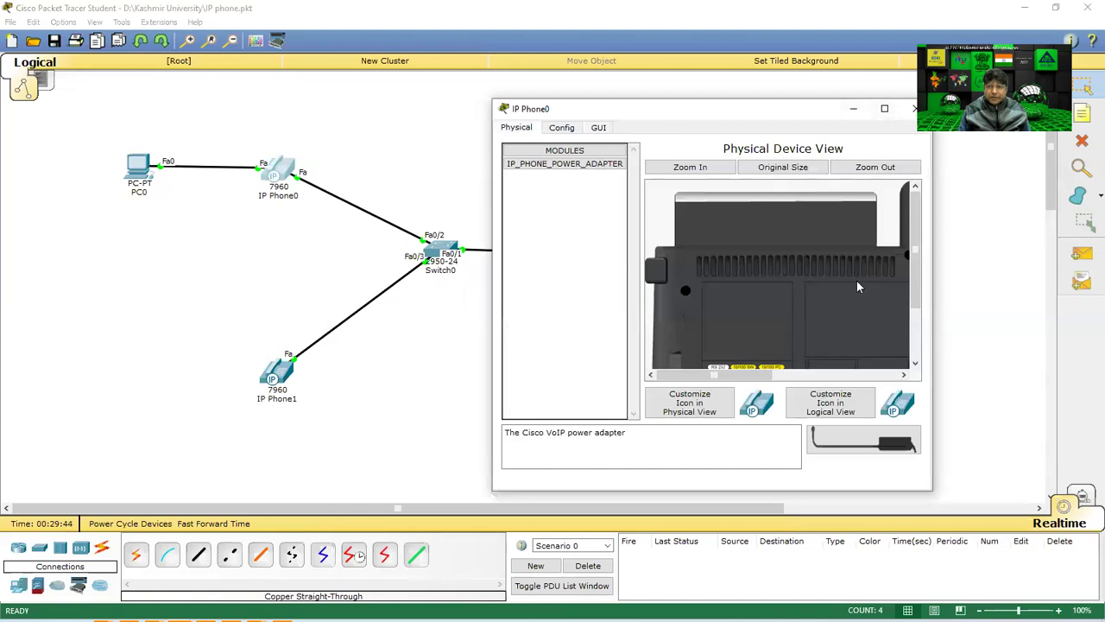
scroll(852, 285, down, 3)
drag(853, 289, 553, 168)
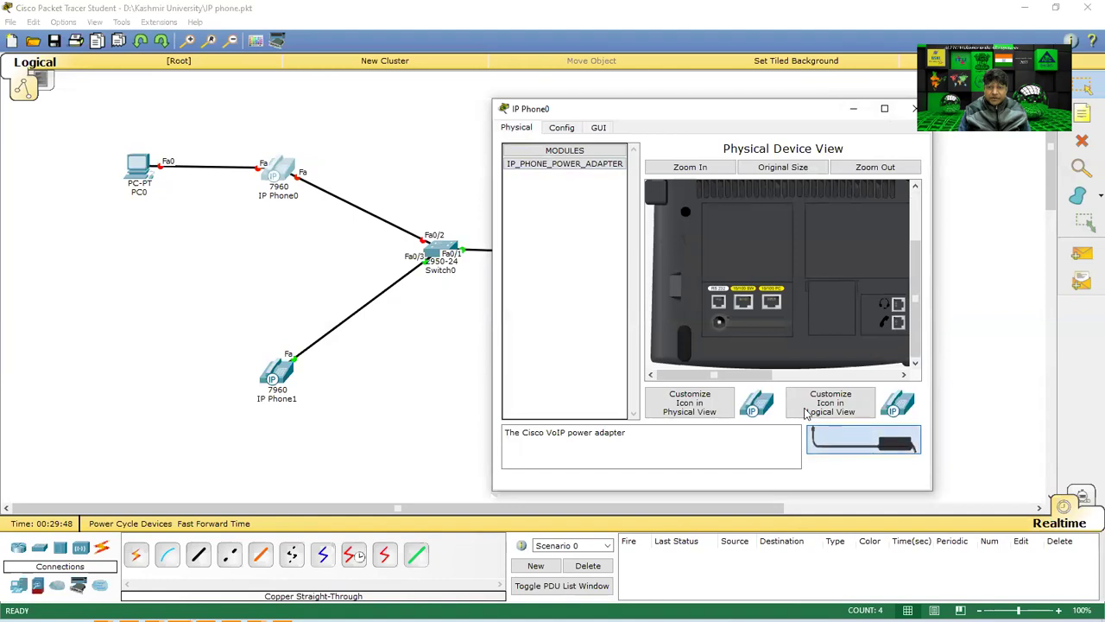
click(599, 128)
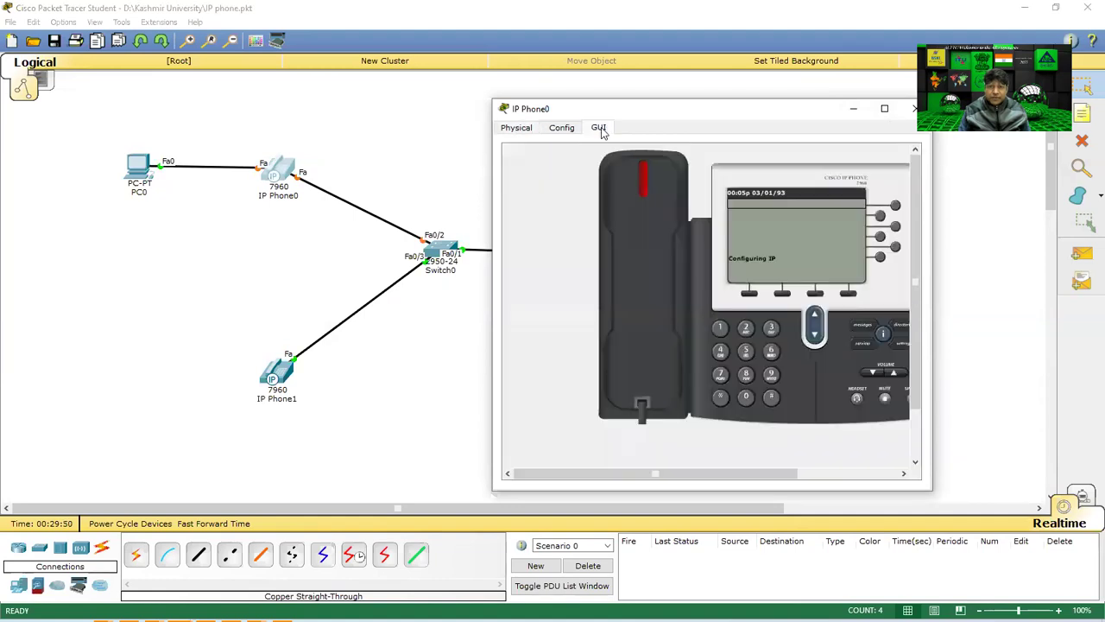
Open IP Phone1's GUI and arrange both phone windows side by side.
click(277, 371)
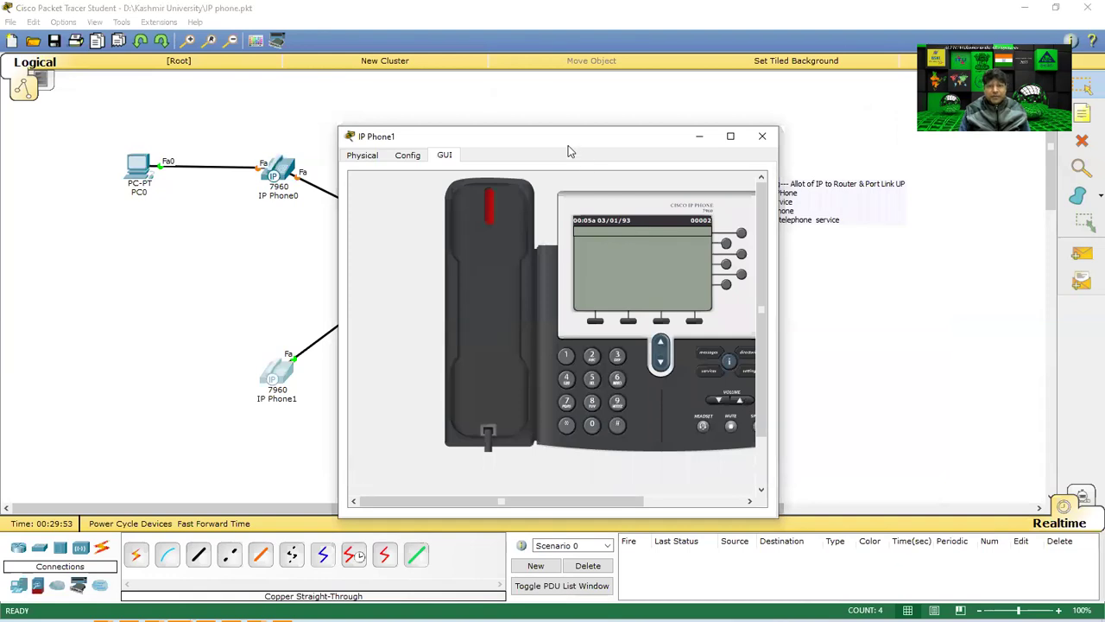
drag(569, 145, 662, 153)
click(280, 171)
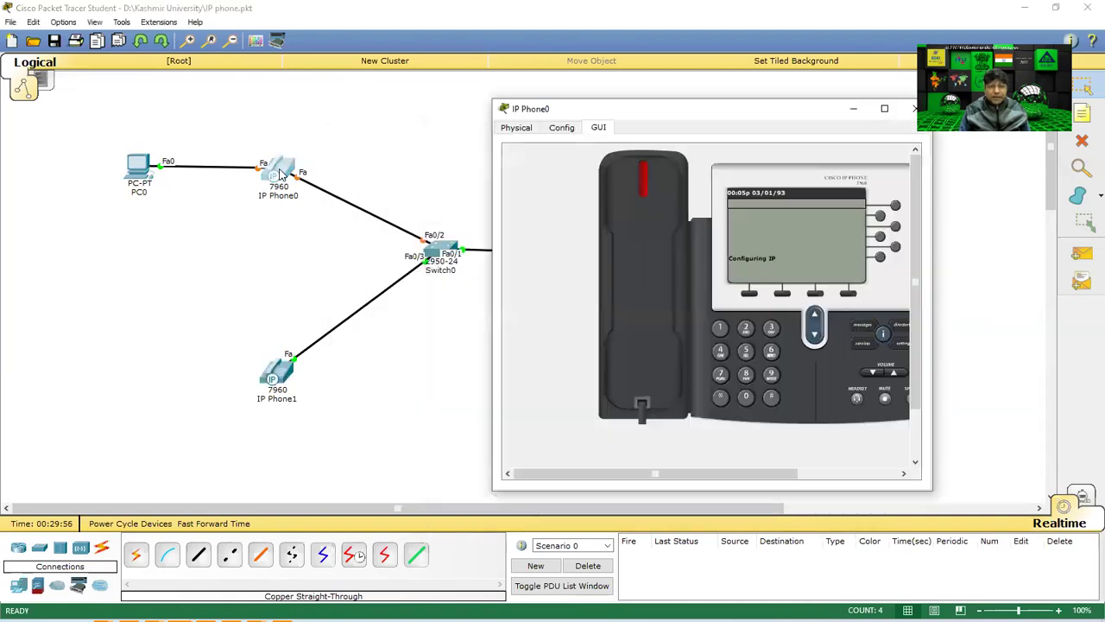
key(alt+Tab)
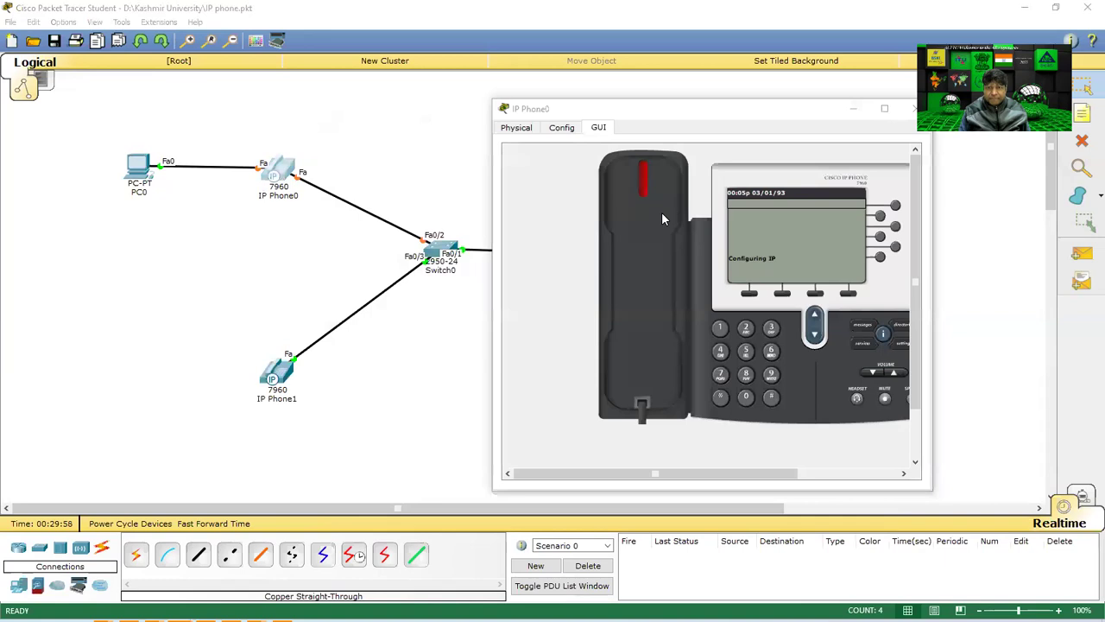
key(alt+Tab)
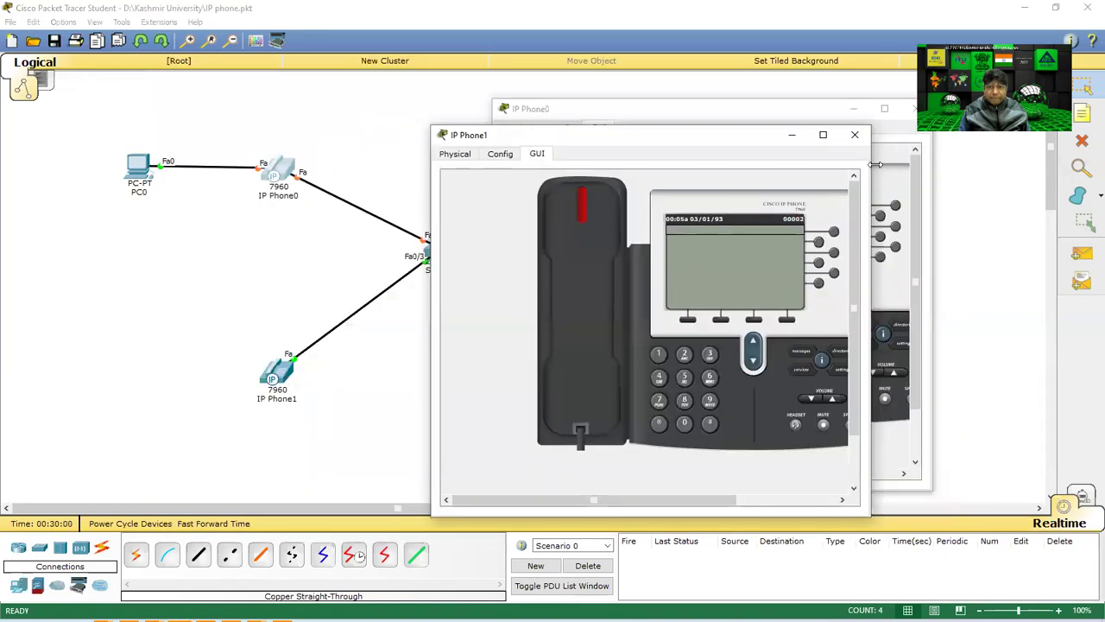
drag(751, 130, 429, 113)
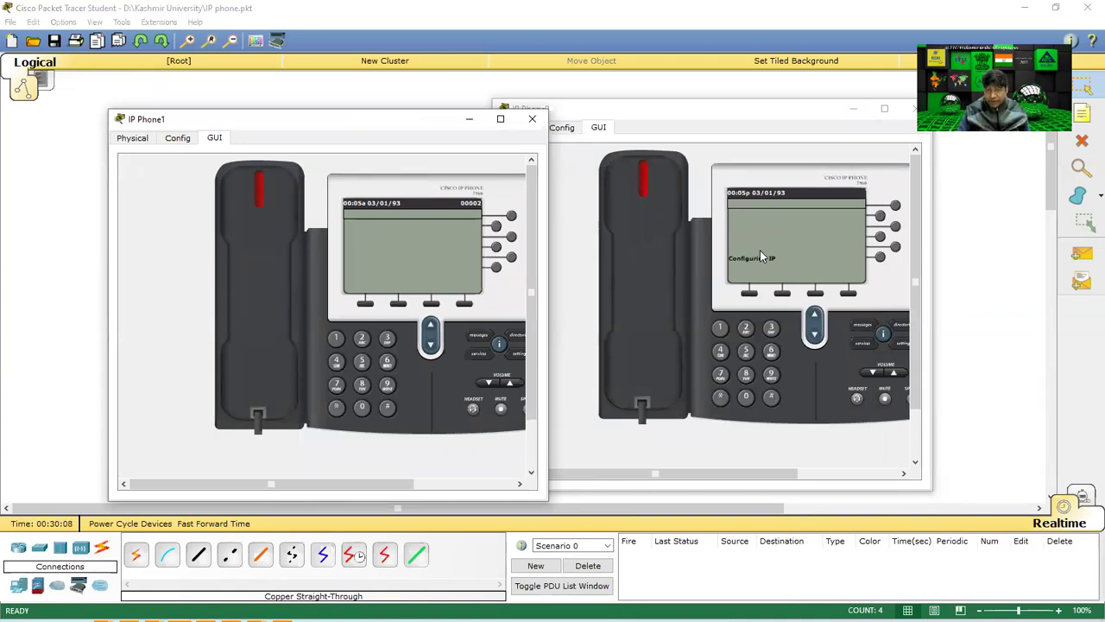
click(704, 127)
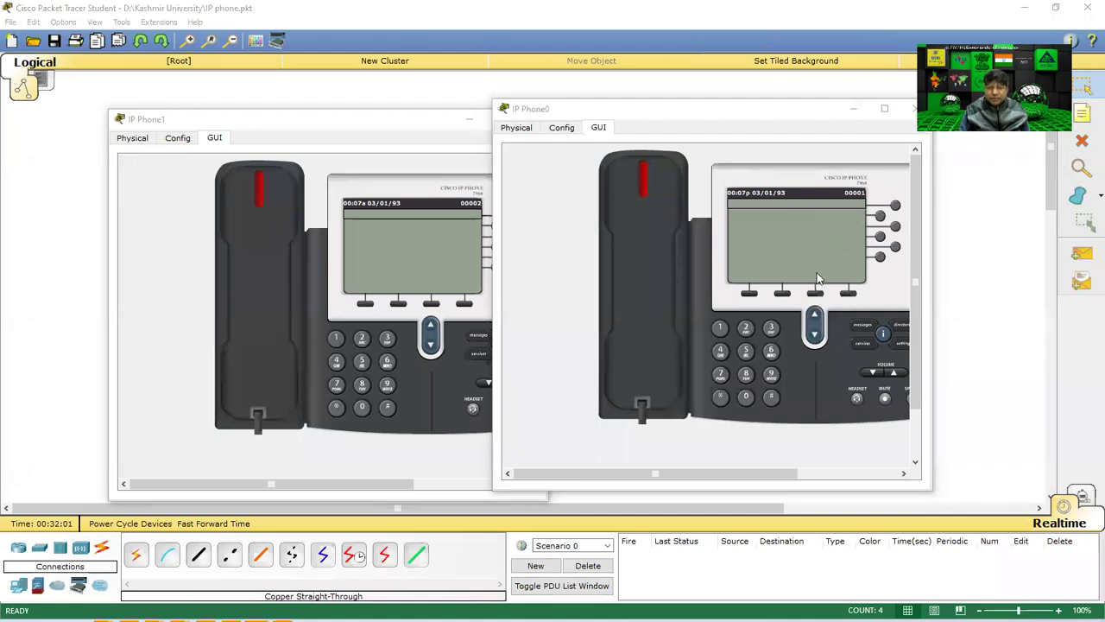
click(321, 125)
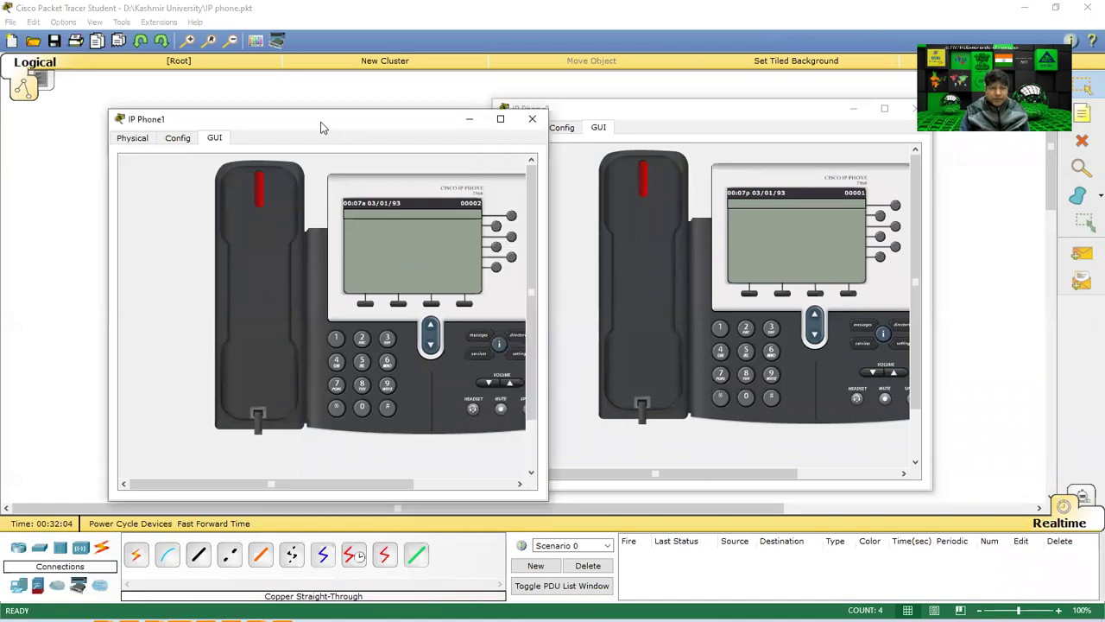
drag(321, 125, 248, 113)
click(636, 291)
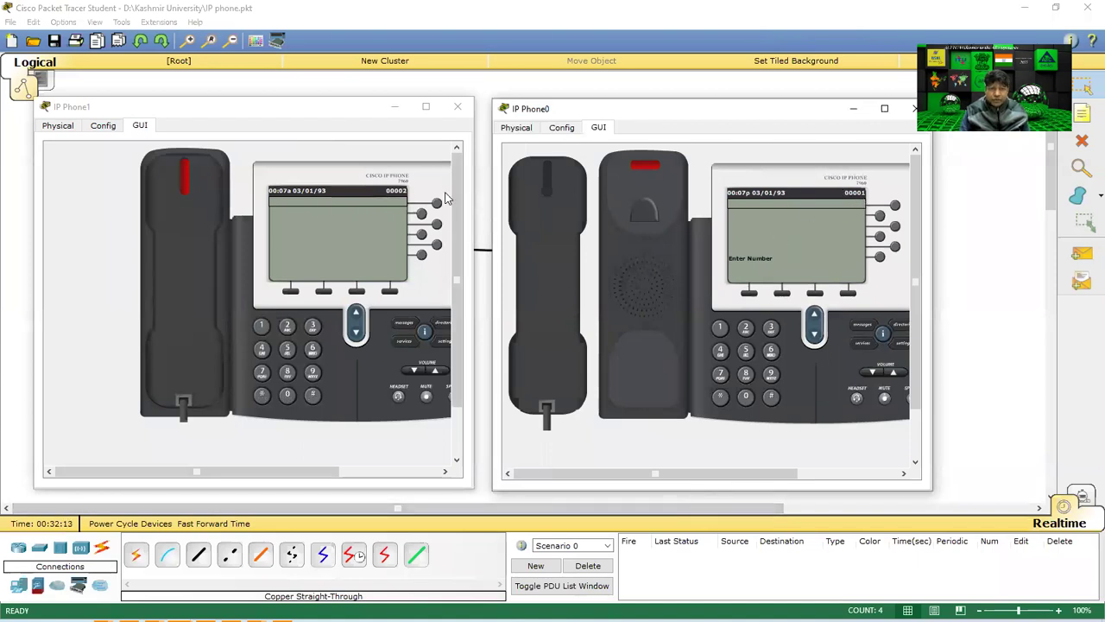
Dial 00001 from IP Phone0, get a busy result, and hang up.
click(746, 399)
click(746, 399)
click(746, 399)
click(746, 400)
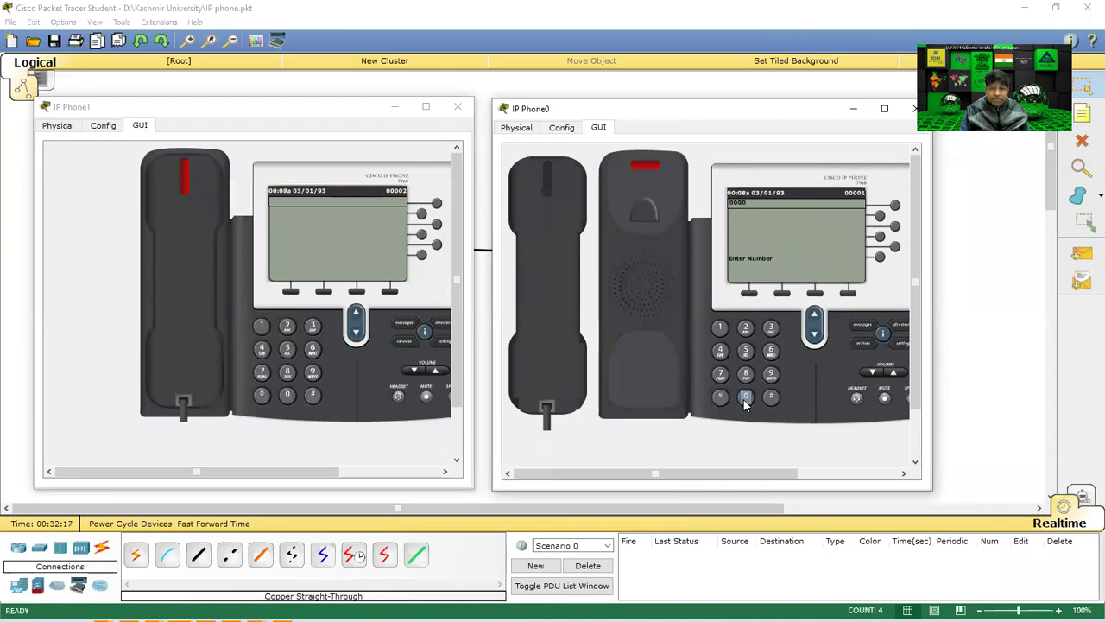
click(719, 328)
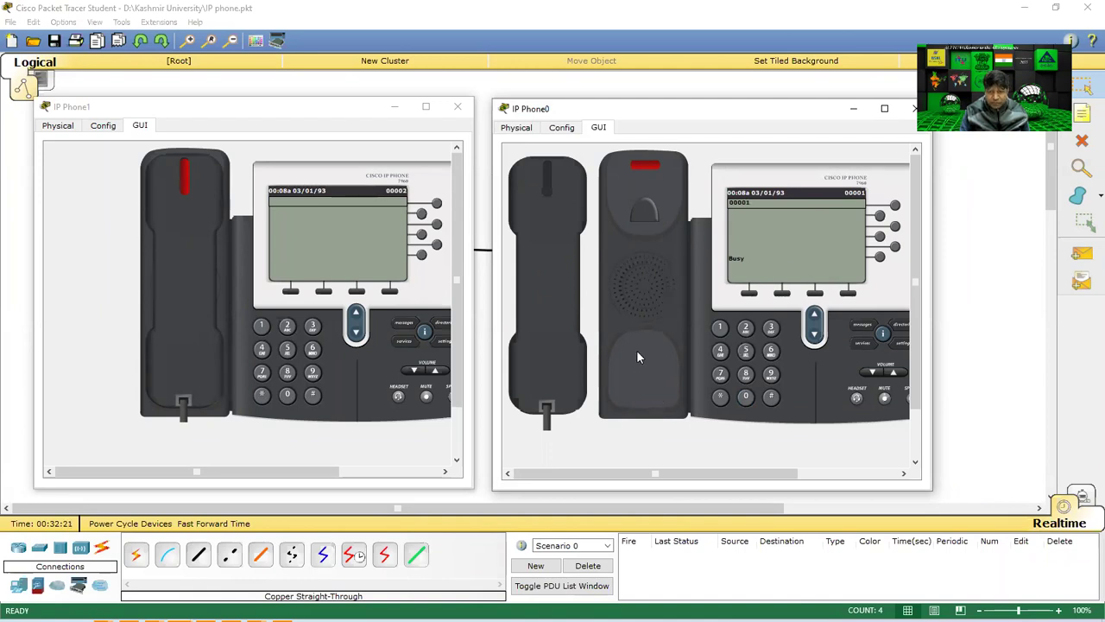
click(560, 331)
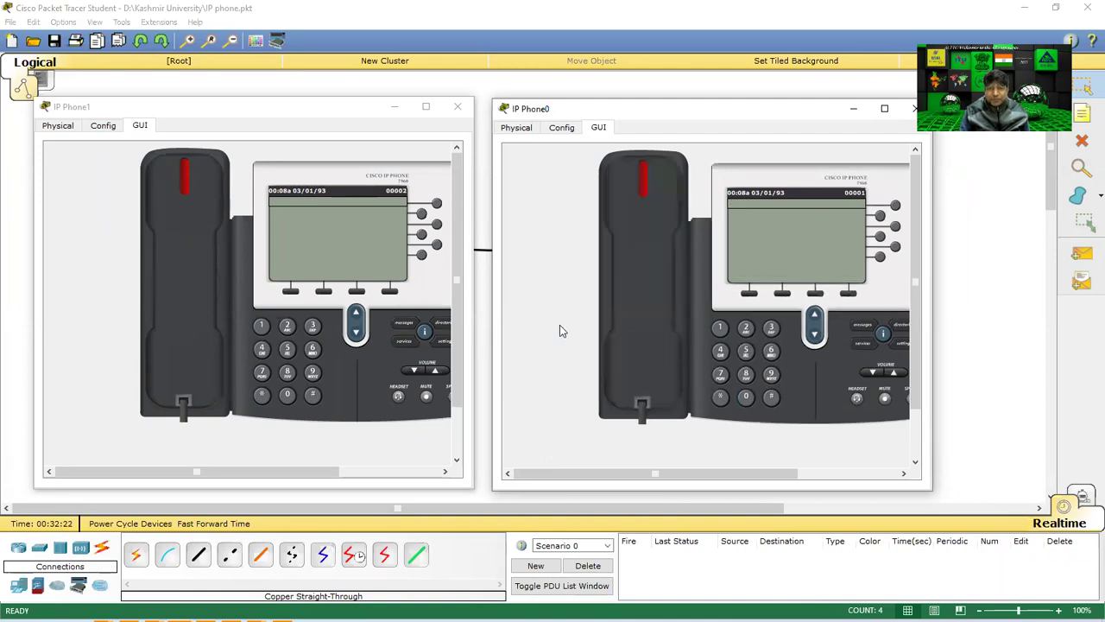
Call 00002 from IP Phone0, answer on IP Phone1, then hang up both phones.
click(661, 368)
click(747, 397)
click(746, 397)
click(746, 397)
click(746, 398)
click(746, 398)
click(746, 329)
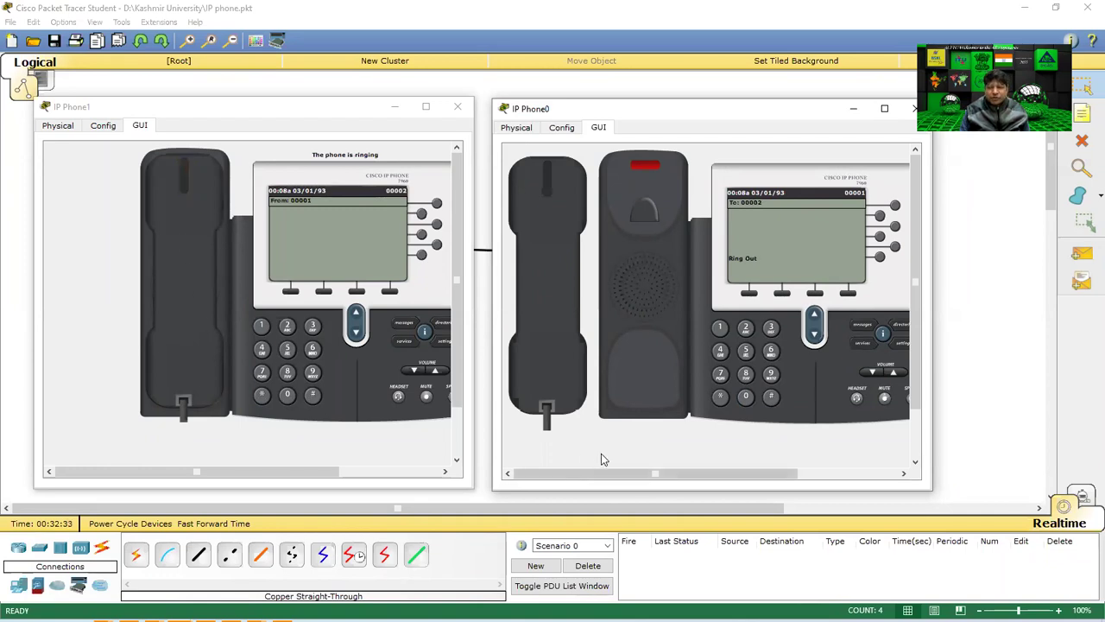
click(185, 283)
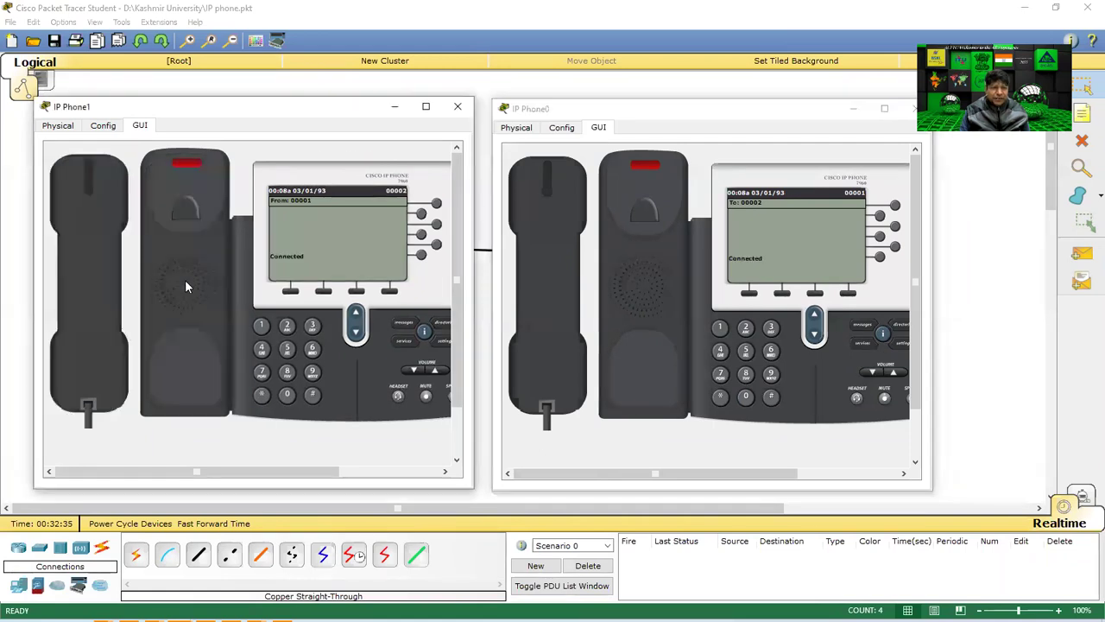
click(75, 287)
click(522, 318)
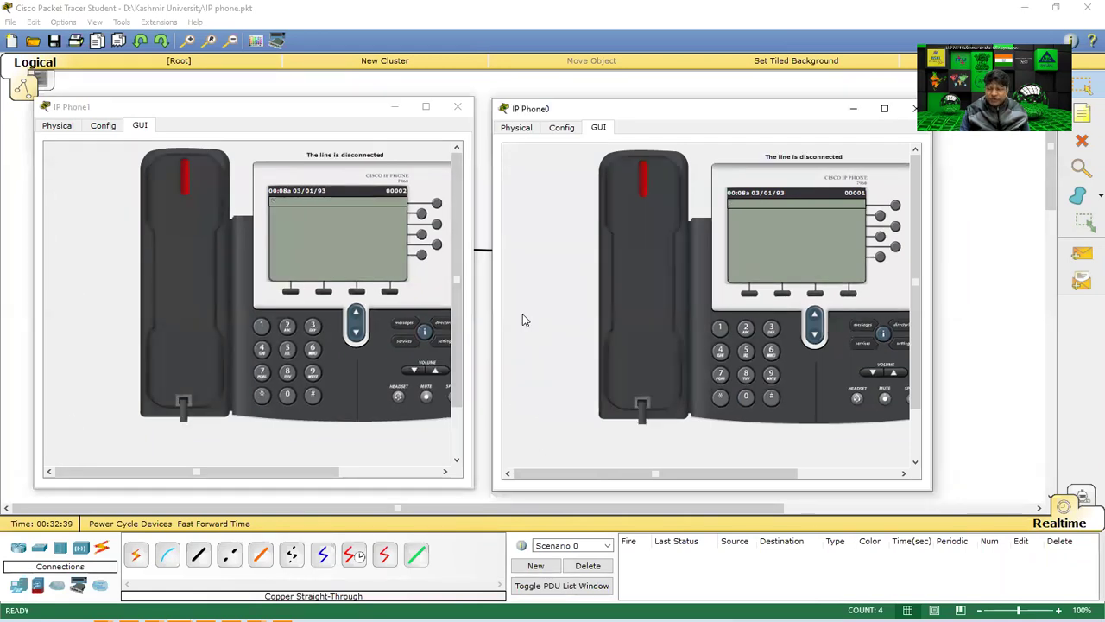
Call 00001 from IP Phone1 and answer on IP Phone0.
click(164, 252)
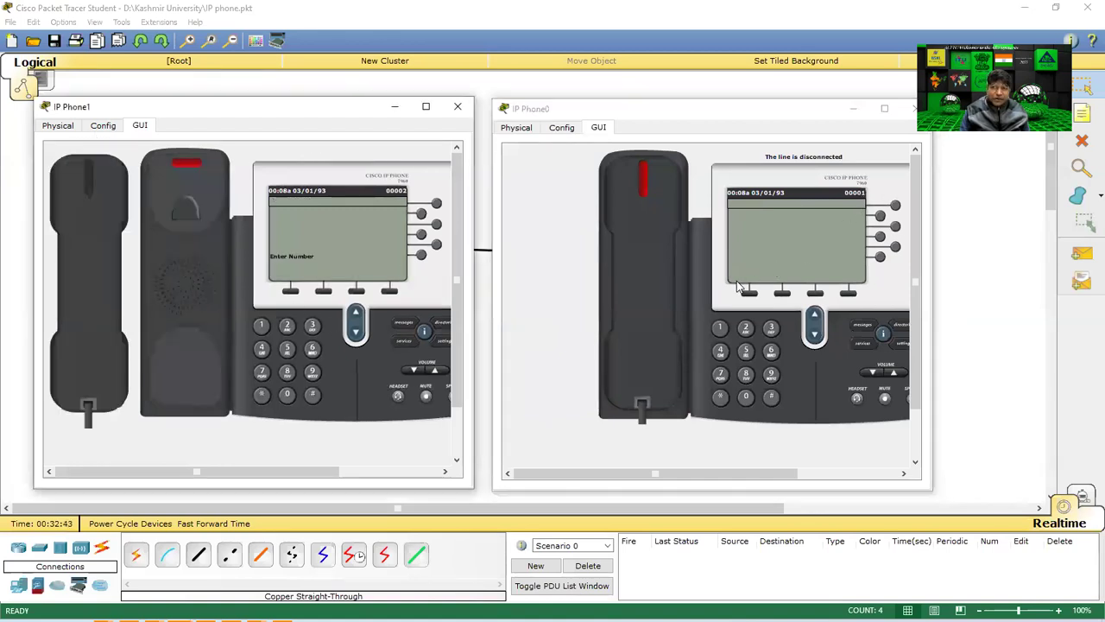
click(287, 395)
click(288, 395)
click(263, 325)
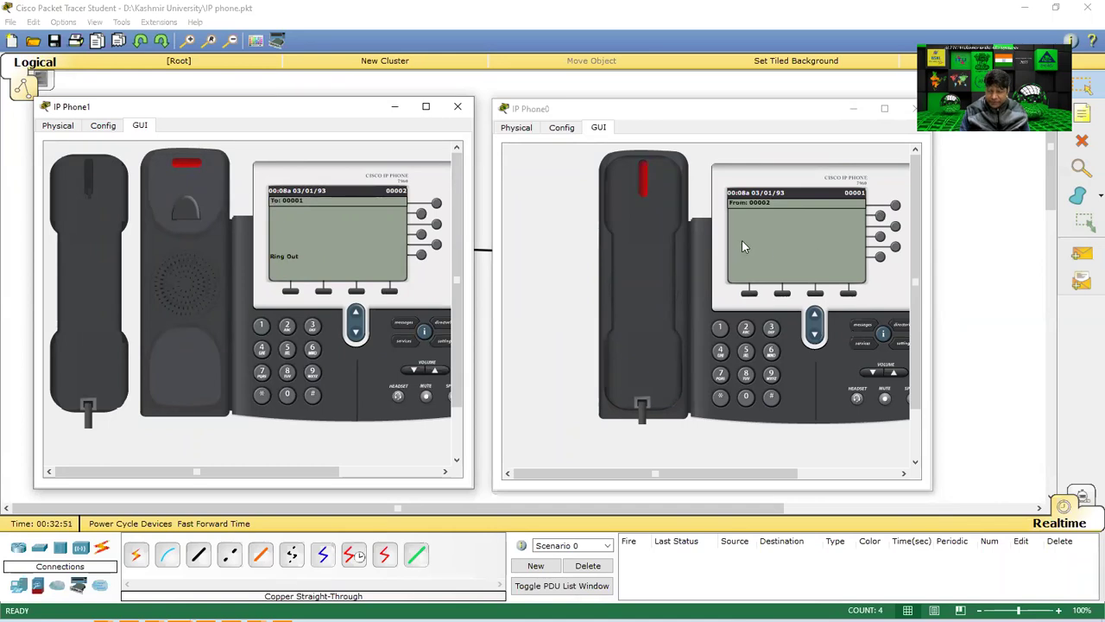
click(642, 283)
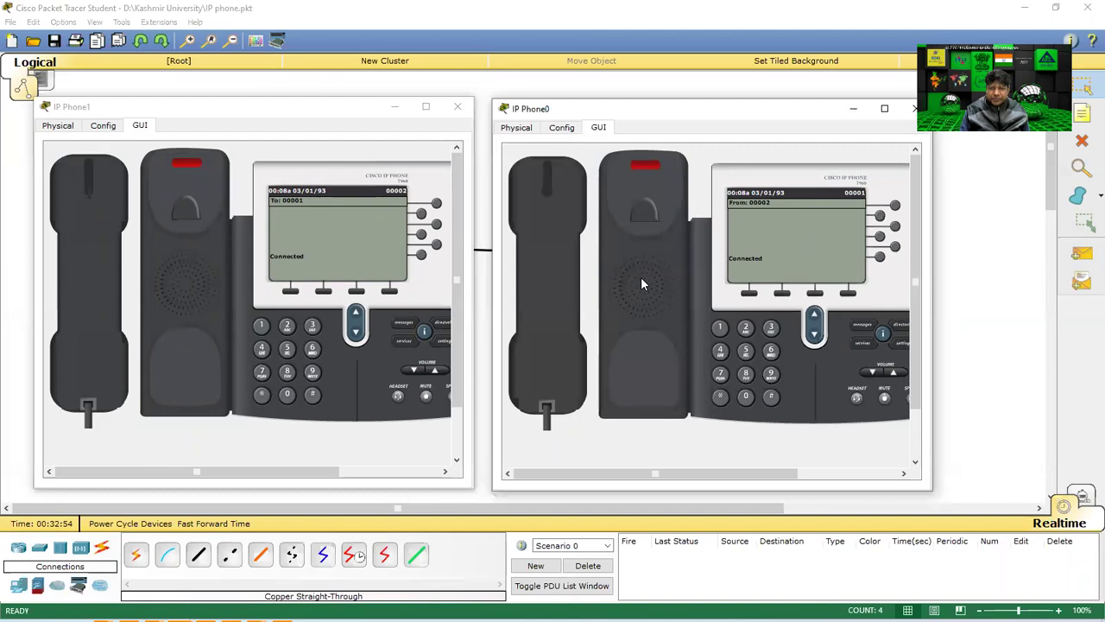